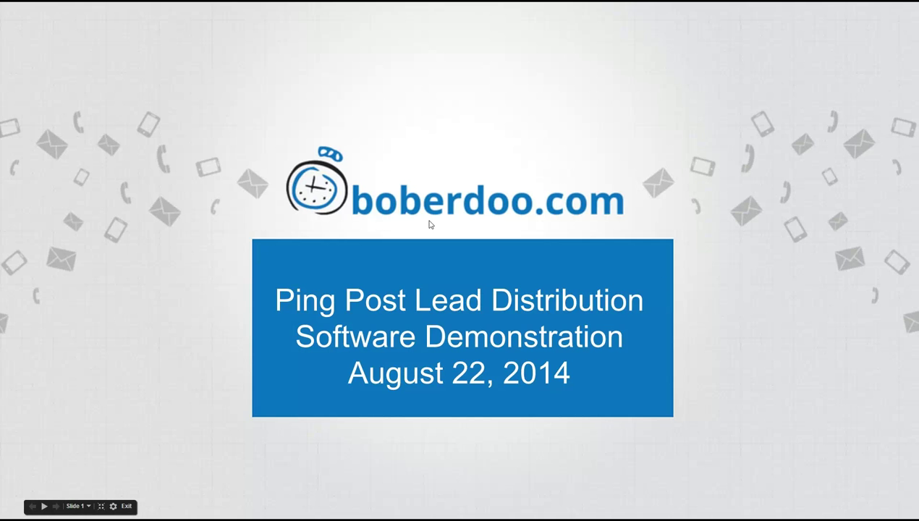
Step: Leave the cover slideshow, close the join.me page and bring up the Demo Agenda document
{"action": "key", "text": "alt+Tab"}
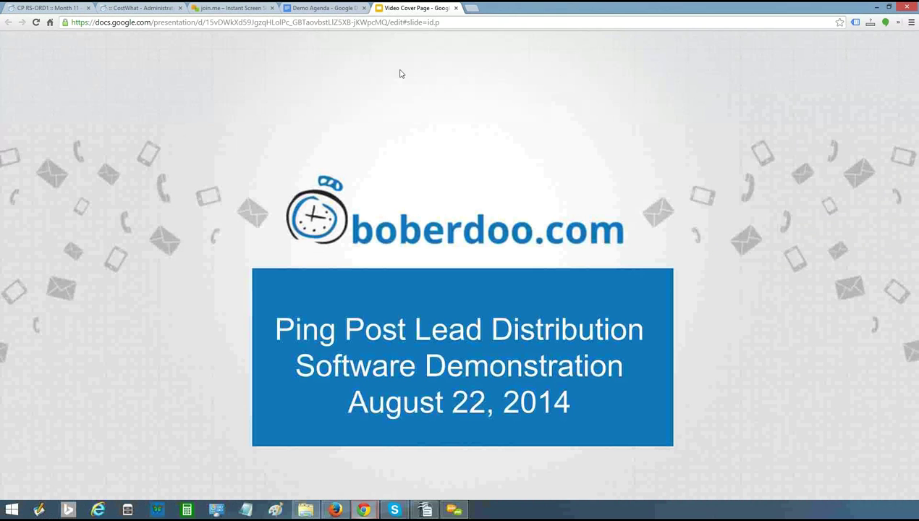
{"action": "left_click", "coordinate": [141, 8]}
{"action": "left_click", "coordinate": [288, 14]}
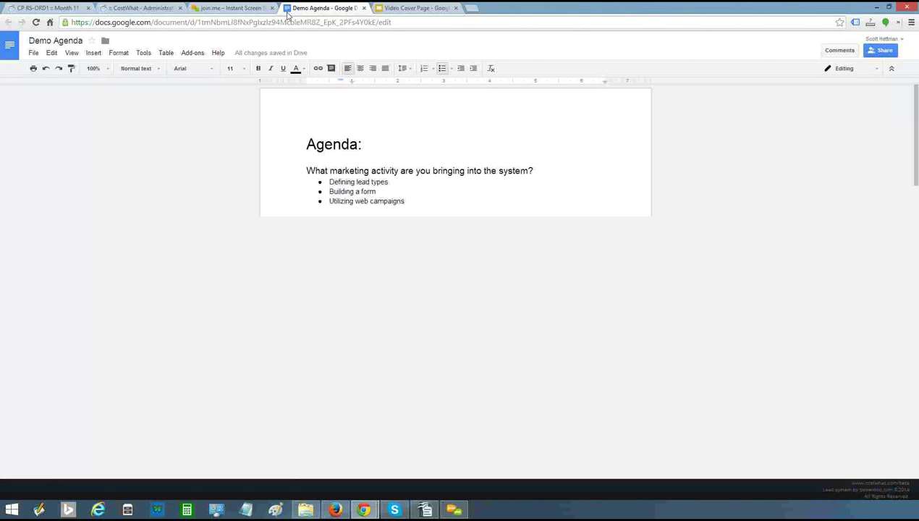
{"action": "left_click", "coordinate": [272, 8]}
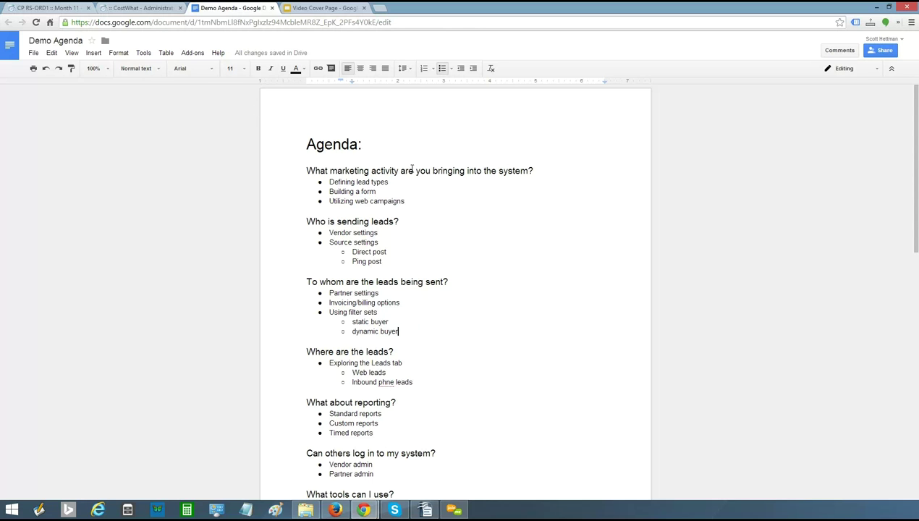
Step: Log in to the CostWhat administrator site with the prefilled credentials and look over the charts on the home dashboard
{"action": "left_click", "coordinate": [152, 12]}
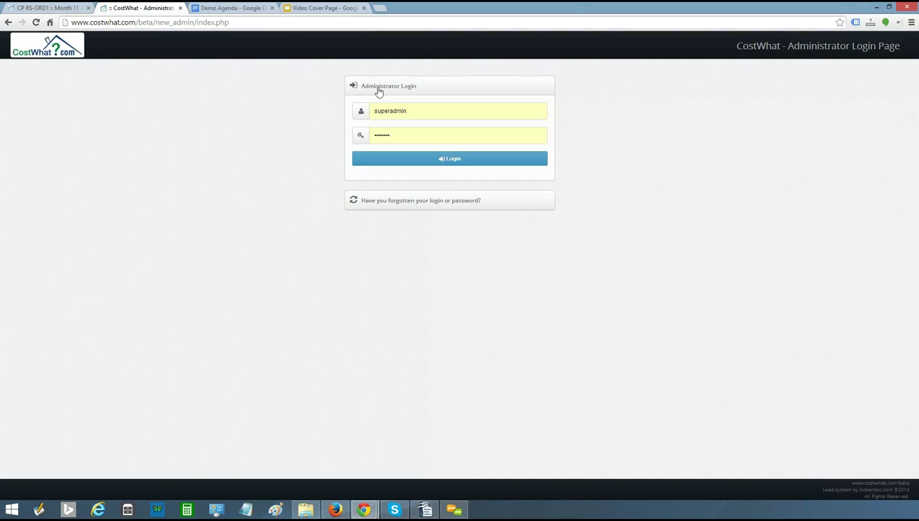
{"action": "left_click", "coordinate": [447, 160]}
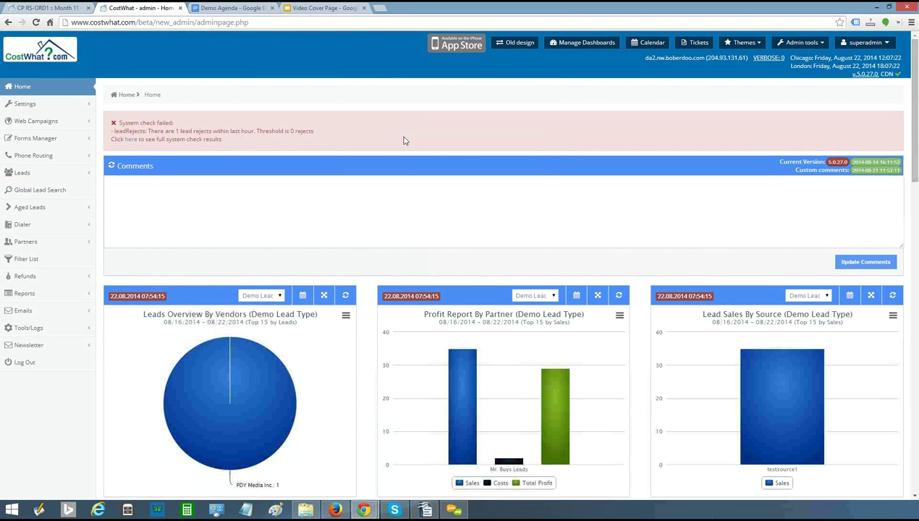
{"action": "scroll", "coordinate": [404, 140], "scroll_direction": "down", "scroll_amount": 1}
{"action": "scroll", "coordinate": [403, 135], "scroll_direction": "down", "scroll_amount": 1}
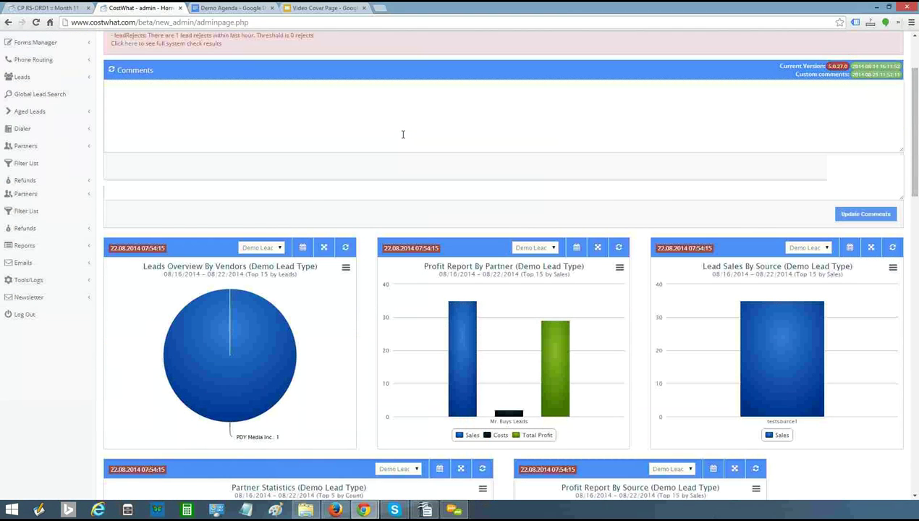
{"action": "scroll", "coordinate": [403, 135], "scroll_direction": "down", "scroll_amount": 1}
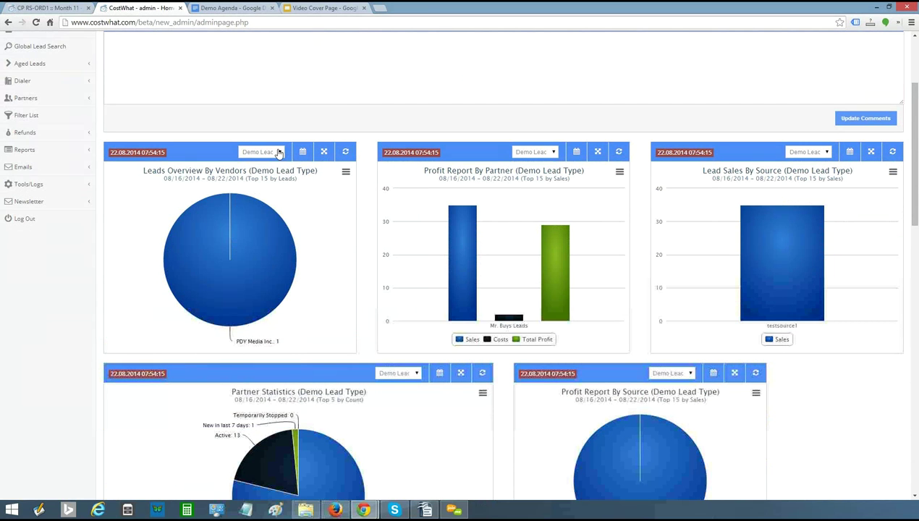
{"action": "scroll", "coordinate": [278, 152], "scroll_direction": "up", "scroll_amount": 3}
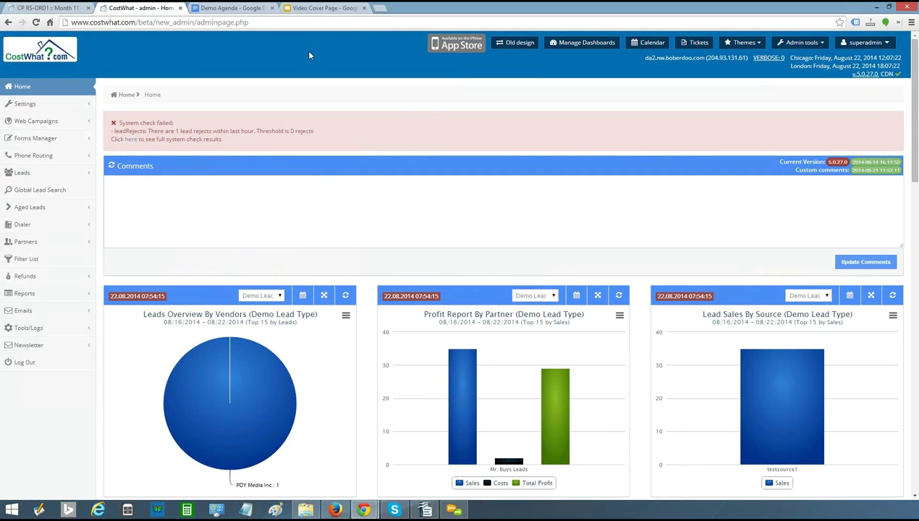
{"action": "scroll", "coordinate": [422, 219], "scroll_direction": "down", "scroll_amount": 1}
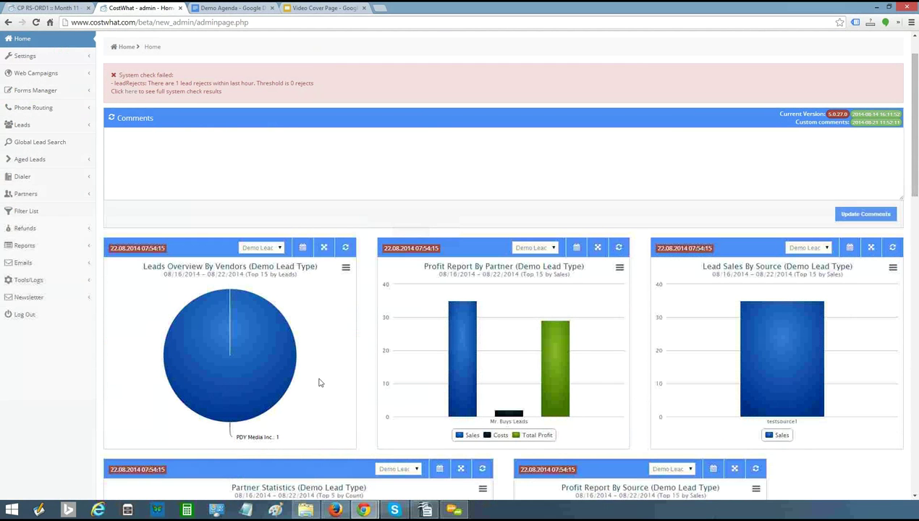
{"action": "scroll", "coordinate": [389, 202], "scroll_direction": "up", "scroll_amount": 1}
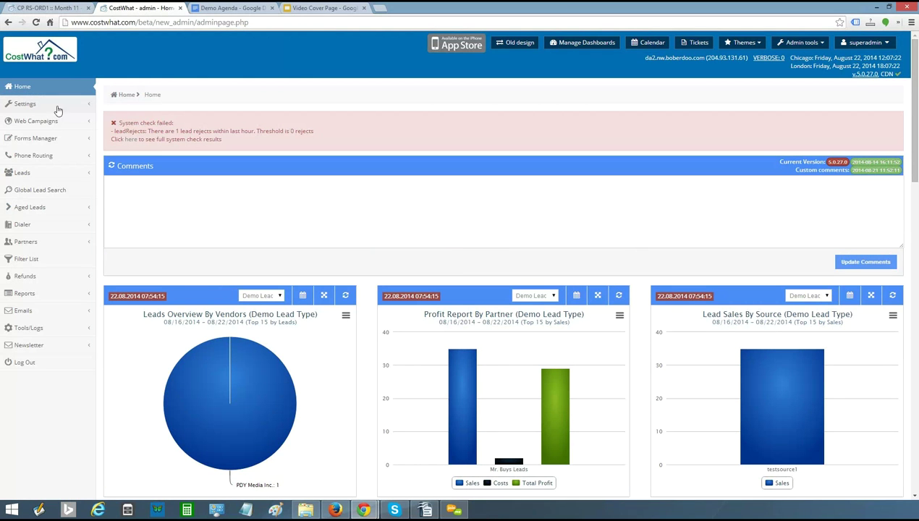
Step: Highlight the heading "What marketing activity are you bringing into the system?" in the Demo Agenda document
{"action": "left_click", "coordinate": [238, 7]}
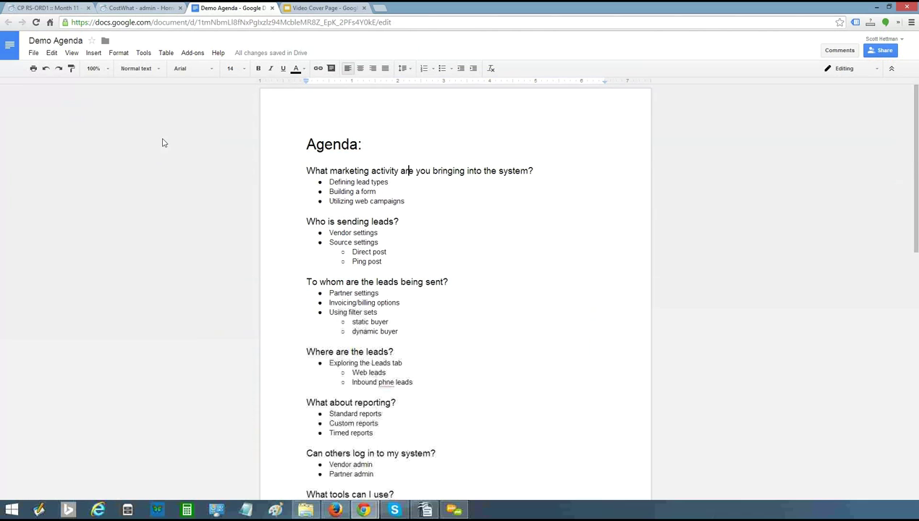
{"action": "triple_click", "coordinate": [360, 172]}
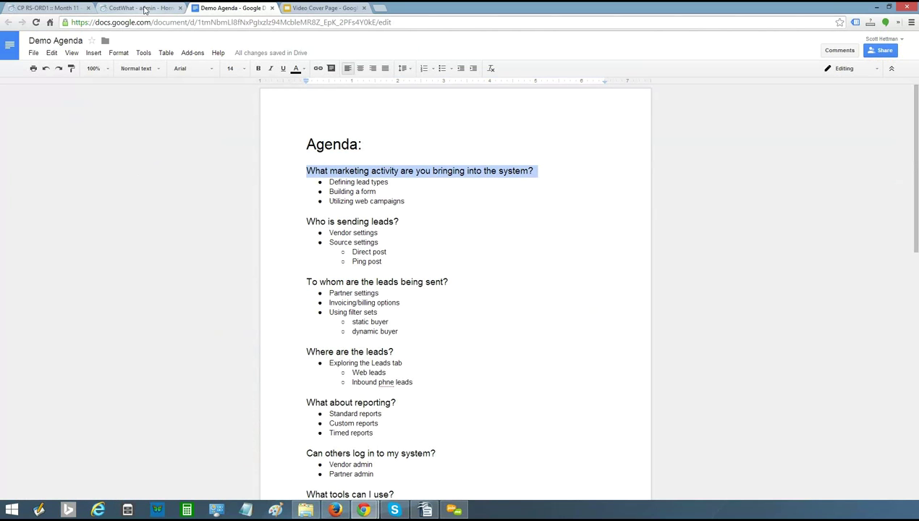
Step: Return to the CostWhat admin site, open the Lead Types settings and look through the whole list of lead types
{"action": "left_click", "coordinate": [144, 8]}
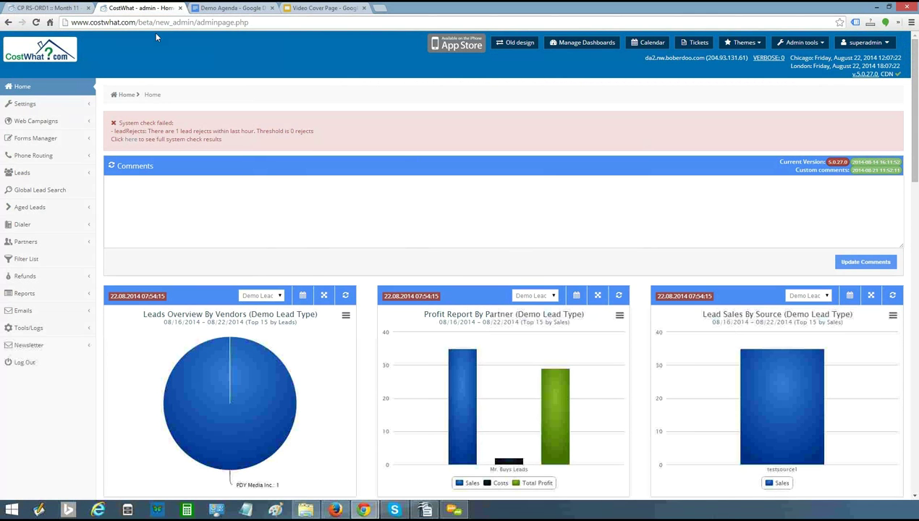
{"action": "left_click", "coordinate": [25, 103]}
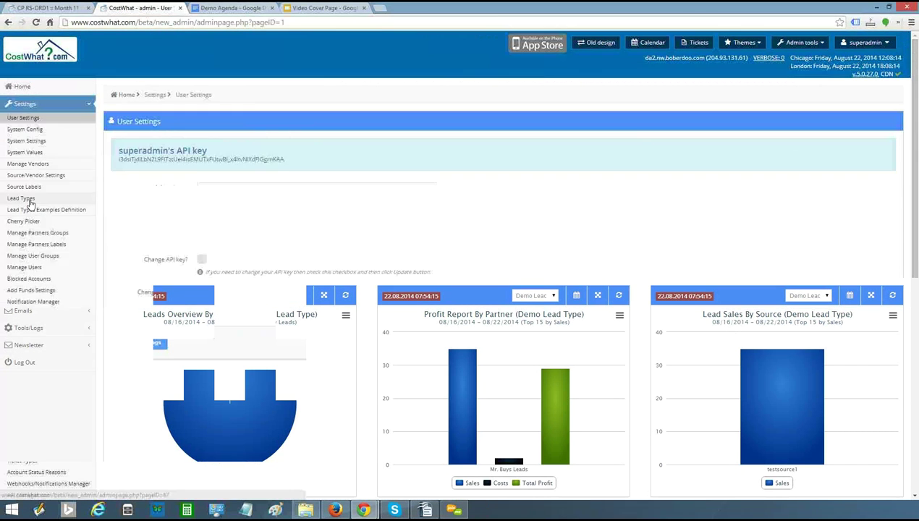
{"action": "left_click", "coordinate": [29, 201]}
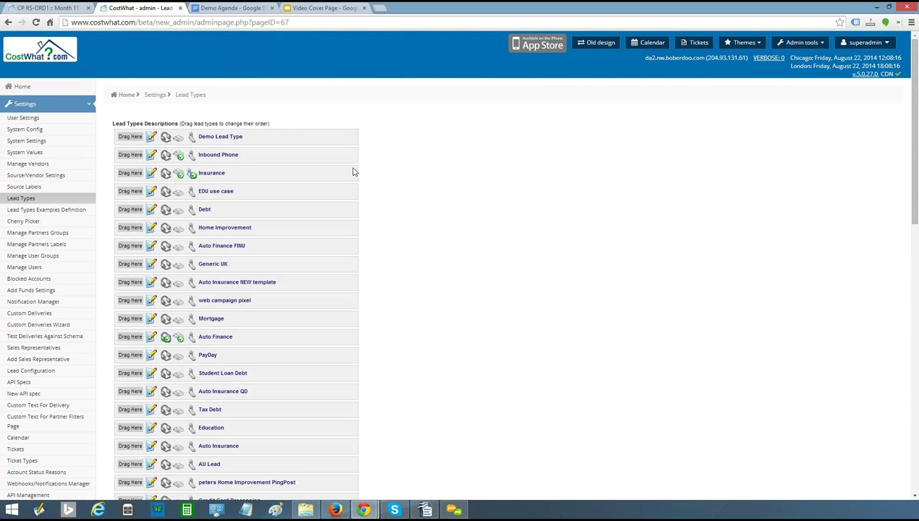
{"action": "scroll", "coordinate": [278, 139], "scroll_direction": "down", "scroll_amount": 2}
{"action": "scroll", "coordinate": [279, 139], "scroll_direction": "down", "scroll_amount": 5}
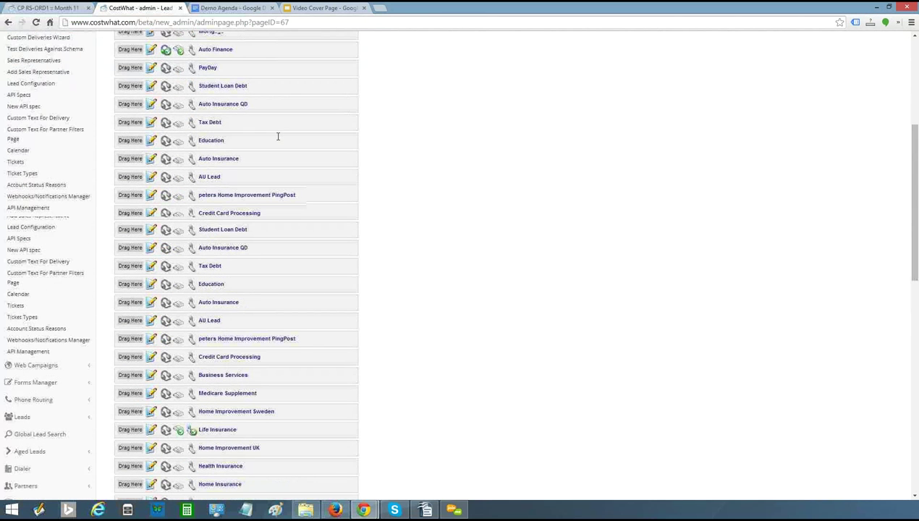
{"action": "scroll", "coordinate": [277, 136], "scroll_direction": "down", "scroll_amount": 5}
{"action": "scroll", "coordinate": [278, 139], "scroll_direction": "up", "scroll_amount": 10}
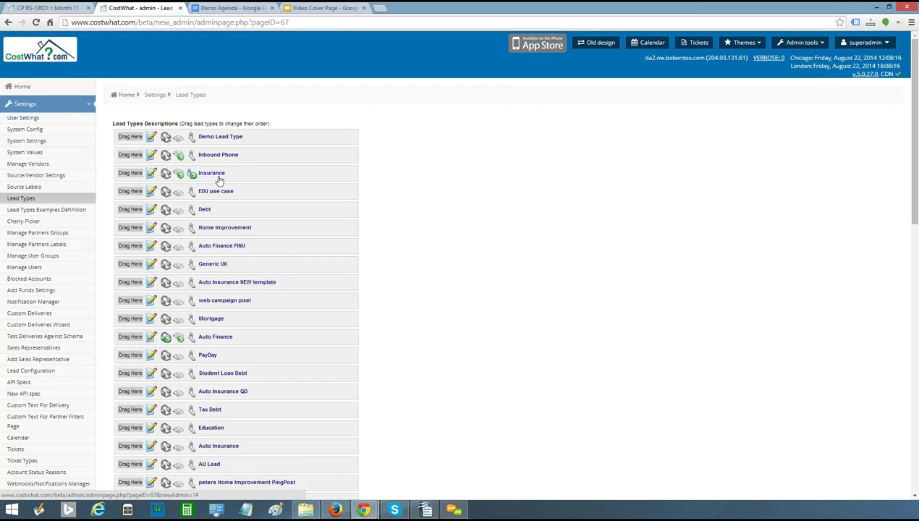
Step: Open the post specification of the Insurance lead type and look over its request field table
{"action": "left_click", "coordinate": [218, 175]}
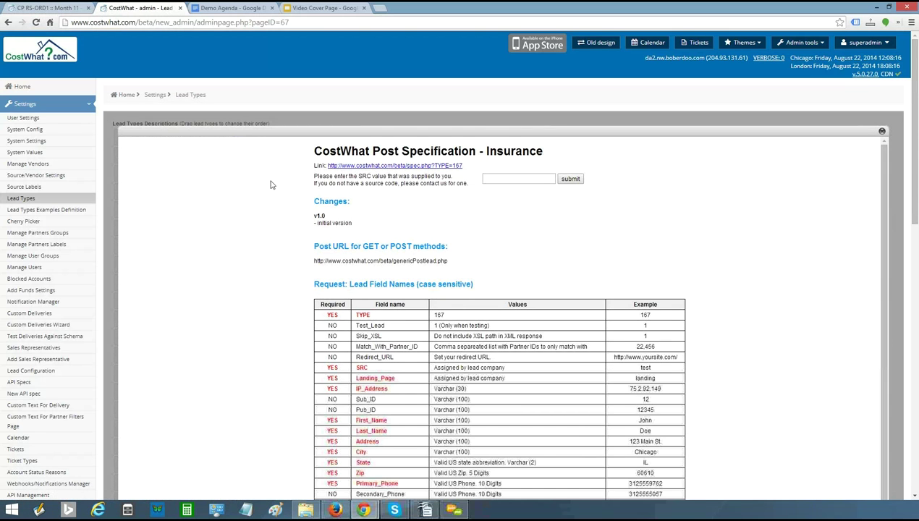
{"action": "scroll", "coordinate": [272, 183], "scroll_direction": "down", "scroll_amount": 2}
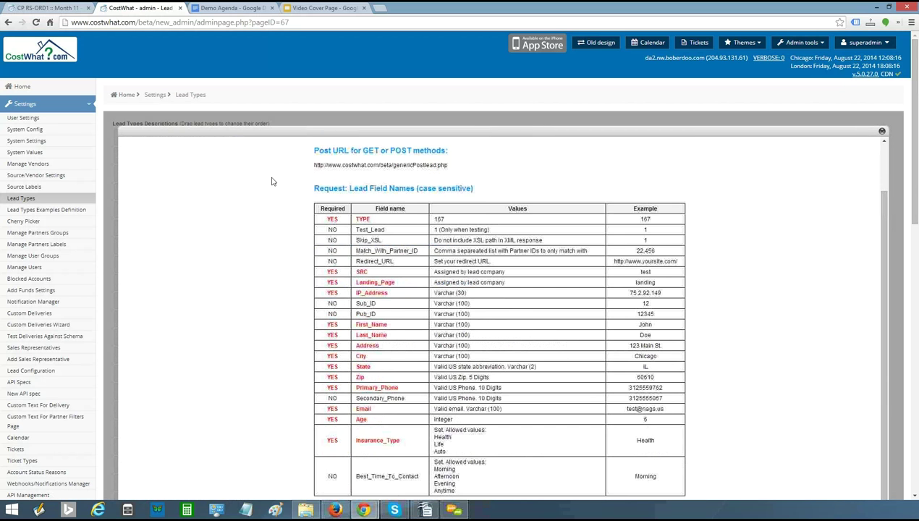
{"action": "scroll", "coordinate": [271, 180], "scroll_direction": "down", "scroll_amount": 1}
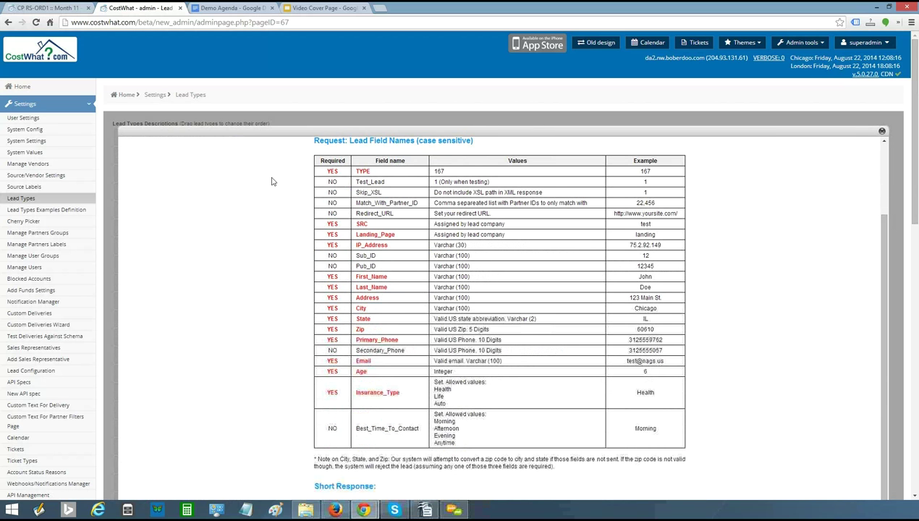
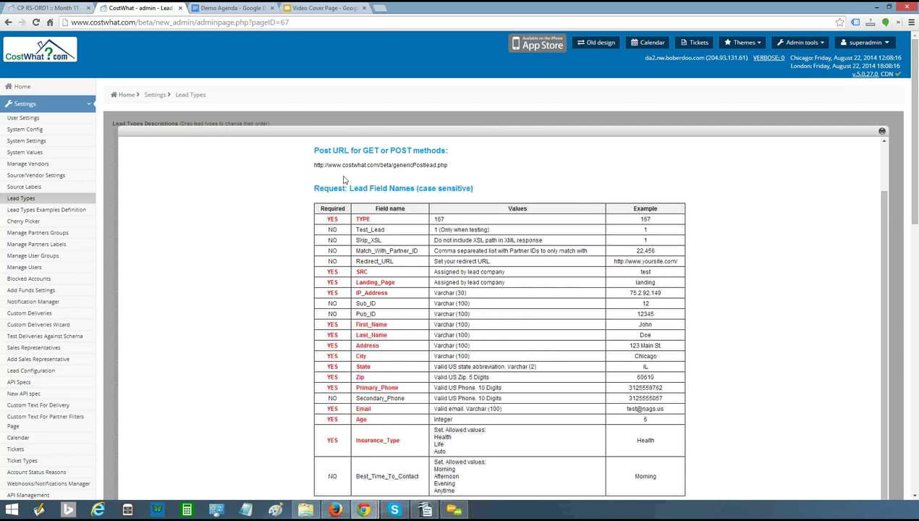
{"action": "scroll", "coordinate": [345, 180], "scroll_direction": "up", "scroll_amount": 3}
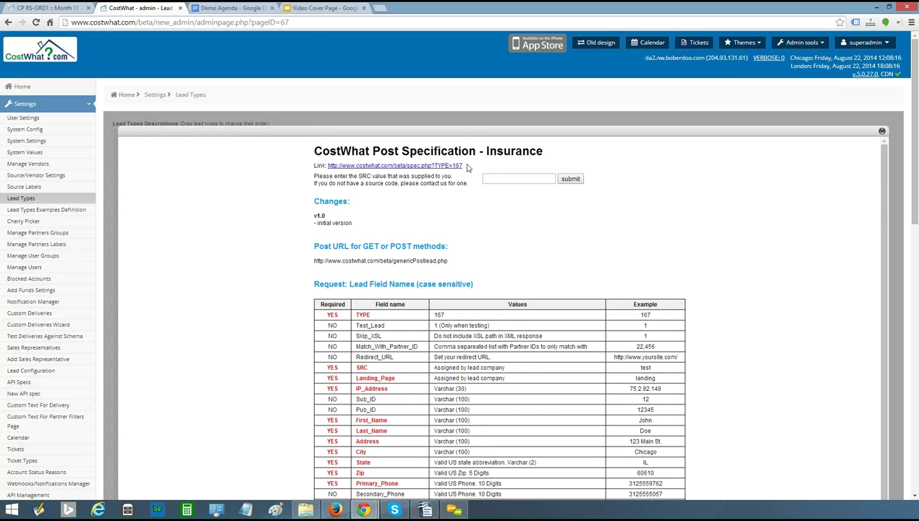
Step: Examine the Insurance post method and required request fields, highlighting the word POST and the SRC and Insurance_Type field names
{"action": "double_click", "coordinate": [408, 246]}
{"action": "scroll", "coordinate": [485, 236], "scroll_direction": "down", "scroll_amount": 3}
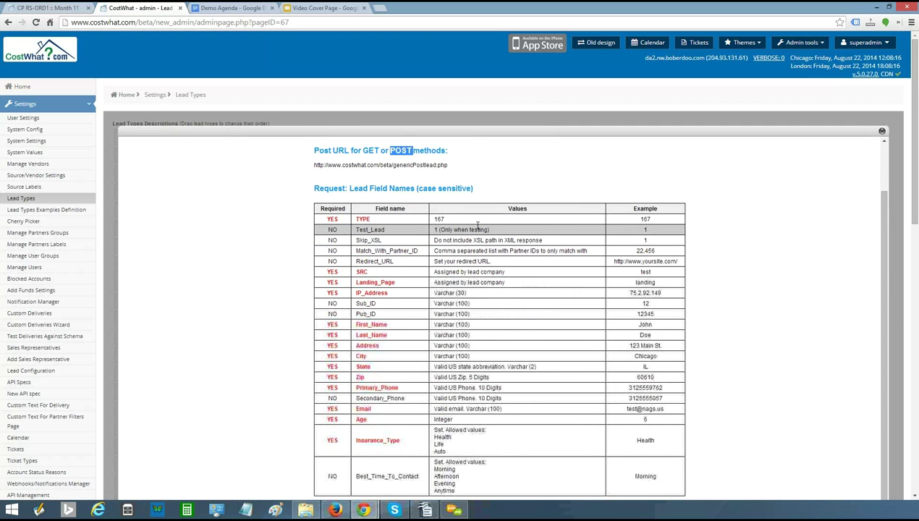
{"action": "scroll", "coordinate": [477, 226], "scroll_direction": "down", "scroll_amount": 2}
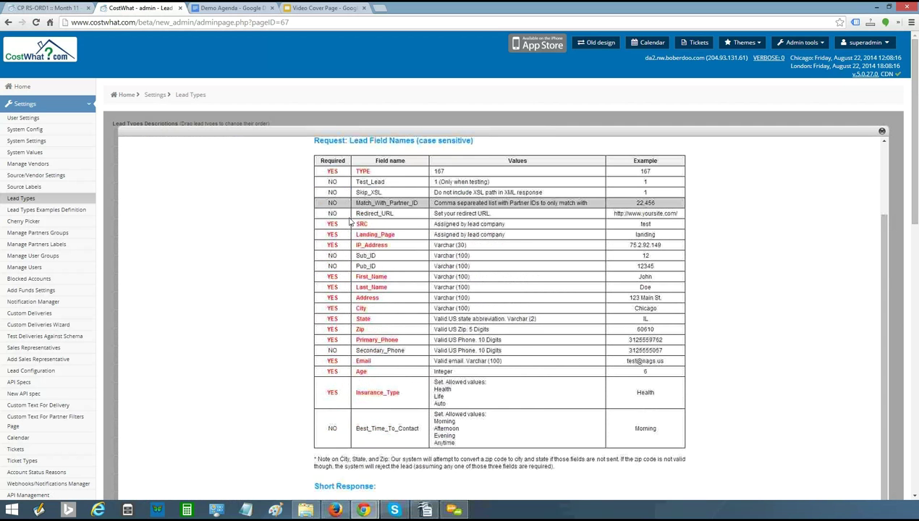
{"action": "double_click", "coordinate": [332, 171]}
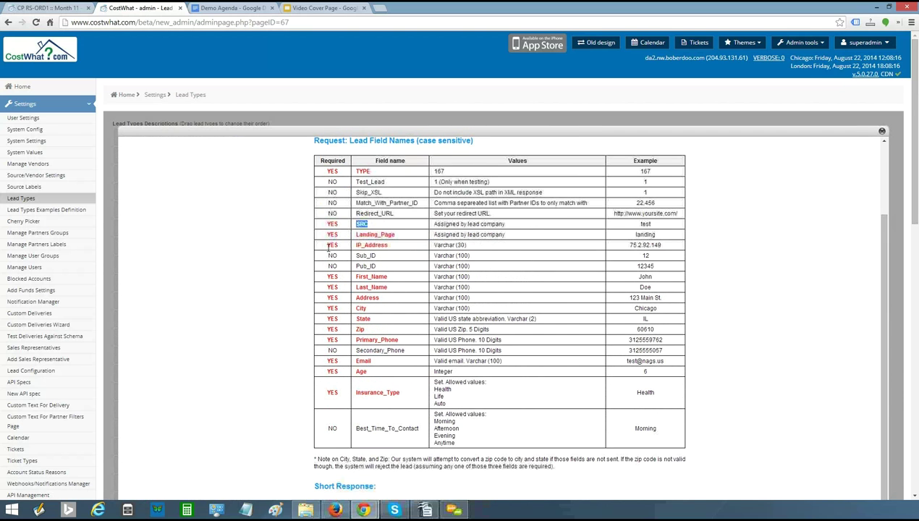
{"action": "double_click", "coordinate": [361, 224]}
{"action": "scroll", "coordinate": [385, 348], "scroll_direction": "down", "scroll_amount": 2}
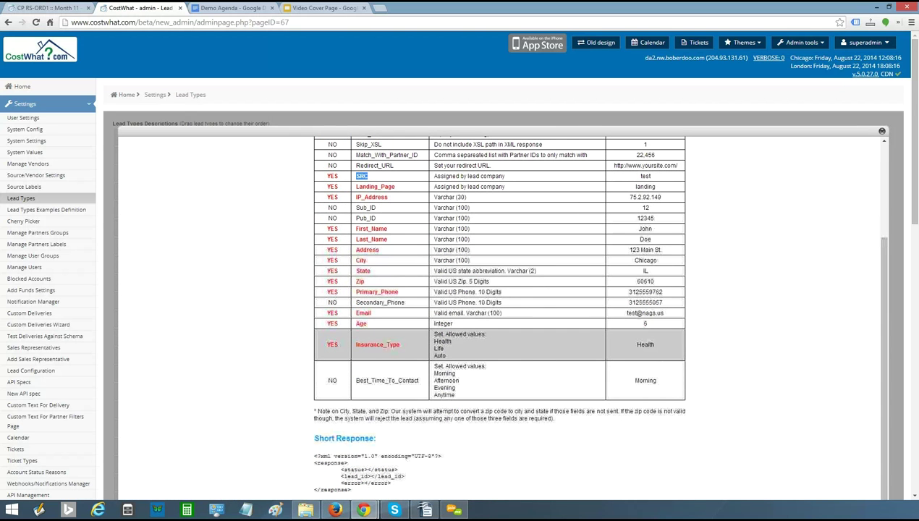
{"action": "double_click", "coordinate": [377, 344]}
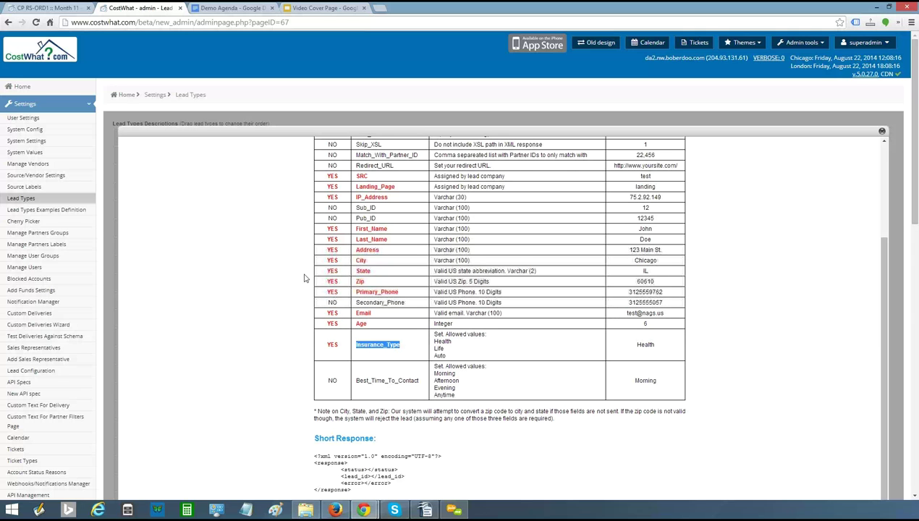
{"action": "left_click", "coordinate": [289, 222]}
Step: Examine the Short Response section of the Insurance specification, highlighting the Matched status, and review the request fields again
{"action": "scroll", "coordinate": [875, 143], "scroll_direction": "down", "scroll_amount": 1}
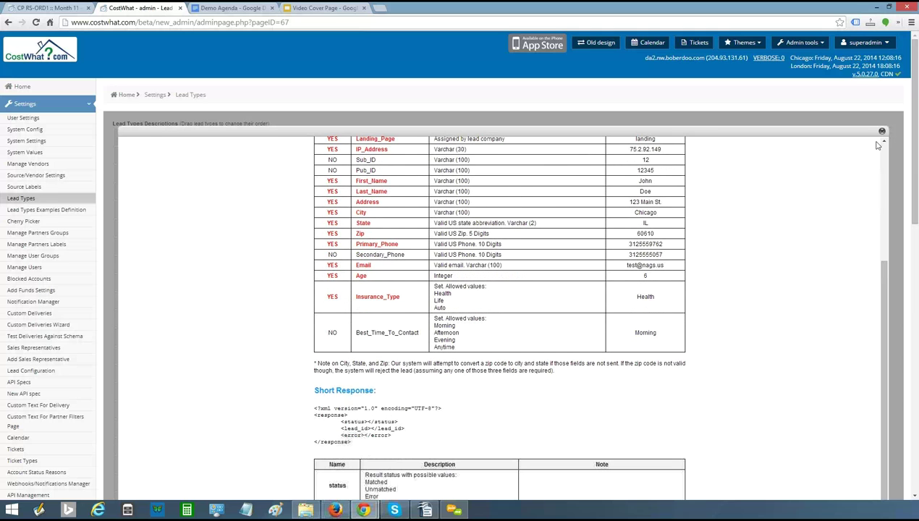
{"action": "scroll", "coordinate": [877, 145], "scroll_direction": "down", "scroll_amount": 4}
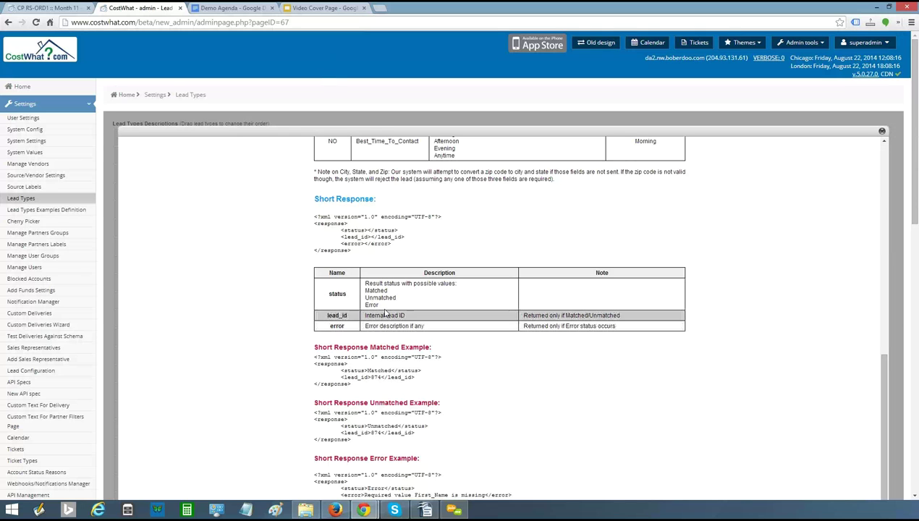
{"action": "double_click", "coordinate": [384, 290]}
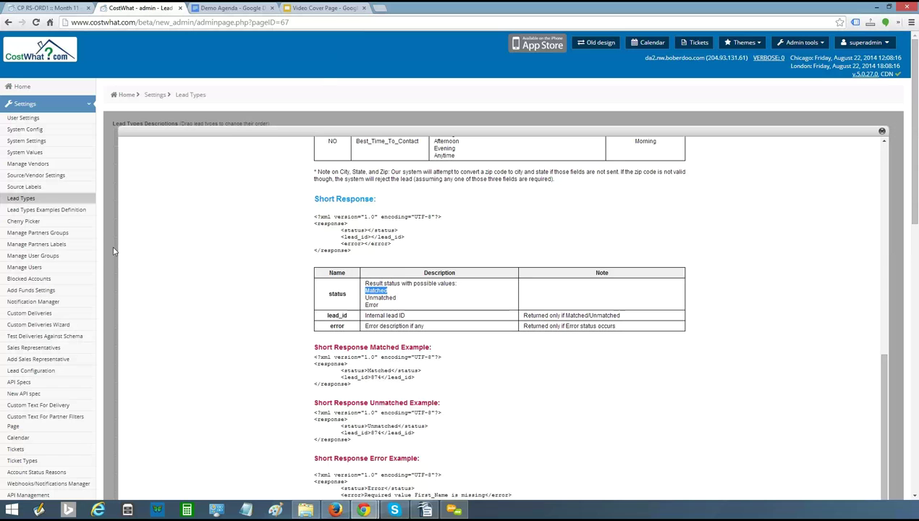
{"action": "left_click", "coordinate": [185, 250]}
{"action": "scroll", "coordinate": [185, 250], "scroll_direction": "down", "scroll_amount": 1}
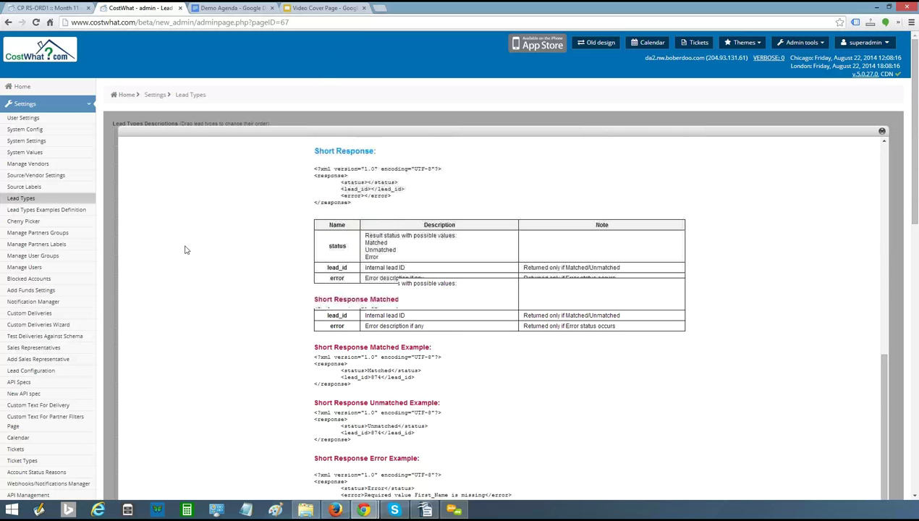
{"action": "scroll", "coordinate": [186, 249], "scroll_direction": "down", "scroll_amount": 1}
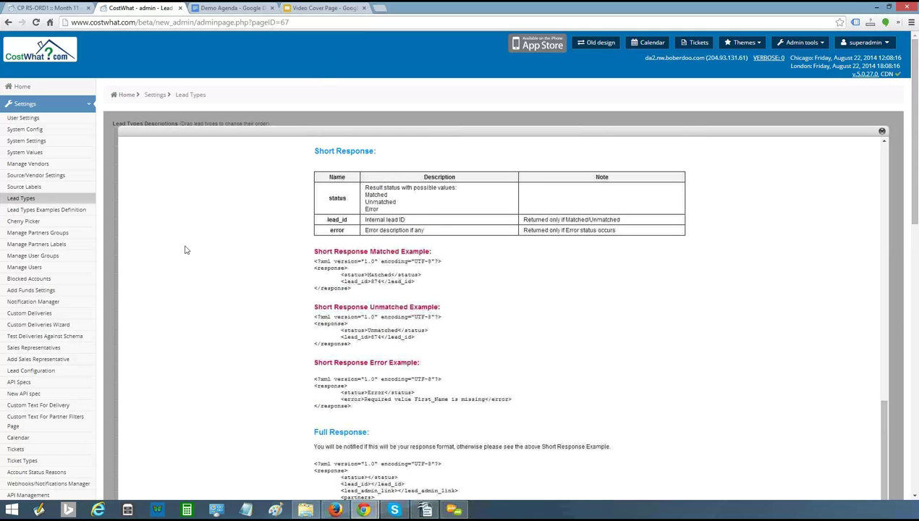
{"action": "scroll", "coordinate": [185, 250], "scroll_direction": "up", "scroll_amount": 5}
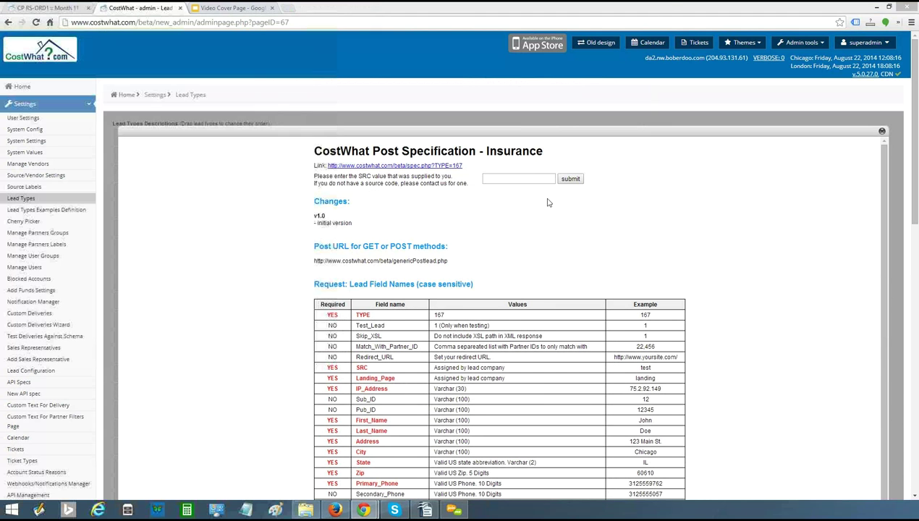
{"action": "scroll", "coordinate": [150, 212], "scroll_direction": "down", "scroll_amount": 3}
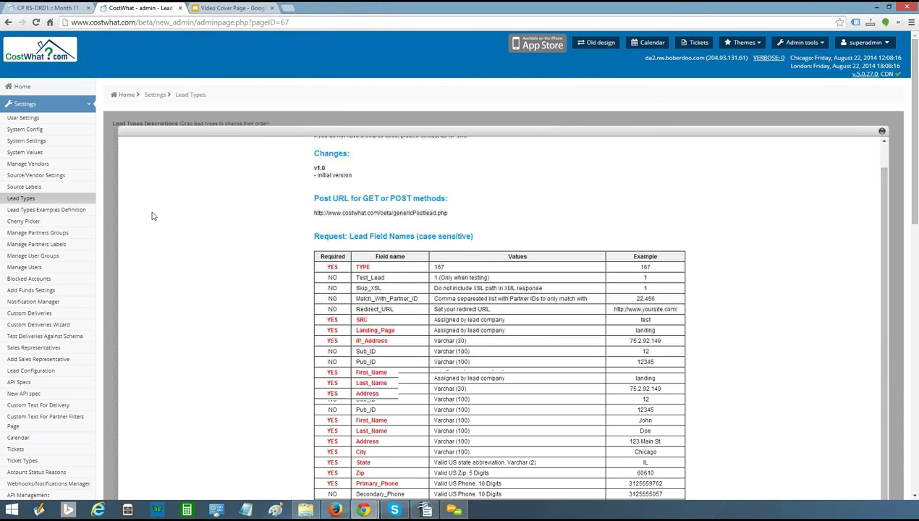
{"action": "scroll", "coordinate": [102, 215], "scroll_direction": "down", "scroll_amount": 3}
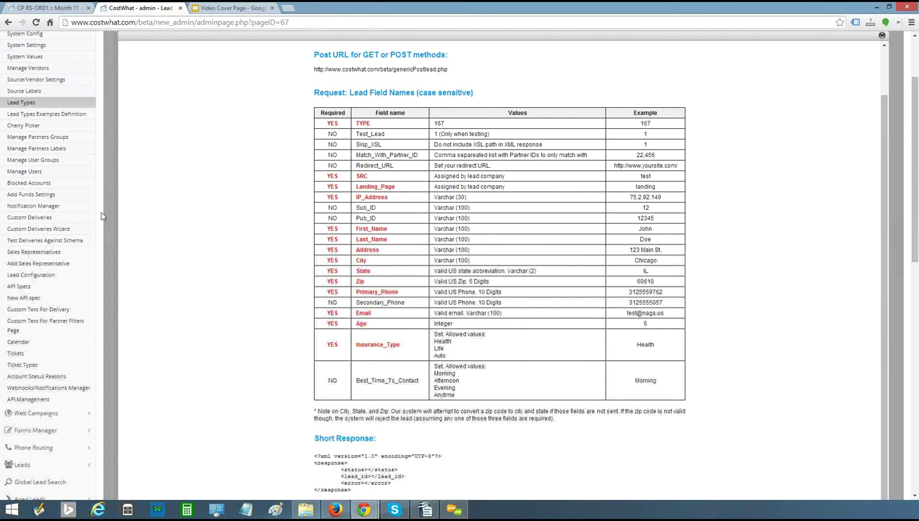
Step: Open the API specification in the settings, find the pingPostLead function and look over its modes and lead type list
{"action": "left_click", "coordinate": [36, 286]}
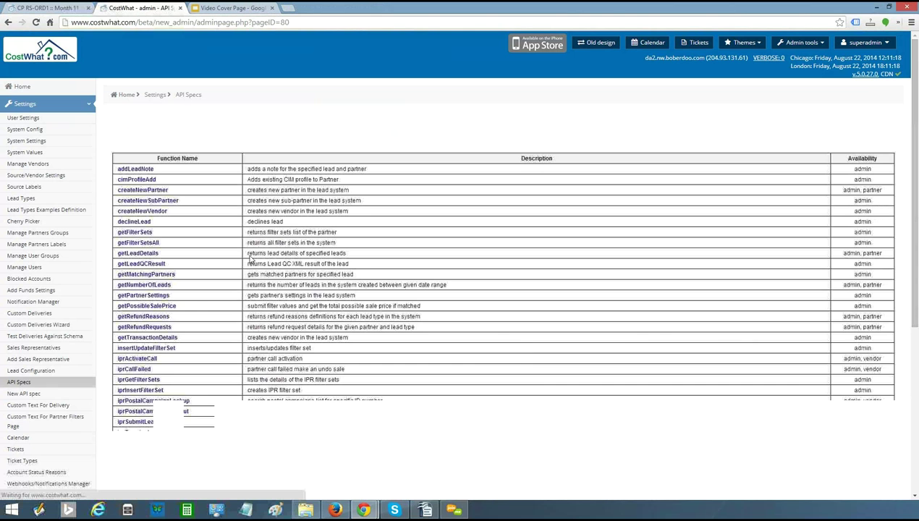
{"action": "scroll", "coordinate": [316, 200], "scroll_direction": "down", "scroll_amount": 3}
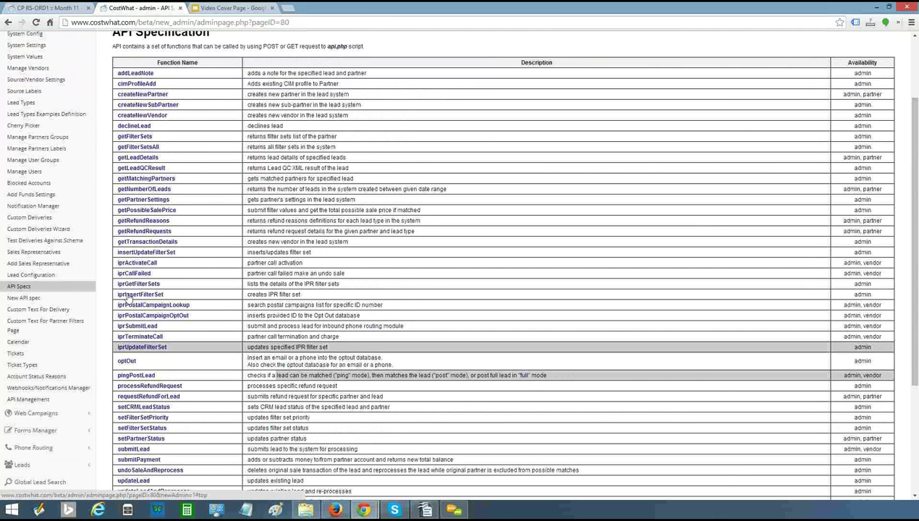
{"action": "scroll", "coordinate": [126, 296], "scroll_direction": "down", "scroll_amount": 5}
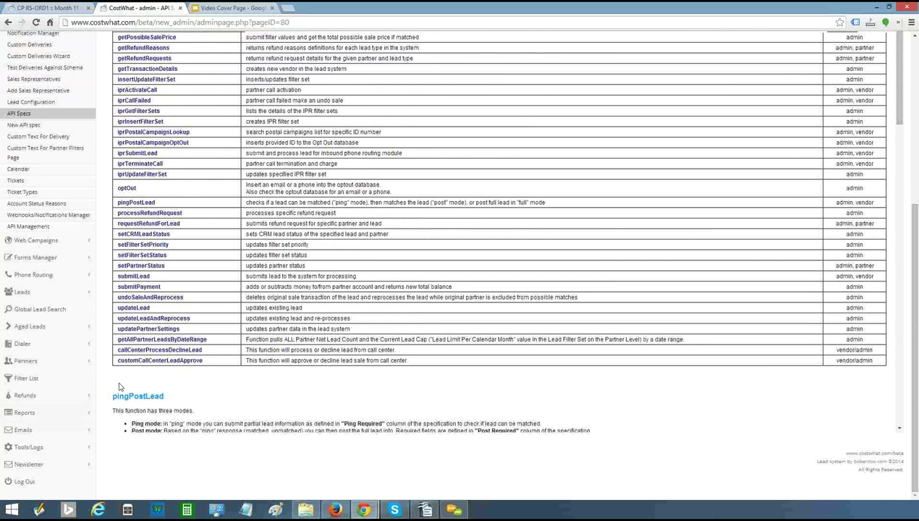
{"action": "scroll", "coordinate": [119, 387], "scroll_direction": "down", "scroll_amount": 5}
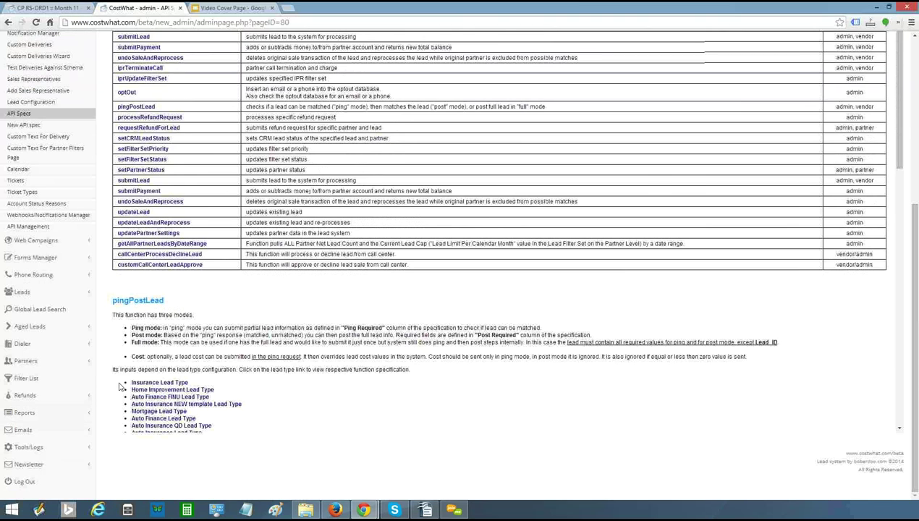
{"action": "scroll", "coordinate": [121, 387], "scroll_direction": "down", "scroll_amount": 5}
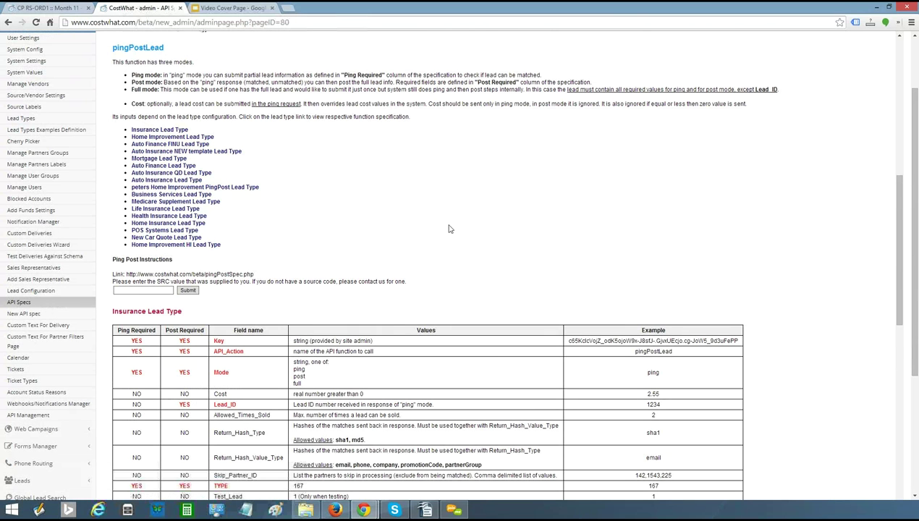
Step: Examine the Insurance Lead Type field table of pingPostLead, highlighting the Ping Required column heading
{"action": "scroll", "coordinate": [449, 229], "scroll_direction": "down", "scroll_amount": 2}
{"action": "left_click_drag", "start_coordinate": [118, 186], "coordinate": [168, 186]}
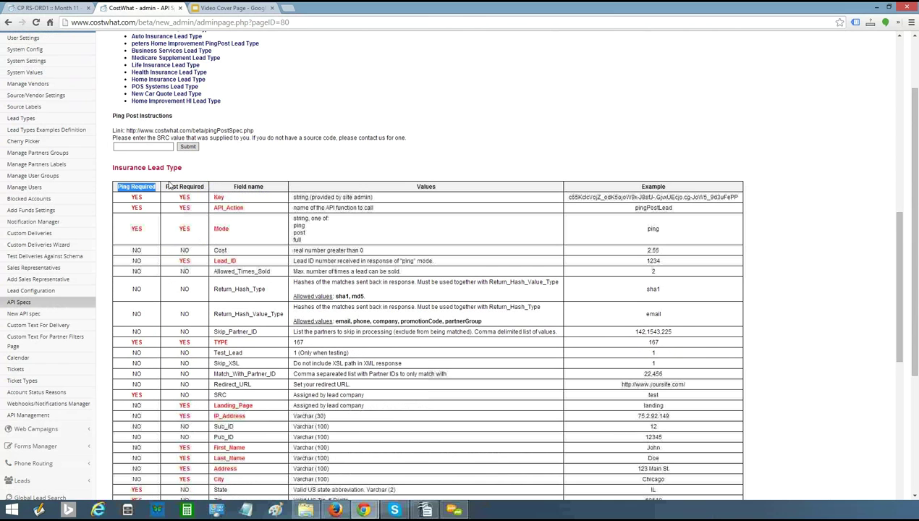
{"action": "left_click", "coordinate": [309, 155]}
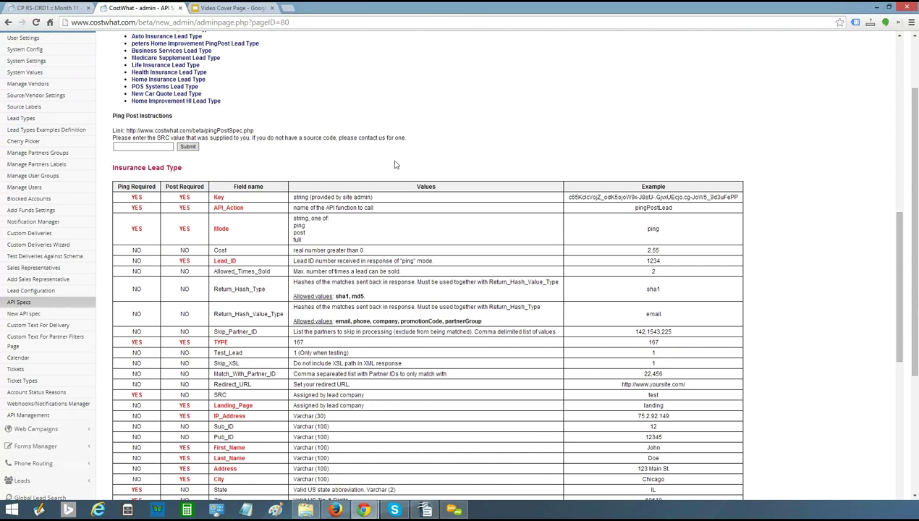
{"action": "scroll", "coordinate": [377, 166], "scroll_direction": "down", "scroll_amount": 1}
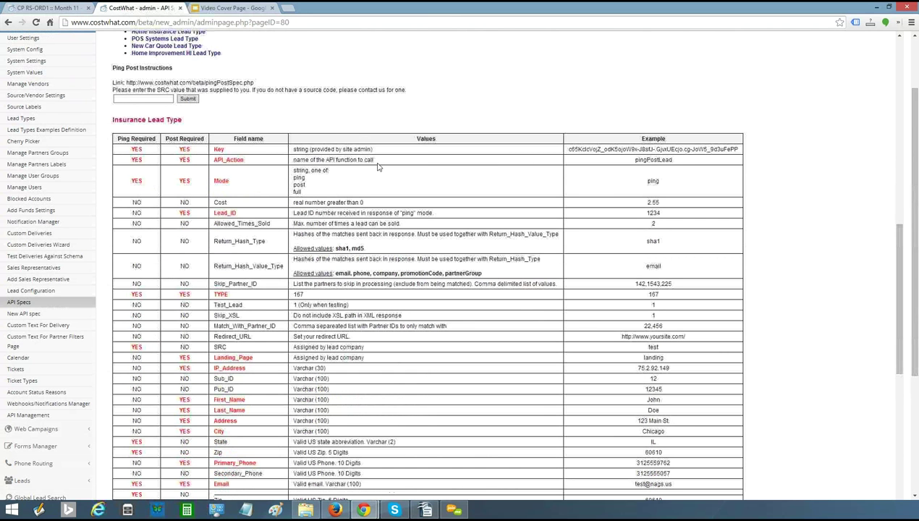
{"action": "scroll", "coordinate": [377, 165], "scroll_direction": "down", "scroll_amount": 1}
Step: Look through the XML Post section and the response examples, then return to the API Specification heading and highlight the word Specification
{"action": "scroll", "coordinate": [377, 166], "scroll_direction": "down", "scroll_amount": 10}
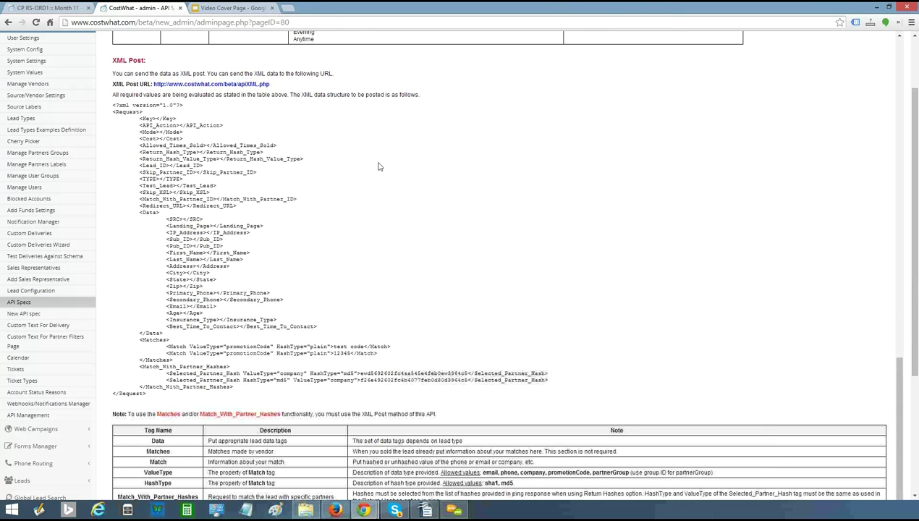
{"action": "scroll", "coordinate": [192, 197], "scroll_direction": "down", "scroll_amount": 3}
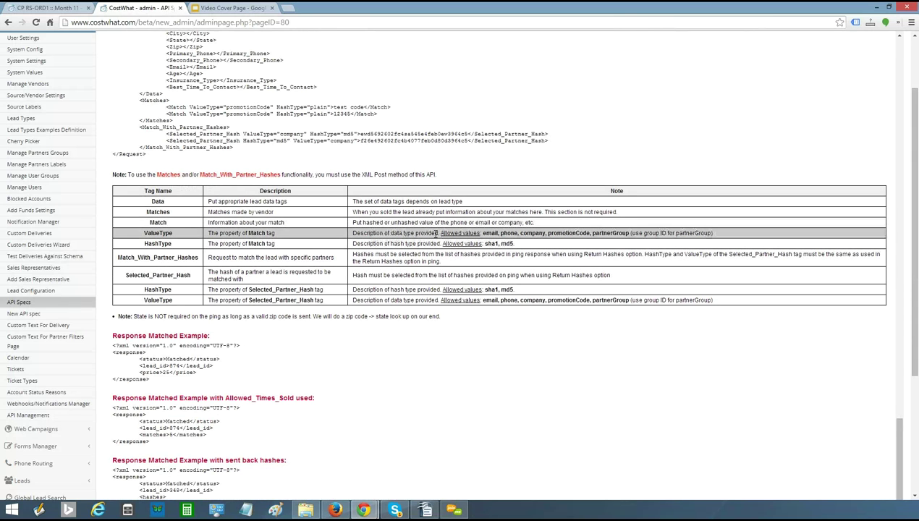
{"action": "scroll", "coordinate": [436, 233], "scroll_direction": "down", "scroll_amount": 6}
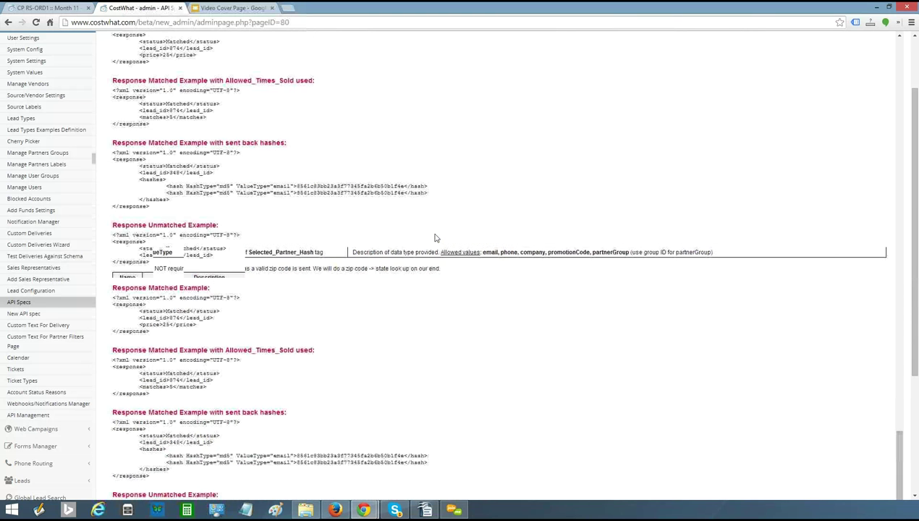
{"action": "scroll", "coordinate": [437, 238], "scroll_direction": "up", "scroll_amount": 10}
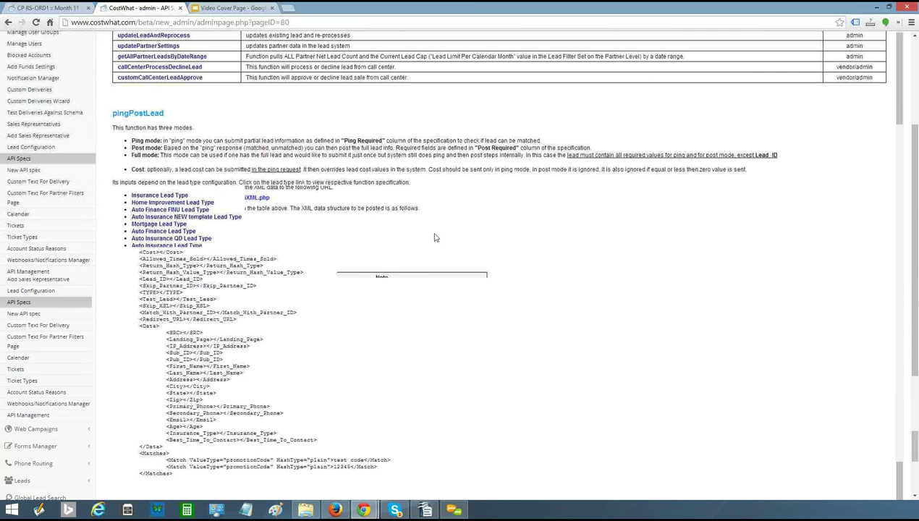
{"action": "scroll", "coordinate": [436, 237], "scroll_direction": "up", "scroll_amount": 10}
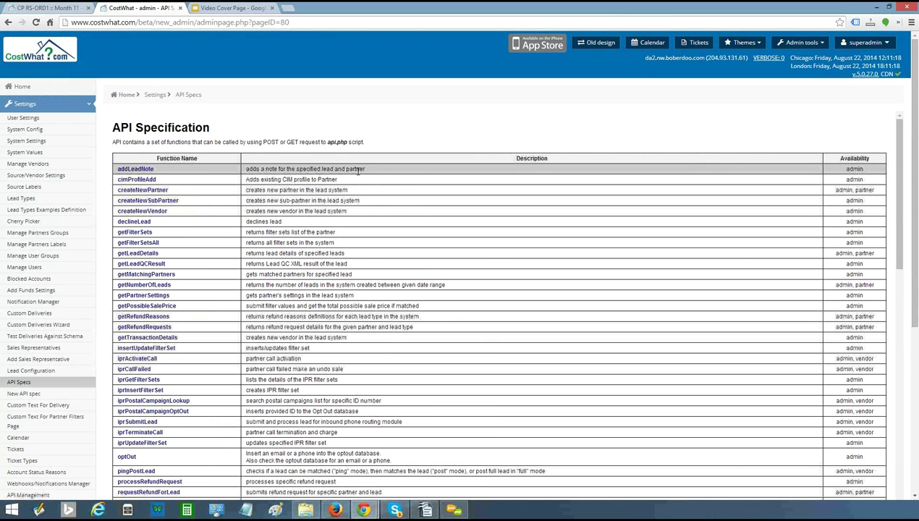
{"action": "double_click", "coordinate": [189, 129]}
Step: Open boberdoo.com/bucket-form for editing from the Demo Lead Type forms in Forms Manager and highlight its website code
{"action": "scroll", "coordinate": [94, 274], "scroll_direction": "down", "scroll_amount": 1}
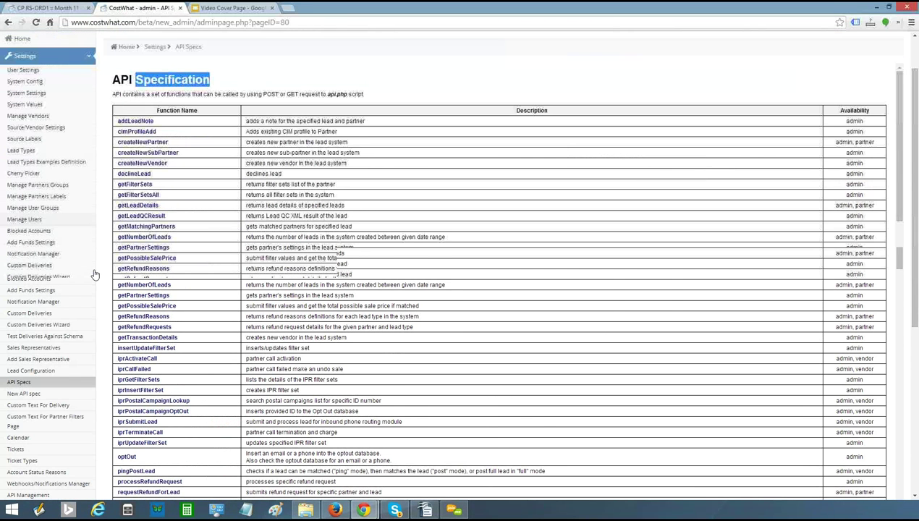
{"action": "scroll", "coordinate": [94, 273], "scroll_direction": "down", "scroll_amount": 1}
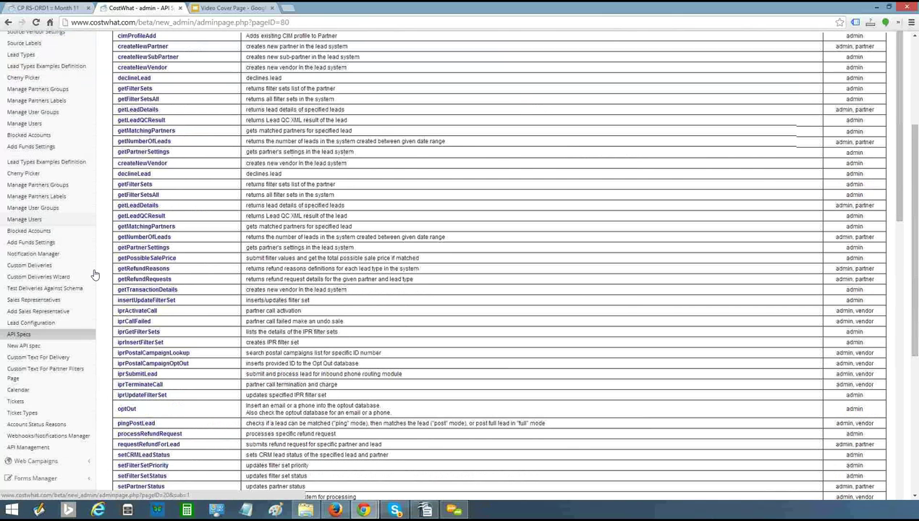
{"action": "scroll", "coordinate": [94, 273], "scroll_direction": "down", "scroll_amount": 1}
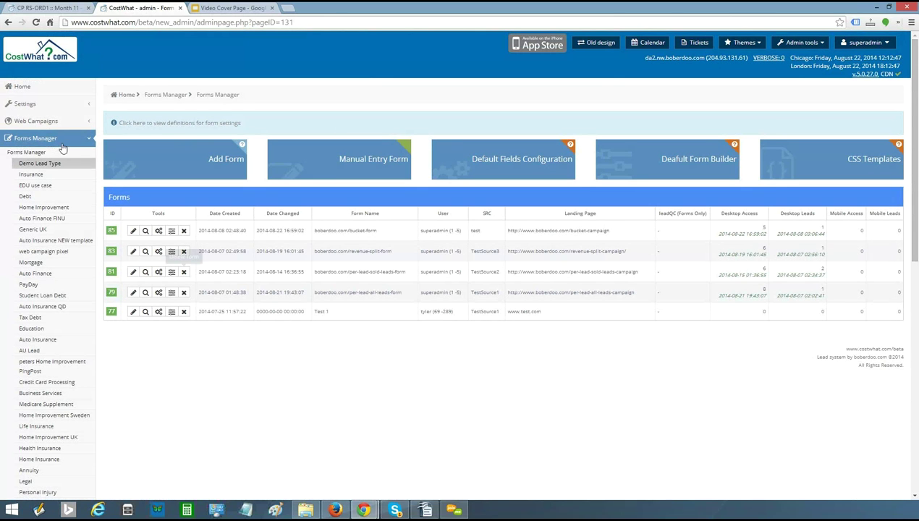
{"action": "left_click", "coordinate": [61, 166]}
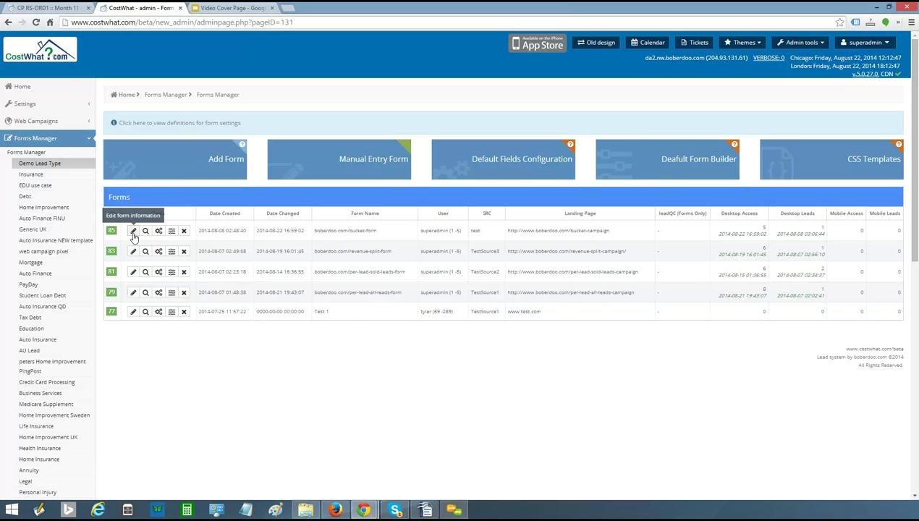
{"action": "left_click", "coordinate": [133, 232]}
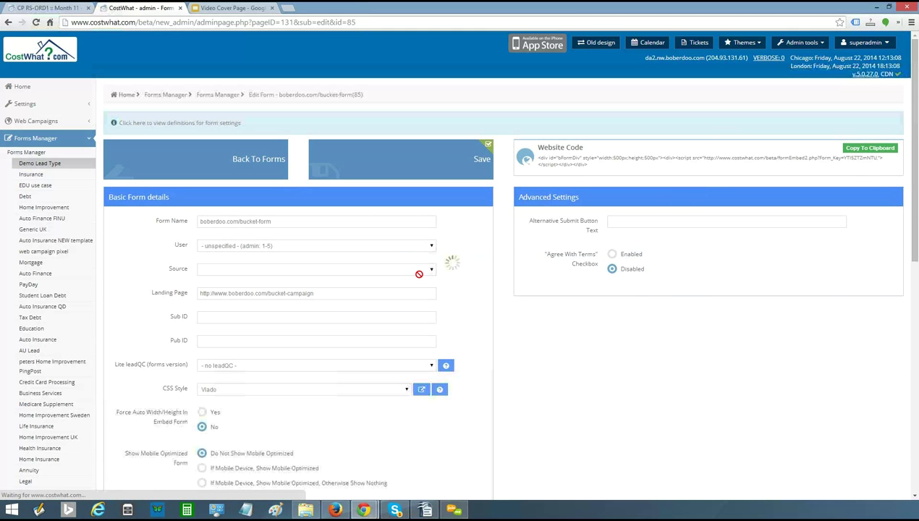
{"action": "left_click", "coordinate": [565, 158]}
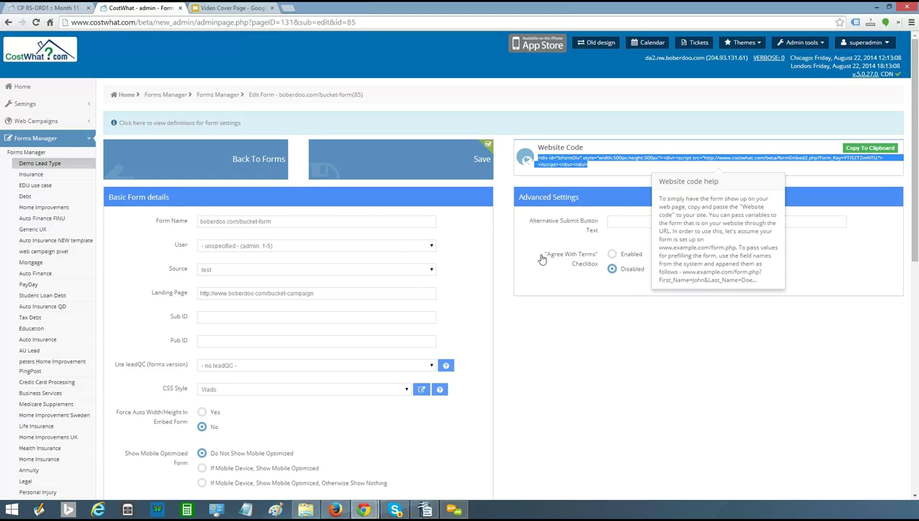
{"action": "left_click", "coordinate": [526, 399]}
Step: Try the If Mobile Device, Show Mobile Optimized option for the form, then switch back to Do Not Show Mobile Optimized
{"action": "scroll", "coordinate": [514, 375], "scroll_direction": "down", "scroll_amount": 2}
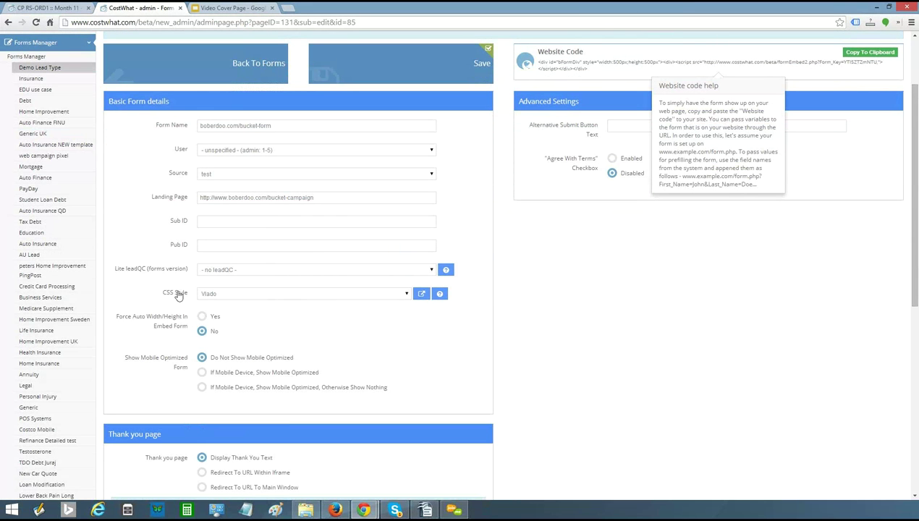
{"action": "scroll", "coordinate": [170, 364], "scroll_direction": "down", "scroll_amount": 1}
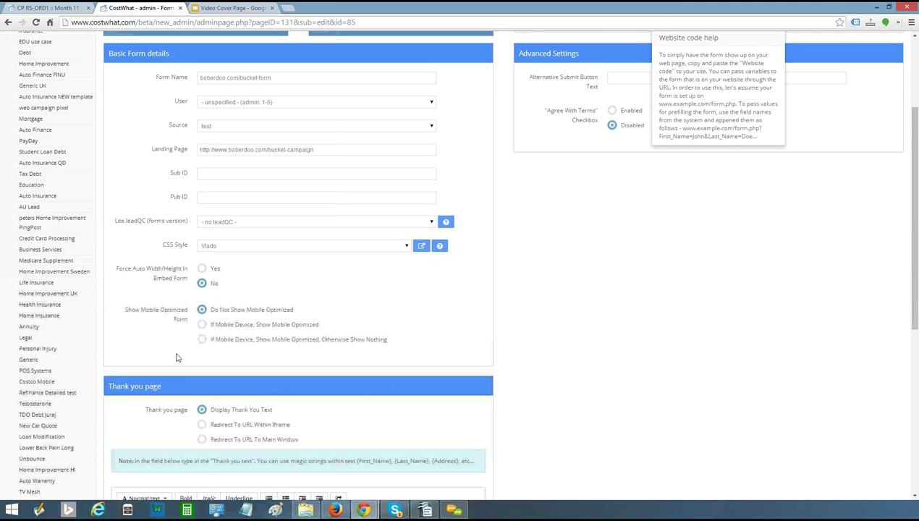
{"action": "left_click", "coordinate": [202, 324]}
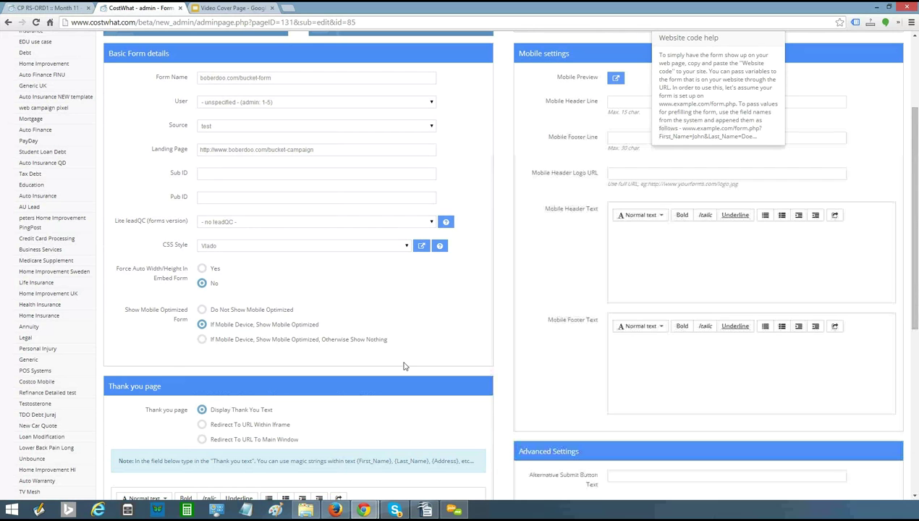
{"action": "left_click", "coordinate": [203, 310]}
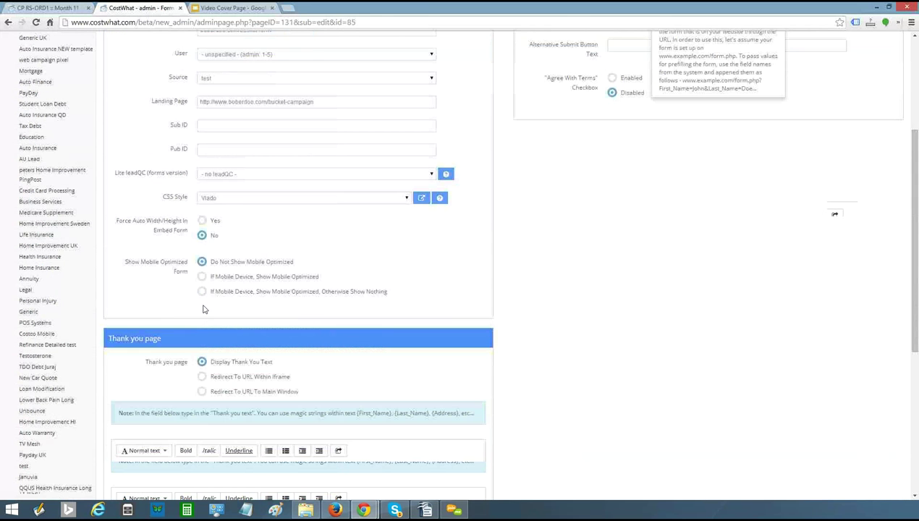
Step: Look over the form's Thank you page options and enable the "Agree With Terms" checkbox in the advanced settings
{"action": "scroll", "coordinate": [220, 332], "scroll_direction": "down", "scroll_amount": 2}
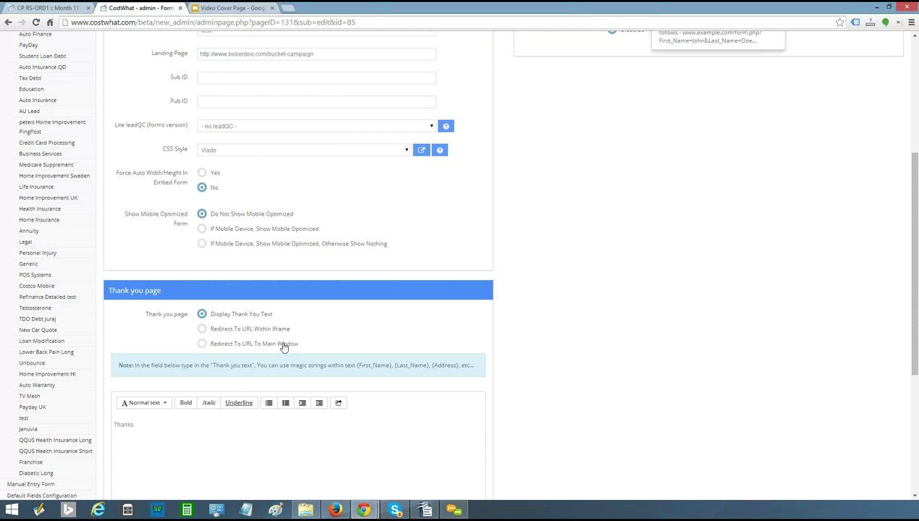
{"action": "scroll", "coordinate": [283, 347], "scroll_direction": "down", "scroll_amount": 3}
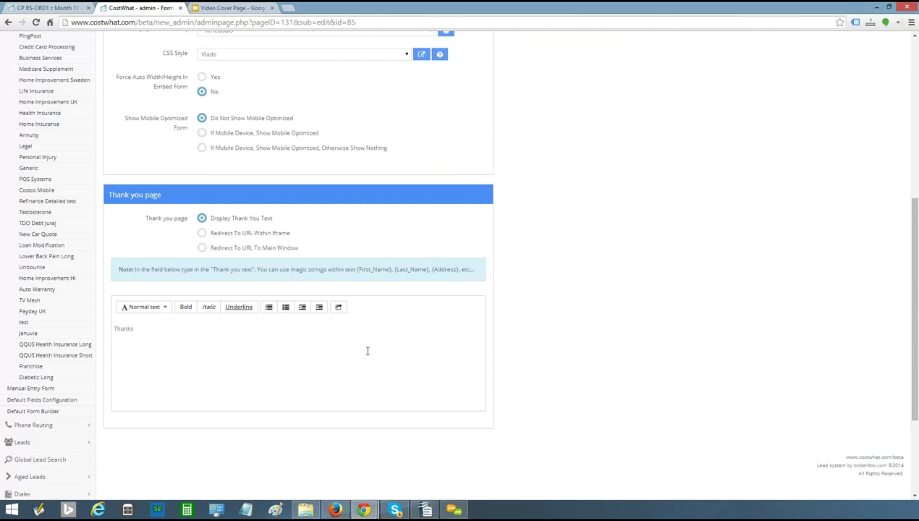
{"action": "scroll", "coordinate": [639, 333], "scroll_direction": "up", "scroll_amount": 3}
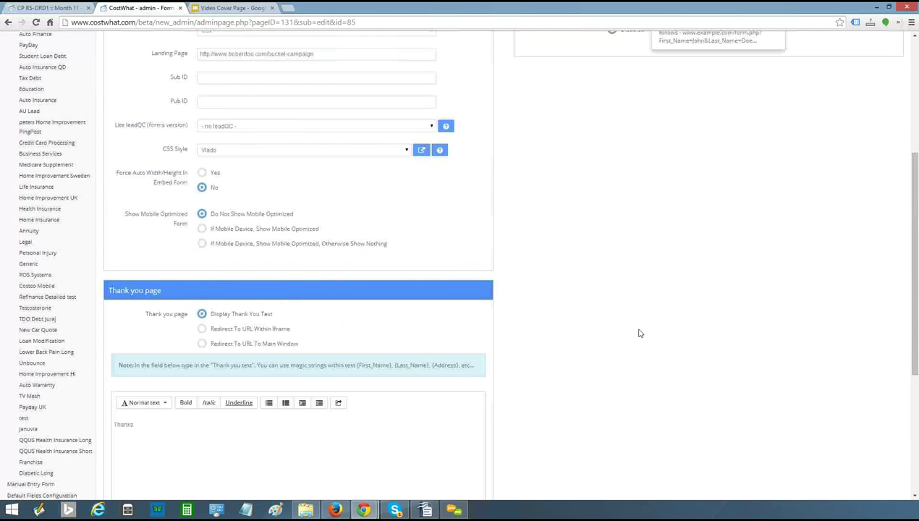
{"action": "scroll", "coordinate": [638, 333], "scroll_direction": "up", "scroll_amount": 4}
{"action": "scroll", "coordinate": [639, 333], "scroll_direction": "up", "scroll_amount": 3}
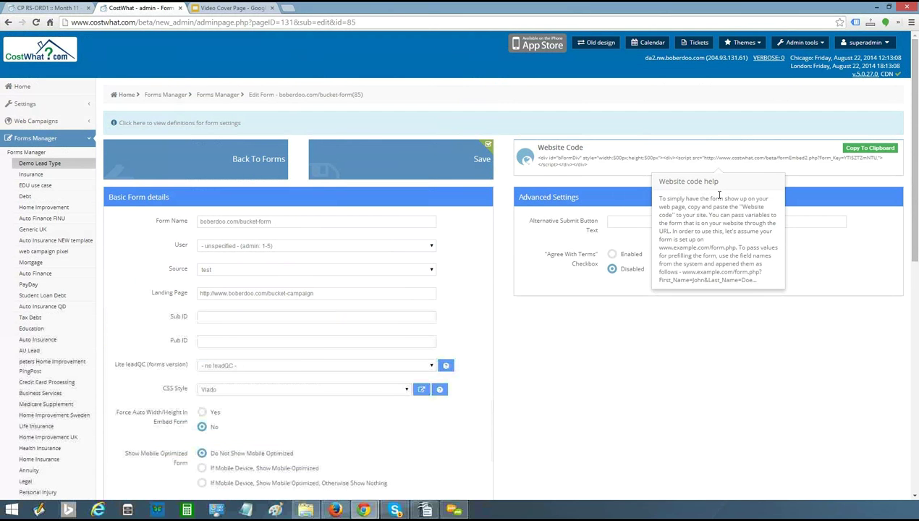
{"action": "left_click", "coordinate": [613, 254]}
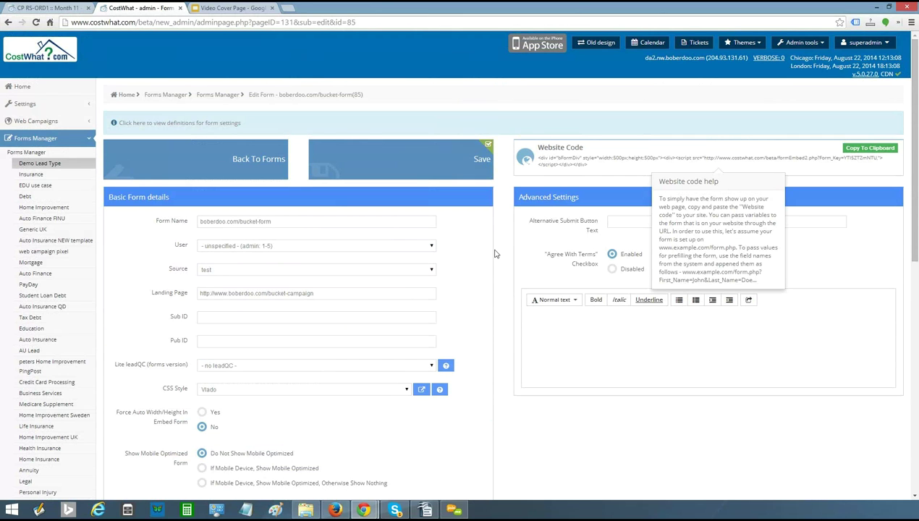
Step: Return to the Demo Lead Type forms, open the form builder of boberdoo.com/bucket-form and add a second page
{"action": "left_click", "coordinate": [48, 165]}
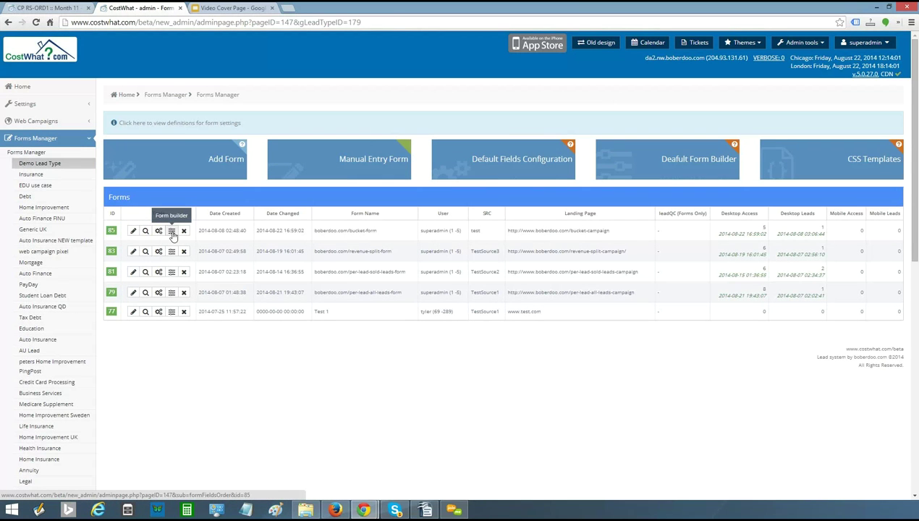
{"action": "left_click", "coordinate": [172, 231]}
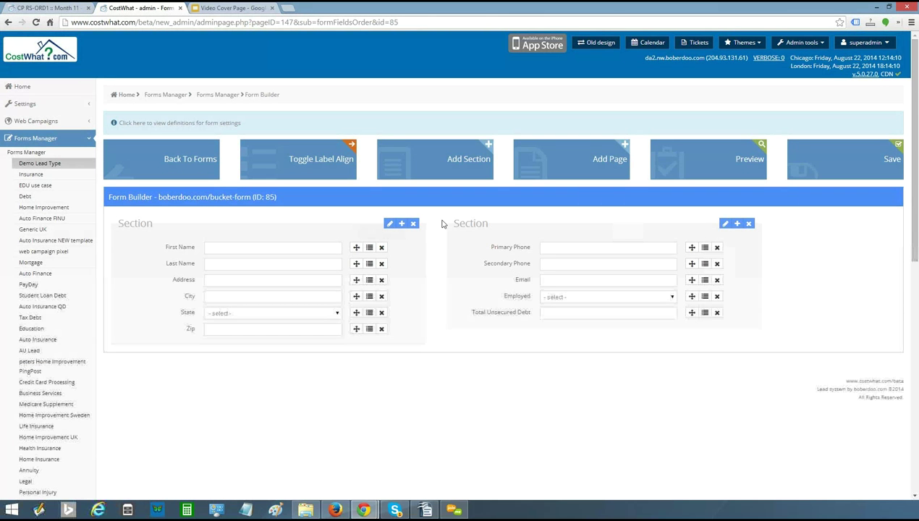
{"action": "scroll", "coordinate": [442, 224], "scroll_direction": "down", "scroll_amount": 1}
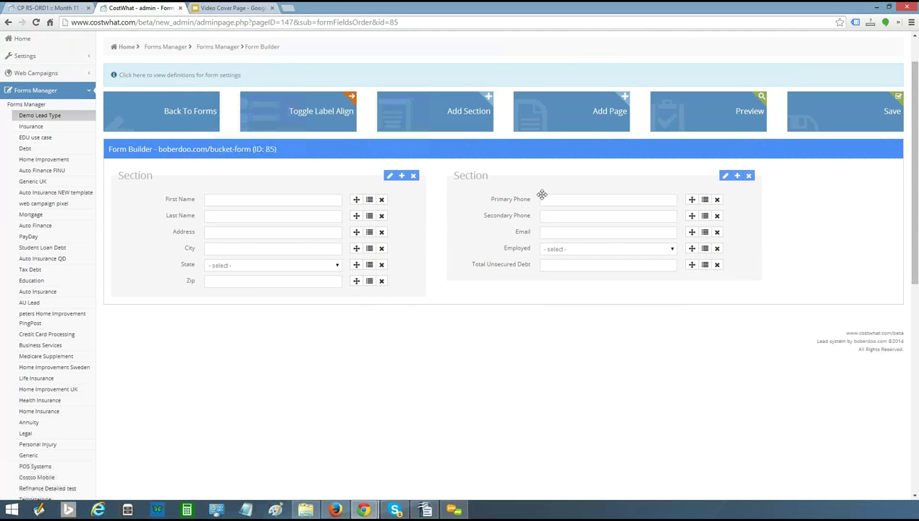
{"action": "left_click", "coordinate": [572, 111]}
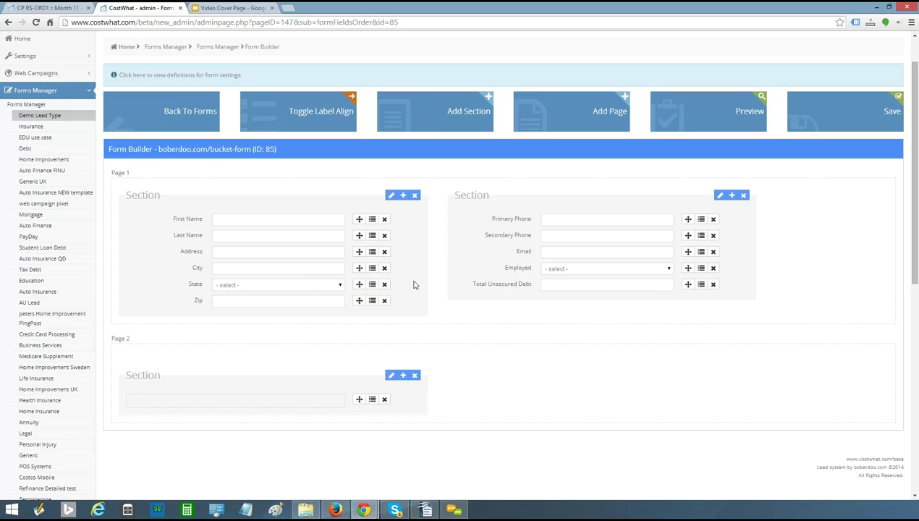
{"action": "scroll", "coordinate": [394, 266], "scroll_direction": "up", "scroll_amount": 1}
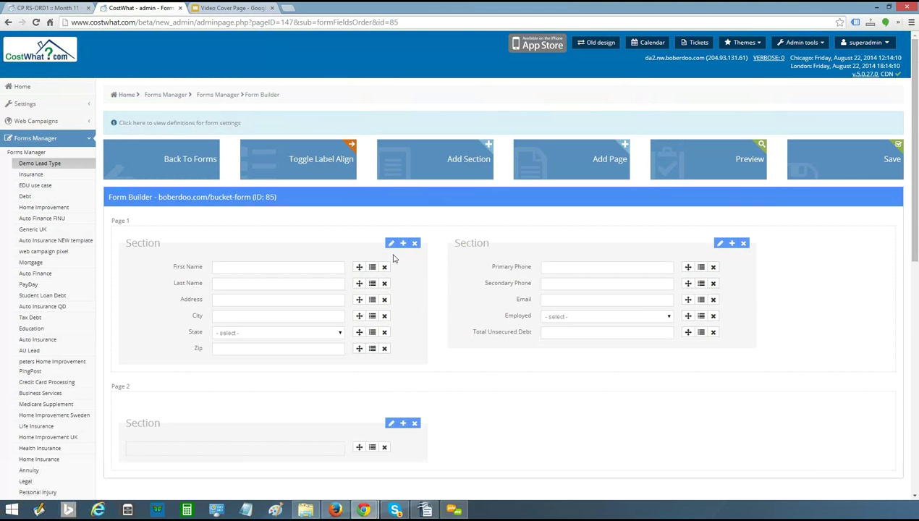
Step: Go to the Demo Lead Type web campaigns and open the Per-lead (all leads) test campaign for editing
{"action": "left_click", "coordinate": [230, 123]}
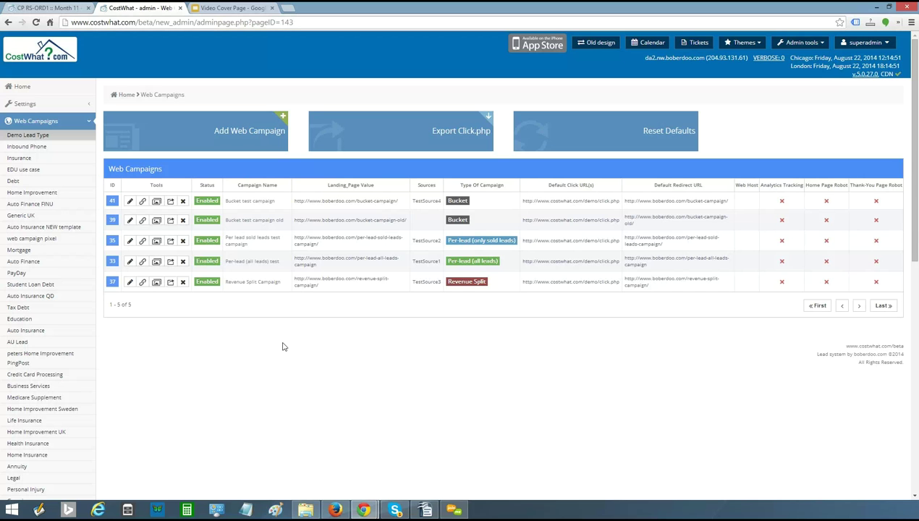
{"action": "left_click", "coordinate": [130, 262]}
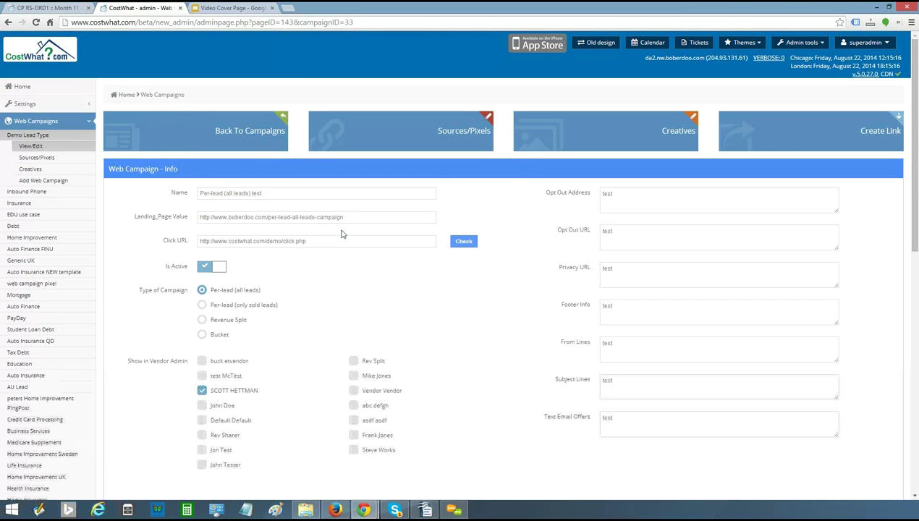
Step: Look over the campaign's info settings, from campaign type to the vendors it is shown to
{"action": "scroll", "coordinate": [342, 234], "scroll_direction": "down", "scroll_amount": 1}
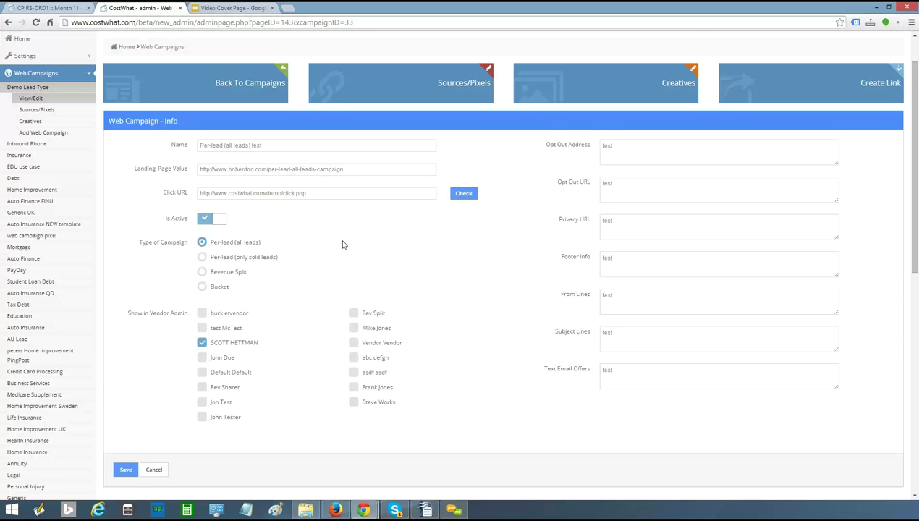
{"action": "scroll", "coordinate": [343, 244], "scroll_direction": "down", "scroll_amount": 1}
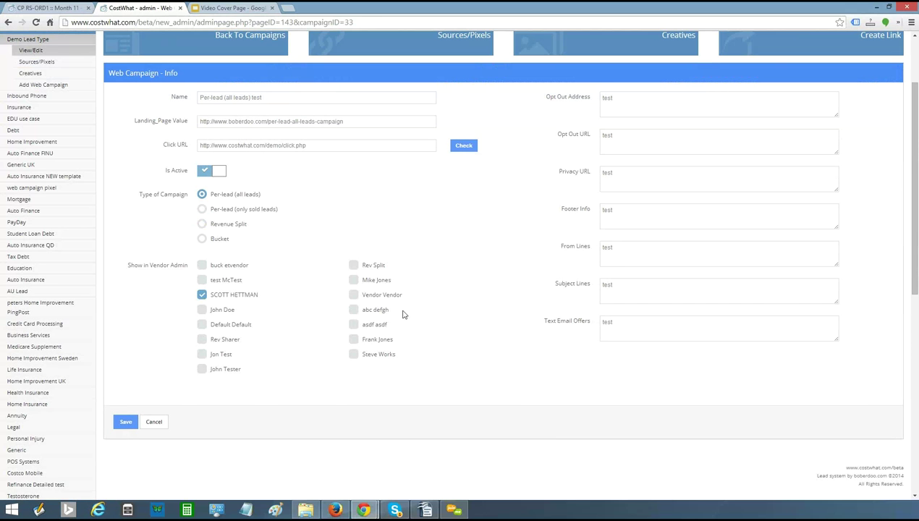
{"action": "scroll", "coordinate": [488, 230], "scroll_direction": "up", "scroll_amount": 2}
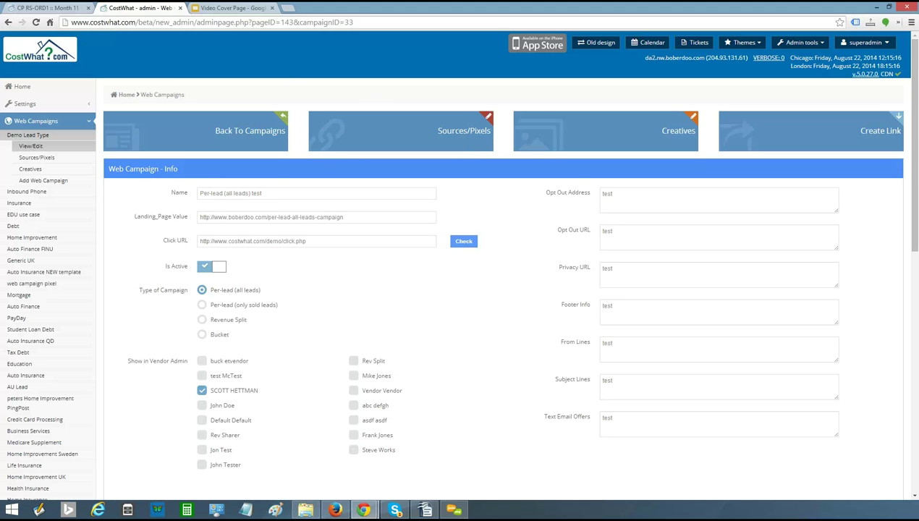
Step: Go to Manage Vendors in the settings and open the account of the PDY Media Inc. vendor
{"action": "left_click", "coordinate": [36, 105]}
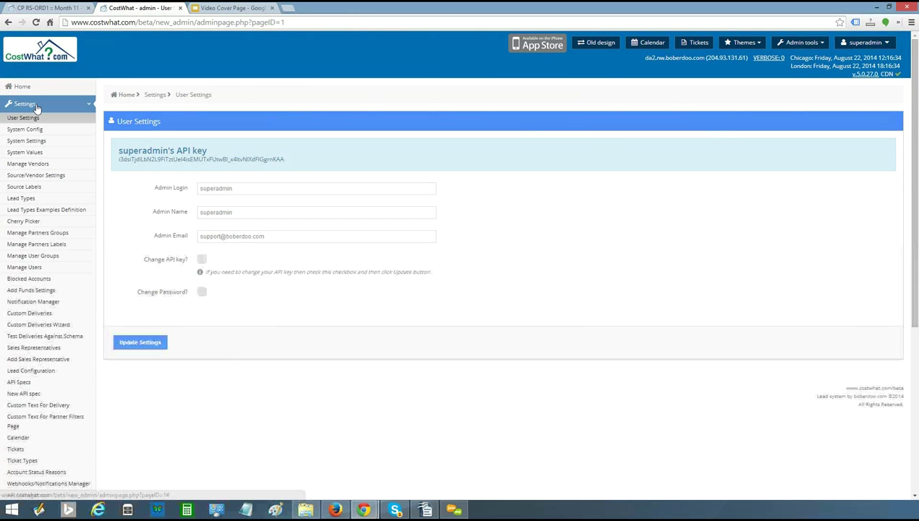
{"action": "left_click", "coordinate": [44, 163]}
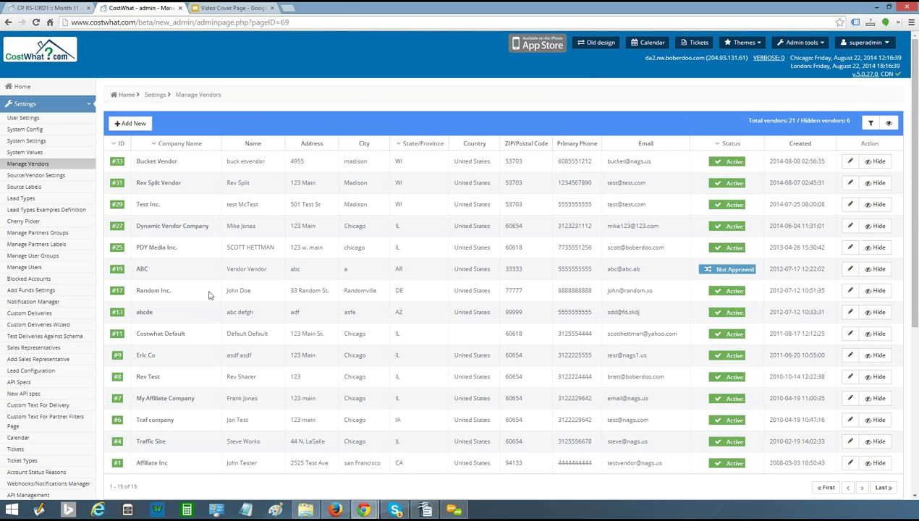
{"action": "left_click", "coordinate": [116, 248]}
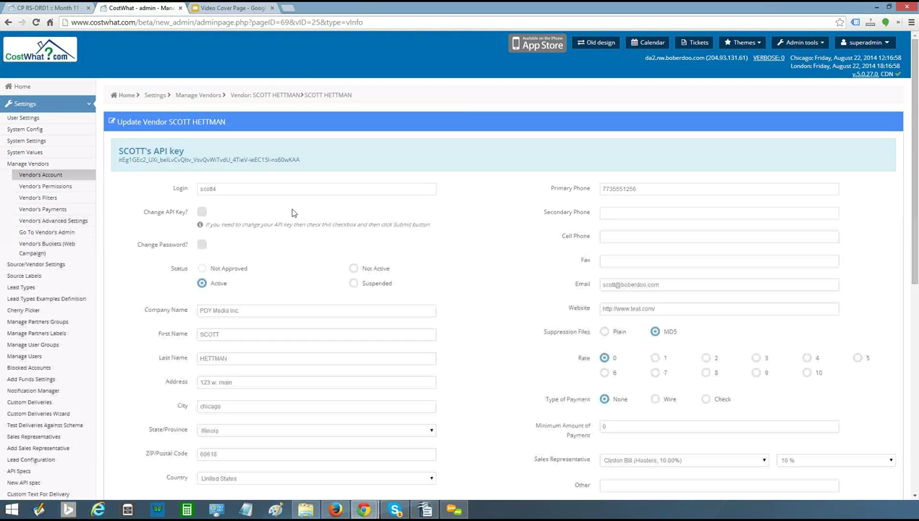
Step: Review the vendor's account page, including the API key, status, contact details, rate and payment options
{"action": "scroll", "coordinate": [293, 211], "scroll_direction": "down", "scroll_amount": 1}
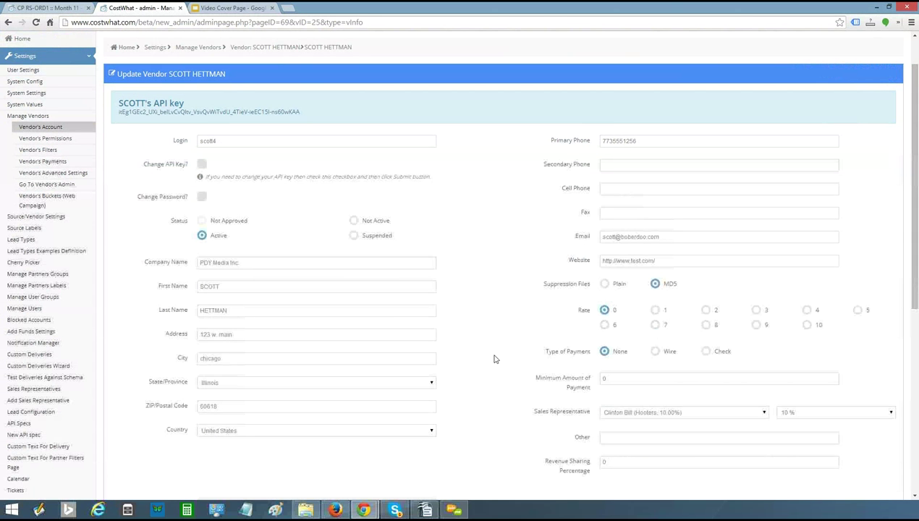
{"action": "triple_click", "coordinate": [498, 119]}
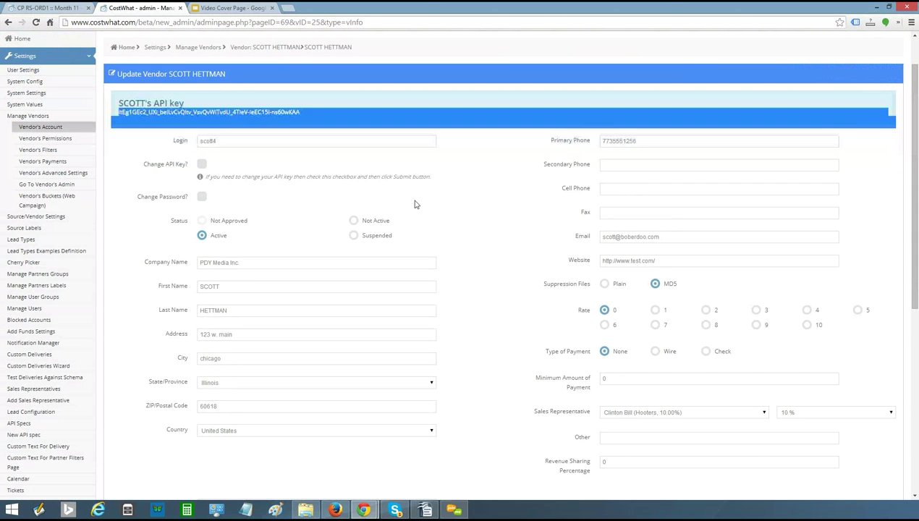
{"action": "left_click", "coordinate": [498, 131]}
{"action": "scroll", "coordinate": [498, 130], "scroll_direction": "down", "scroll_amount": 1}
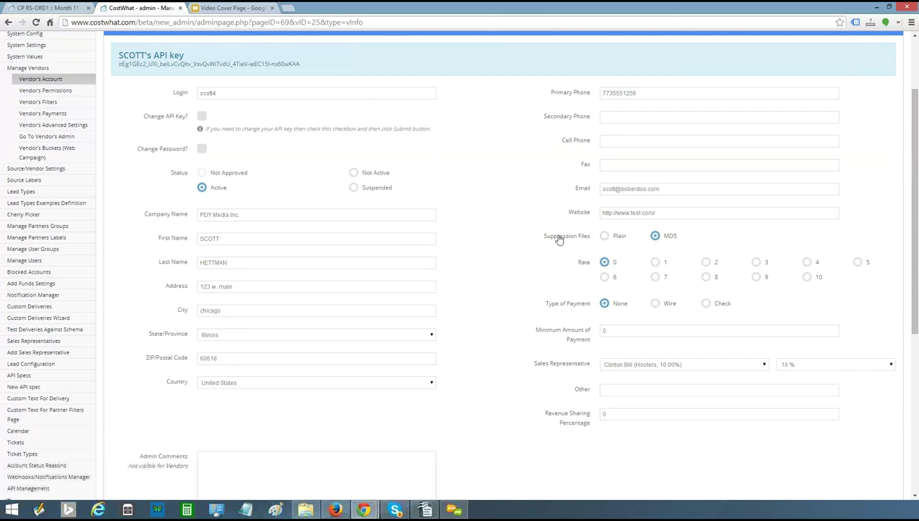
{"action": "scroll", "coordinate": [559, 239], "scroll_direction": "down", "scroll_amount": 1}
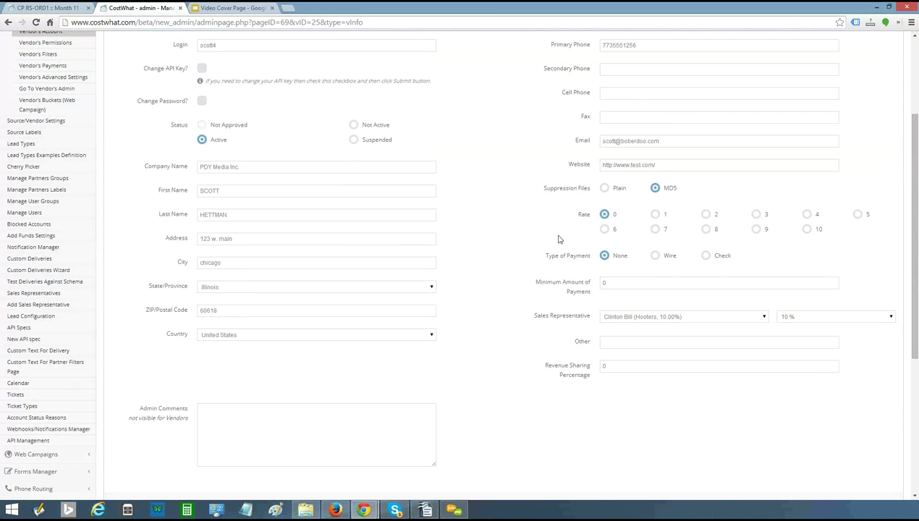
{"action": "scroll", "coordinate": [578, 373], "scroll_direction": "up", "scroll_amount": 3}
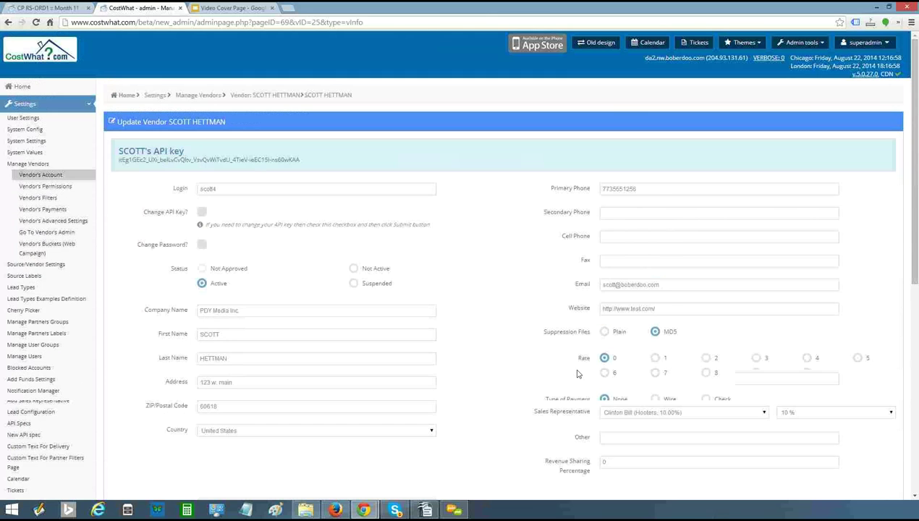
Step: Open the vendor's permissions and examine the page permissions for Leads, Host/Post Manager and Web Campaigns
{"action": "left_click", "coordinate": [72, 188]}
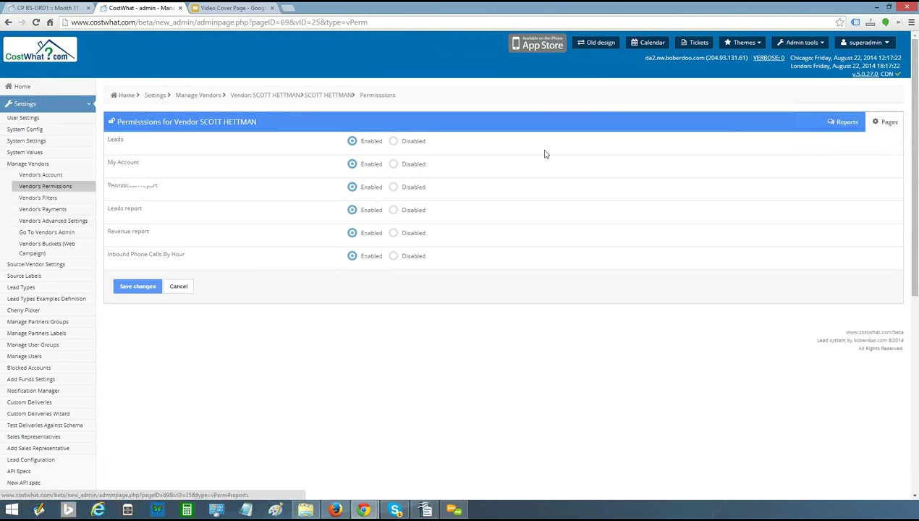
{"action": "left_click_drag", "start_coordinate": [103, 137], "coordinate": [373, 146]}
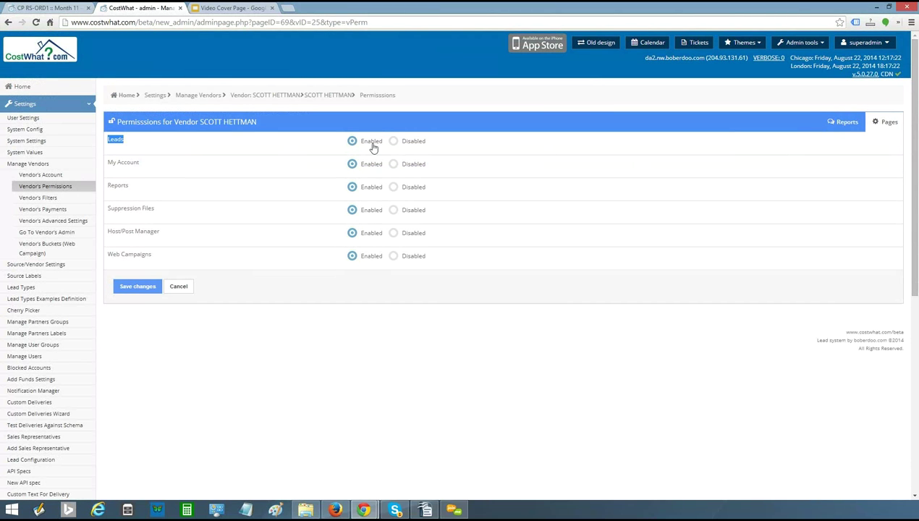
{"action": "triple_click", "coordinate": [133, 232]}
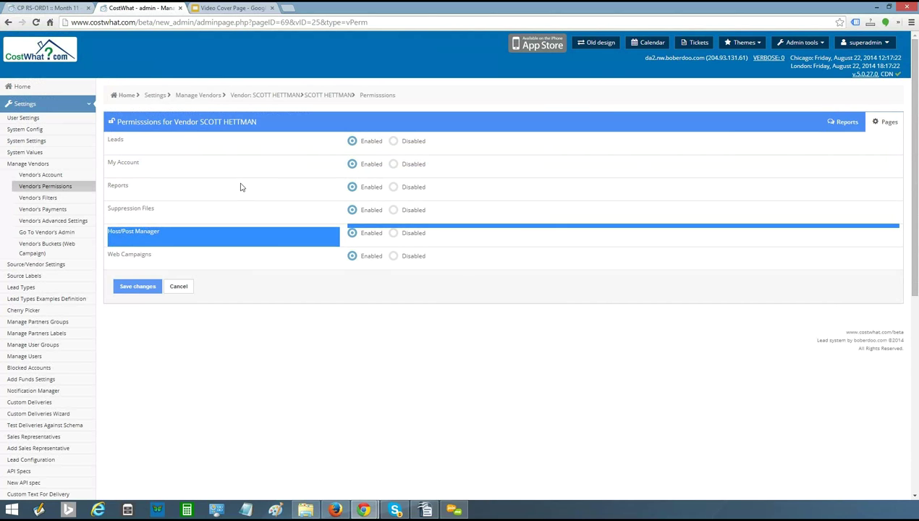
{"action": "double_click", "coordinate": [126, 254]}
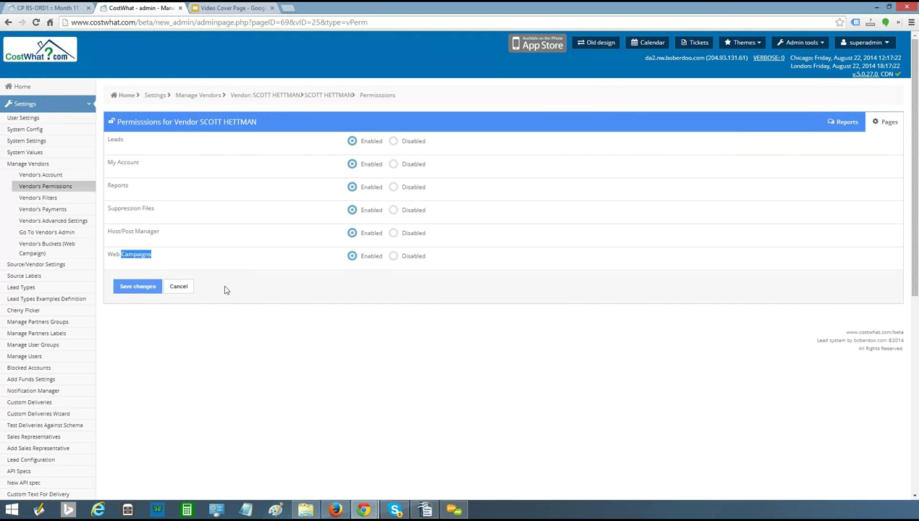
Step: Go to the Insurance sources in Source/Vendor Settings and open the LeadSystem_dynamic source for editing
{"action": "left_click", "coordinate": [49, 267]}
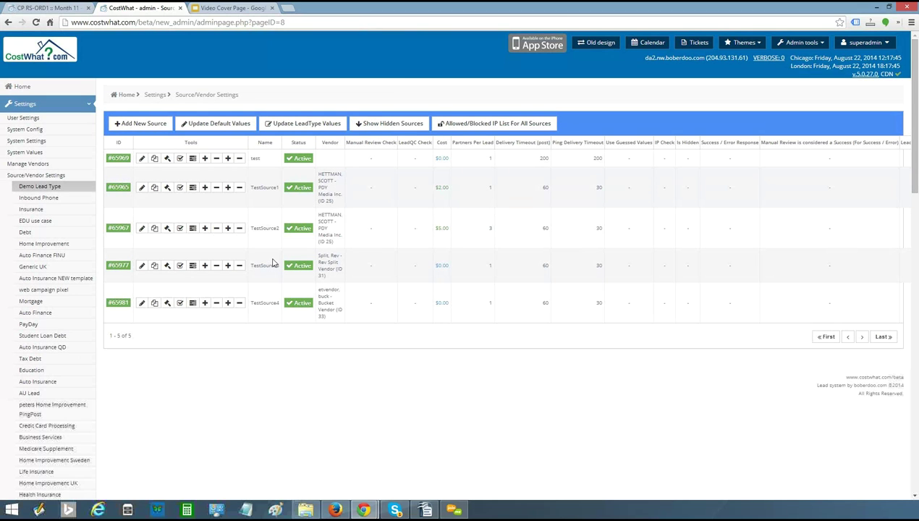
{"action": "left_click", "coordinate": [224, 190]}
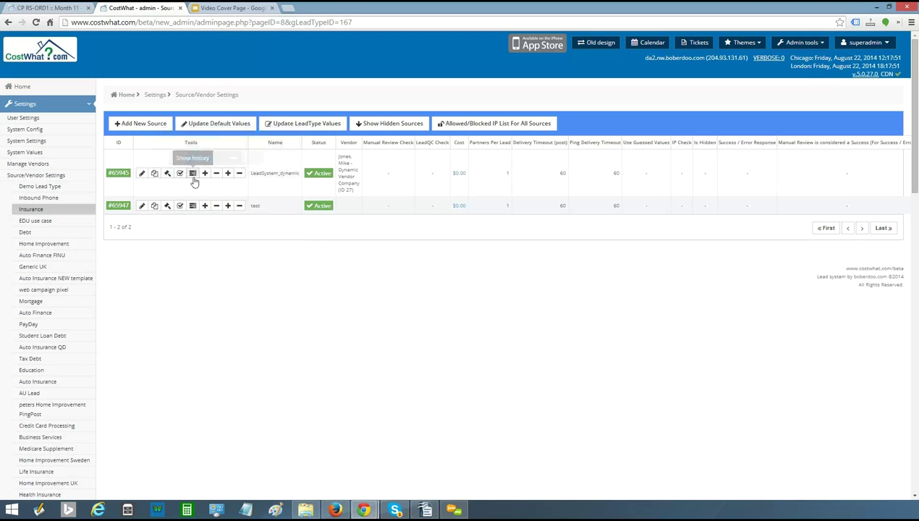
{"action": "left_click", "coordinate": [140, 174]}
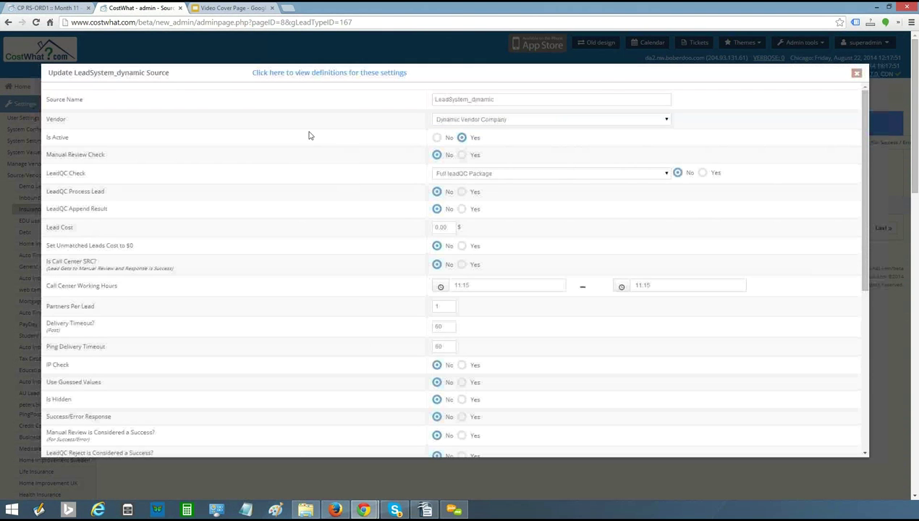
Step: Skim all settings of the LeadSystem_dynamic source and examine its Source Name field
{"action": "scroll", "coordinate": [309, 135], "scroll_direction": "down", "scroll_amount": 7}
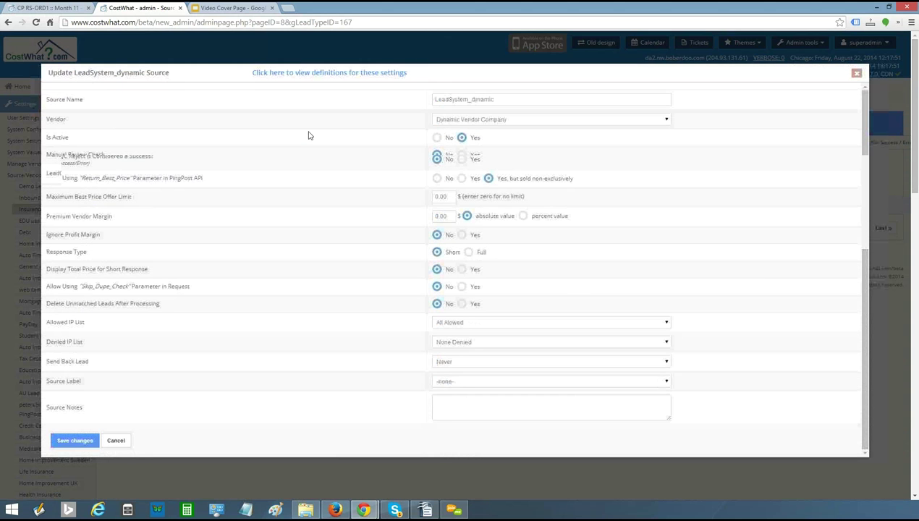
{"action": "scroll", "coordinate": [309, 136], "scroll_direction": "up", "scroll_amount": 7}
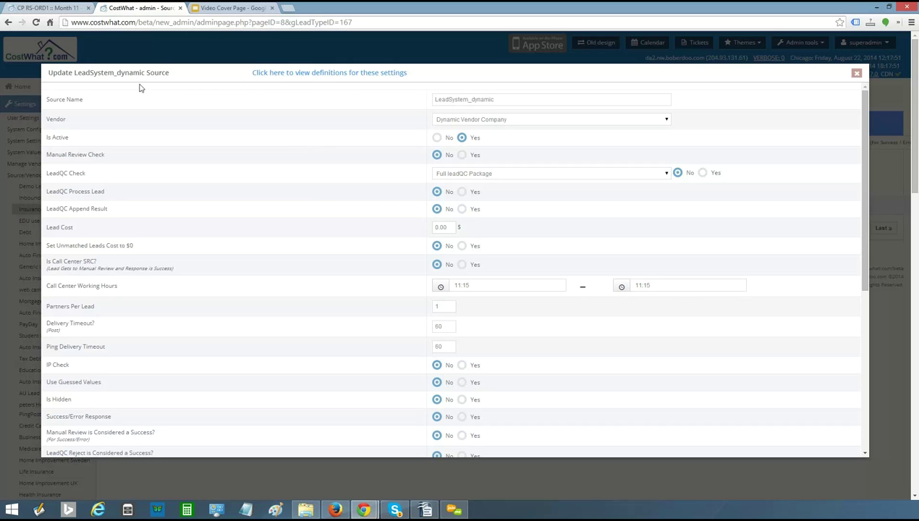
{"action": "double_click", "coordinate": [159, 73]}
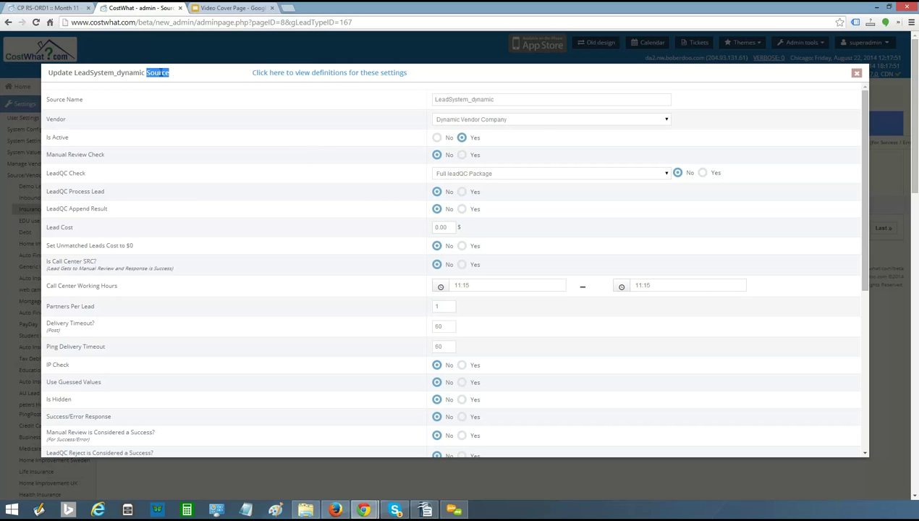
{"action": "double_click", "coordinate": [511, 102]}
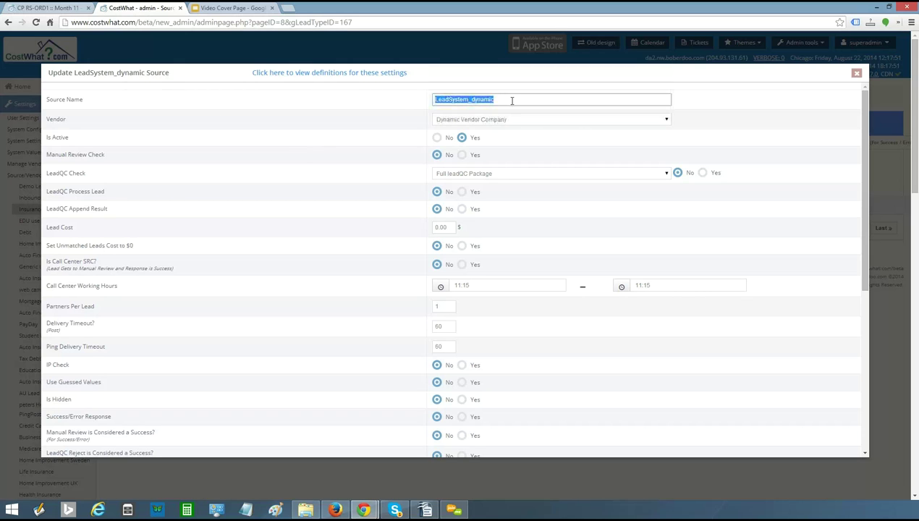
{"action": "left_click", "coordinate": [303, 124]}
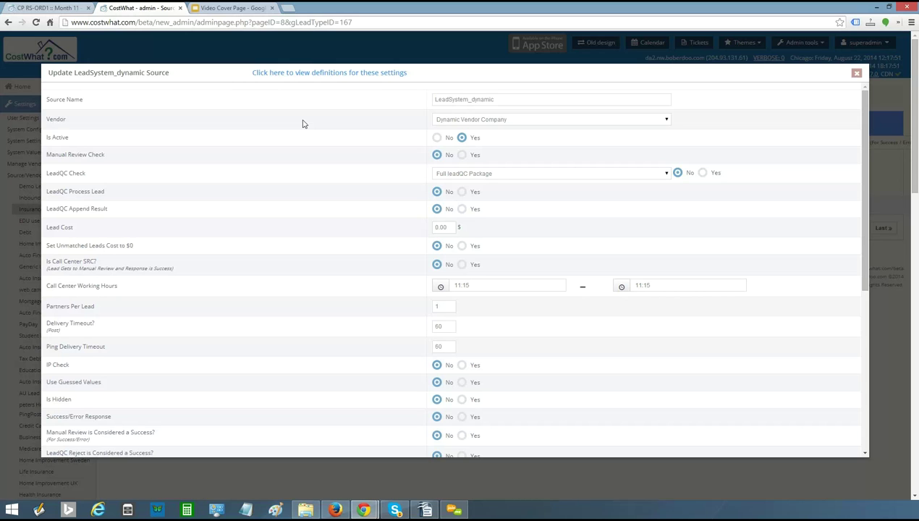
{"action": "double_click", "coordinate": [464, 99]}
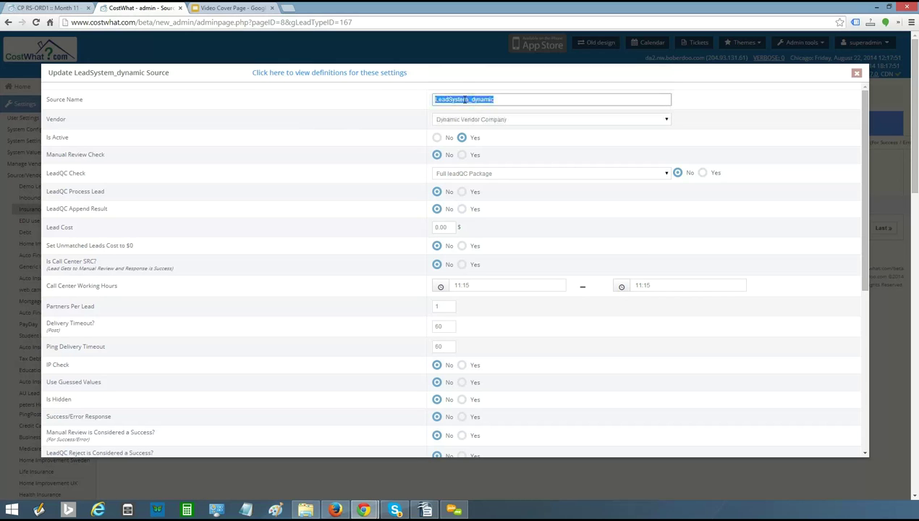
{"action": "left_click", "coordinate": [381, 124]}
Step: View the vendors that can be assigned to the source, keeping Dynamic Vendor Company selected
{"action": "scroll", "coordinate": [375, 123], "scroll_direction": "down", "scroll_amount": 1}
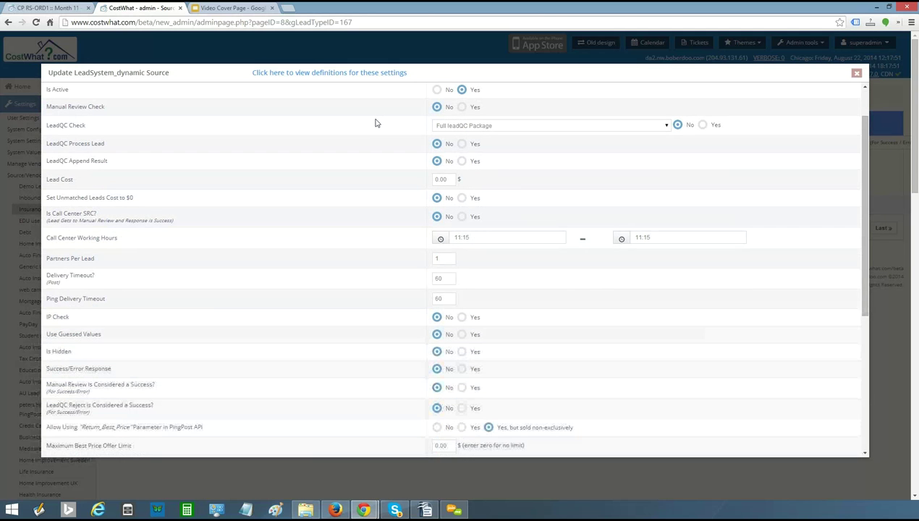
{"action": "scroll", "coordinate": [411, 135], "scroll_direction": "up", "scroll_amount": 1}
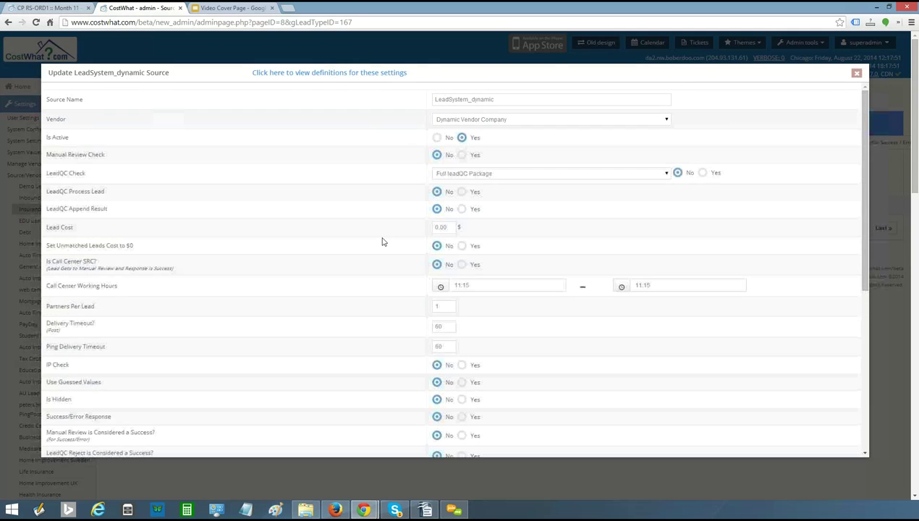
{"action": "left_click", "coordinate": [443, 121]}
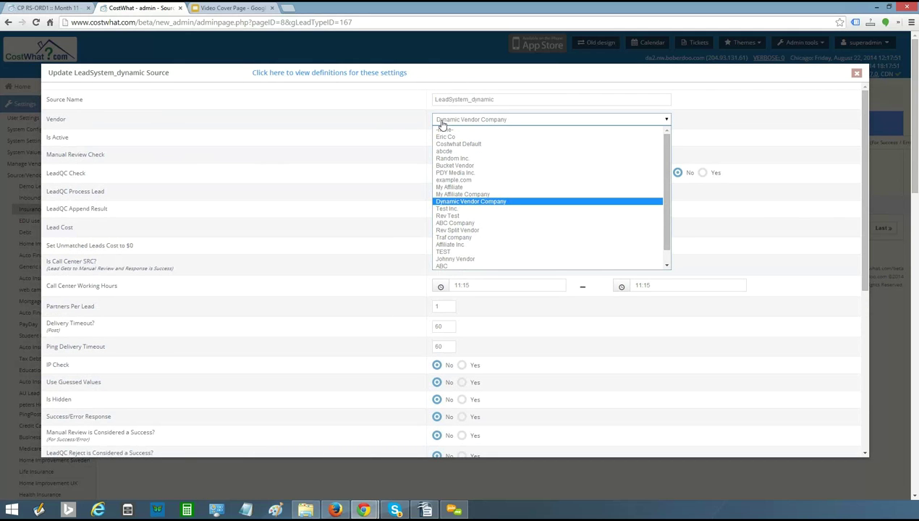
{"action": "left_click", "coordinate": [357, 129]}
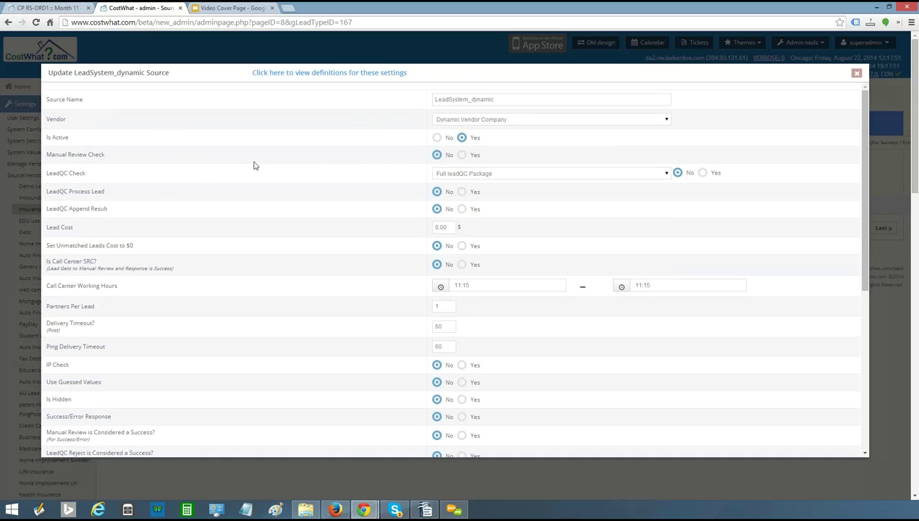
Step: Examine the source's LeadQC Check and Lead Cost settings
{"action": "triple_click", "coordinate": [211, 178]}
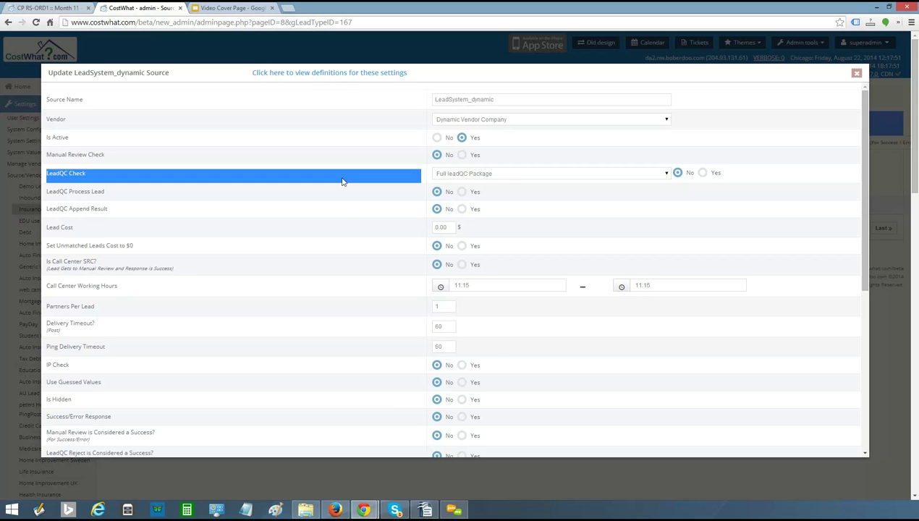
{"action": "left_click", "coordinate": [390, 228]}
{"action": "triple_click", "coordinate": [390, 228]}
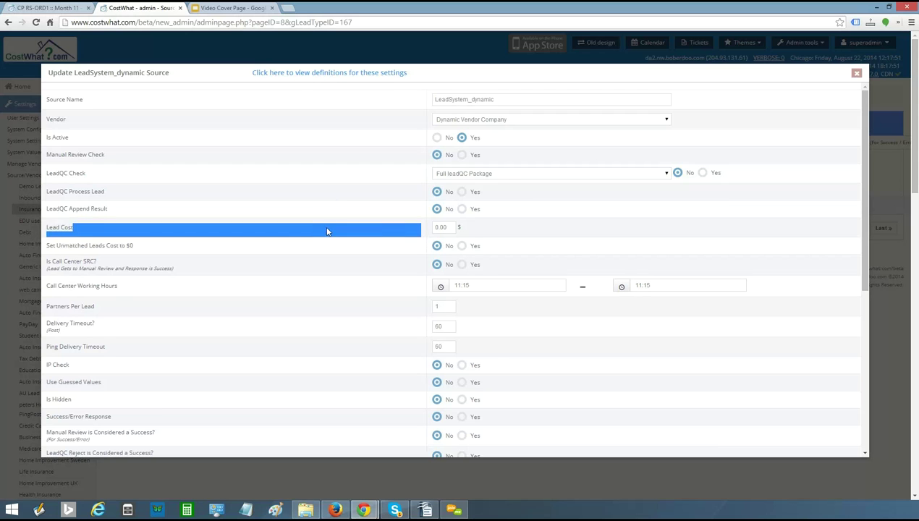
{"action": "double_click", "coordinate": [441, 226]}
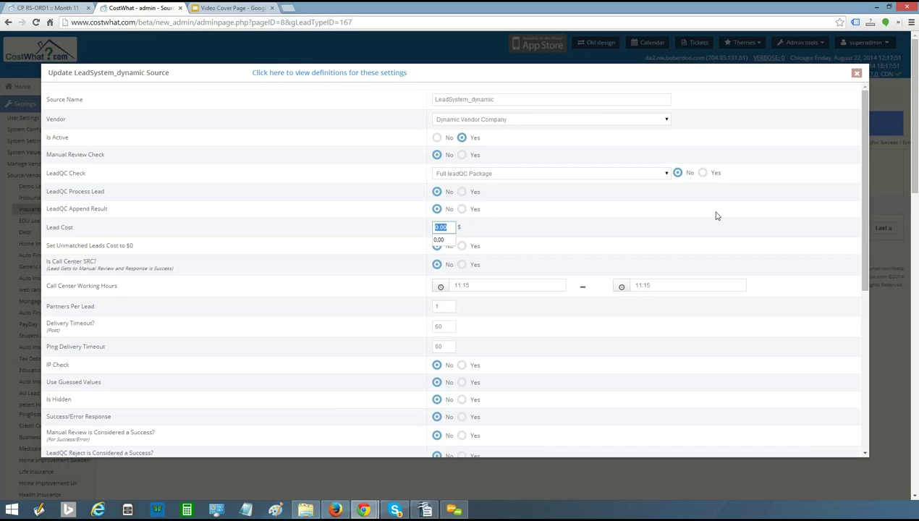
{"action": "left_click", "coordinate": [348, 190]}
Step: Examine the source's Partners Per Lead, Delivery Timeout and Ping Delivery Timeout settings
{"action": "scroll", "coordinate": [349, 190], "scroll_direction": "down", "scroll_amount": 1}
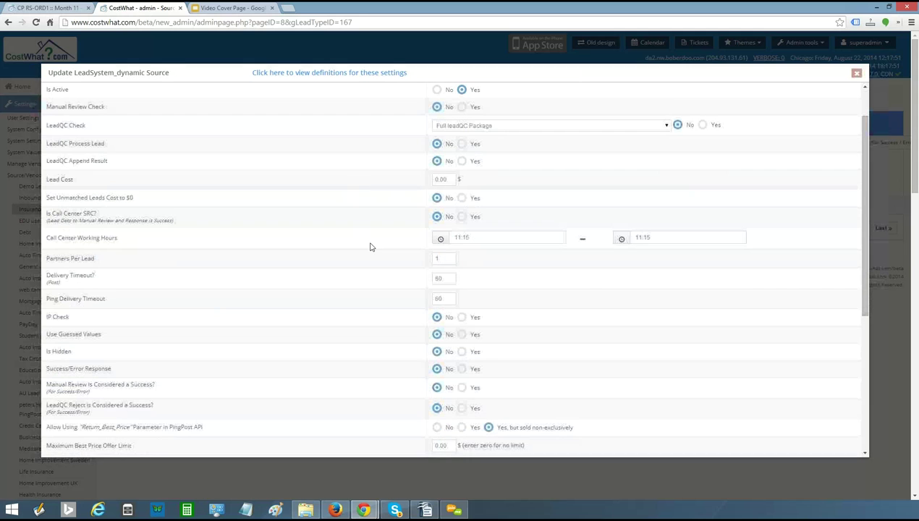
{"action": "left_click", "coordinate": [442, 259]}
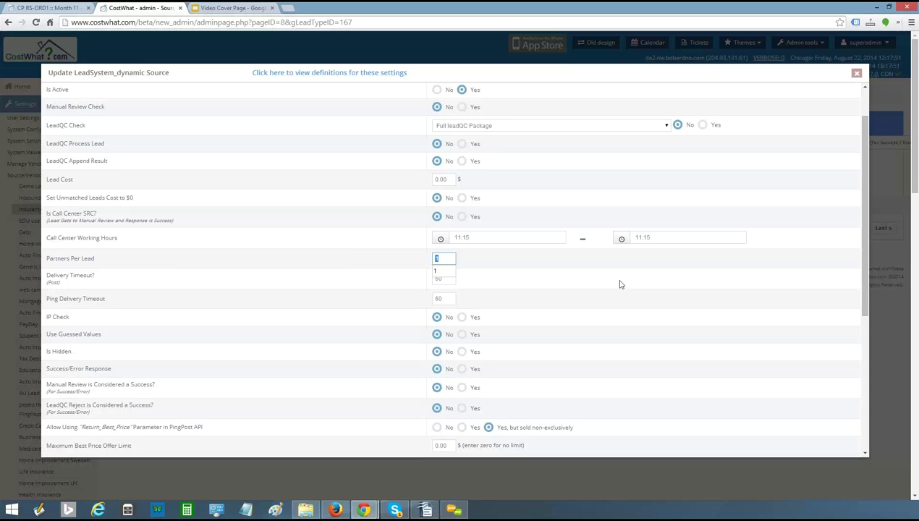
{"action": "left_click", "coordinate": [363, 259]}
{"action": "scroll", "coordinate": [362, 260], "scroll_direction": "down", "scroll_amount": 1}
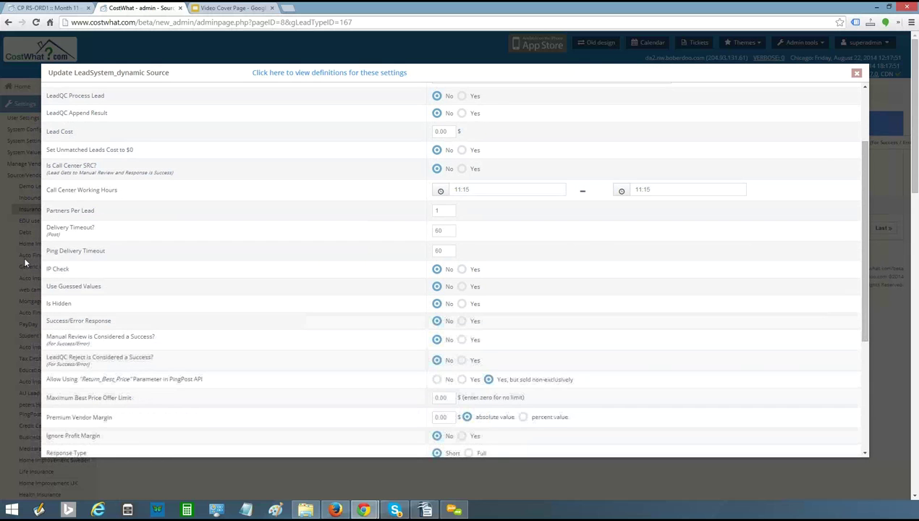
{"action": "triple_click", "coordinate": [70, 251]}
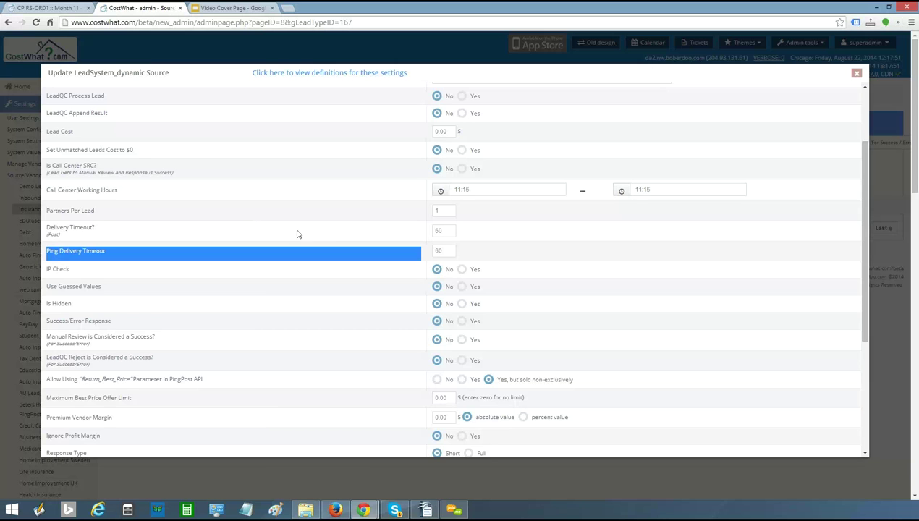
Step: Set the source's Ping Delivery Timeout to 15 and its post Delivery Timeout to 30
{"action": "double_click", "coordinate": [443, 230]}
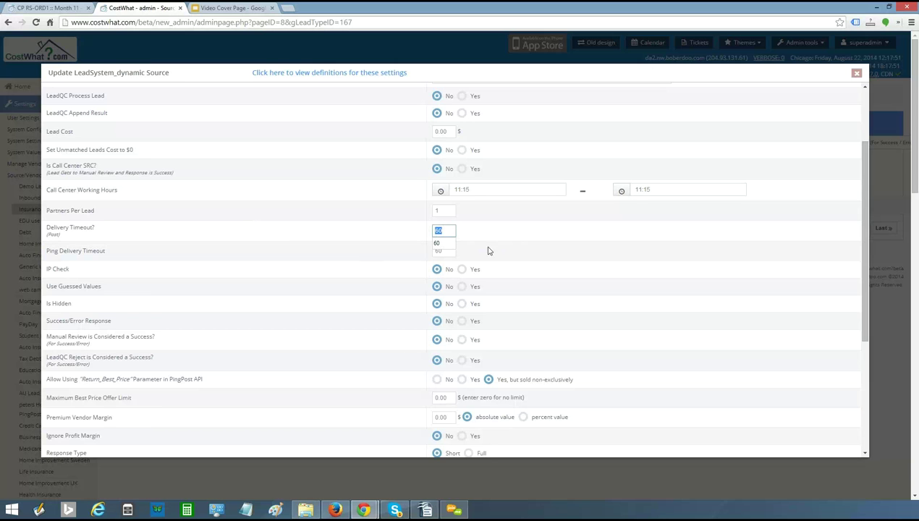
{"action": "left_click", "coordinate": [437, 242]}
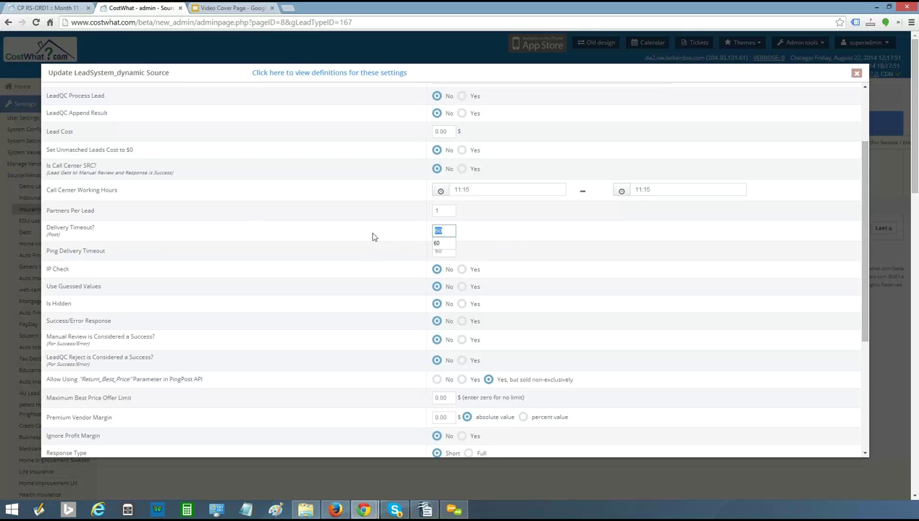
{"action": "double_click", "coordinate": [448, 253]}
{"action": "type", "text": "15"}
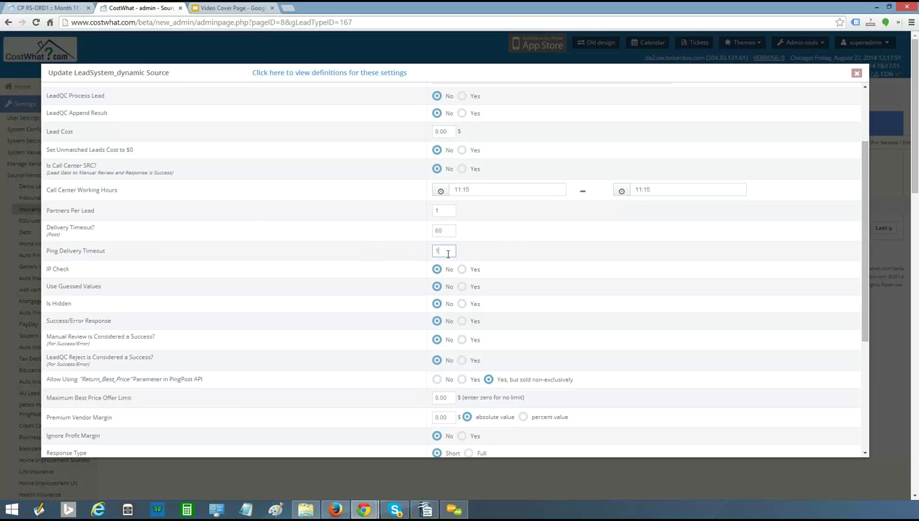
{"action": "double_click", "coordinate": [440, 233]}
{"action": "type", "text": "60"}
{"action": "double_click", "coordinate": [438, 230]}
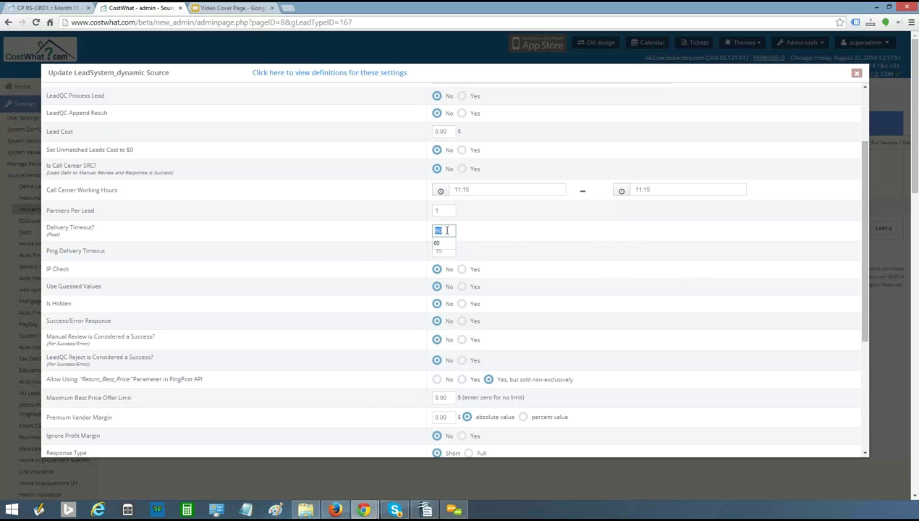
{"action": "type", "text": "30"}
Step: Switch the Return_Best_Price parameter setting to Yes and back to "Yes, but sold non-exclusively"
{"action": "scroll", "coordinate": [357, 256], "scroll_direction": "down", "scroll_amount": 1}
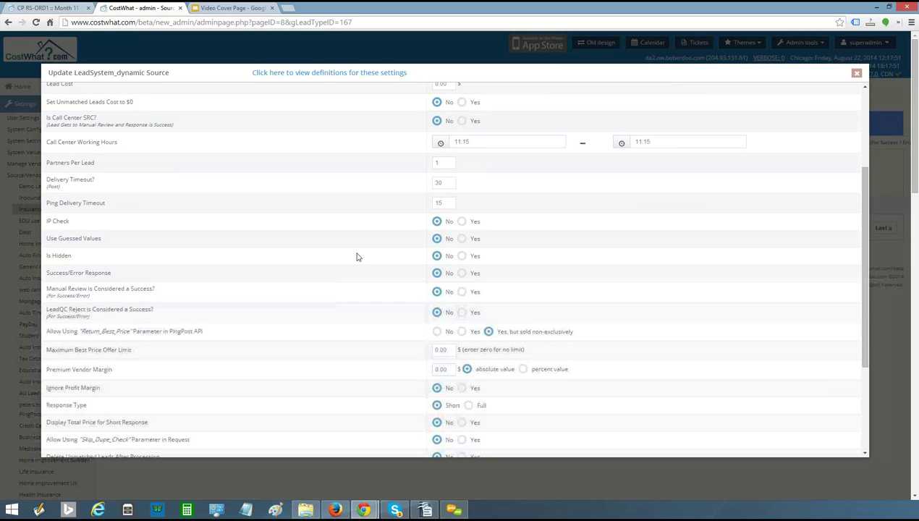
{"action": "scroll", "coordinate": [357, 256], "scroll_direction": "down", "scroll_amount": 2}
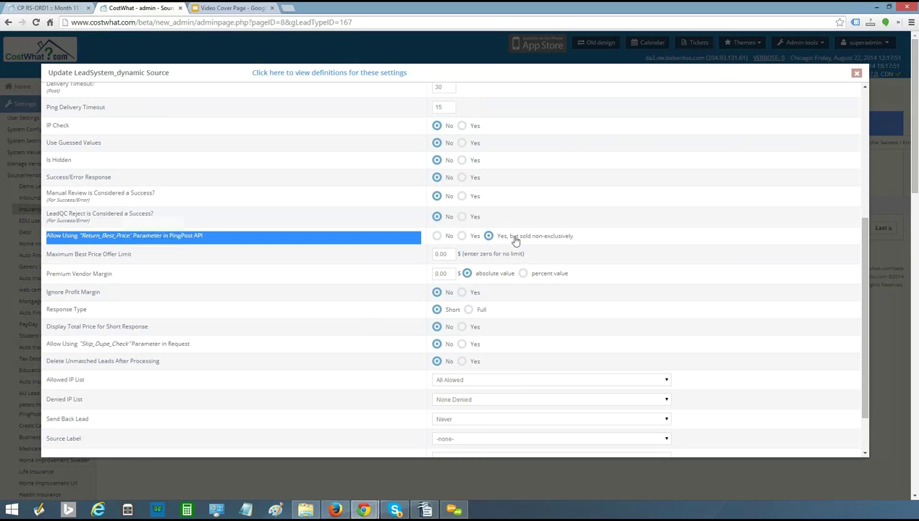
{"action": "left_click", "coordinate": [334, 244]}
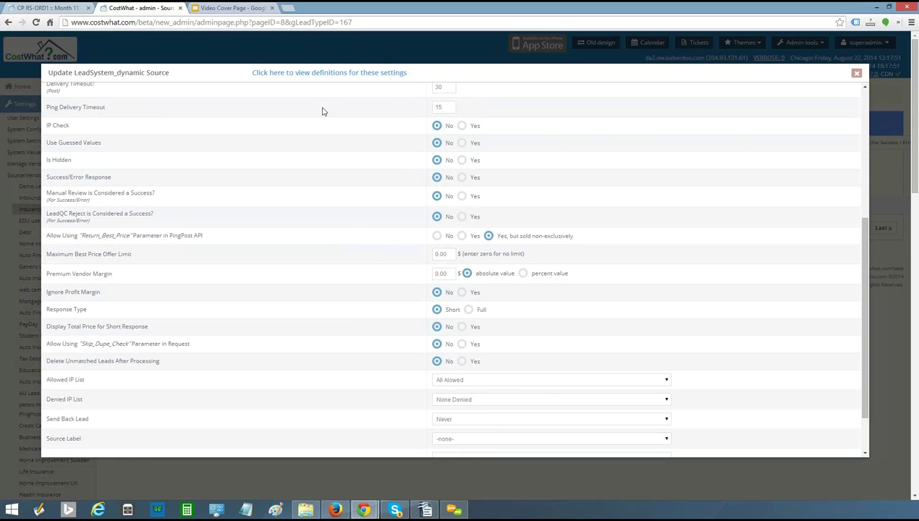
{"action": "left_click", "coordinate": [462, 237]}
{"action": "left_click", "coordinate": [490, 239]}
{"action": "left_click", "coordinate": [462, 237]}
{"action": "left_click", "coordinate": [489, 236]}
Step: Set the source's Maximum Best Price Offer Limit to $50.00
{"action": "triple_click", "coordinate": [123, 254]}
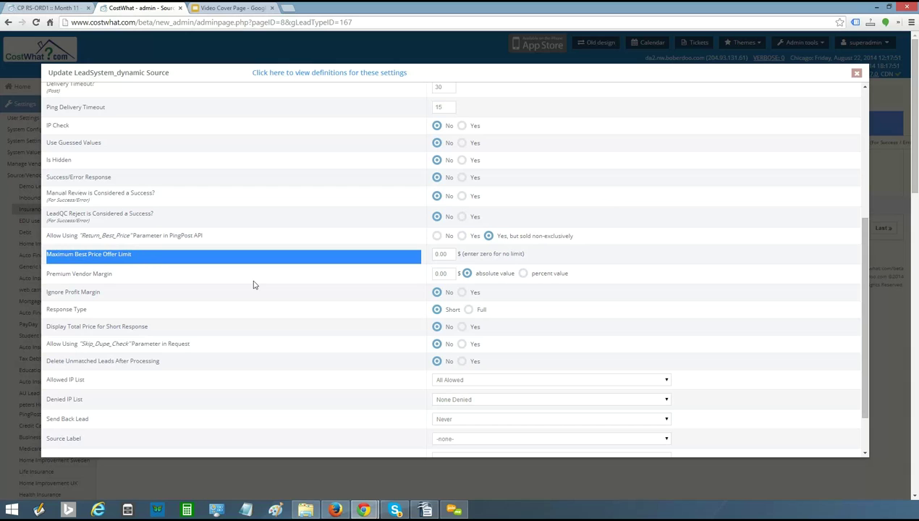
{"action": "double_click", "coordinate": [441, 251]}
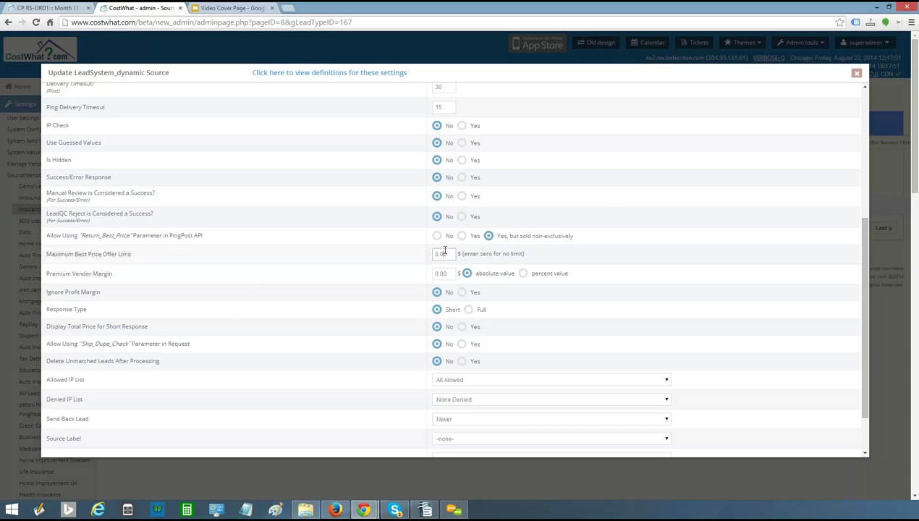
{"action": "type", "text": "50.00"}
{"action": "left_click", "coordinate": [329, 257]}
{"action": "double_click", "coordinate": [444, 253]}
{"action": "triple_click", "coordinate": [282, 251]}
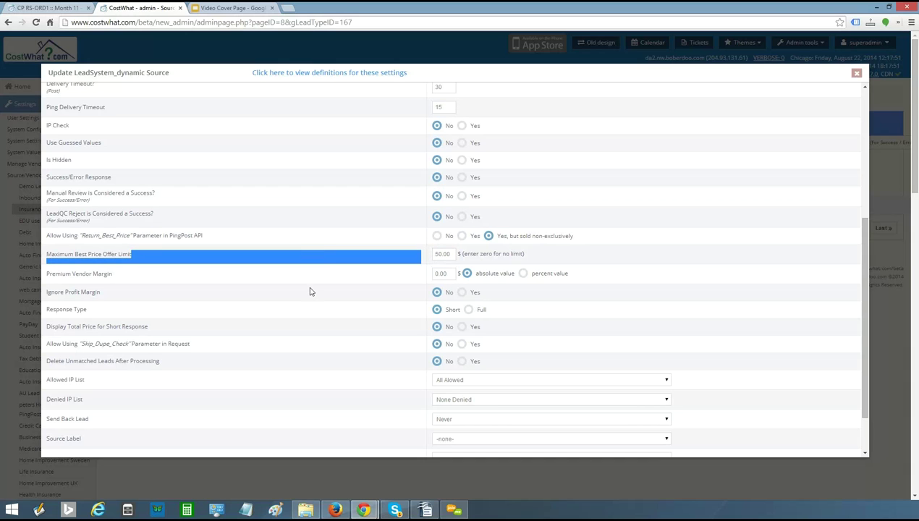
Step: Enter a Premium Vendor Margin of 1.00, then make it -1.00 as an absolute value
{"action": "triple_click", "coordinate": [269, 276]}
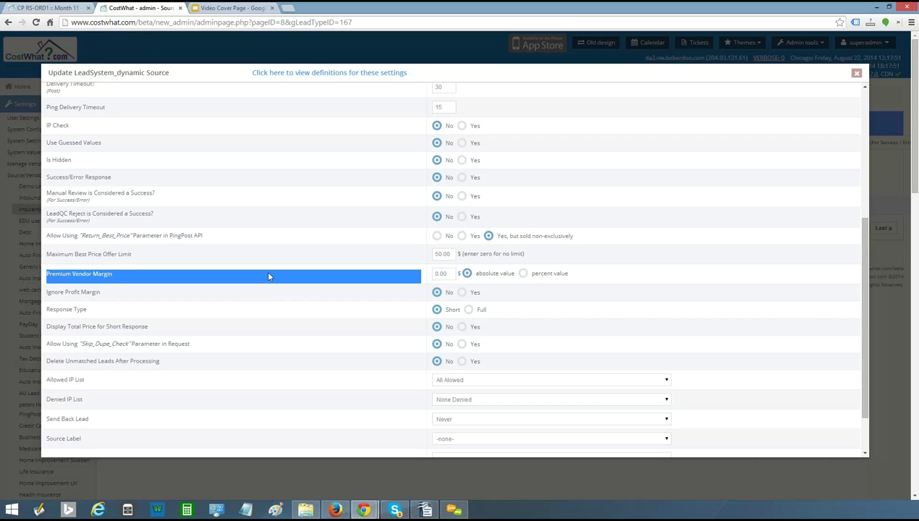
{"action": "left_click", "coordinate": [268, 276]}
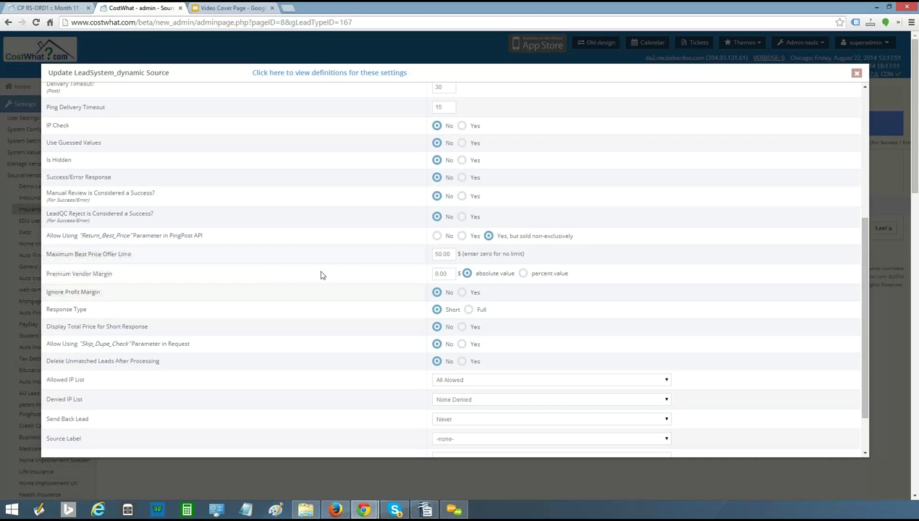
{"action": "double_click", "coordinate": [434, 273]}
{"action": "type", "text": "1.00"}
{"action": "left_click", "coordinate": [365, 279]}
{"action": "double_click", "coordinate": [434, 274]}
{"action": "left_click", "coordinate": [433, 274]}
{"action": "type", "text": "-"}
{"action": "left_click", "coordinate": [328, 263]}
Step: Examine the Delete Unmatched Leads After Processing setting and the Send Back Lead options, keeping Never selected
{"action": "scroll", "coordinate": [338, 269], "scroll_direction": "down", "scroll_amount": 1}
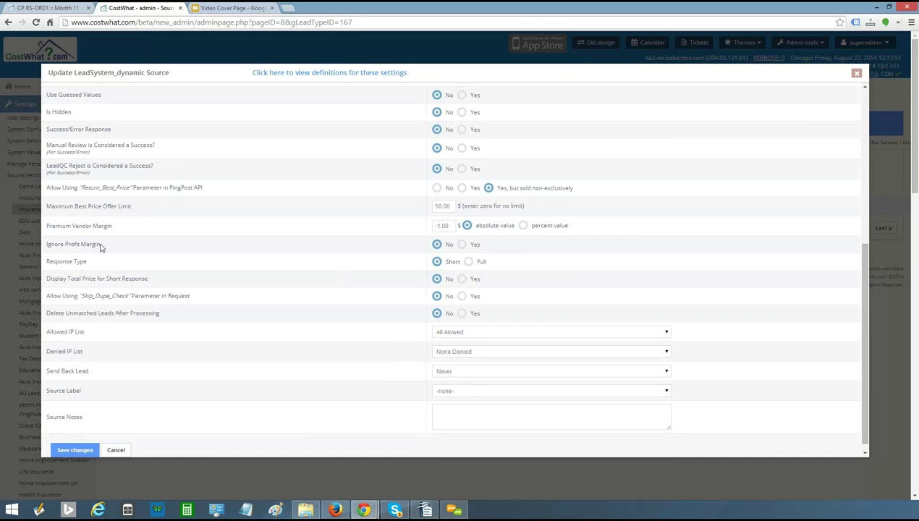
{"action": "double_click", "coordinate": [133, 311]}
{"action": "double_click", "coordinate": [68, 371]}
{"action": "left_click", "coordinate": [575, 372]}
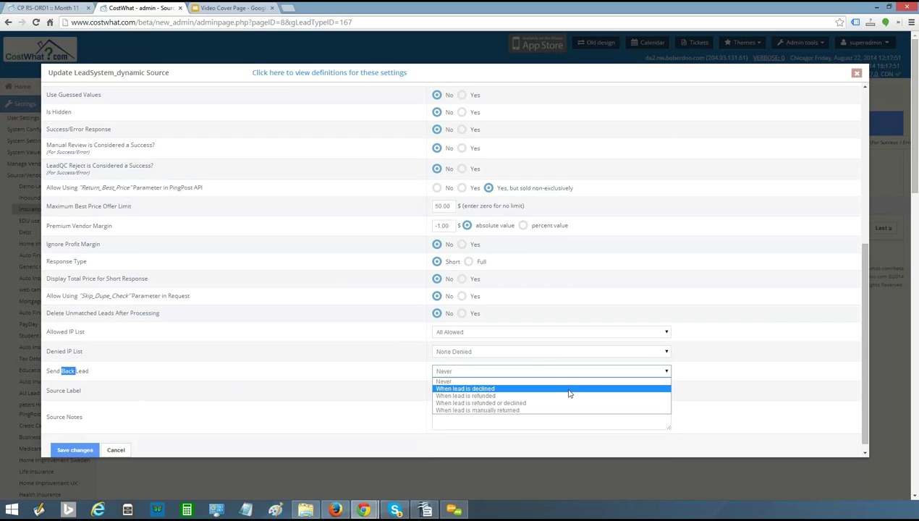
{"action": "left_click", "coordinate": [378, 376]}
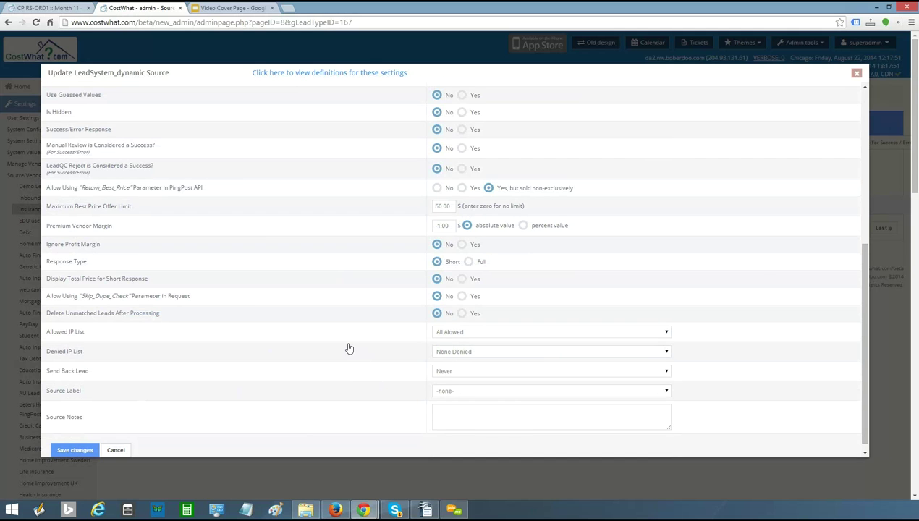
{"action": "scroll", "coordinate": [347, 348], "scroll_direction": "down", "scroll_amount": 1}
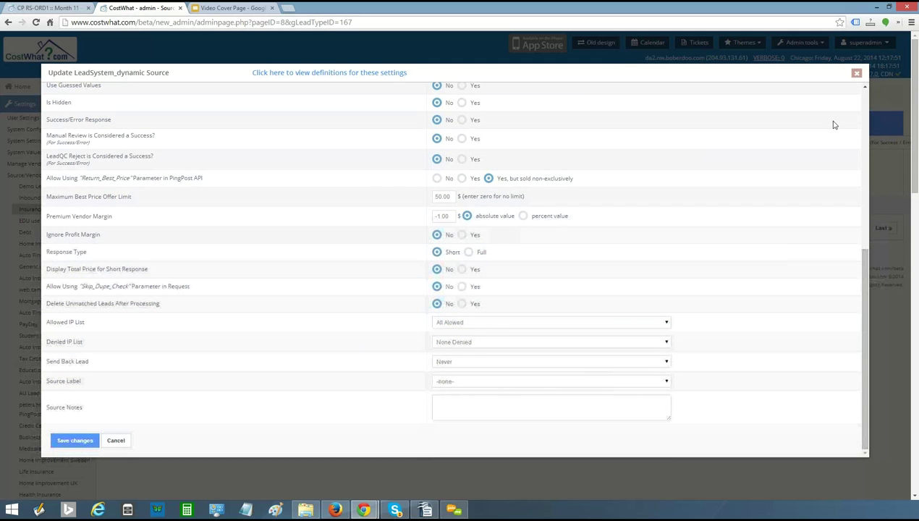
Step: Return to the beginning of the LeadSystem_dynamic source settings and close them without saving
{"action": "scroll", "coordinate": [791, 173], "scroll_direction": "up", "scroll_amount": 3}
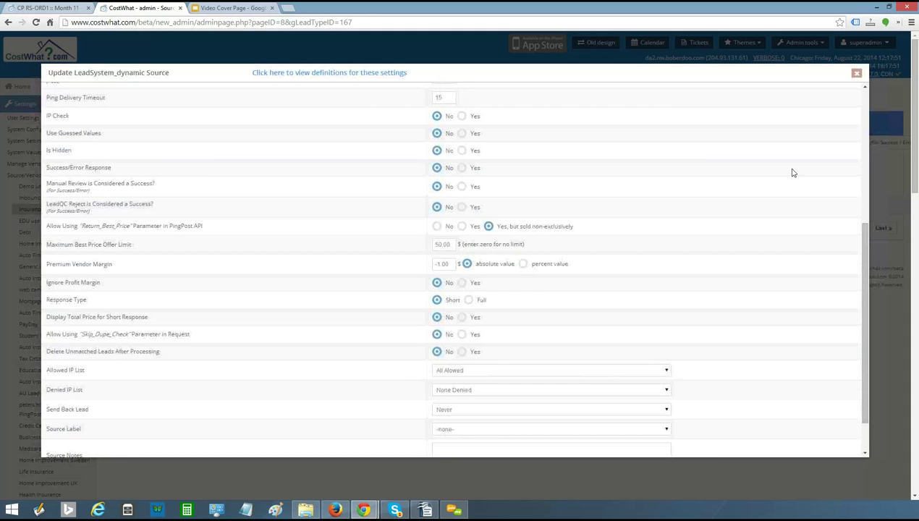
{"action": "scroll", "coordinate": [792, 172], "scroll_direction": "up", "scroll_amount": 1}
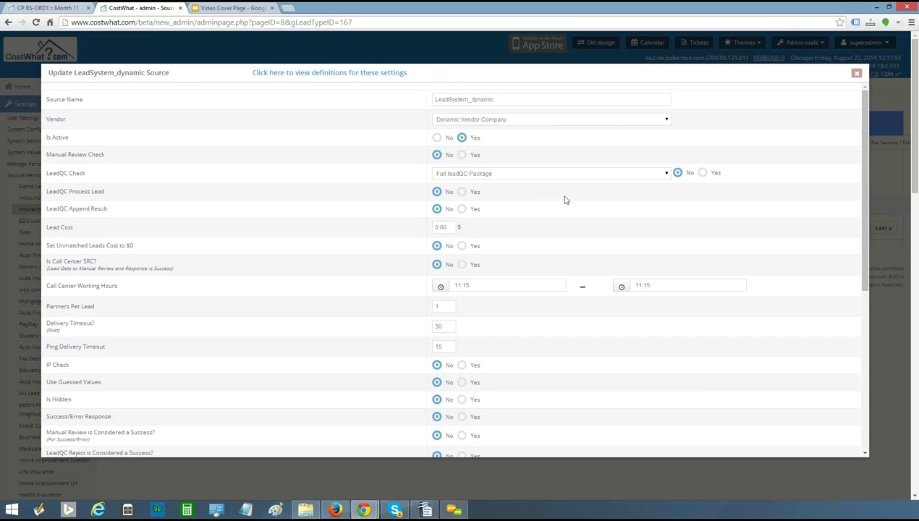
{"action": "left_click", "coordinate": [856, 75]}
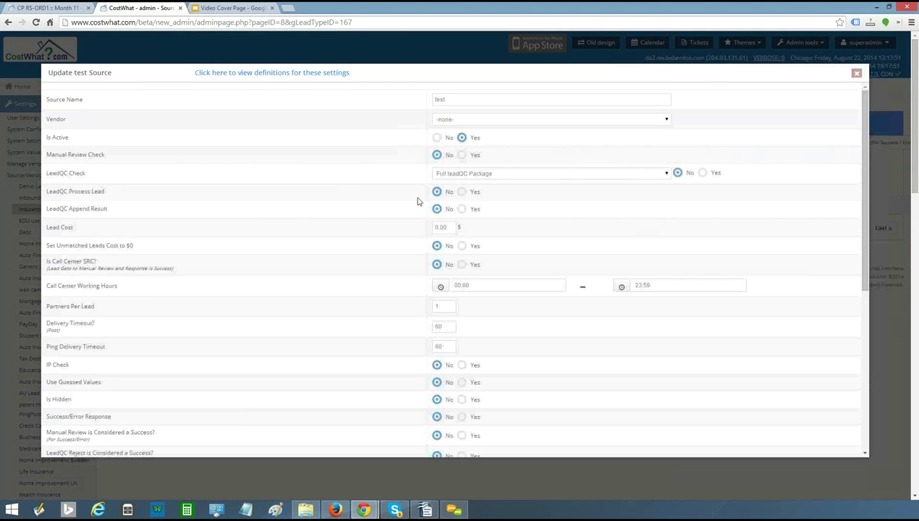
Step: Enter a Lead Cost of $5.00 for the test source and close its settings without saving
{"action": "double_click", "coordinate": [449, 229]}
{"action": "type", "text": "5.00"}
{"action": "left_click", "coordinate": [364, 229]}
{"action": "left_click", "coordinate": [856, 75]}
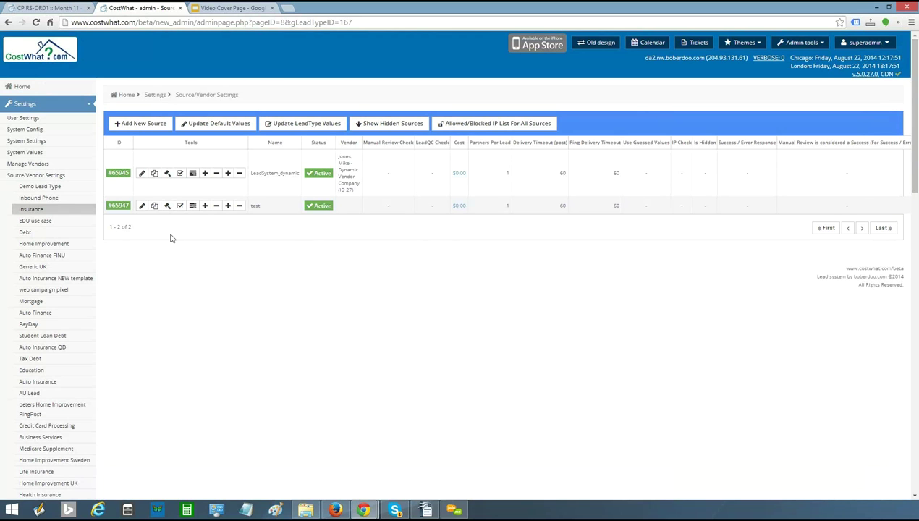
Step: Open the list of partner accounts and bring up its filter form
{"action": "scroll", "coordinate": [179, 273], "scroll_direction": "down", "scroll_amount": 1}
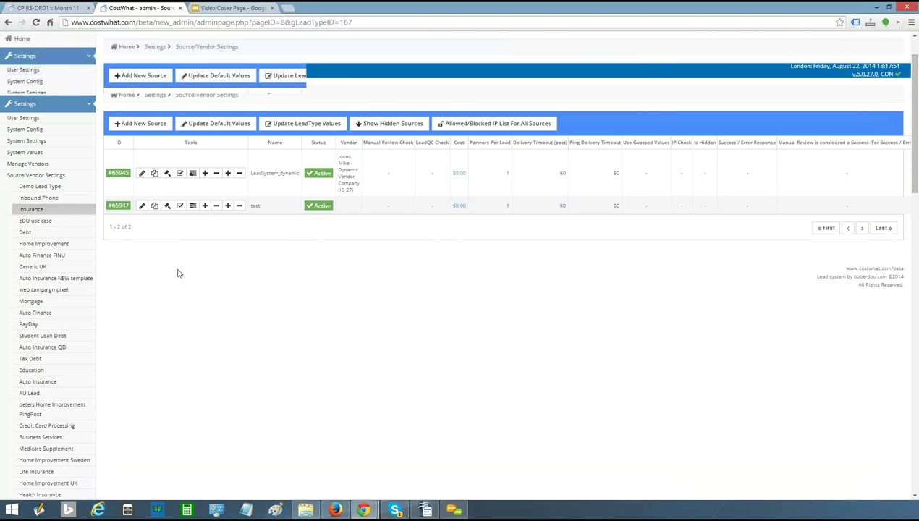
{"action": "scroll", "coordinate": [179, 273], "scroll_direction": "down", "scroll_amount": 20}
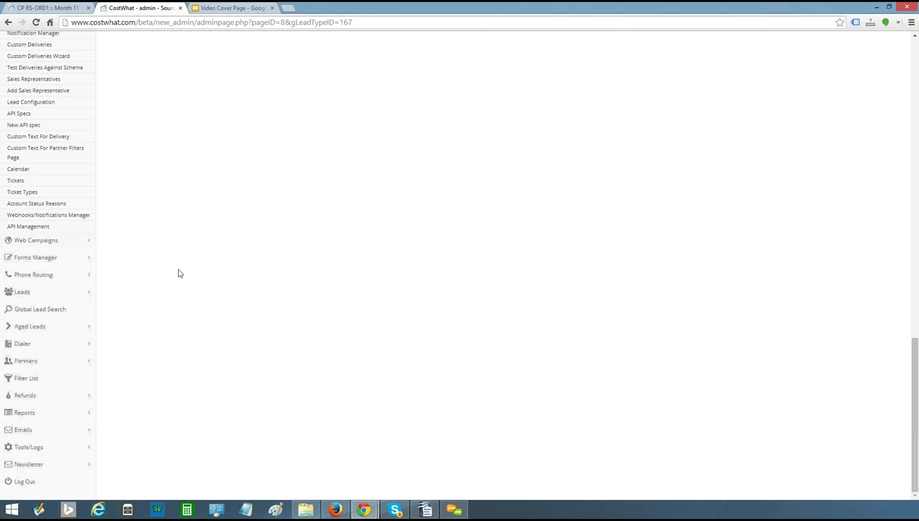
{"action": "left_click", "coordinate": [24, 361]}
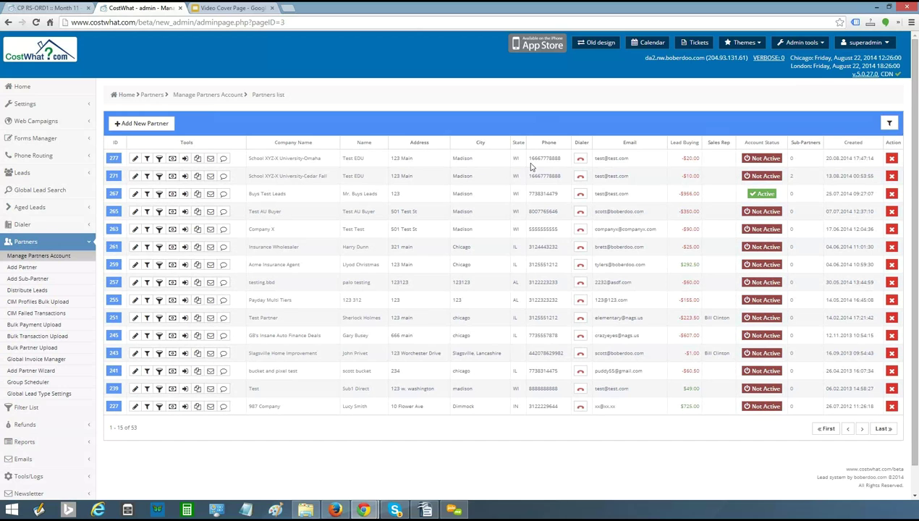
{"action": "left_click", "coordinate": [895, 125]}
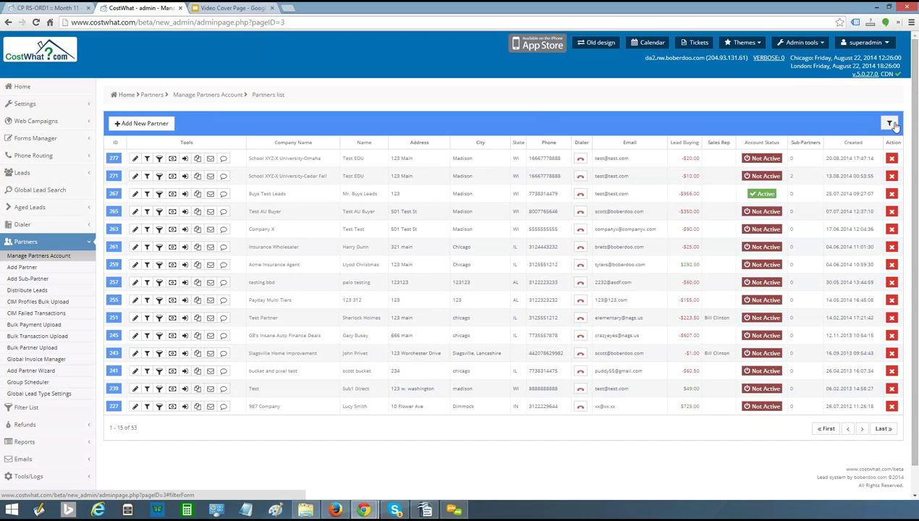
Step: Open the account settings of the Test Partner company and review its contact information
{"action": "left_click", "coordinate": [267, 196]}
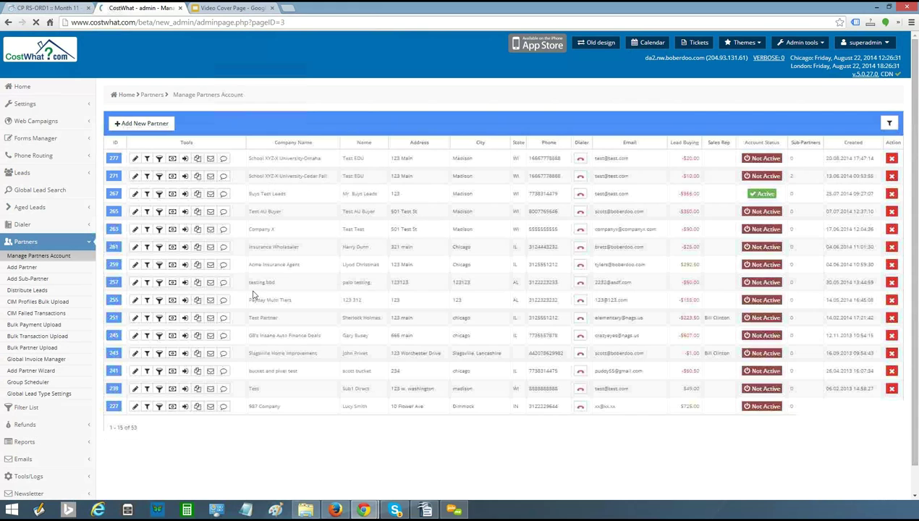
{"action": "left_click", "coordinate": [200, 181]}
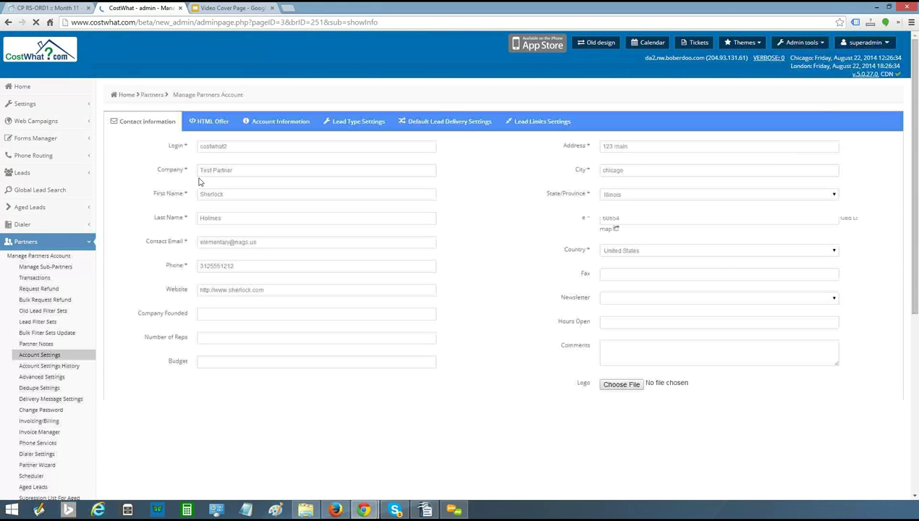
{"action": "scroll", "coordinate": [195, 152], "scroll_direction": "down", "scroll_amount": 1}
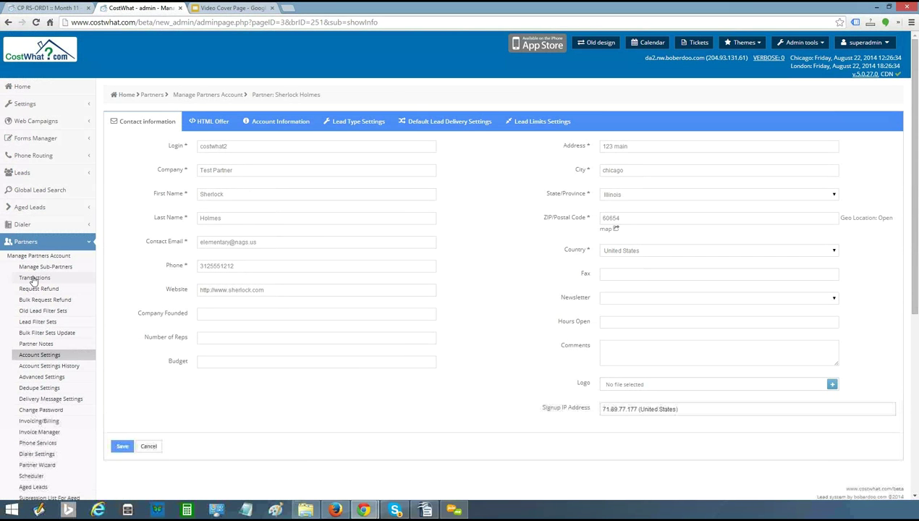
{"action": "scroll", "coordinate": [33, 280], "scroll_direction": "down", "scroll_amount": 1}
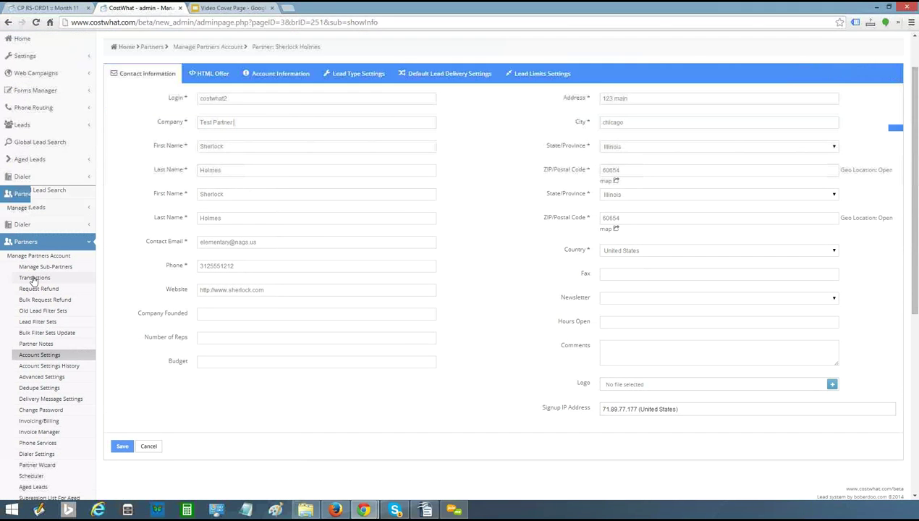
{"action": "triple_click", "coordinate": [241, 120]}
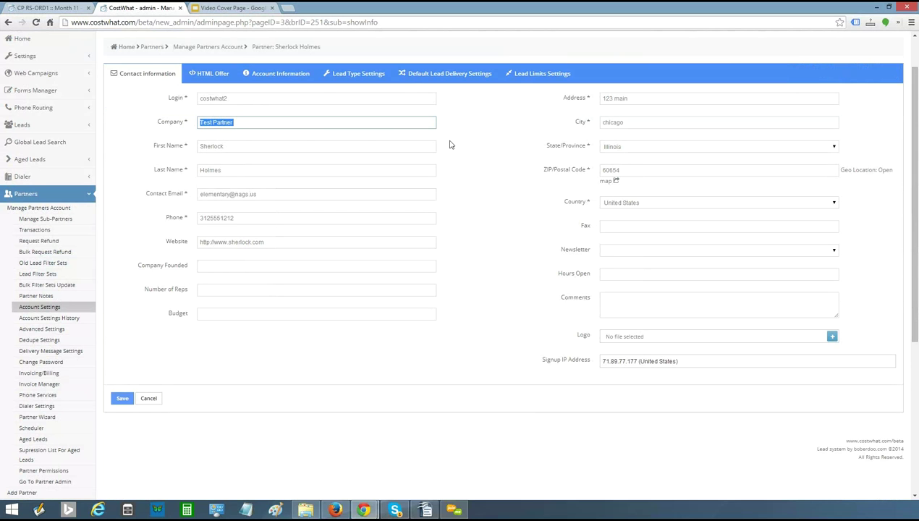
Step: Examine the partner's Account Information, including the Account Status, Ability to Add Funds and Refund Days Look Back options
{"action": "left_click", "coordinate": [273, 76]}
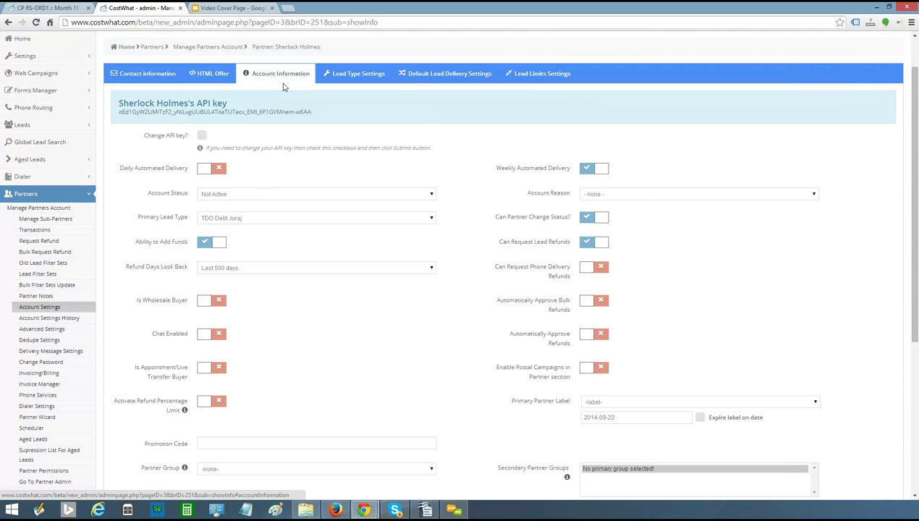
{"action": "left_click", "coordinate": [261, 194]}
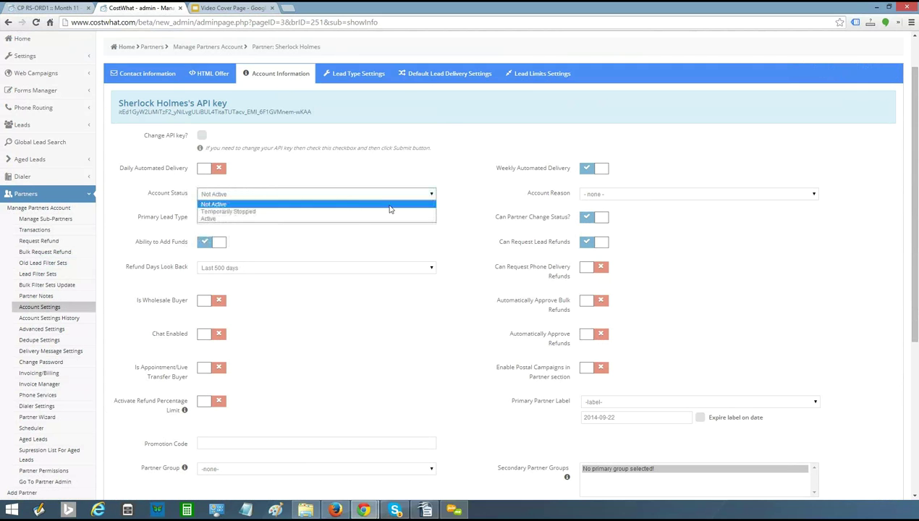
{"action": "left_click", "coordinate": [526, 223]}
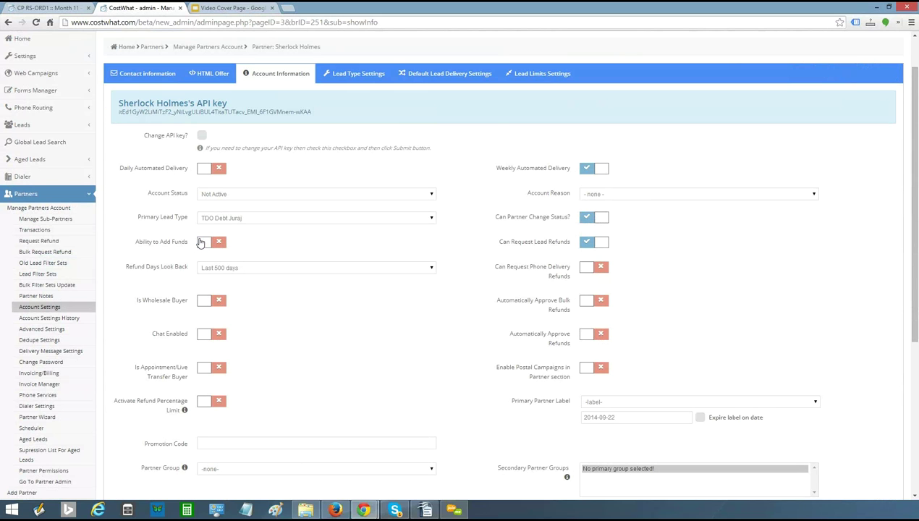
{"action": "scroll", "coordinate": [476, 221], "scroll_direction": "down", "scroll_amount": 1}
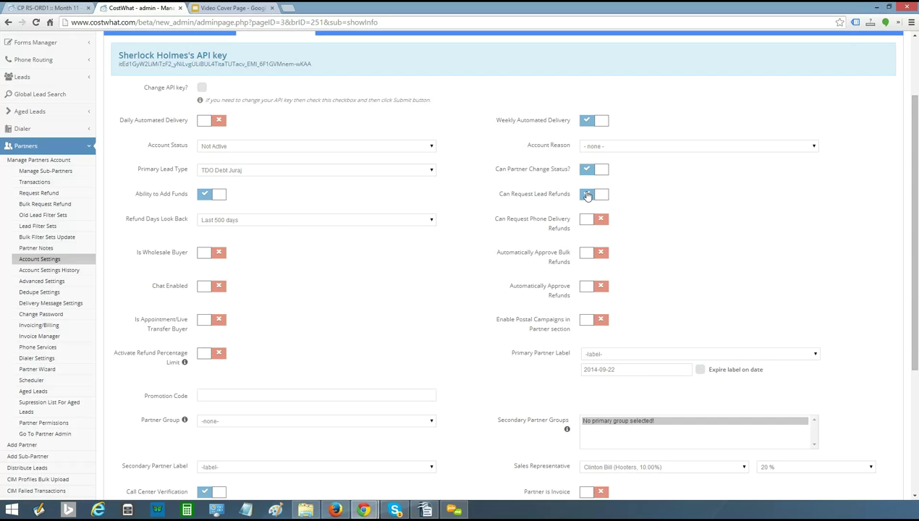
{"action": "left_click", "coordinate": [259, 222]}
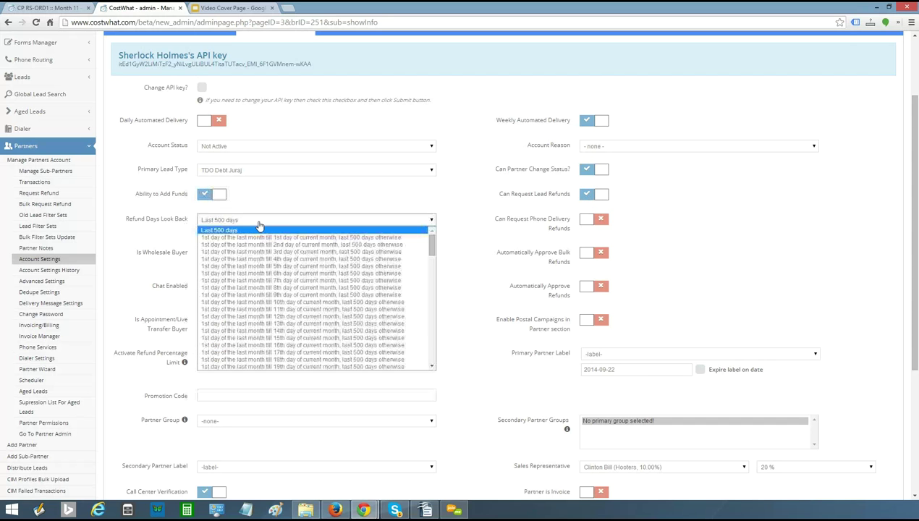
{"action": "left_click", "coordinate": [550, 226]}
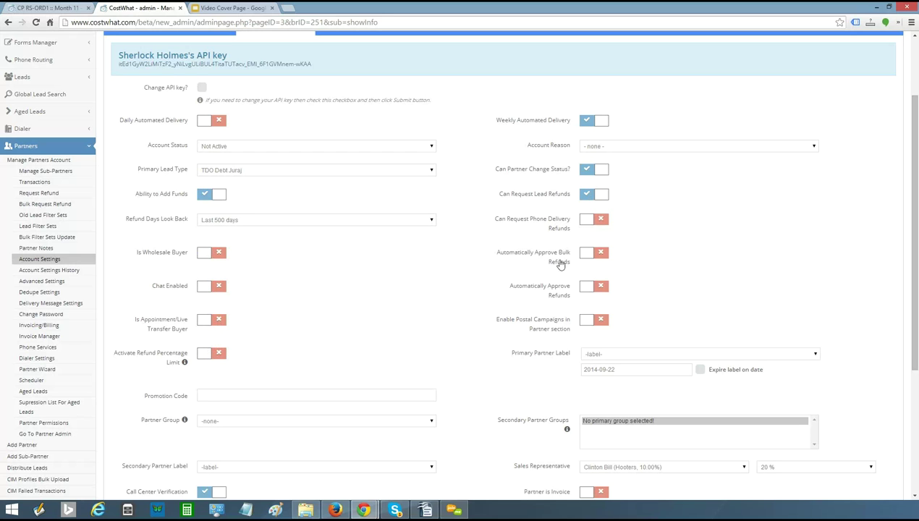
Step: Activate the Refund Percentage Limit for the partner and set the Refund Percentage Timeframe to Last 30 Days
{"action": "left_click_drag", "start_coordinate": [561, 264], "coordinate": [337, 266]}
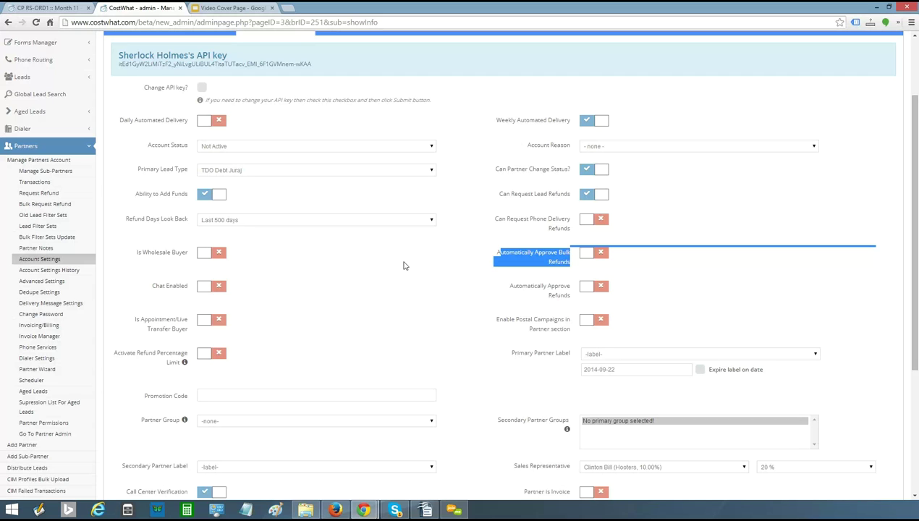
{"action": "scroll", "coordinate": [404, 265], "scroll_direction": "down", "scroll_amount": 1}
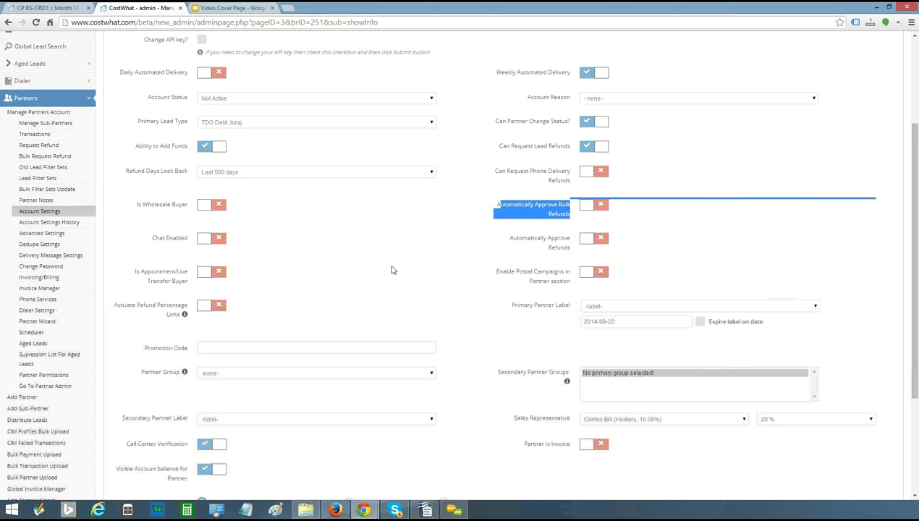
{"action": "left_click", "coordinate": [204, 304]}
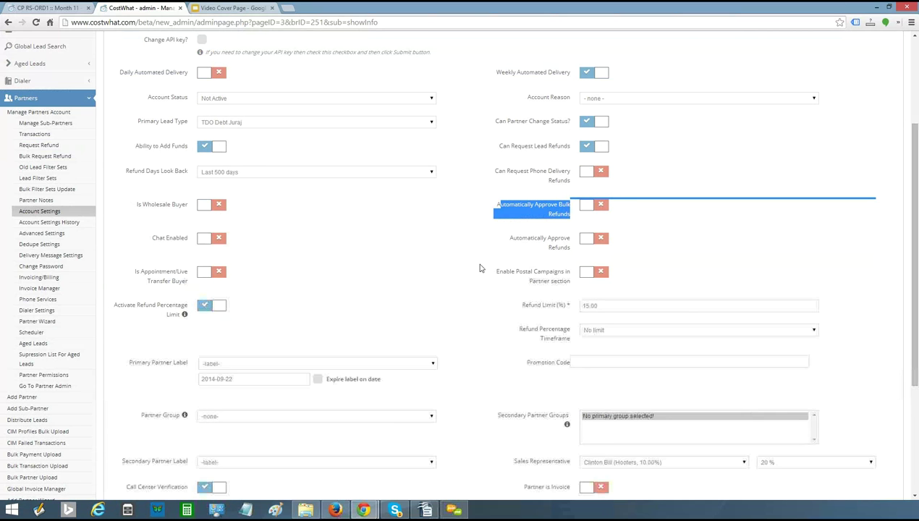
{"action": "scroll", "coordinate": [466, 267], "scroll_direction": "down", "scroll_amount": 1}
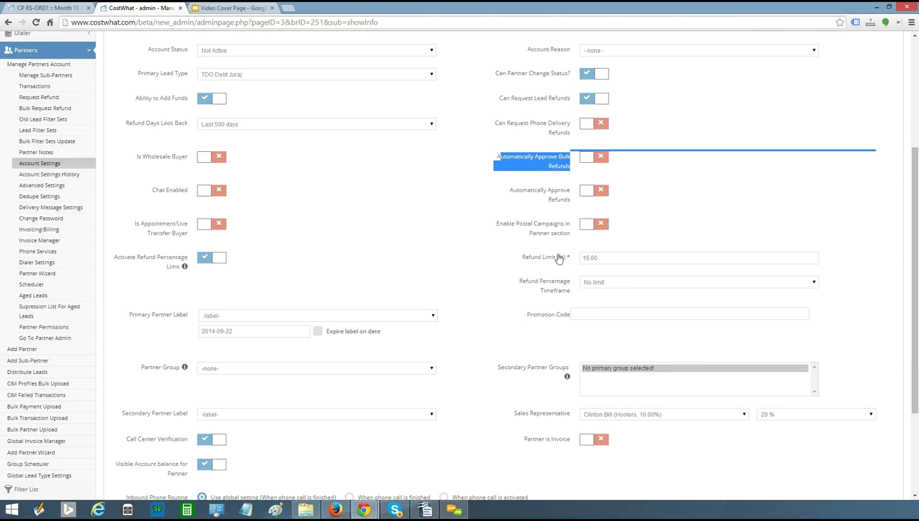
{"action": "left_click", "coordinate": [502, 259]}
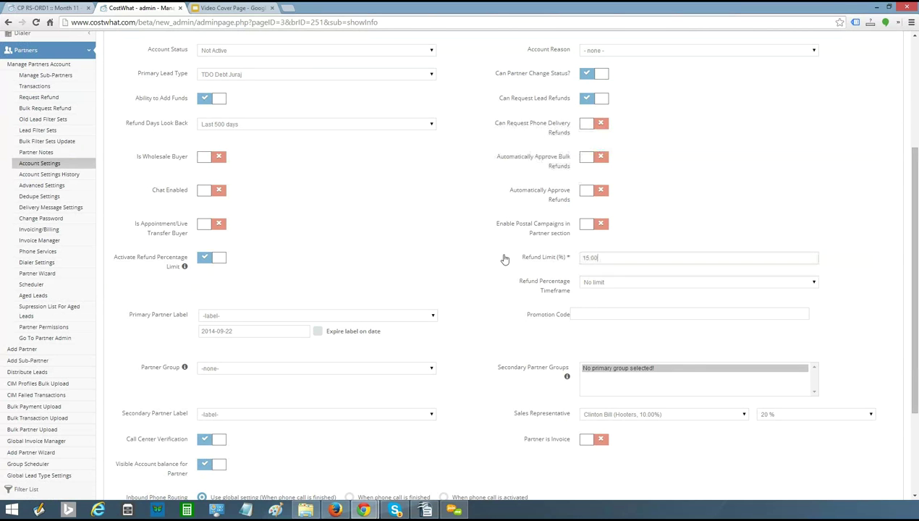
{"action": "left_click", "coordinate": [617, 283]}
{"action": "scroll", "coordinate": [613, 324], "scroll_direction": "down", "scroll_amount": 5}
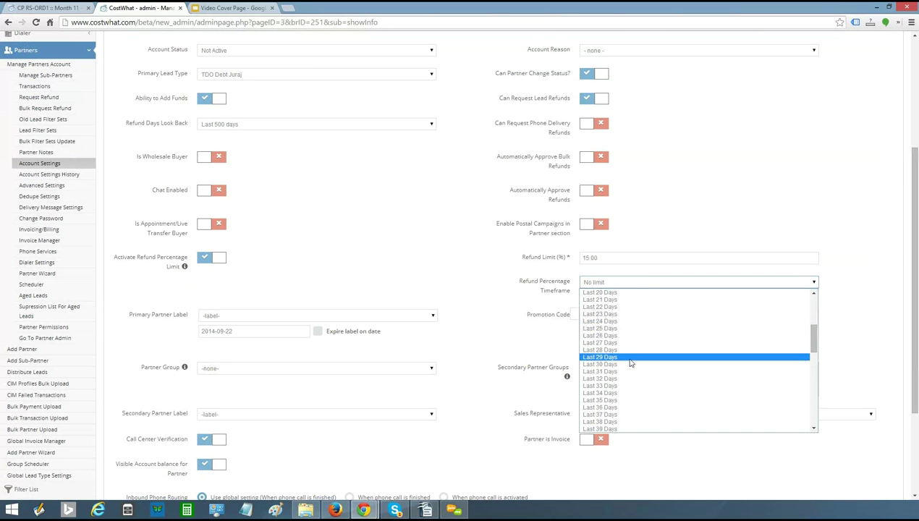
{"action": "left_click", "coordinate": [627, 362]}
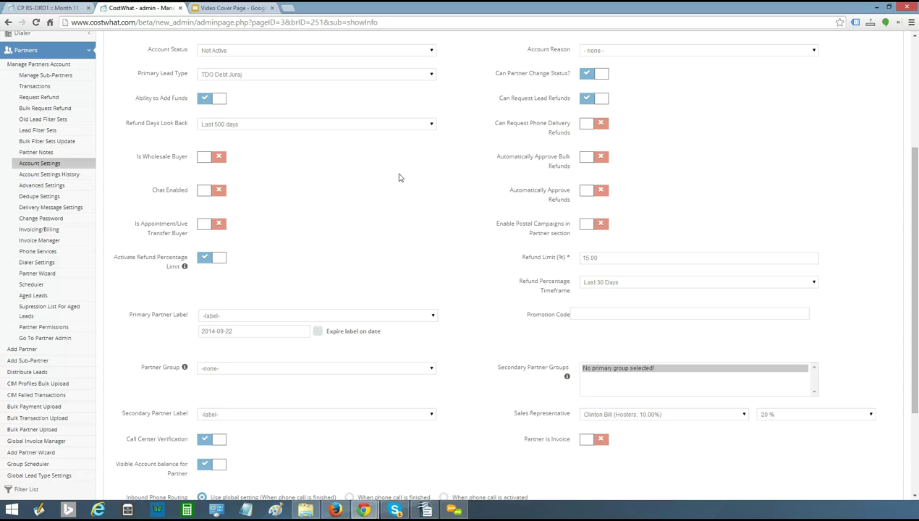
Step: Examine the partner's remaining Account Information options, including the available Sales Representative choices
{"action": "scroll", "coordinate": [381, 189], "scroll_direction": "down", "scroll_amount": 3}
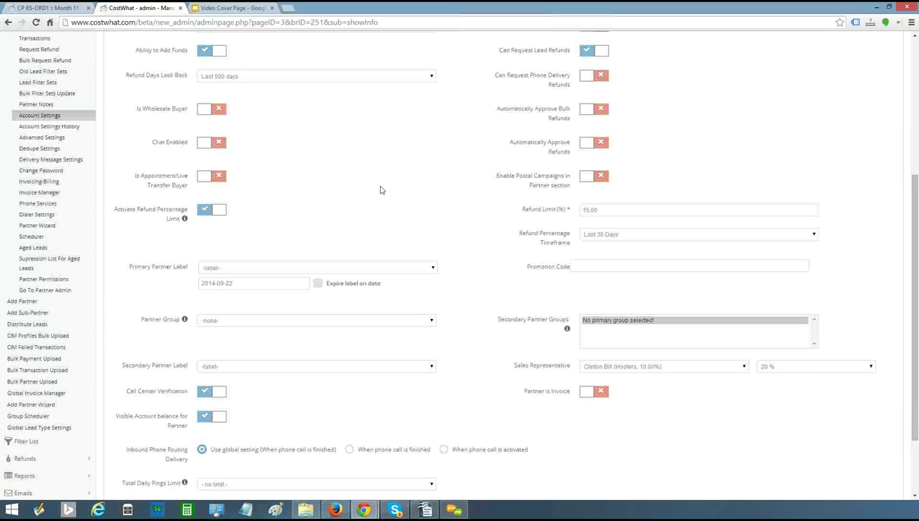
{"action": "scroll", "coordinate": [381, 189], "scroll_direction": "down", "scroll_amount": 3}
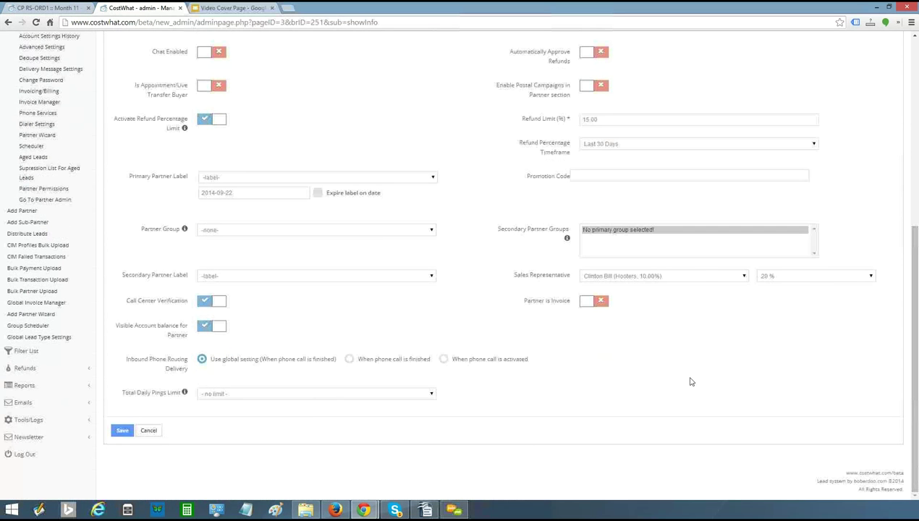
{"action": "left_click", "coordinate": [705, 278]}
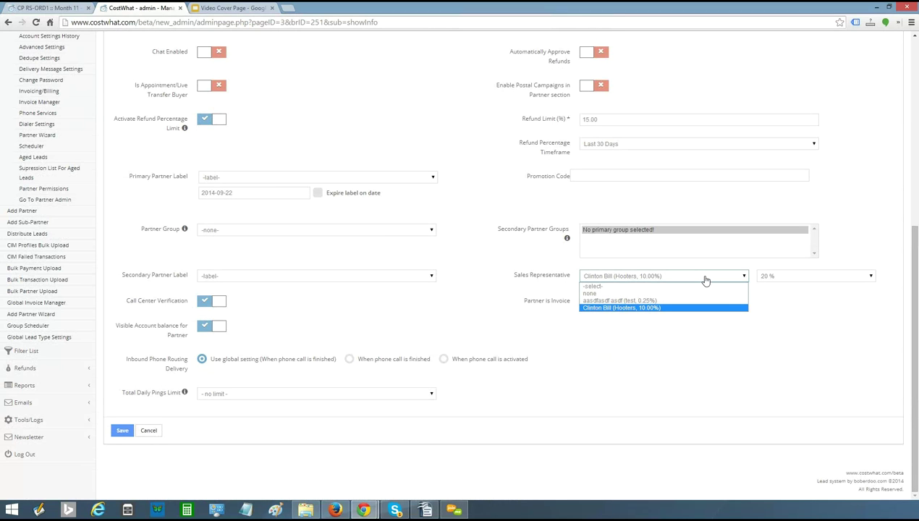
{"action": "left_click", "coordinate": [719, 269]}
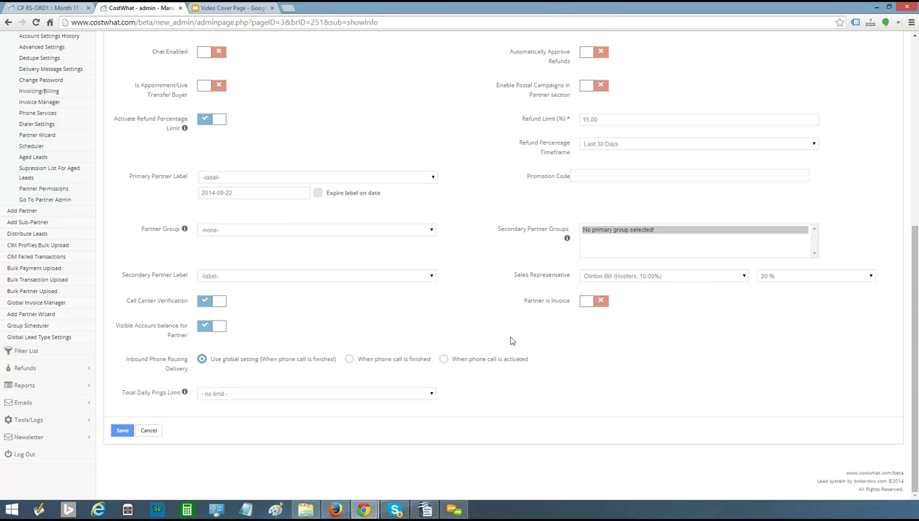
{"action": "scroll", "coordinate": [303, 286], "scroll_direction": "up", "scroll_amount": 2}
{"action": "scroll", "coordinate": [303, 287], "scroll_direction": "up", "scroll_amount": 3}
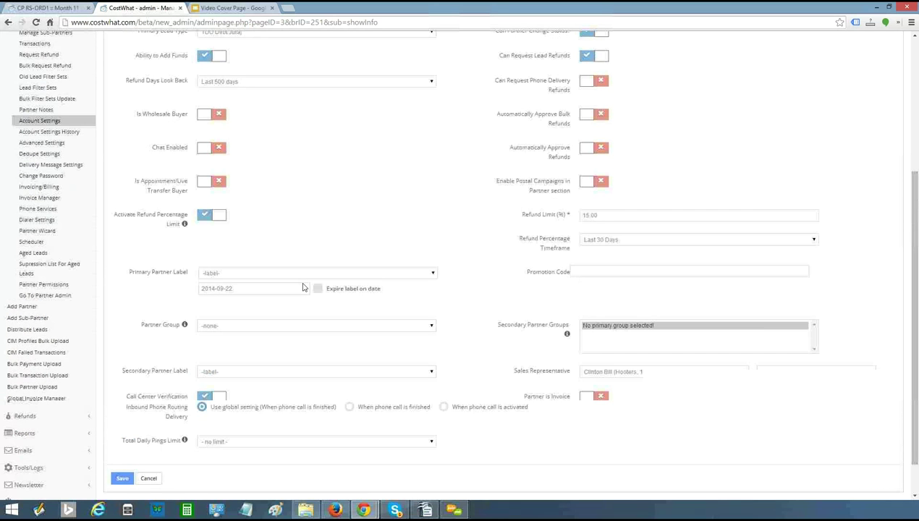
{"action": "scroll", "coordinate": [389, 310], "scroll_direction": "up", "scroll_amount": 3}
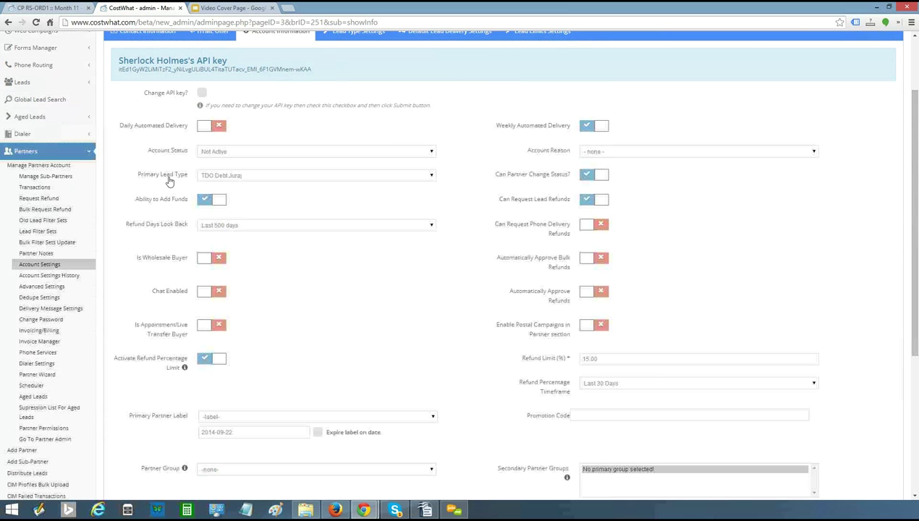
Step: Open the partner's Transactions overview and review the refund amount in the most recent entry
{"action": "left_click", "coordinate": [56, 186]}
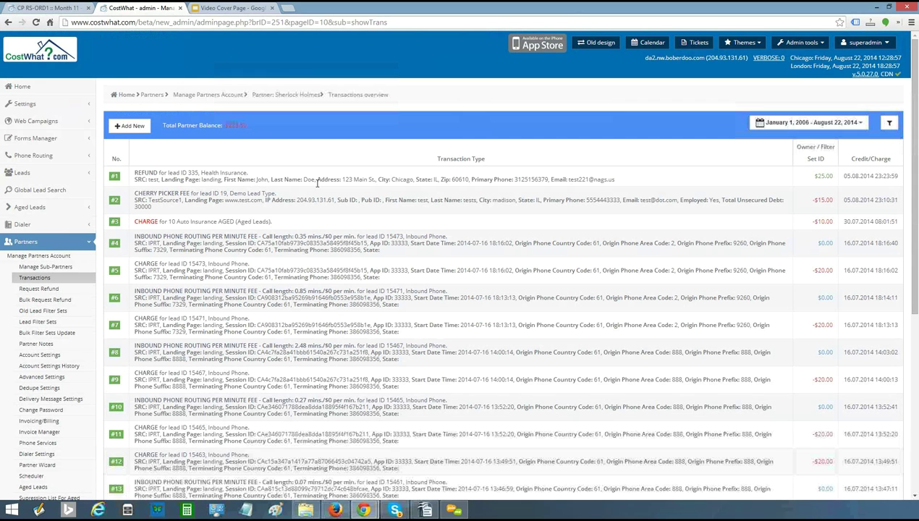
{"action": "double_click", "coordinate": [798, 178]}
{"action": "scroll", "coordinate": [798, 177], "scroll_direction": "down", "scroll_amount": 1}
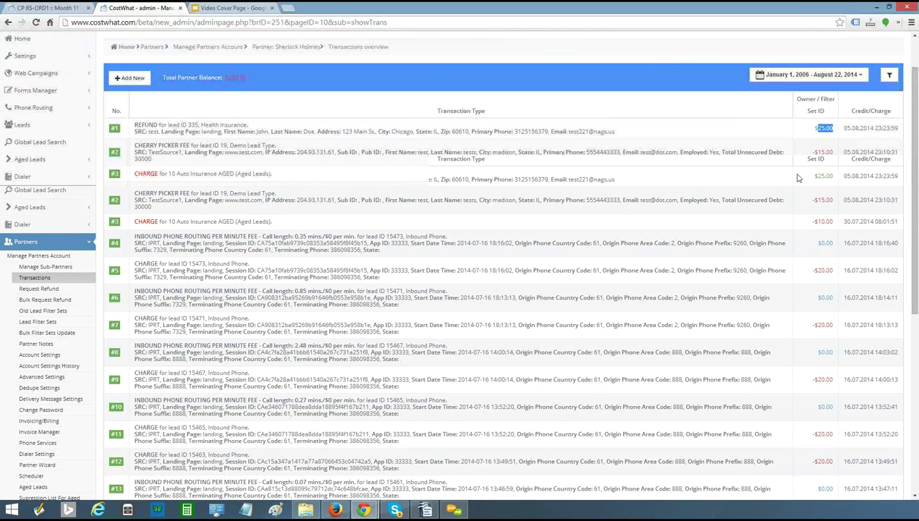
Step: Bring up the form for adding a new transaction, view its account operation choices and dismiss it
{"action": "left_click", "coordinate": [129, 77]}
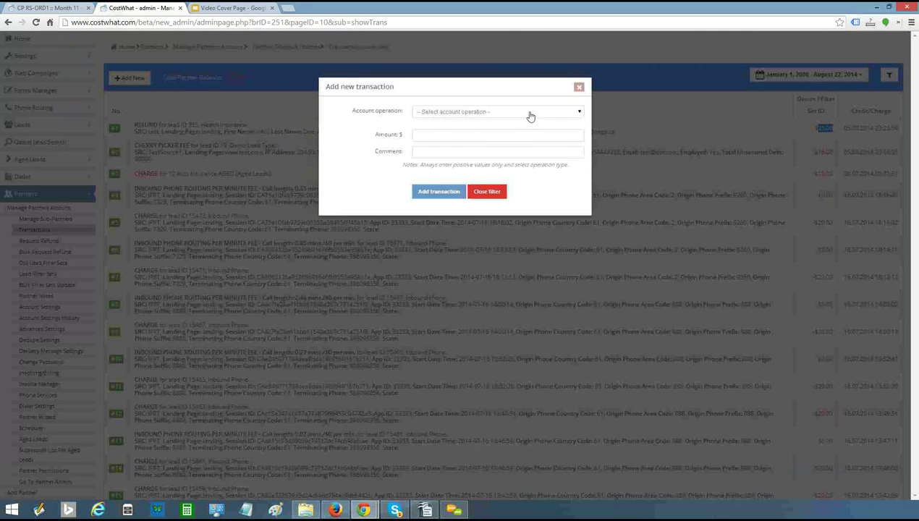
{"action": "left_click", "coordinate": [530, 116]}
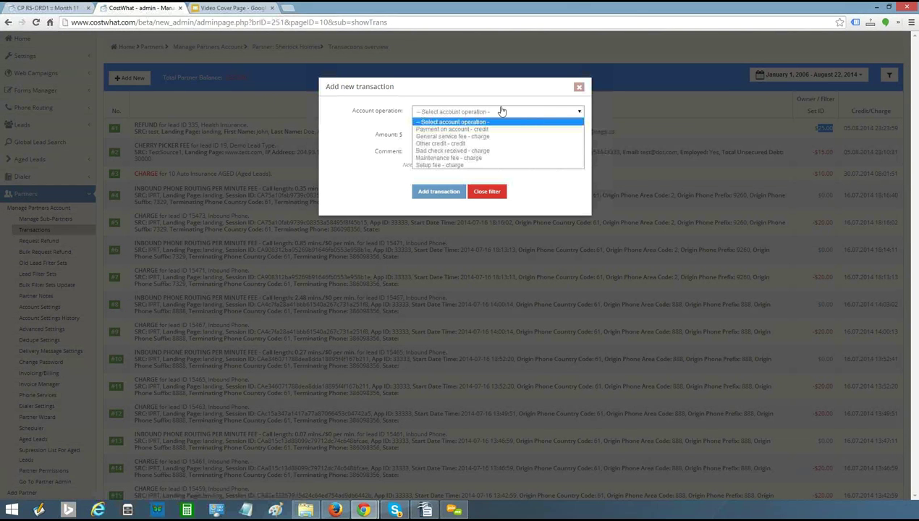
{"action": "key", "text": "Escape"}
Step: Open the partner's Invoicing/Billing page and examine the Credit Limit, Auto Rebill, Remaining Credit Trigger and Auto Rebill Amount settings
{"action": "scroll", "coordinate": [299, 130], "scroll_direction": "down", "scroll_amount": 3}
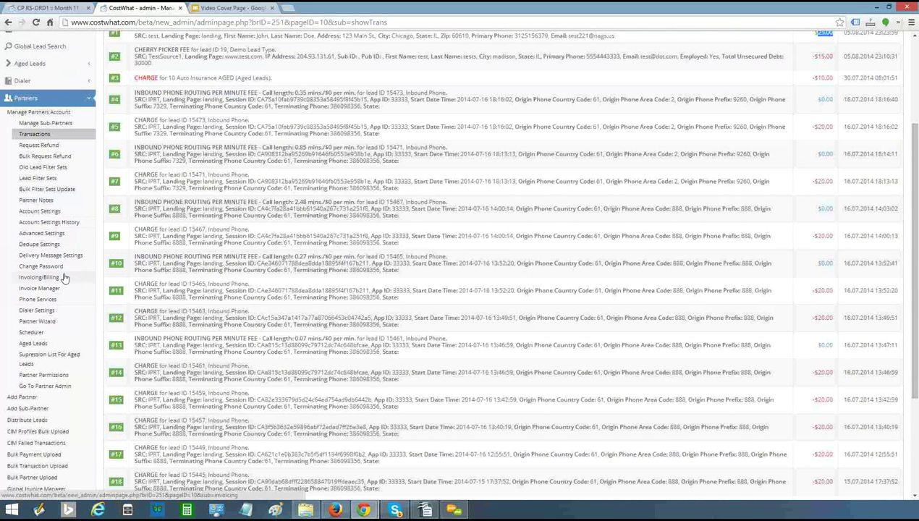
{"action": "left_click", "coordinate": [60, 273]}
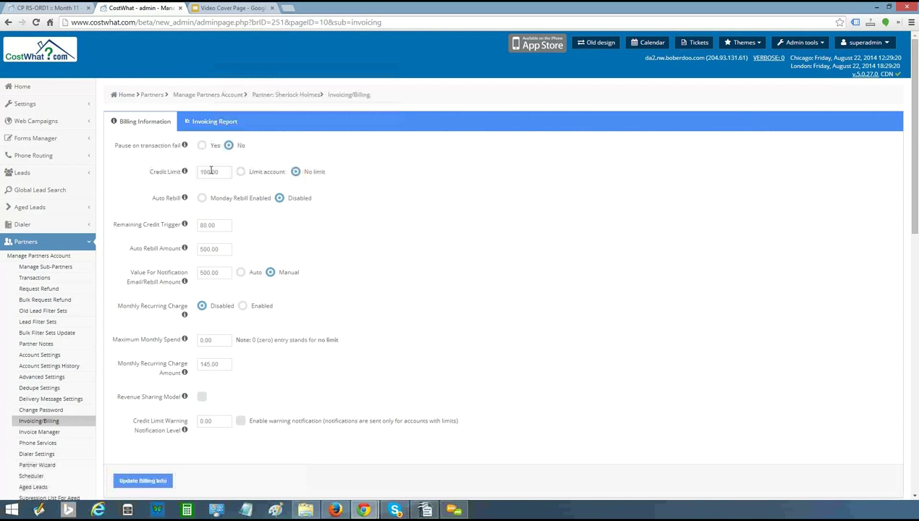
{"action": "left_click", "coordinate": [210, 170]}
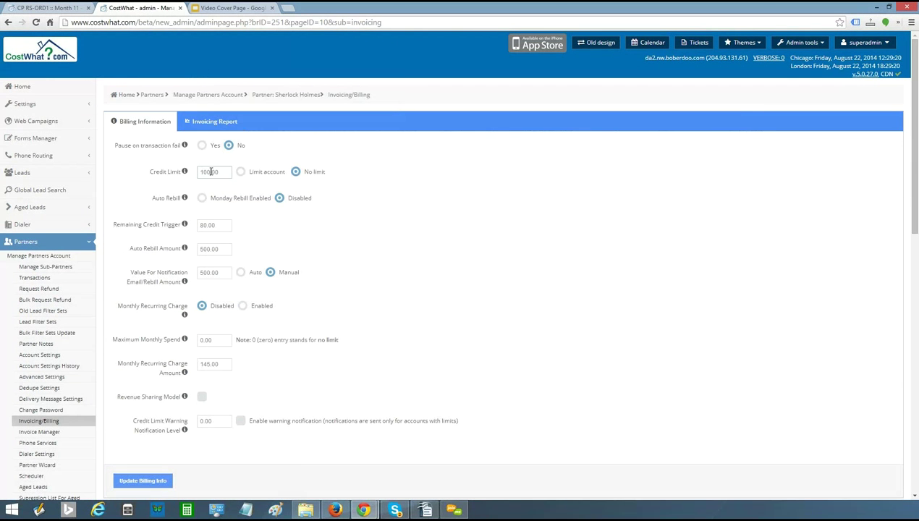
{"action": "left_click", "coordinate": [376, 157]}
{"action": "left_click", "coordinate": [233, 198]}
{"action": "left_click", "coordinate": [280, 198]}
{"action": "left_click", "coordinate": [205, 226]}
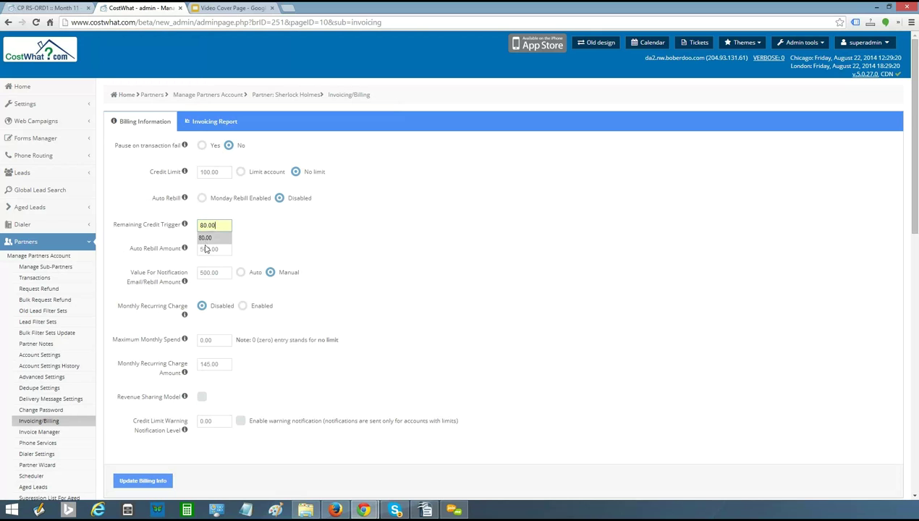
{"action": "key", "text": "Tab"}
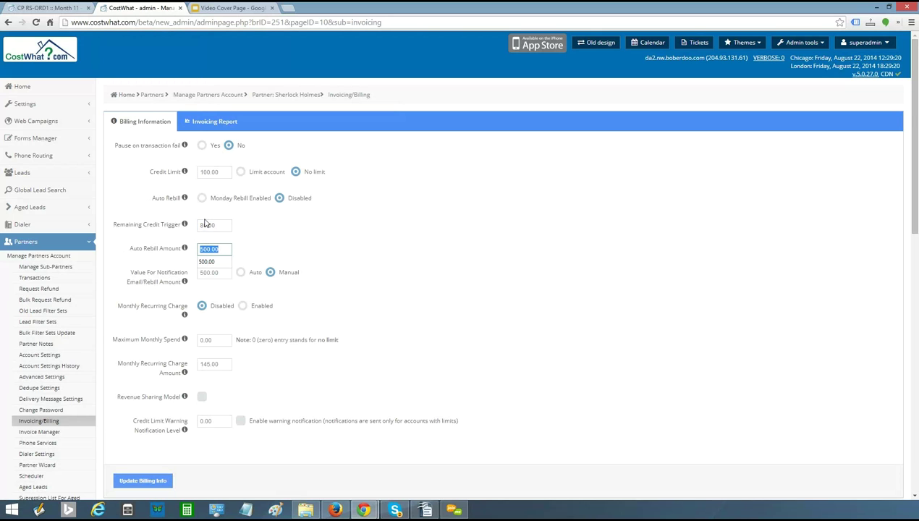
{"action": "double_click", "coordinate": [206, 224]}
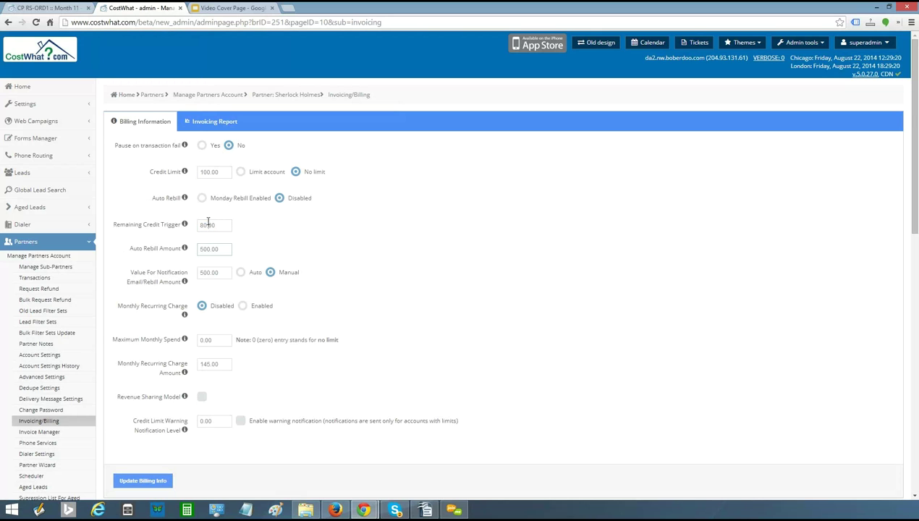
{"action": "left_click", "coordinate": [484, 225]}
Step: Examine the Monthly Recurring Charge and Revenue Sharing Model options and the payment profile section further down the billing page
{"action": "scroll", "coordinate": [415, 220], "scroll_direction": "down", "scroll_amount": 1}
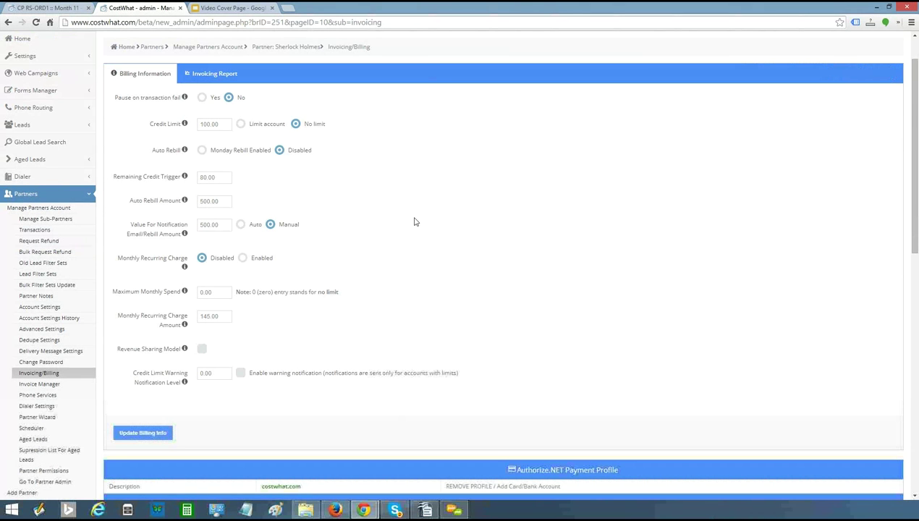
{"action": "scroll", "coordinate": [149, 217], "scroll_direction": "down", "scroll_amount": 1}
{"action": "mouse_move", "coordinate": [149, 217]}
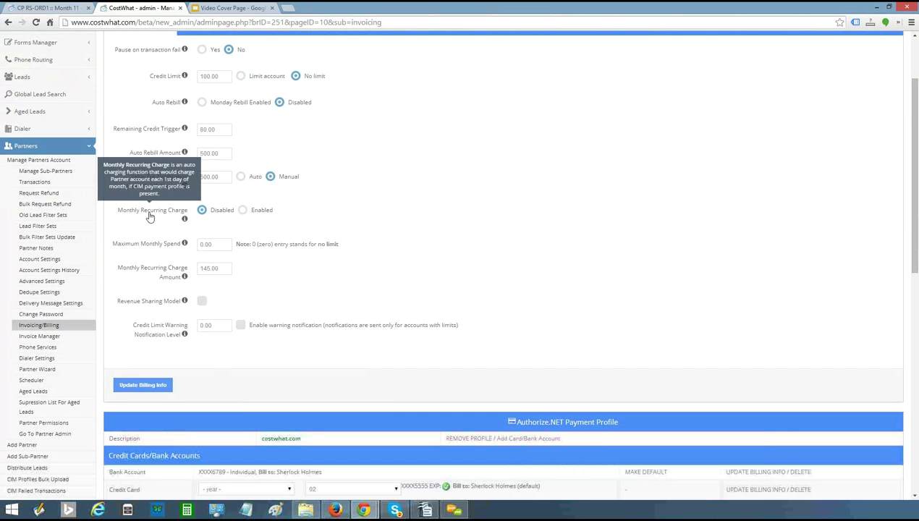
{"action": "mouse_move", "coordinate": [164, 304]}
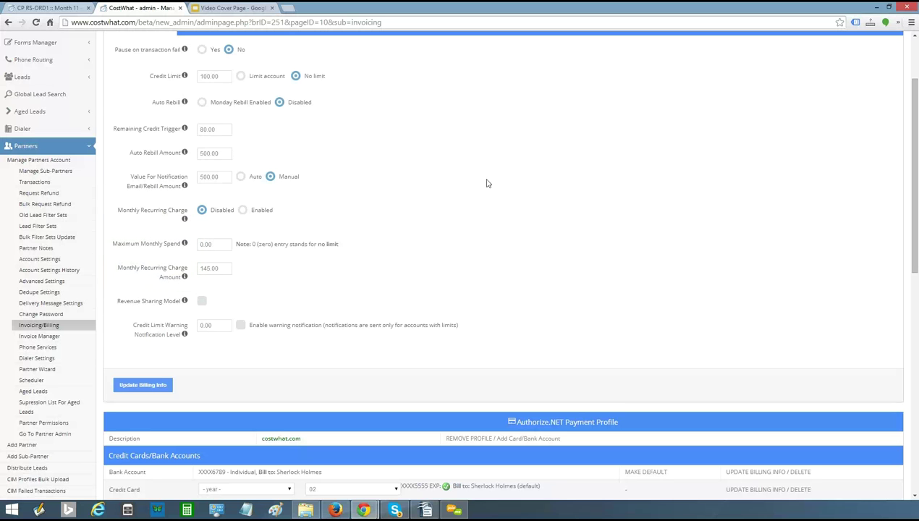
{"action": "scroll", "coordinate": [487, 183], "scroll_direction": "down", "scroll_amount": 3}
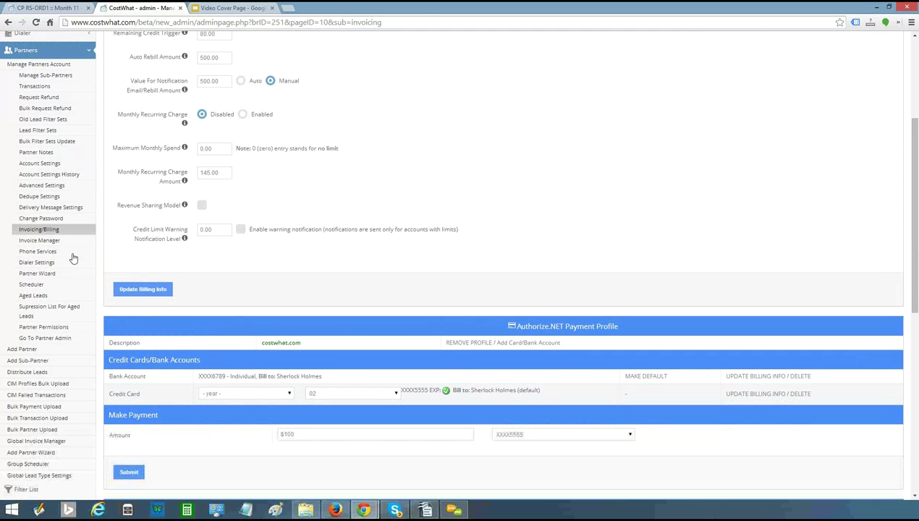
Step: Open the partner's Invoice Manager and review the invoice settings, including the Invoice Emails field
{"action": "left_click", "coordinate": [39, 239]}
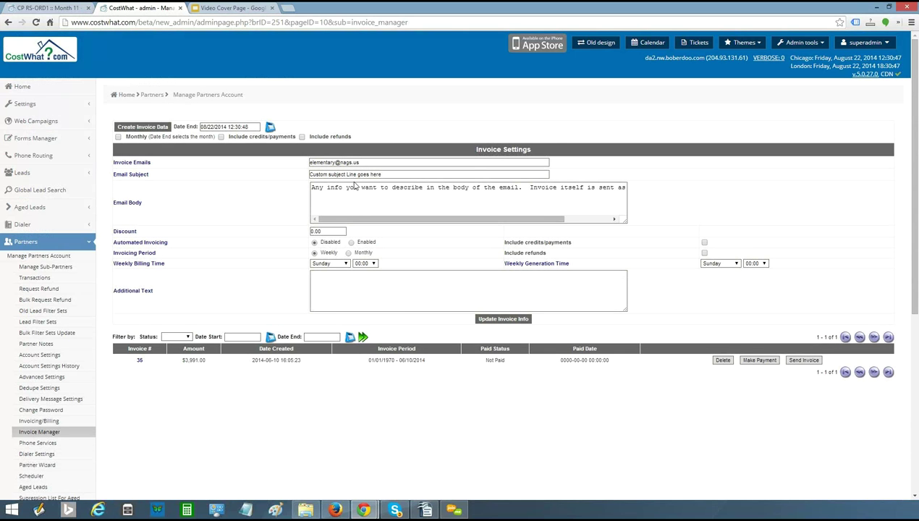
{"action": "scroll", "coordinate": [348, 210], "scroll_direction": "down", "scroll_amount": 1}
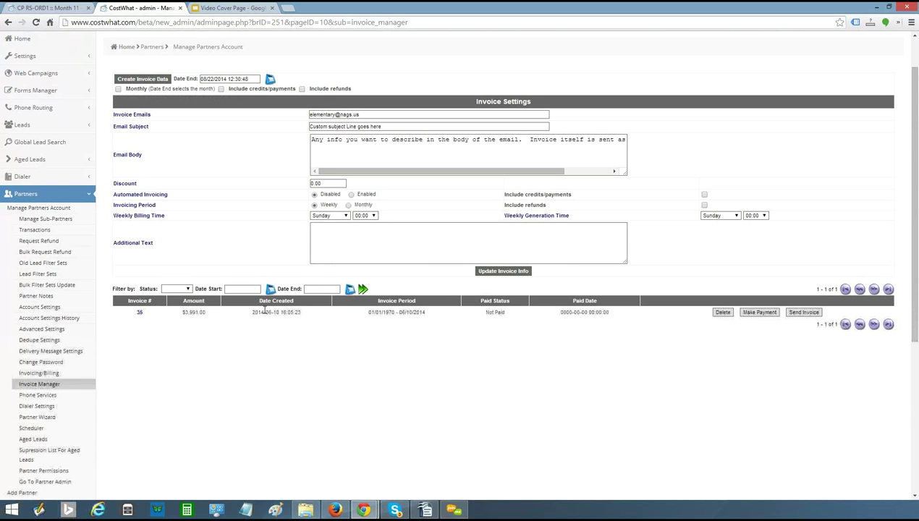
{"action": "left_click", "coordinate": [325, 114]}
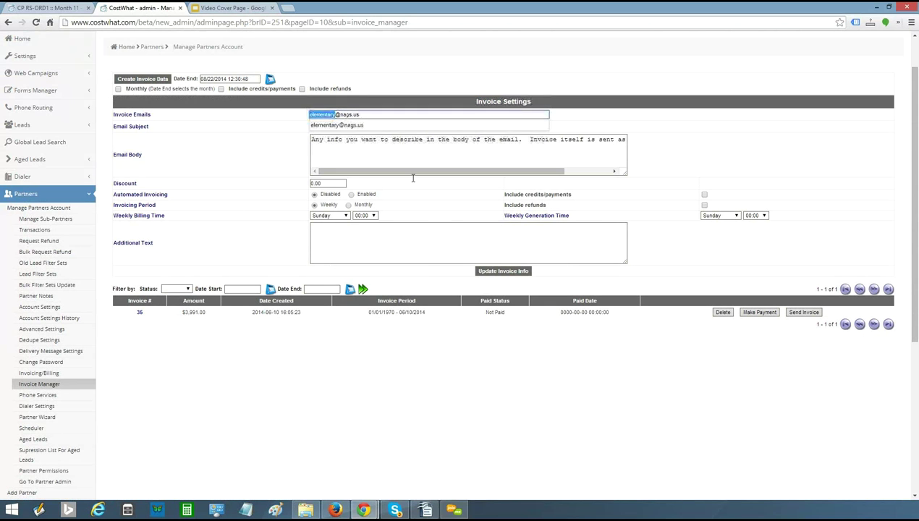
{"action": "left_click", "coordinate": [640, 348]}
Step: Make the $3,991.00 payment for the unpaid invoice, confirm it, and check the invoice's Paid Status
{"action": "double_click", "coordinate": [503, 300]}
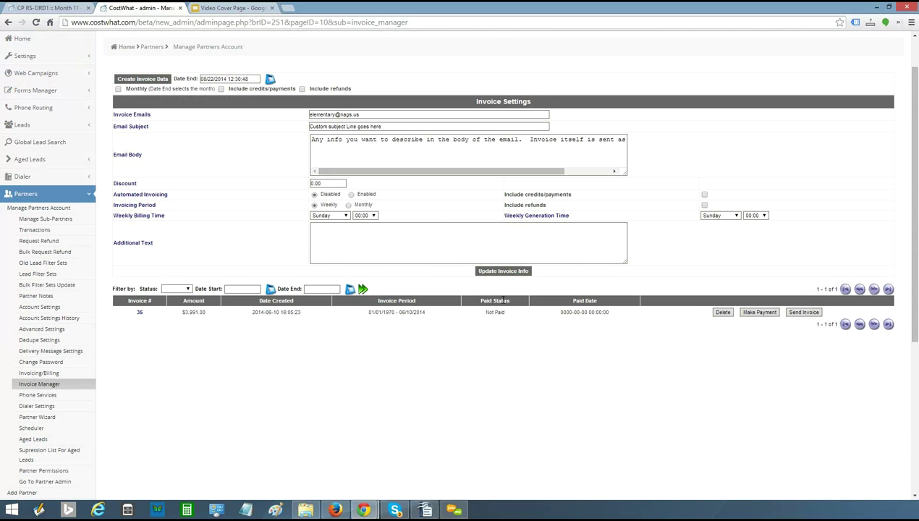
{"action": "left_click", "coordinate": [759, 312]}
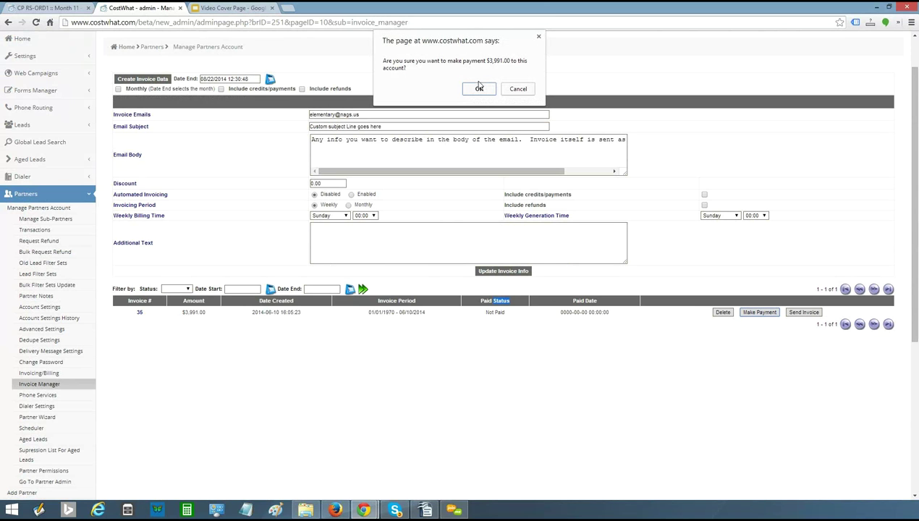
{"action": "left_click", "coordinate": [477, 88]}
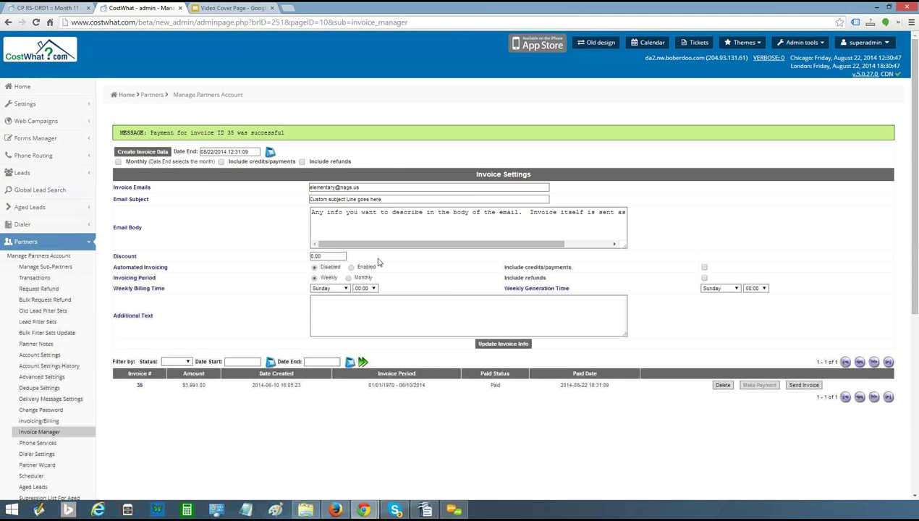
{"action": "scroll", "coordinate": [396, 404], "scroll_direction": "down", "scroll_amount": 1}
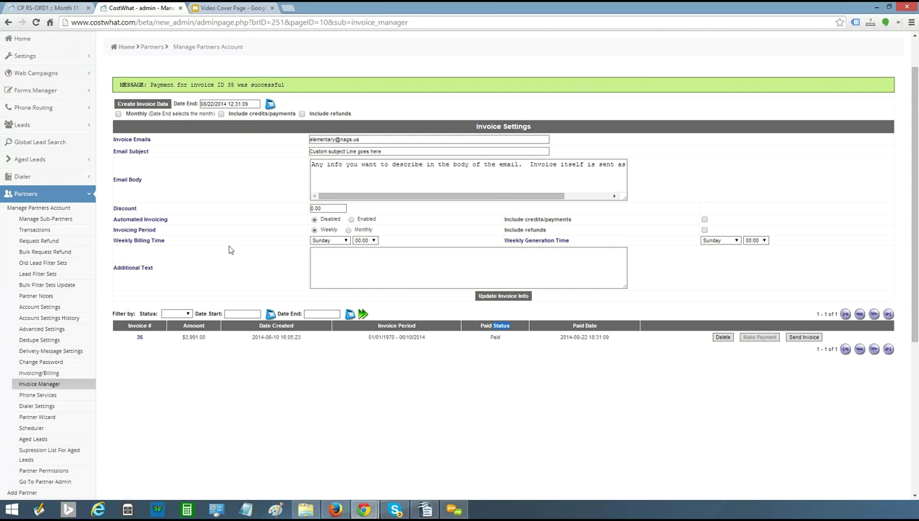
Step: Open the partner's Lead Filter Sets page
{"action": "left_click", "coordinate": [251, 239]}
{"action": "left_click", "coordinate": [63, 275]}
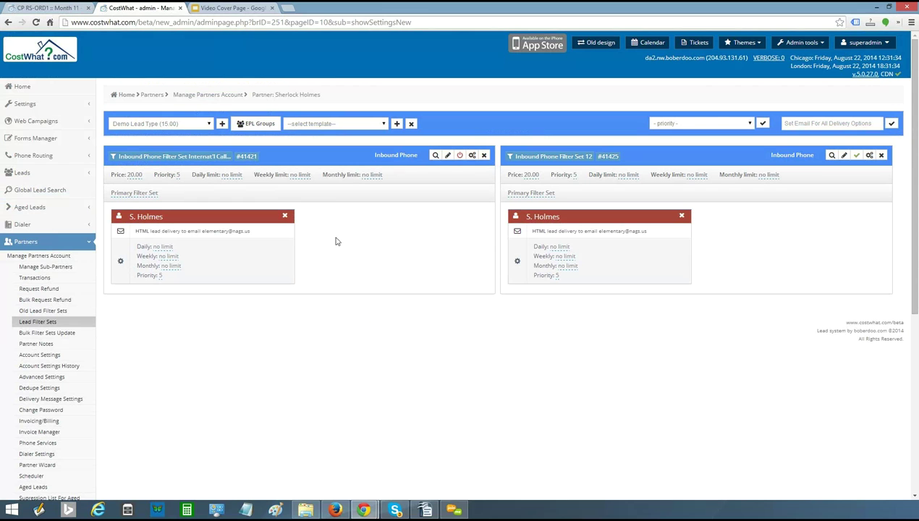
Step: Add a filter set for the Insurance (10.00) lead type and name it "Insurance Filter Set 2 - static IL"
{"action": "left_click", "coordinate": [186, 126]}
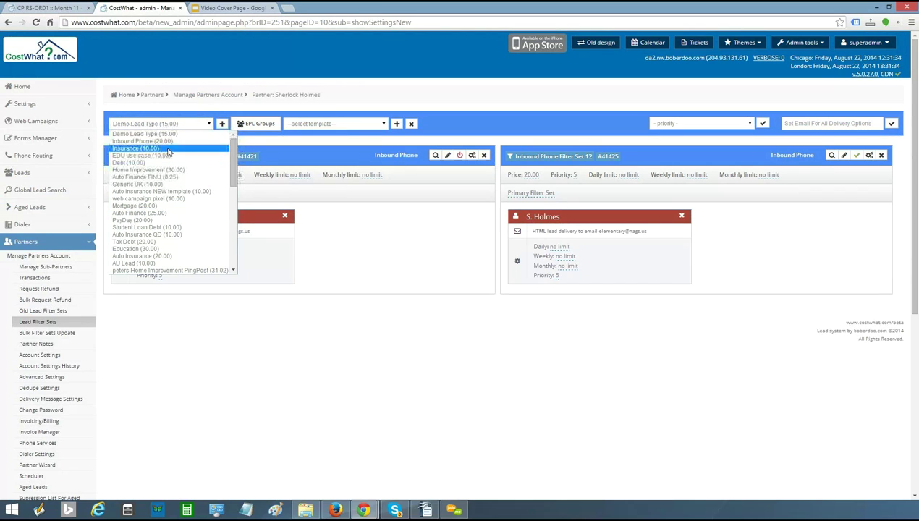
{"action": "left_click", "coordinate": [192, 145]}
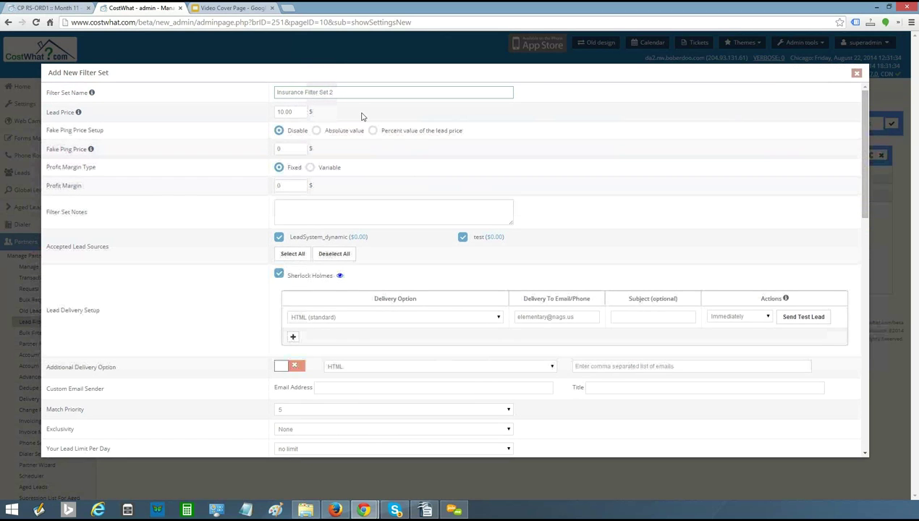
{"action": "type", "text": "- "}
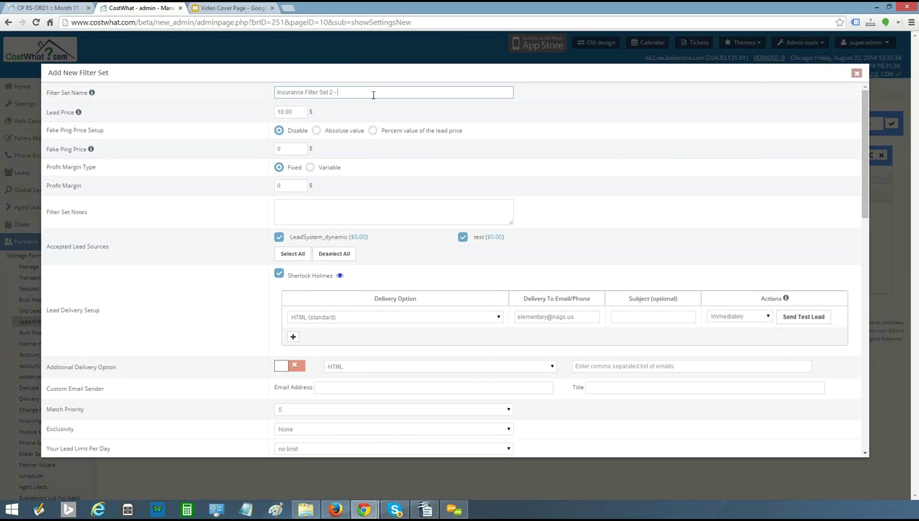
{"action": "type", "text": "static"}
{"action": "type", "text": "IL"}
Step: Enter 10.00 as the lead price of the new filter set
{"action": "double_click", "coordinate": [284, 112]}
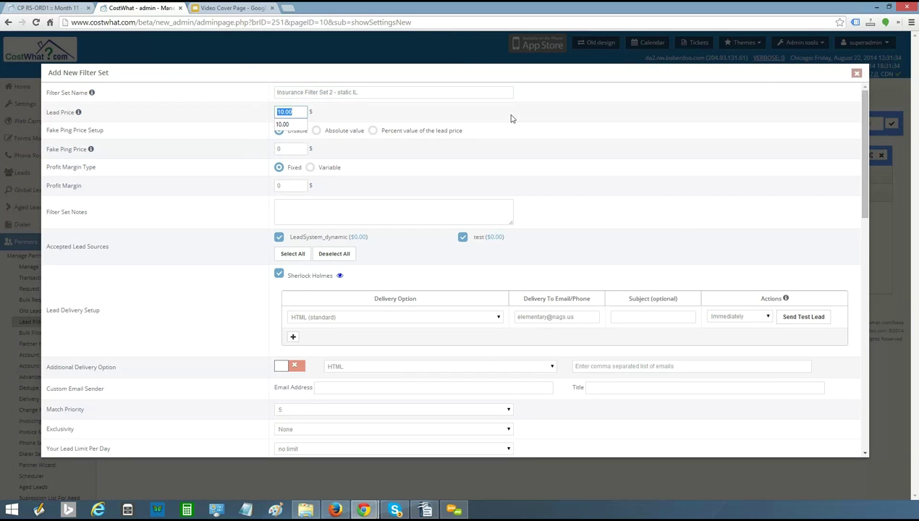
{"action": "type", "text": "10.00"}
{"action": "left_click", "coordinate": [511, 116]}
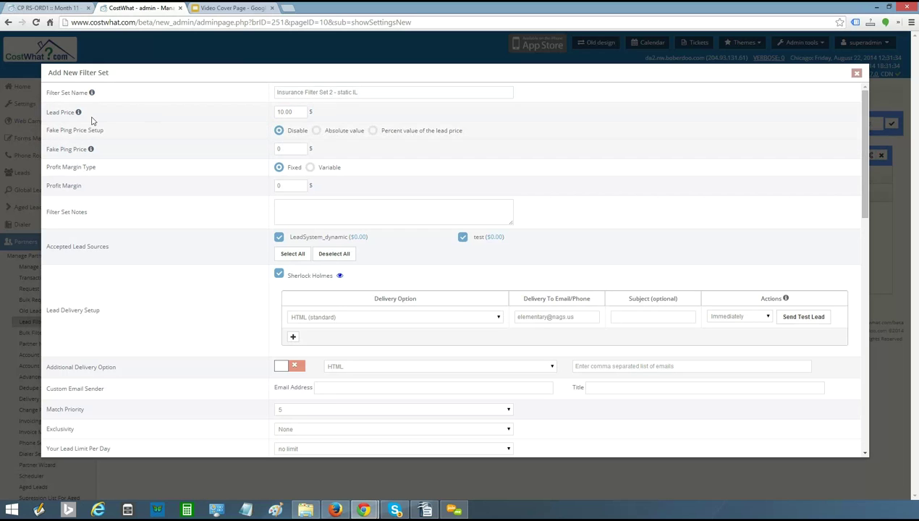
Step: Review the Fake Ping Price and Profit Margin Type settings of the new filter set
{"action": "left_click_drag", "start_coordinate": [48, 129], "coordinate": [92, 149]}
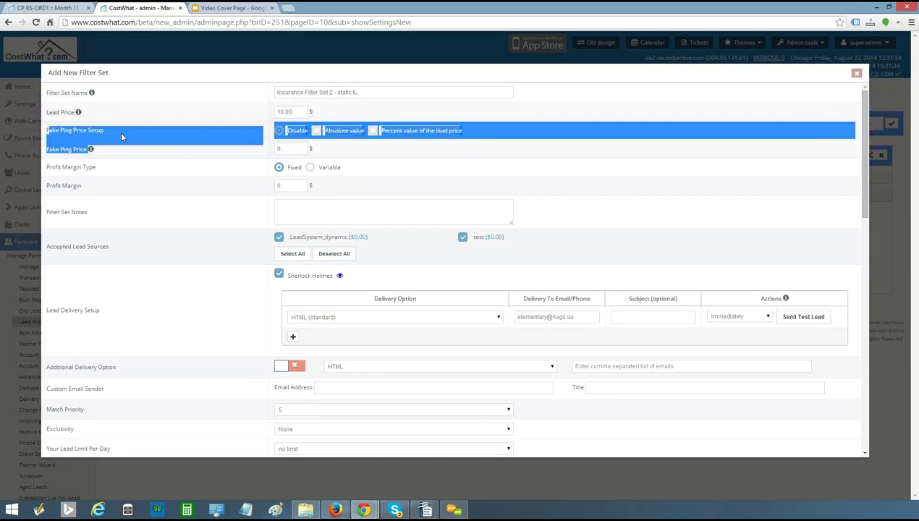
{"action": "left_click", "coordinate": [125, 173]}
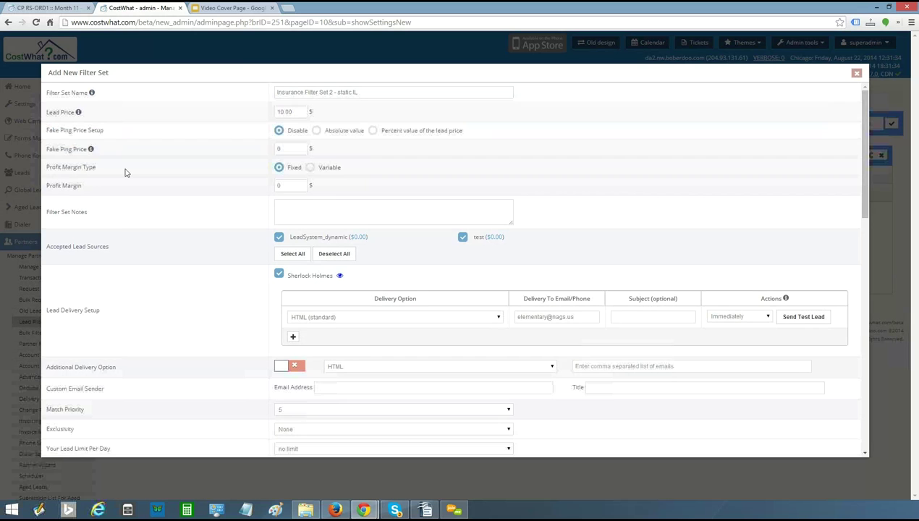
{"action": "left_click_drag", "start_coordinate": [130, 172], "coordinate": [71, 166]}
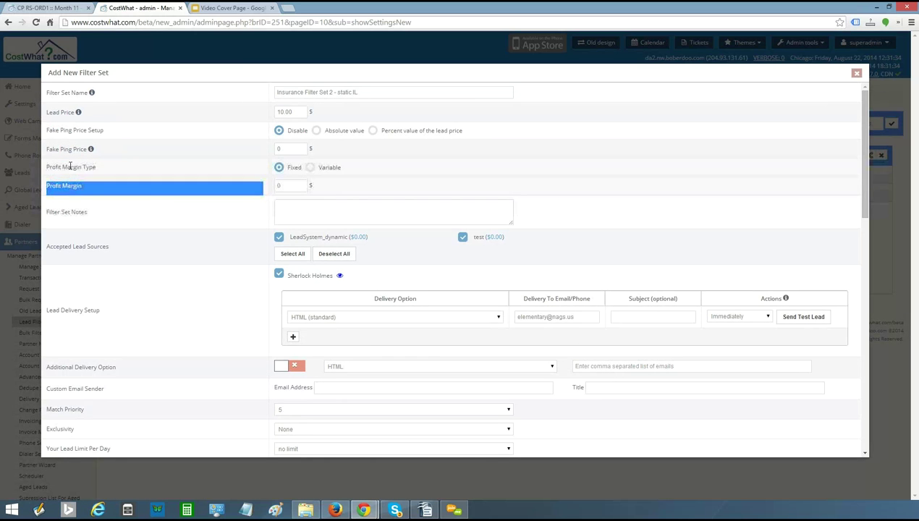
{"action": "double_click", "coordinate": [70, 166]}
{"action": "left_click", "coordinate": [171, 161]}
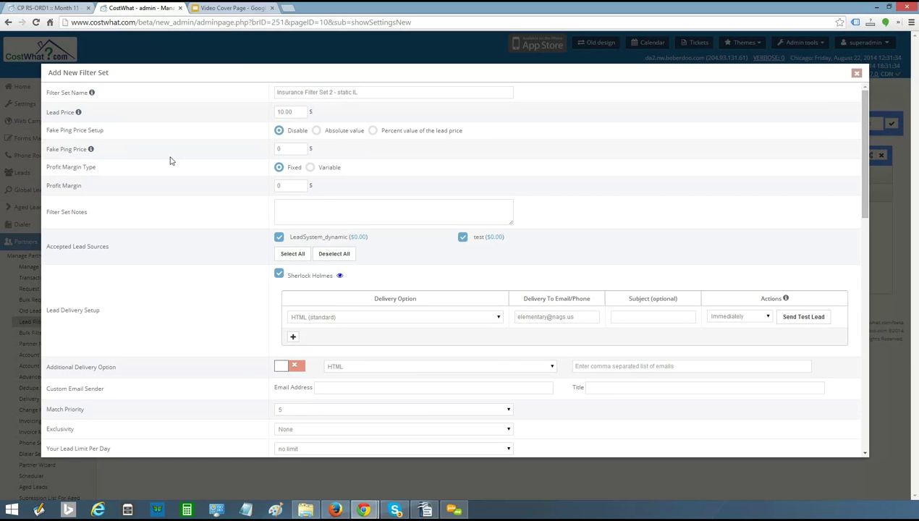
Step: Check the lead price and set the fixed profit margin to $2
{"action": "double_click", "coordinate": [287, 111]}
{"action": "left_click", "coordinate": [166, 195]}
{"action": "double_click", "coordinate": [281, 188]}
{"action": "type", "text": "2"}
{"action": "key", "text": "Tab"}
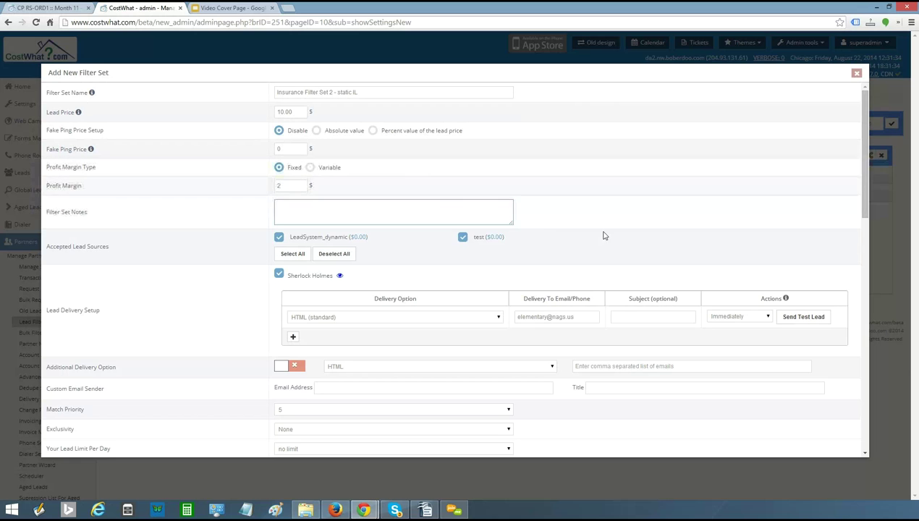
Step: Recheck the filter set's name and lead price, and set the fixed profit margin to $3
{"action": "left_click", "coordinate": [379, 92]}
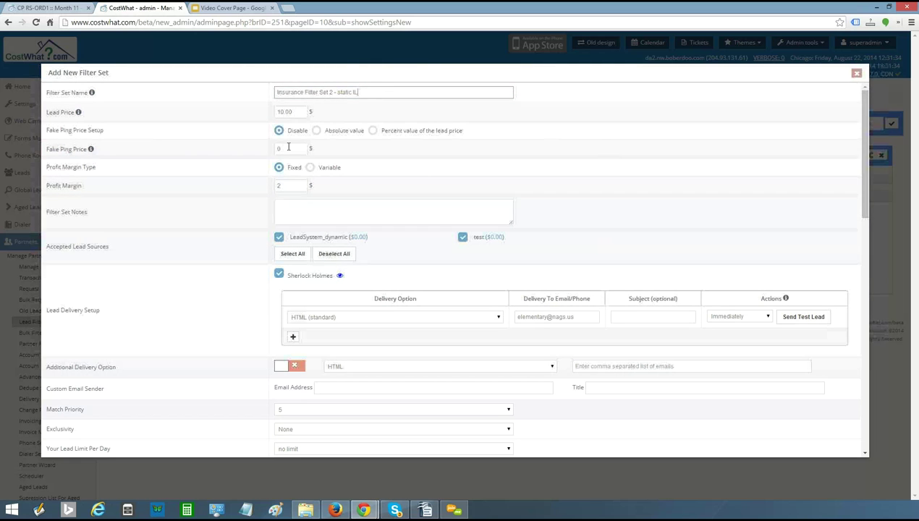
{"action": "double_click", "coordinate": [288, 113]}
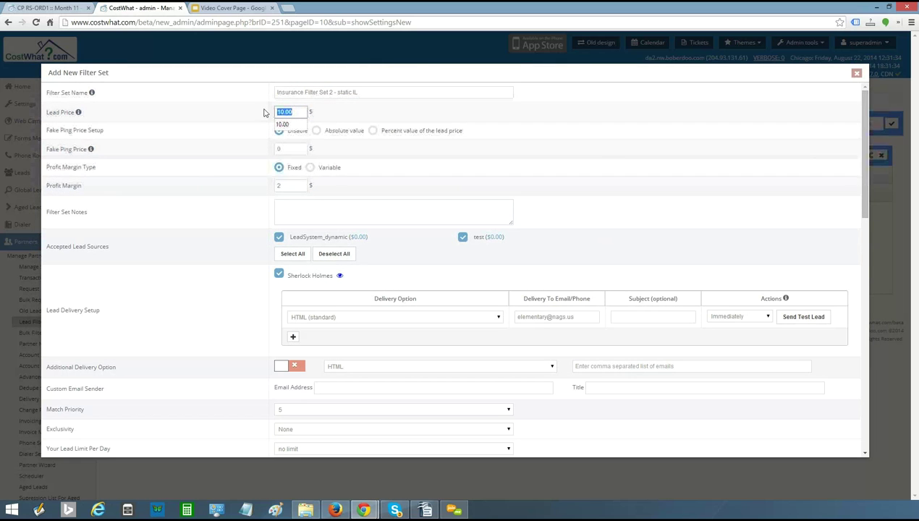
{"action": "key", "text": "End"}
{"action": "double_click", "coordinate": [278, 186]}
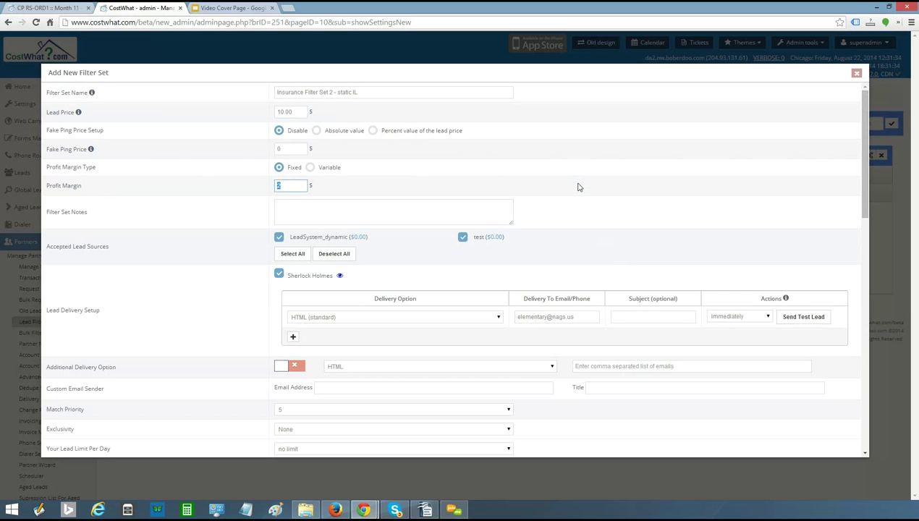
{"action": "left_click", "coordinate": [492, 189]}
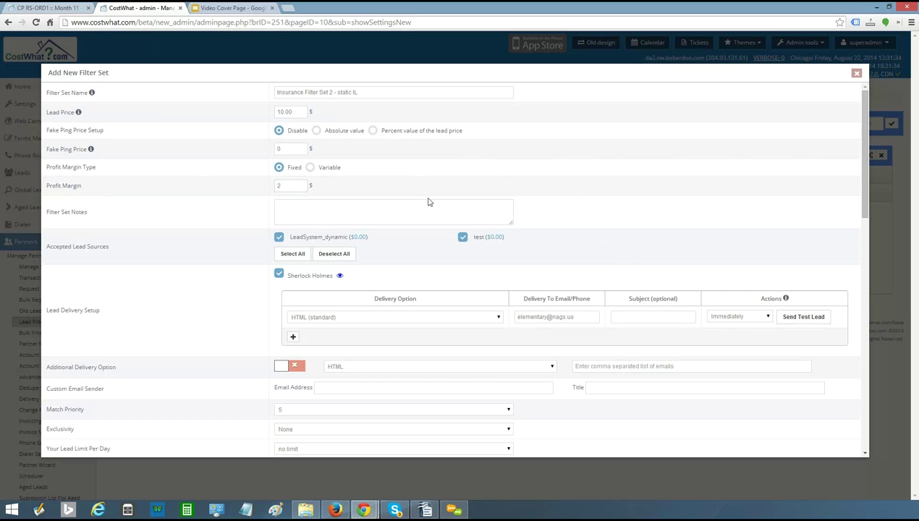
{"action": "double_click", "coordinate": [284, 185]}
{"action": "type", "text": "3"}
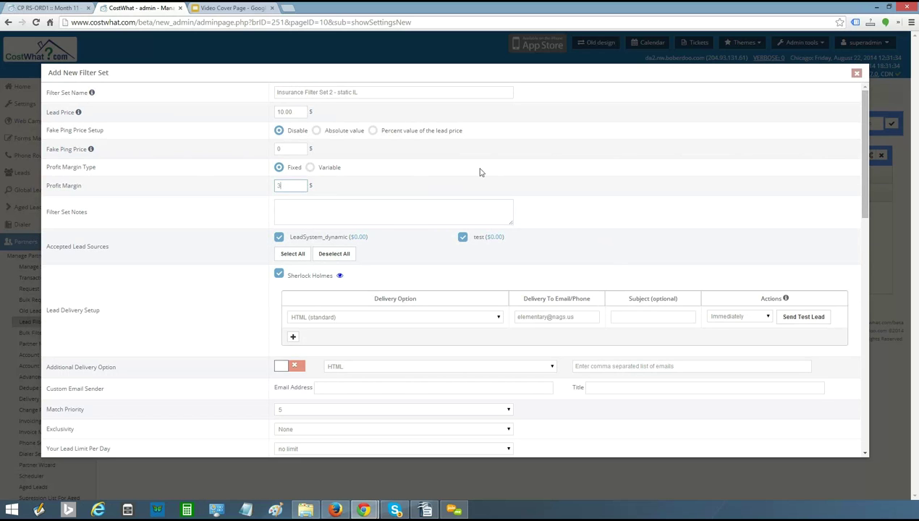
{"action": "left_click", "coordinate": [592, 168]}
Step: Exclude the LeadSystem_dynamic source from the accepted lead sources, then accept it again
{"action": "scroll", "coordinate": [591, 167], "scroll_direction": "down", "scroll_amount": 1}
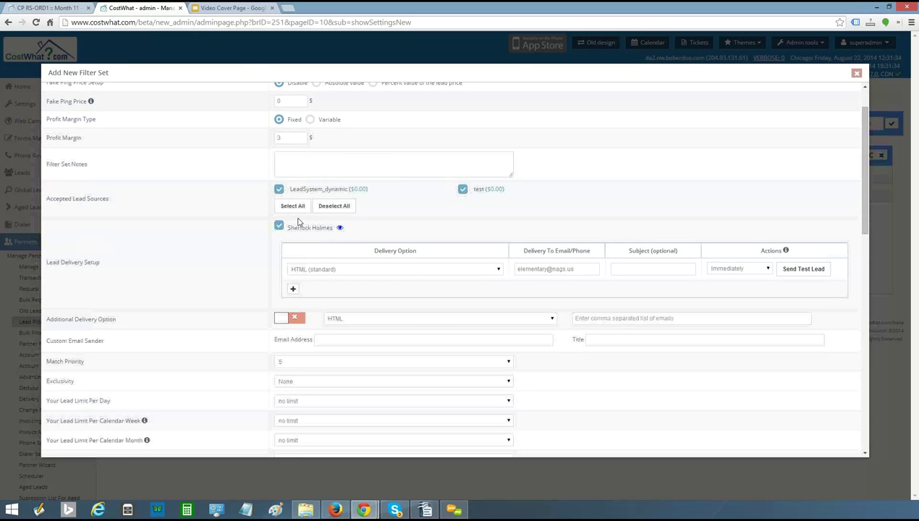
{"action": "left_click_drag", "start_coordinate": [81, 199], "coordinate": [348, 193]}
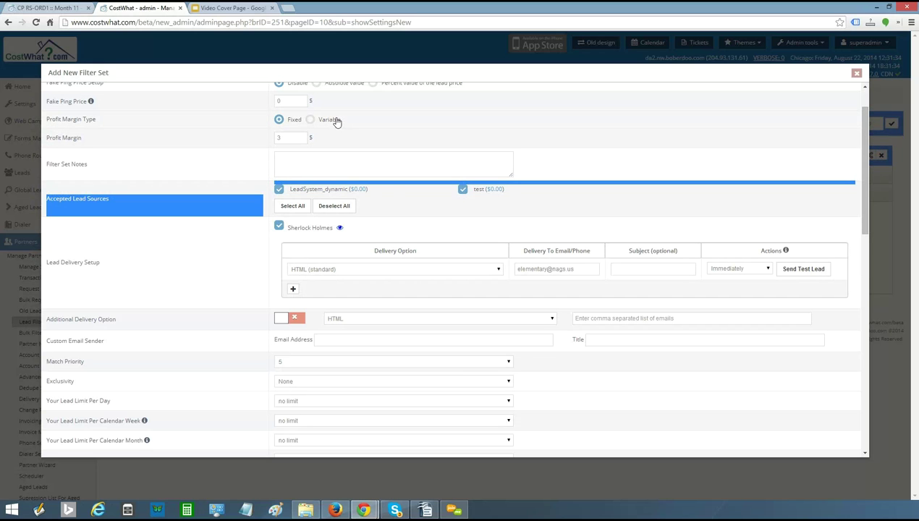
{"action": "left_click", "coordinate": [280, 190]}
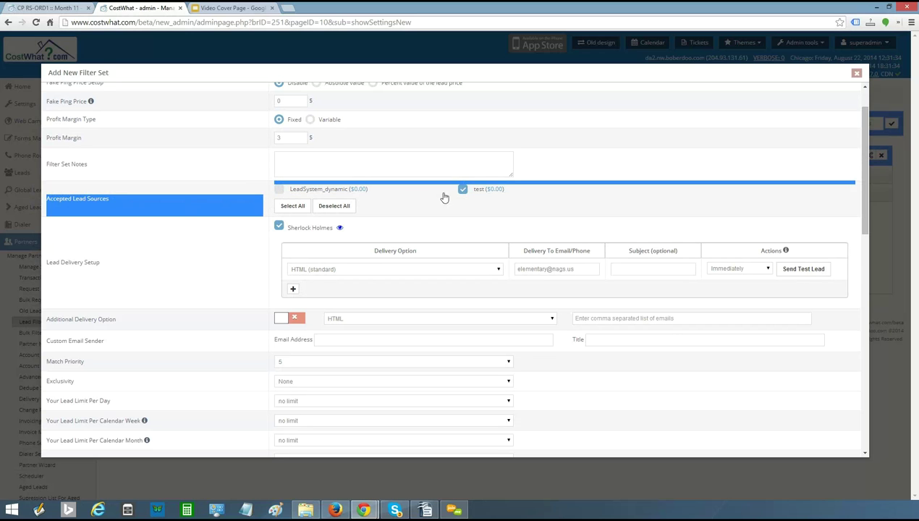
{"action": "left_click", "coordinate": [280, 189]}
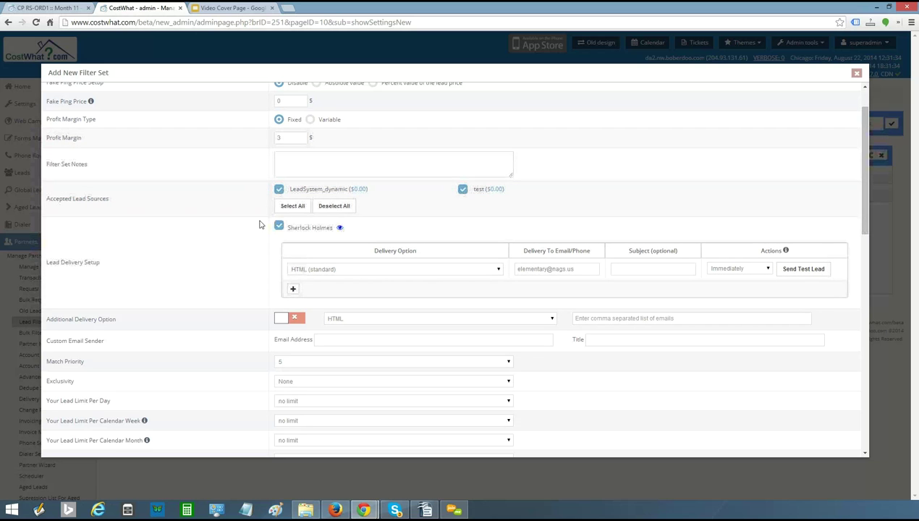
Step: Examine the delivery options available for the partner in the Lead Delivery Setup
{"action": "scroll", "coordinate": [237, 220], "scroll_direction": "down", "scroll_amount": 1}
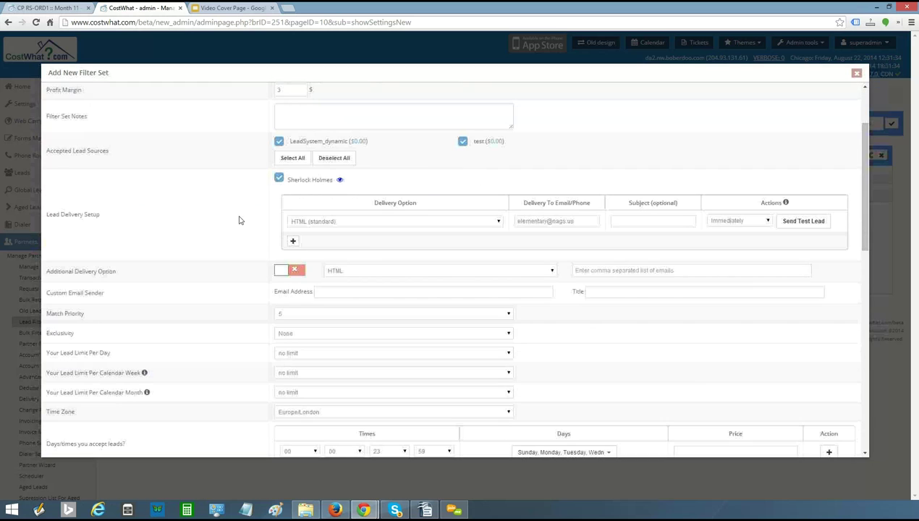
{"action": "left_click", "coordinate": [452, 224]}
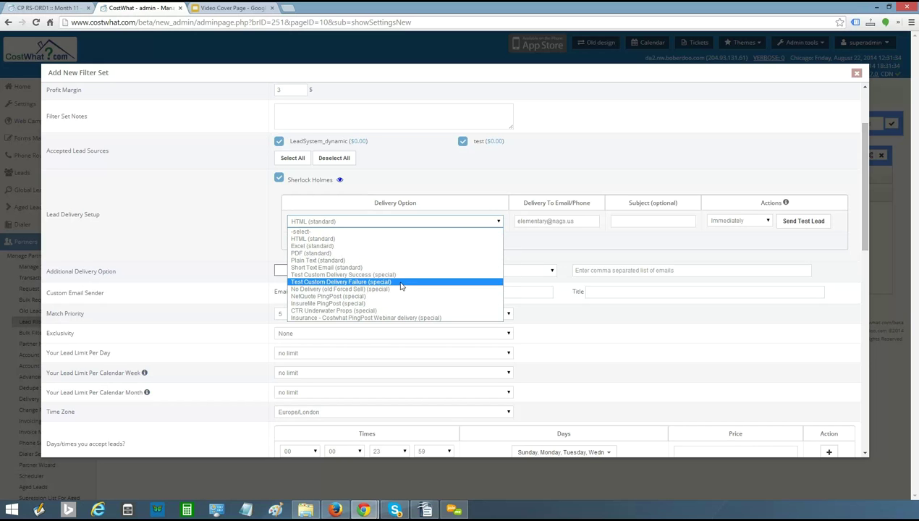
{"action": "left_click", "coordinate": [197, 153]}
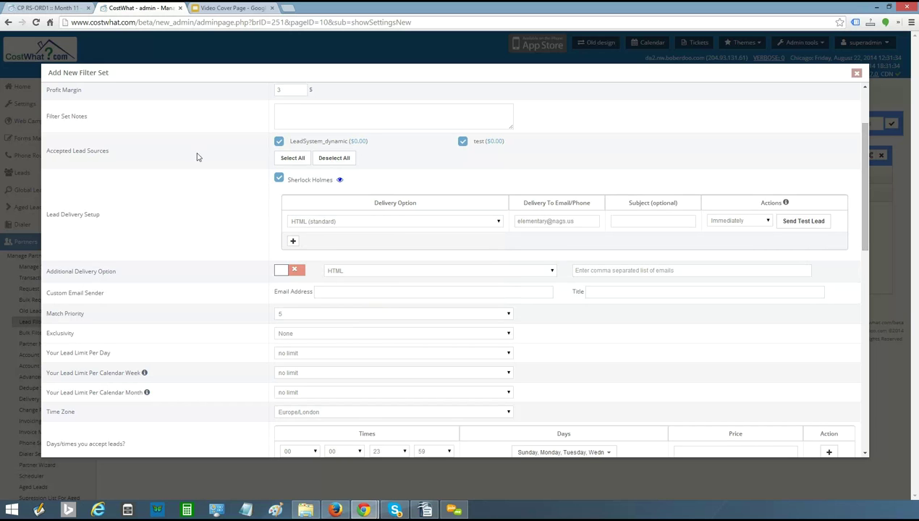
{"action": "left_click", "coordinate": [402, 227]}
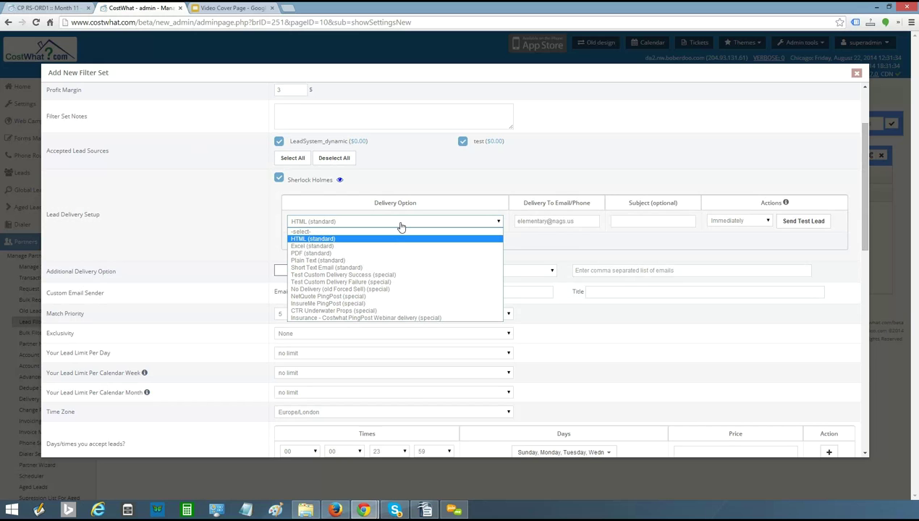
{"action": "left_click", "coordinate": [225, 207]}
Step: Examine the Match Priority setting and its available priority levels
{"action": "scroll", "coordinate": [225, 207], "scroll_direction": "down", "scroll_amount": 1}
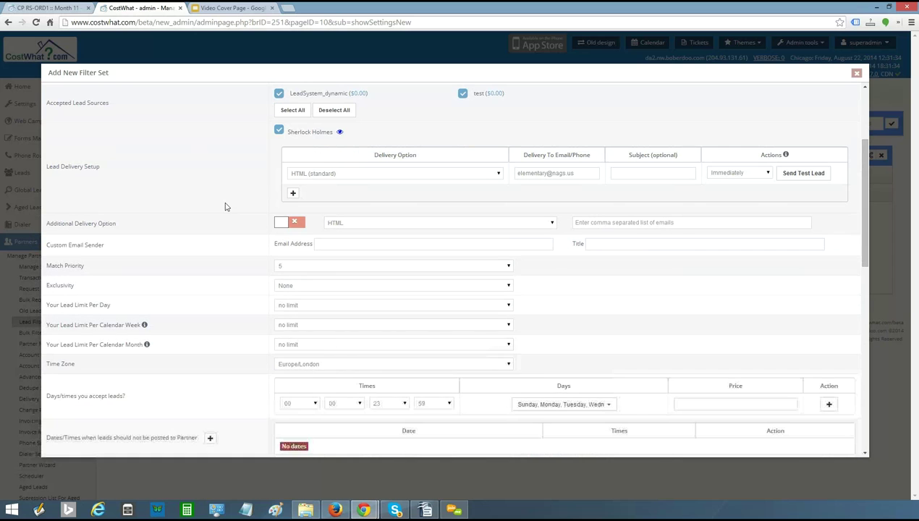
{"action": "scroll", "coordinate": [225, 207], "scroll_direction": "down", "scroll_amount": 2}
{"action": "left_click_drag", "start_coordinate": [65, 169], "coordinate": [275, 180]}
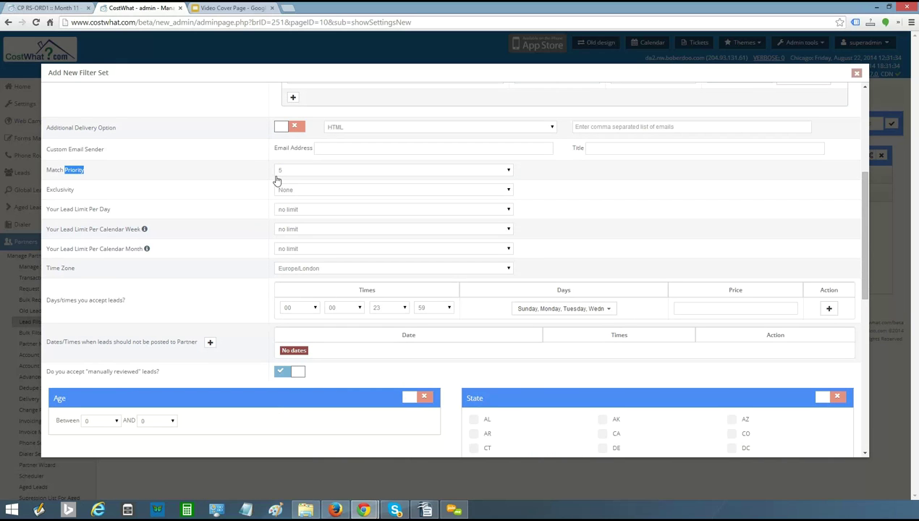
{"action": "left_click", "coordinate": [282, 173]}
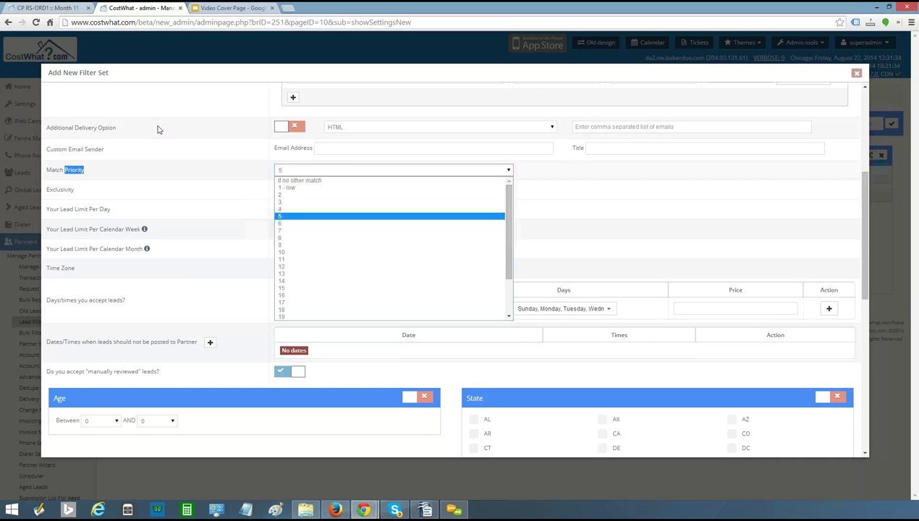
{"action": "triple_click", "coordinate": [210, 170]}
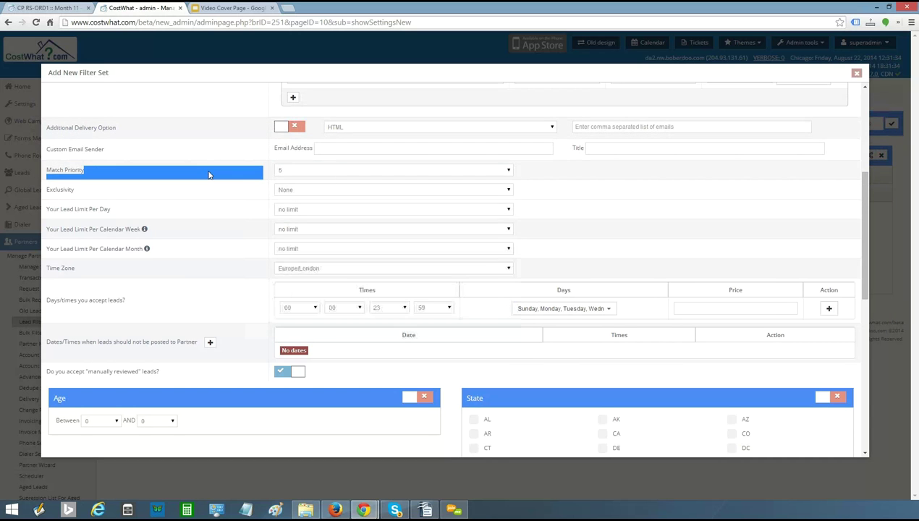
Step: Set the filter set's exclusivity to Exclusive
{"action": "triple_click", "coordinate": [109, 192]}
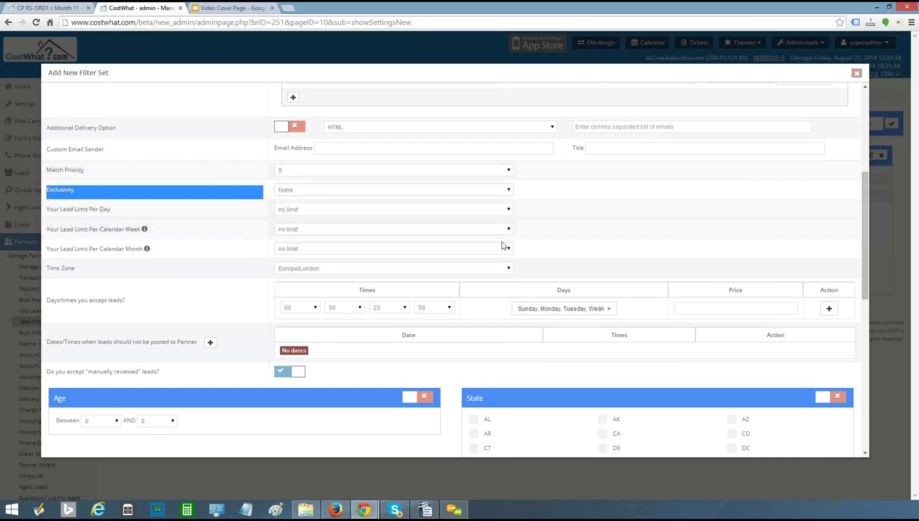
{"action": "left_click", "coordinate": [366, 192]}
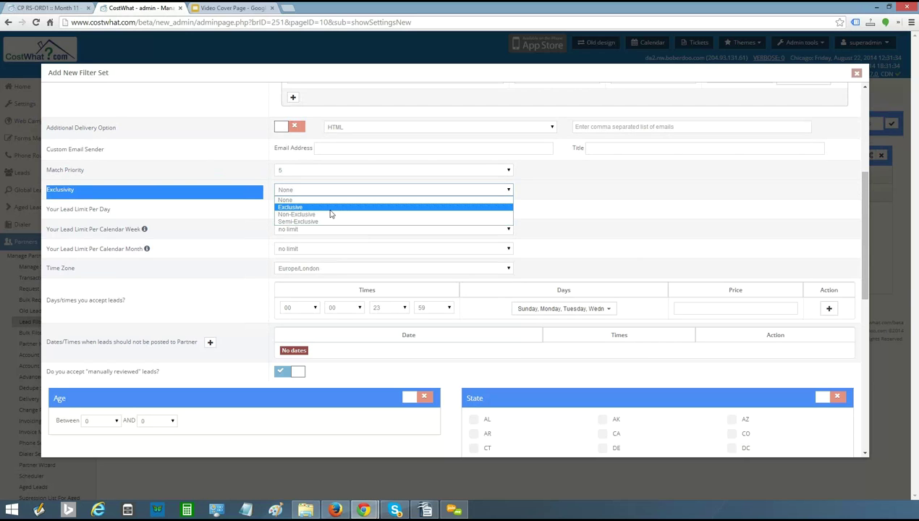
{"action": "left_click", "coordinate": [329, 208]}
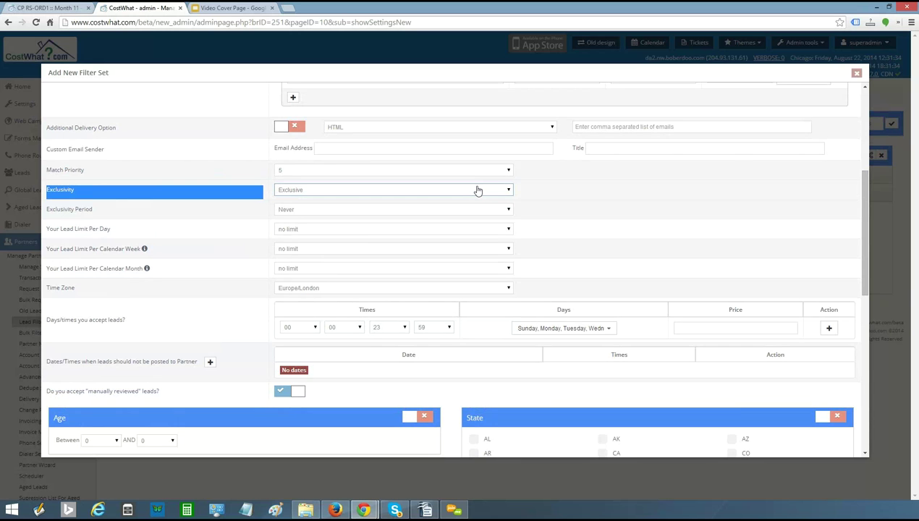
{"action": "left_click", "coordinate": [663, 222]}
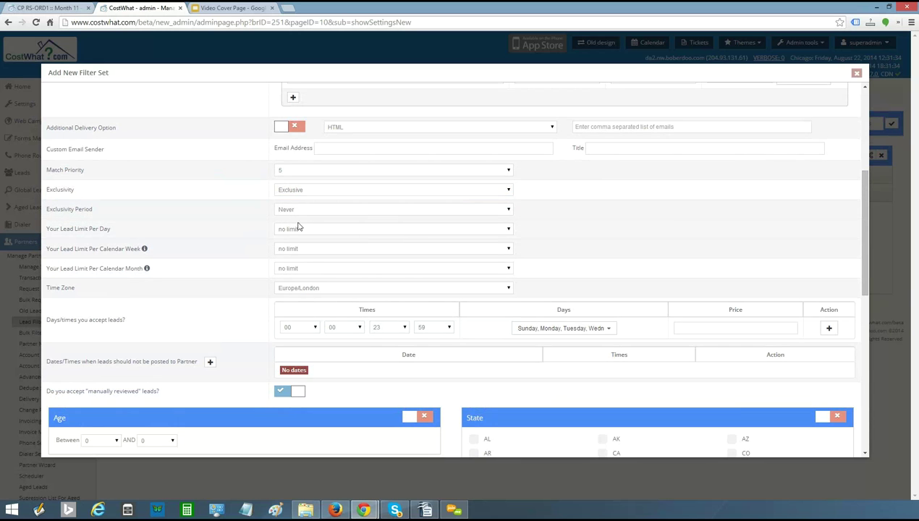
{"action": "scroll", "coordinate": [297, 227], "scroll_direction": "down", "scroll_amount": 1}
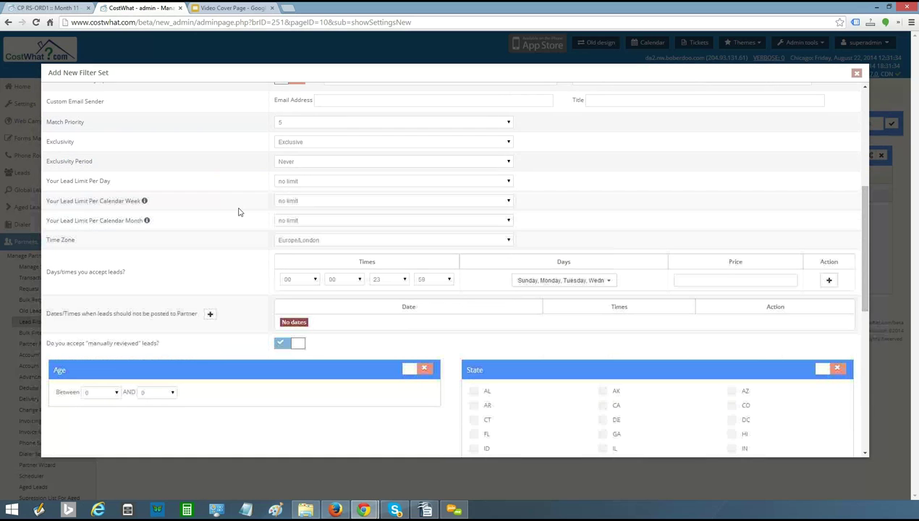
{"action": "double_click", "coordinate": [133, 200]}
{"action": "double_click", "coordinate": [133, 220]}
{"action": "scroll", "coordinate": [144, 202], "scroll_direction": "down", "scroll_amount": 1}
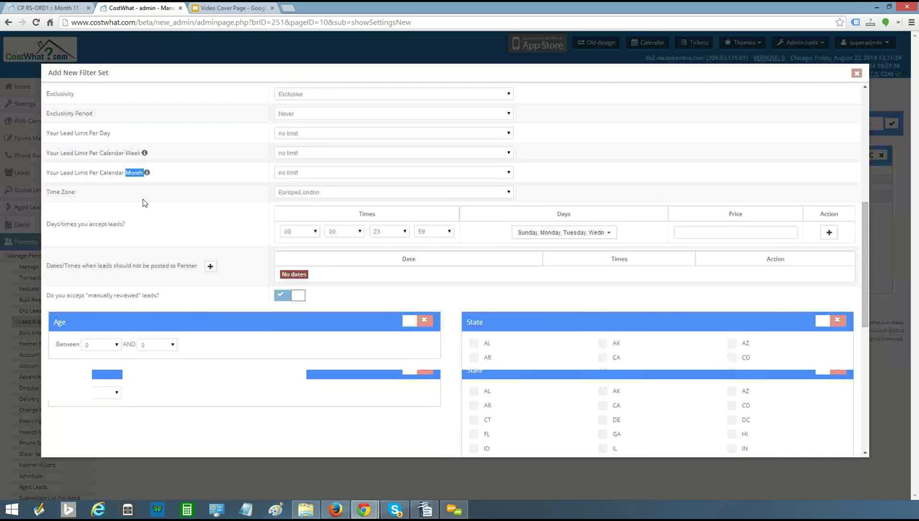
{"action": "double_click", "coordinate": [81, 223]}
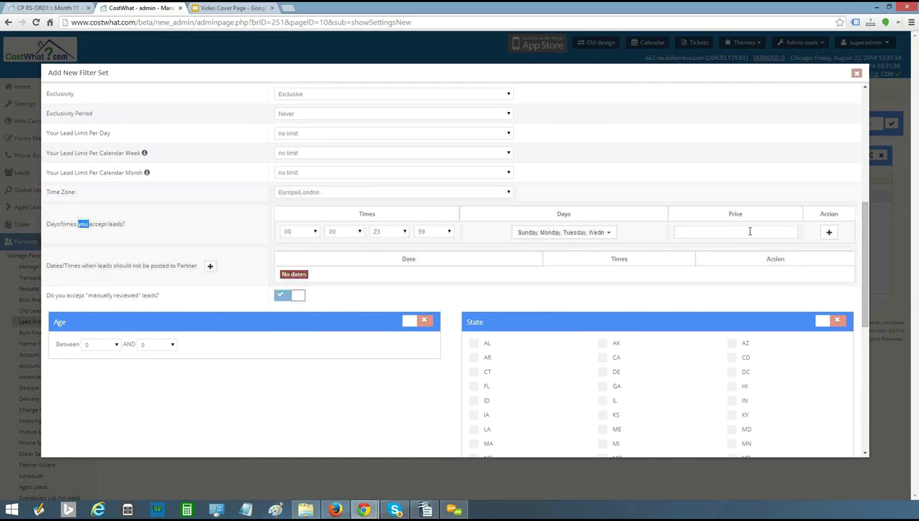
Step: Restrict the first row of lead acceptance times to Monday through Friday and set its price to 15
{"action": "left_click", "coordinate": [602, 234]}
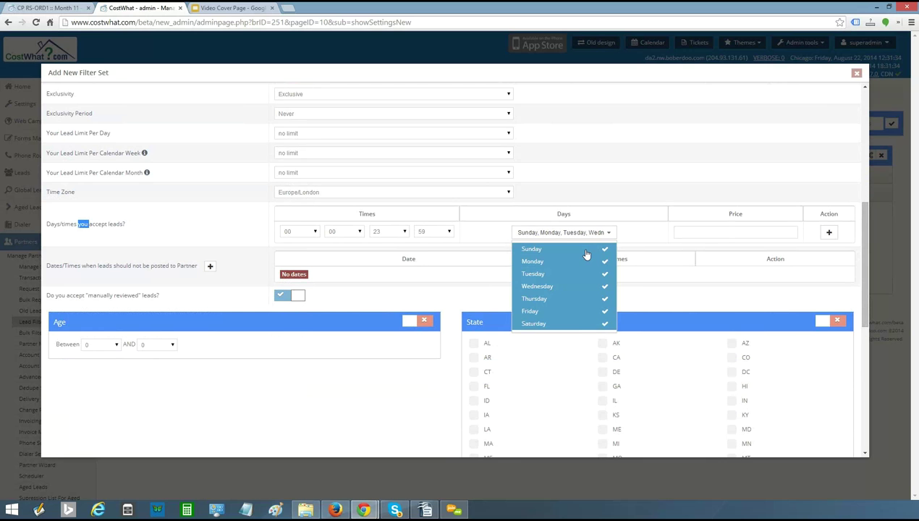
{"action": "left_click", "coordinate": [585, 250]}
{"action": "left_click", "coordinate": [571, 323]}
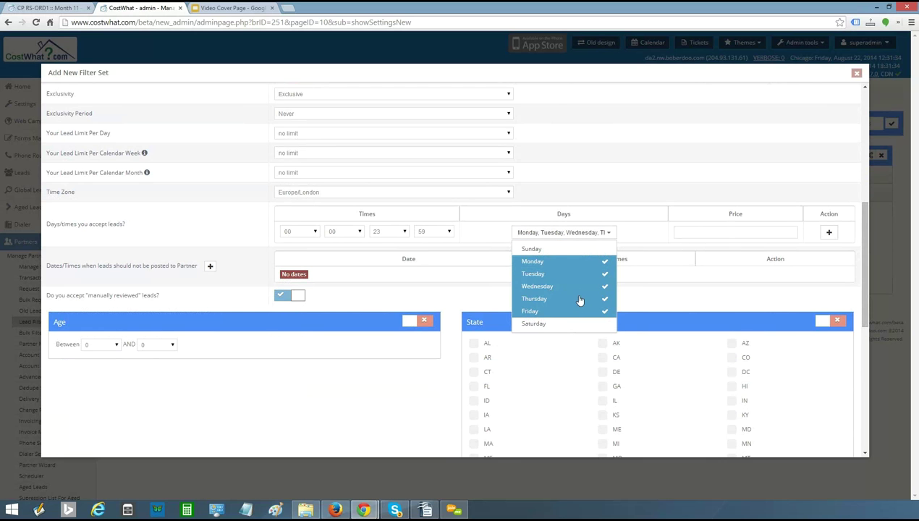
{"action": "left_click", "coordinate": [753, 231]}
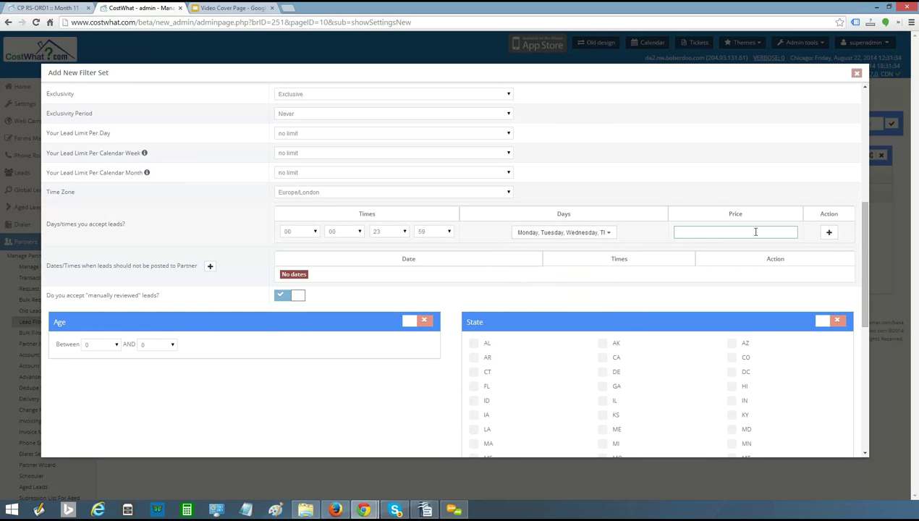
{"action": "type", "text": "15"}
Step: Add a second row of lead acceptance times without Sunday and Saturday, and set its price to 10
{"action": "left_click", "coordinate": [829, 232]}
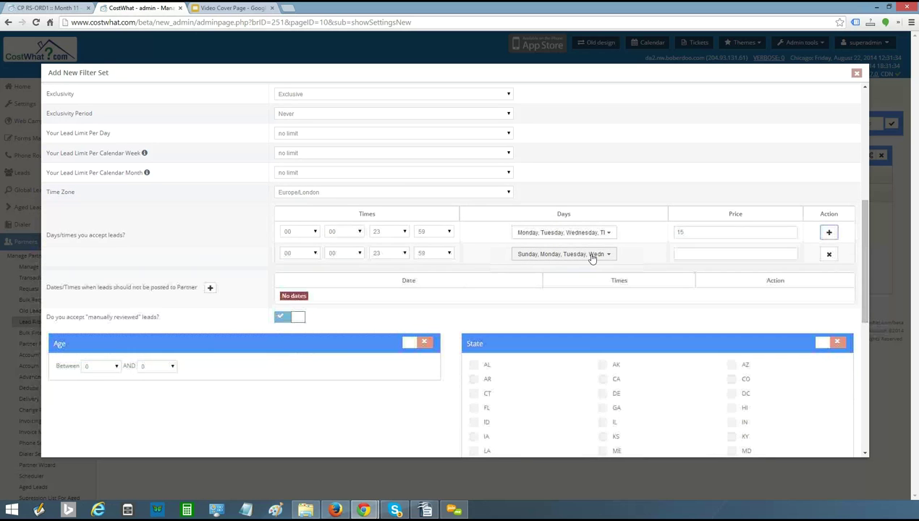
{"action": "left_click", "coordinate": [592, 258]}
{"action": "left_click", "coordinate": [557, 266]}
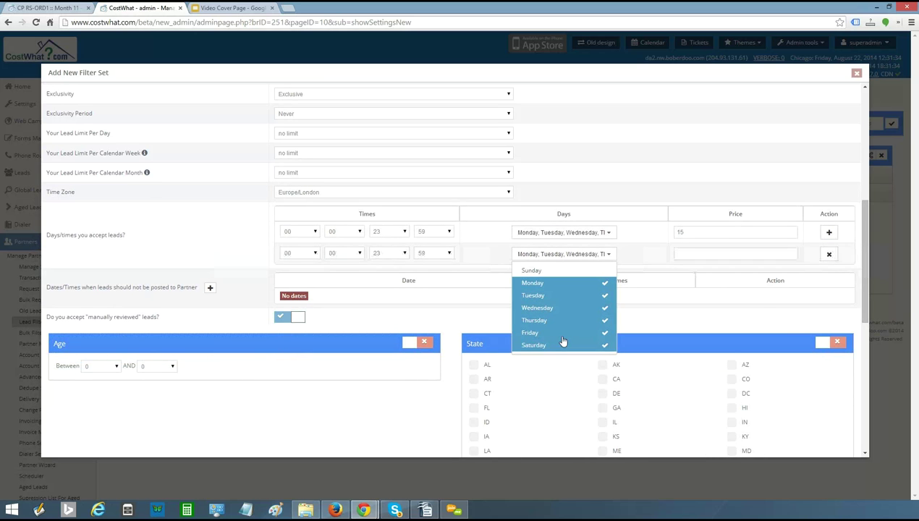
{"action": "left_click", "coordinate": [691, 252]}
{"action": "type", "text": "10"}
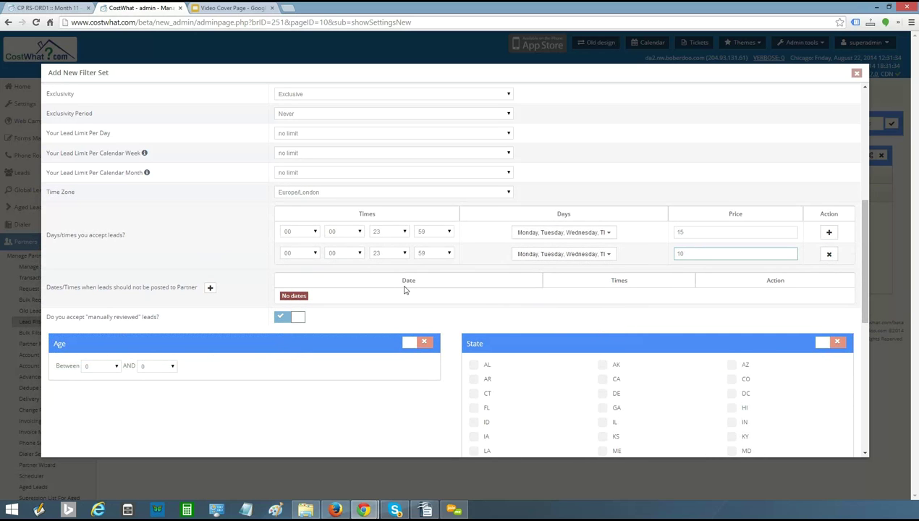
Step: Change the accepted days in the second acceptance row to Sunday and Saturday only
{"action": "left_click", "coordinate": [565, 254]}
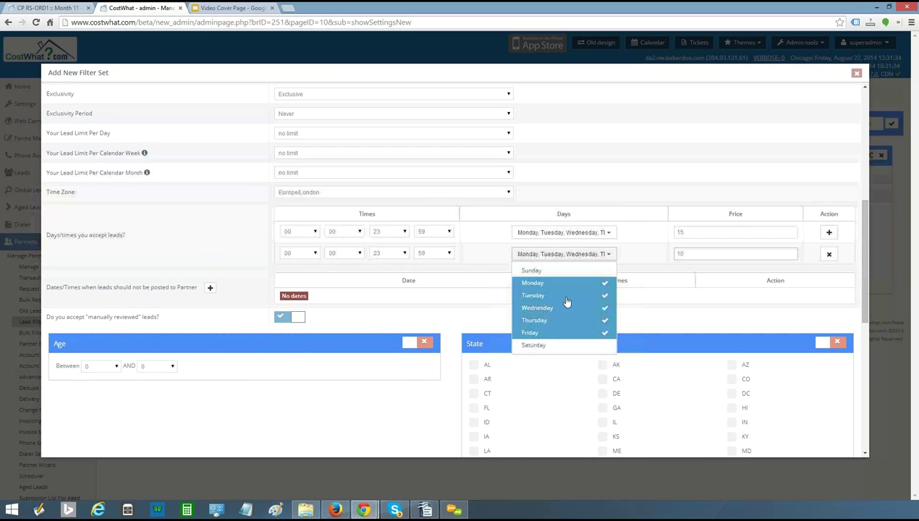
{"action": "left_click", "coordinate": [569, 283]}
{"action": "left_click", "coordinate": [570, 296]}
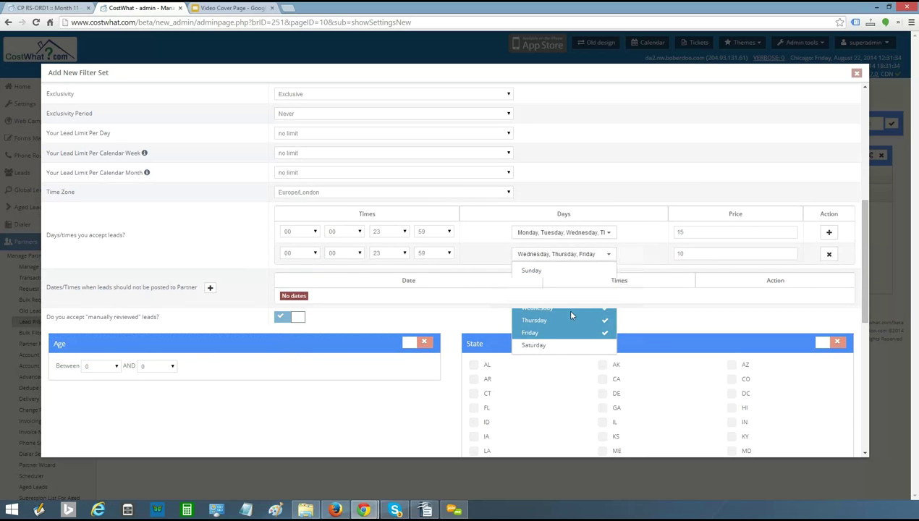
{"action": "left_click", "coordinate": [570, 255]}
{"action": "left_click", "coordinate": [570, 320]}
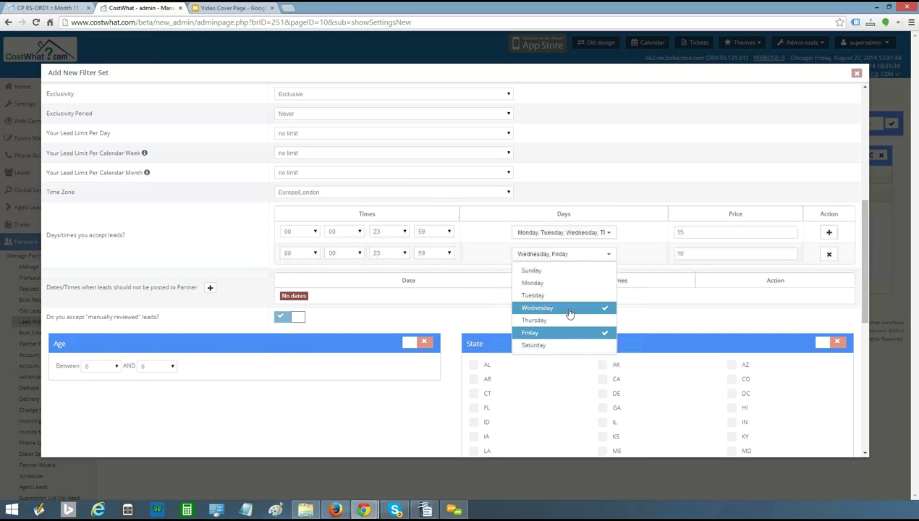
{"action": "left_click", "coordinate": [570, 308]}
{"action": "left_click", "coordinate": [564, 333]}
{"action": "left_click", "coordinate": [557, 270]}
{"action": "left_click", "coordinate": [558, 345]}
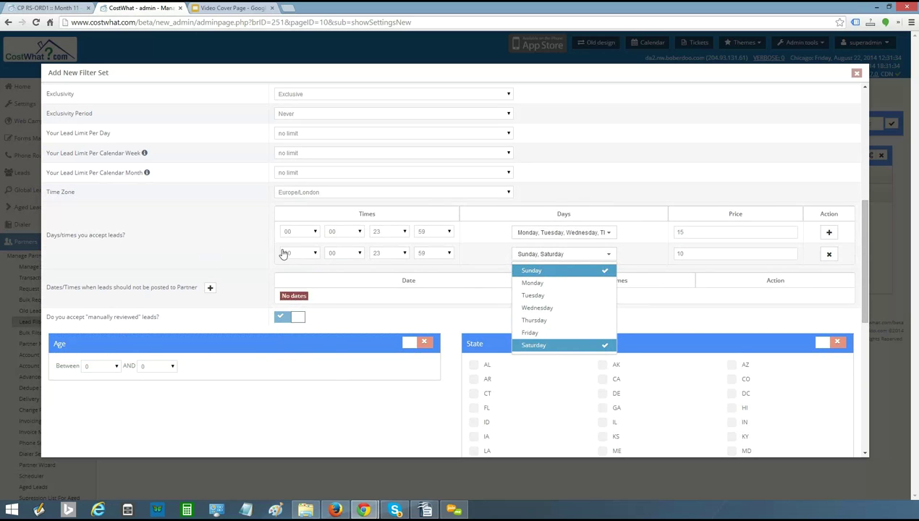
{"action": "left_click", "coordinate": [251, 265]}
Step: Enable the Age filter and set its range between 18 and 55
{"action": "scroll", "coordinate": [248, 268], "scroll_direction": "down", "scroll_amount": 1}
{"action": "scroll", "coordinate": [247, 268], "scroll_direction": "down", "scroll_amount": 3}
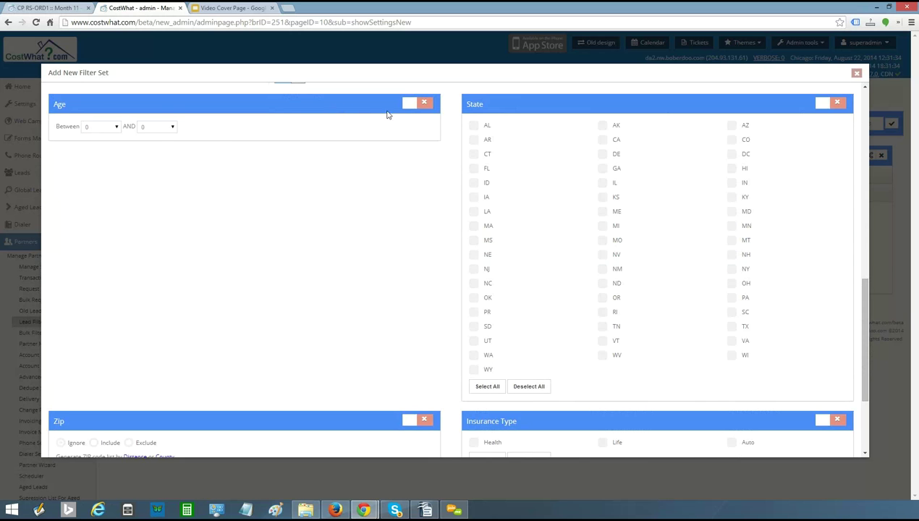
{"action": "left_click", "coordinate": [408, 105]}
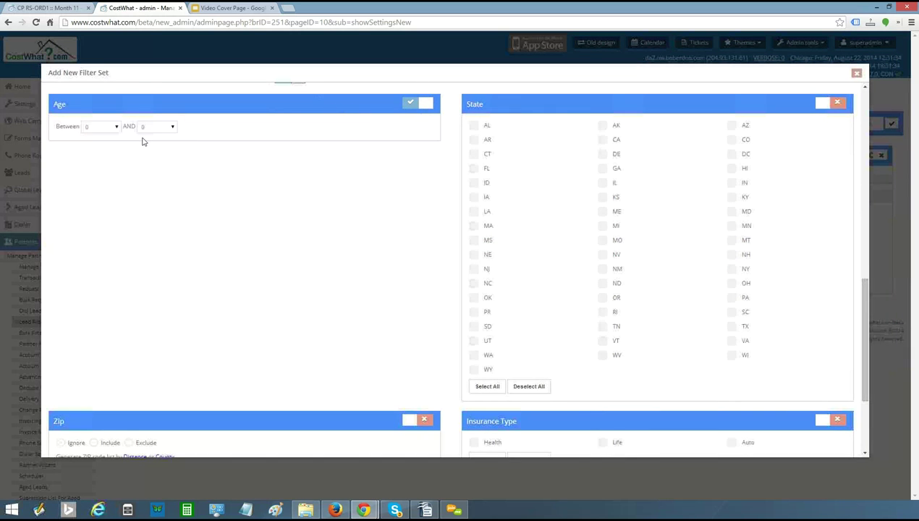
{"action": "left_click", "coordinate": [96, 128]}
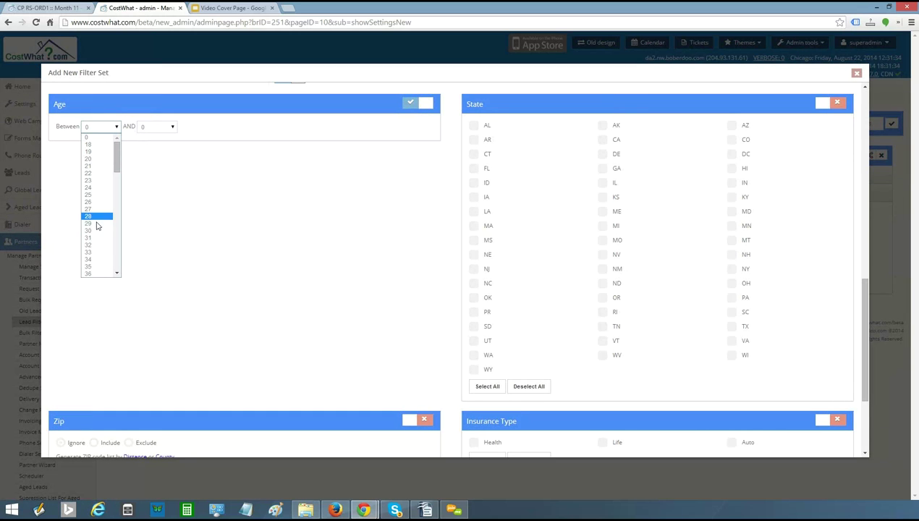
{"action": "left_click", "coordinate": [96, 139]}
{"action": "left_click", "coordinate": [157, 126]}
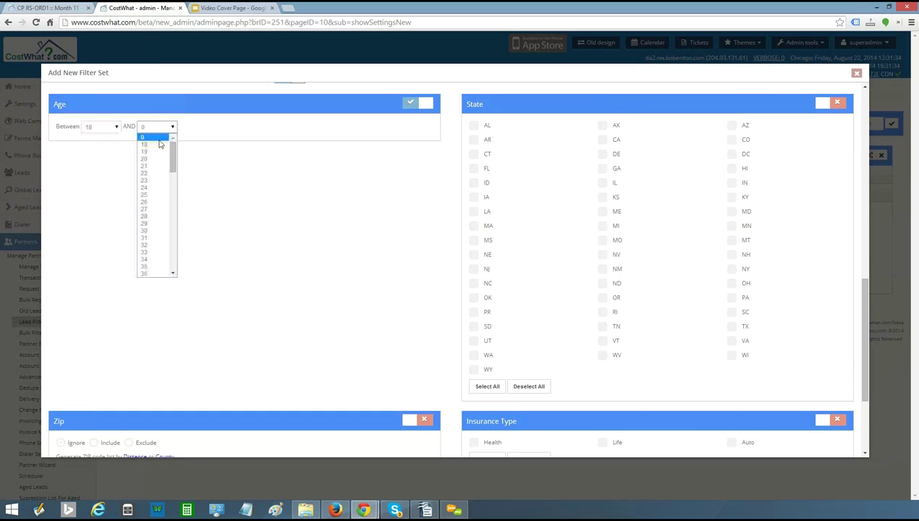
{"action": "scroll", "coordinate": [163, 239], "scroll_direction": "down", "scroll_amount": 5}
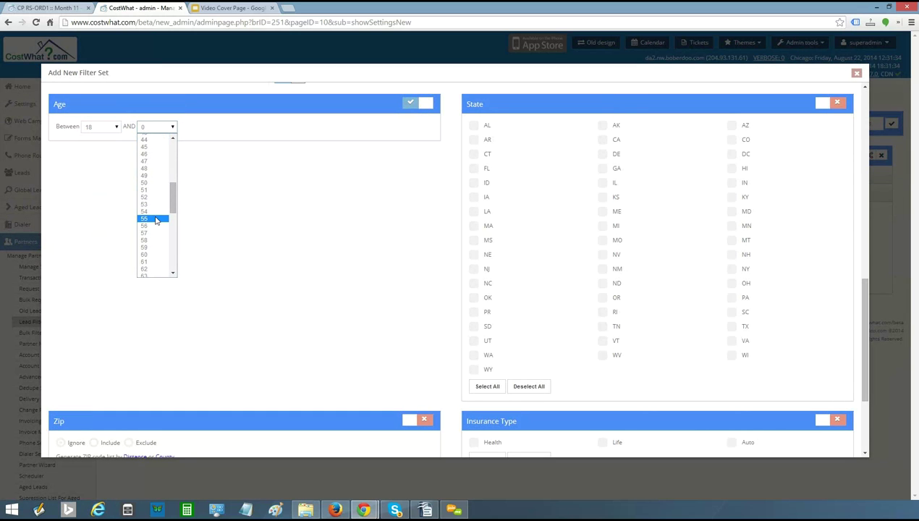
{"action": "left_click", "coordinate": [149, 218]}
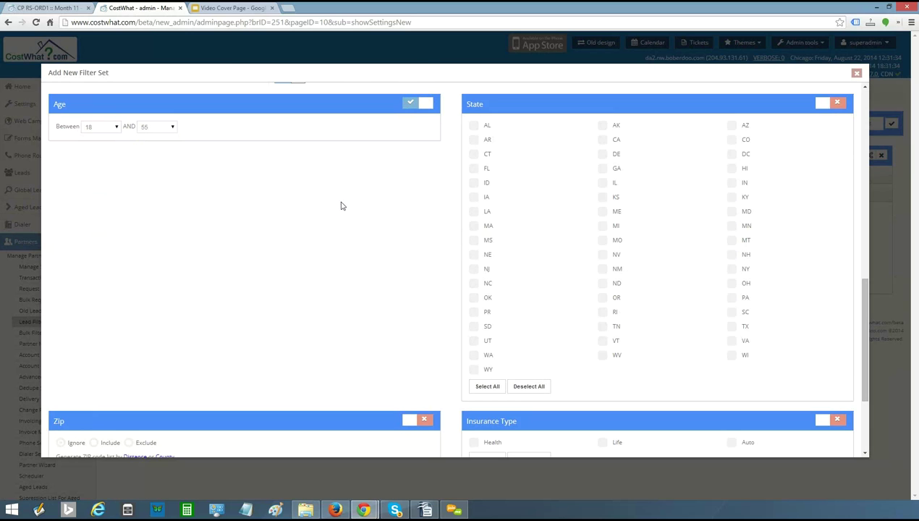
Step: Enable the State filter and try selecting IL
{"action": "left_click", "coordinate": [824, 105]}
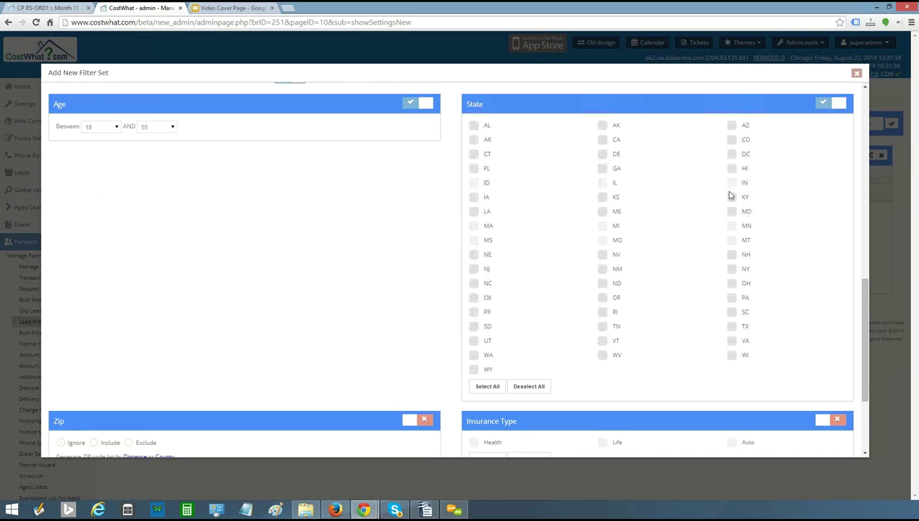
{"action": "left_click", "coordinate": [606, 184]}
{"action": "left_click", "coordinate": [838, 103]}
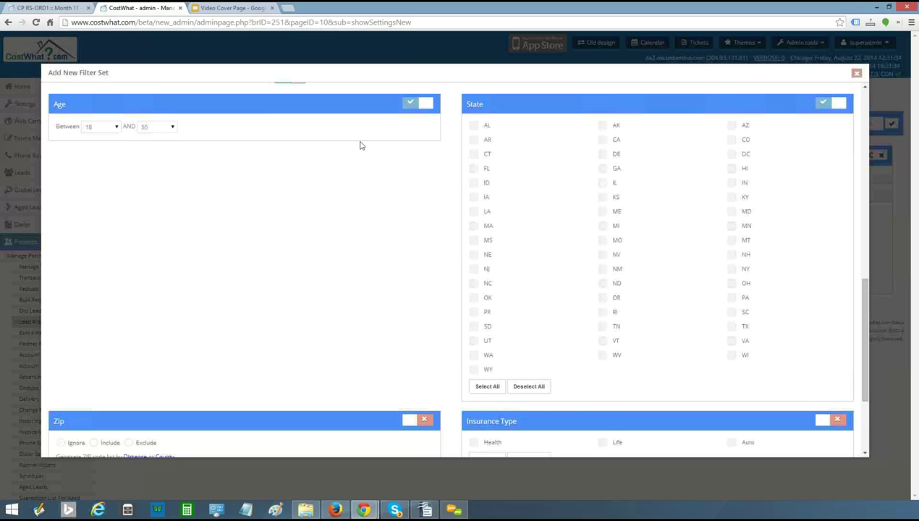
Step: Enable the Zip filter in Include mode and open the distance-based ZIP list generator
{"action": "scroll", "coordinate": [324, 202], "scroll_direction": "down", "scroll_amount": 3}
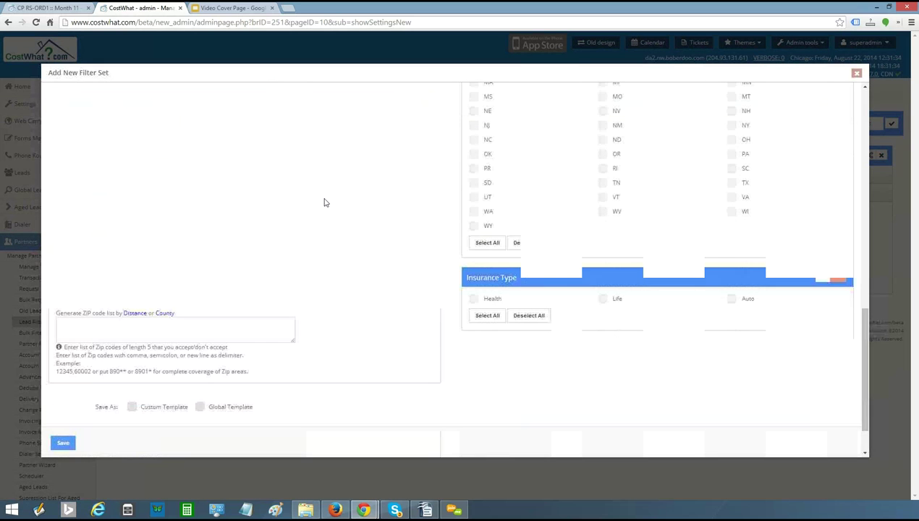
{"action": "left_click", "coordinate": [410, 279]}
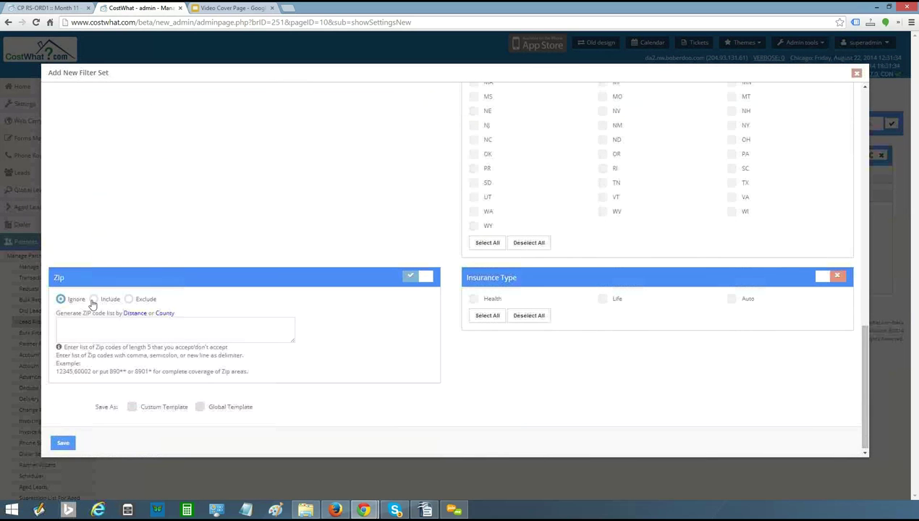
{"action": "left_click", "coordinate": [92, 300]}
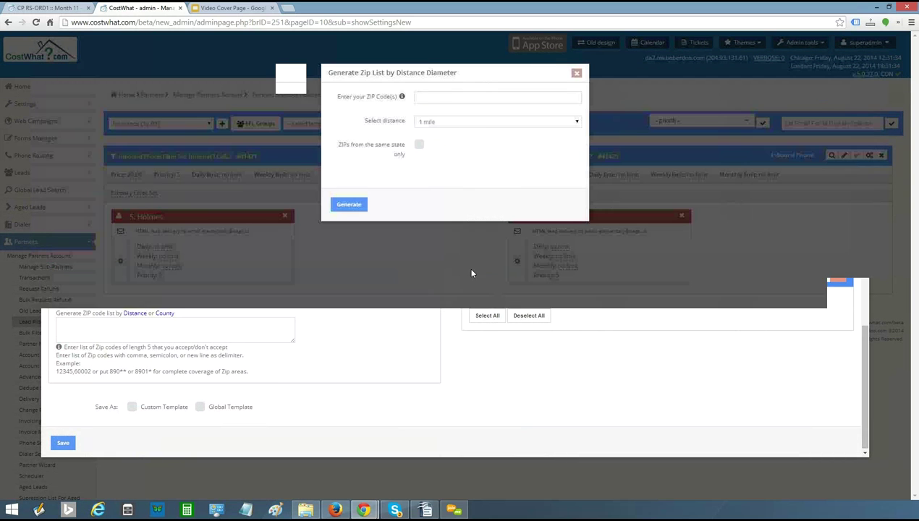
Step: Generate a list of same-state ZIP codes within 30 miles of 60654 and close the generator
{"action": "left_click", "coordinate": [441, 96]}
{"action": "type", "text": "60654"}
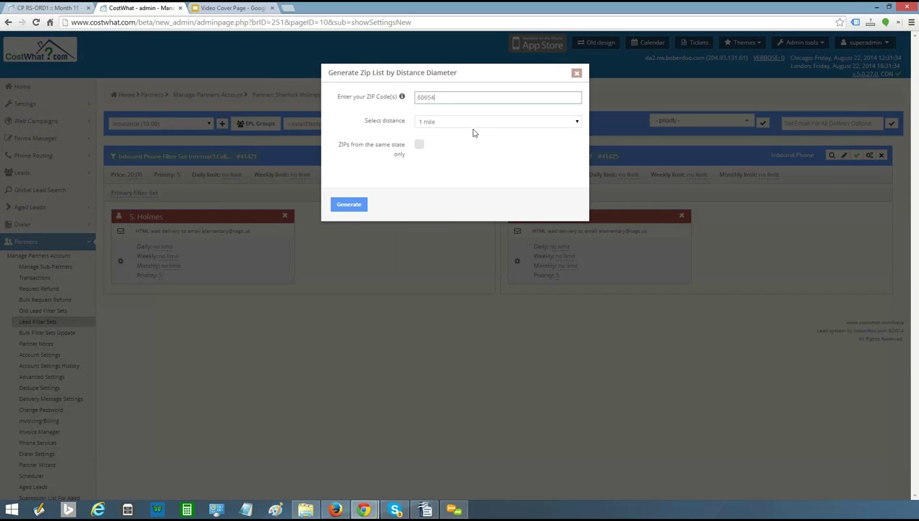
{"action": "left_click", "coordinate": [471, 122]}
{"action": "scroll", "coordinate": [463, 210], "scroll_direction": "down", "scroll_amount": 3}
{"action": "left_click", "coordinate": [455, 218]}
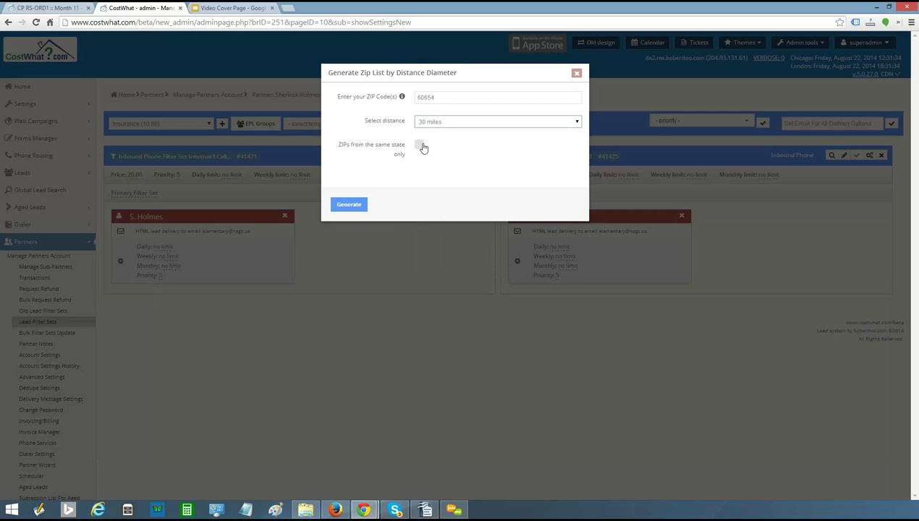
{"action": "left_click", "coordinate": [420, 147]}
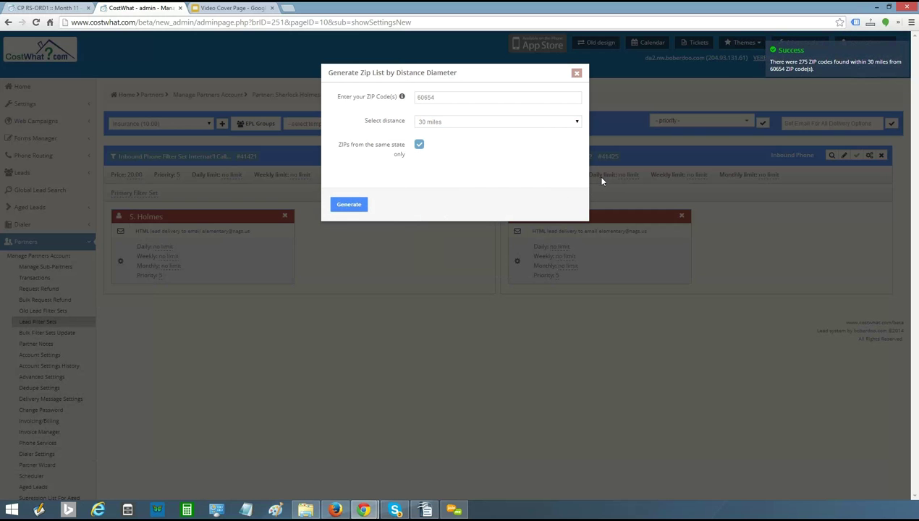
{"action": "left_click", "coordinate": [576, 73]}
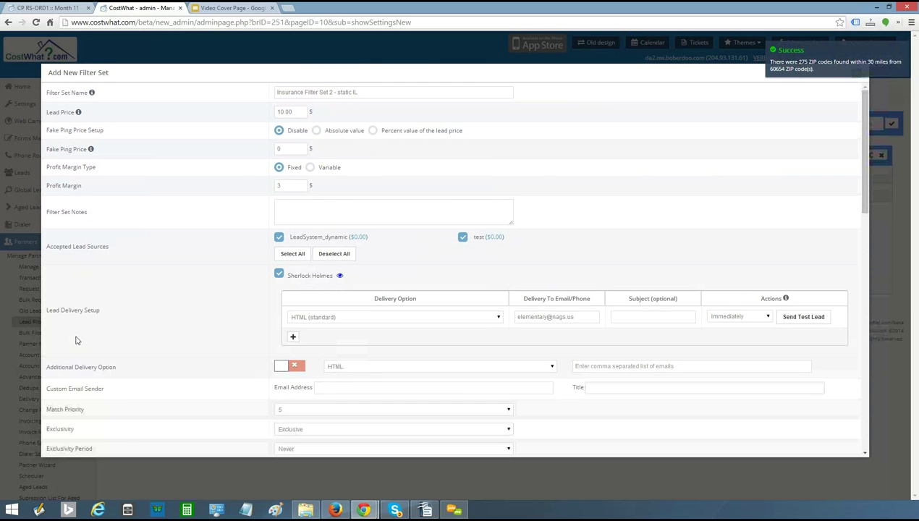
Step: Review the generated list and the wildcard format example in the Zip filter
{"action": "scroll", "coordinate": [105, 339], "scroll_direction": "down", "scroll_amount": 15}
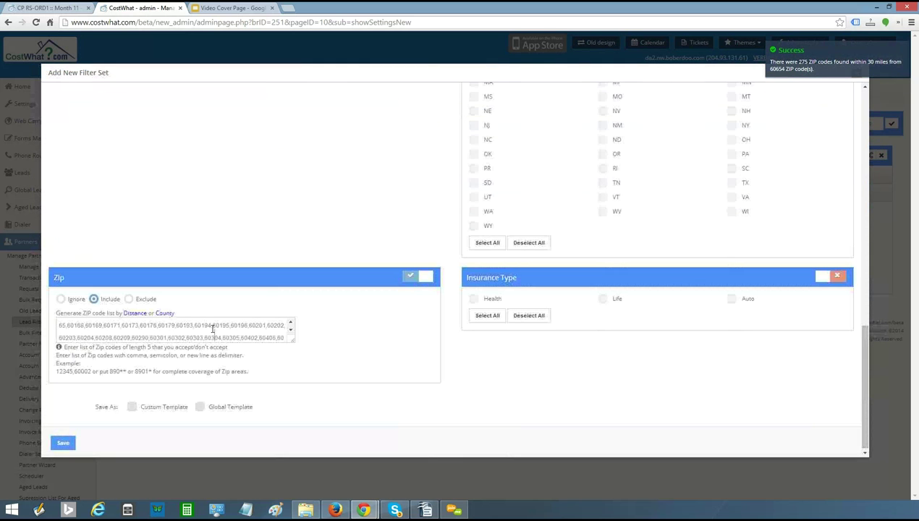
{"action": "left_click", "coordinate": [213, 329]}
{"action": "key", "text": "ctrl+a"}
{"action": "left_click_drag", "start_coordinate": [115, 371], "coordinate": [119, 371]}
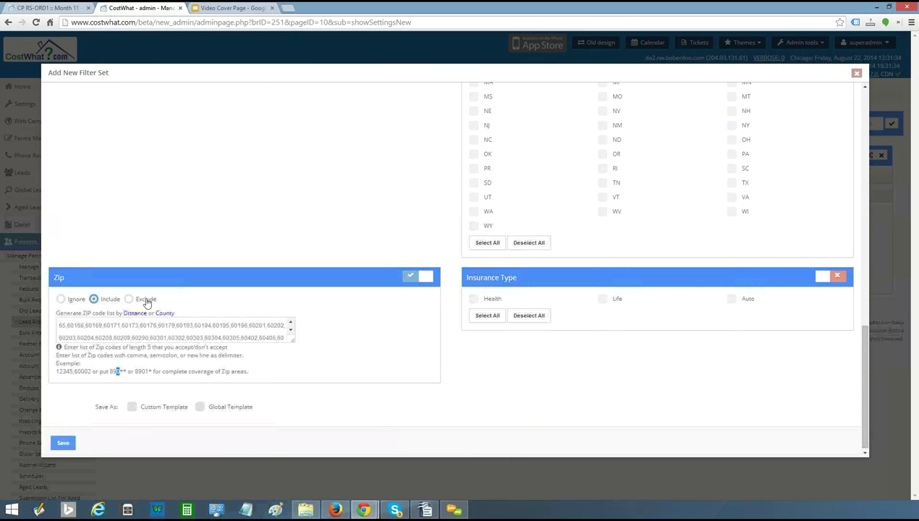
{"action": "scroll", "coordinate": [522, 336], "scroll_direction": "down", "scroll_amount": 1}
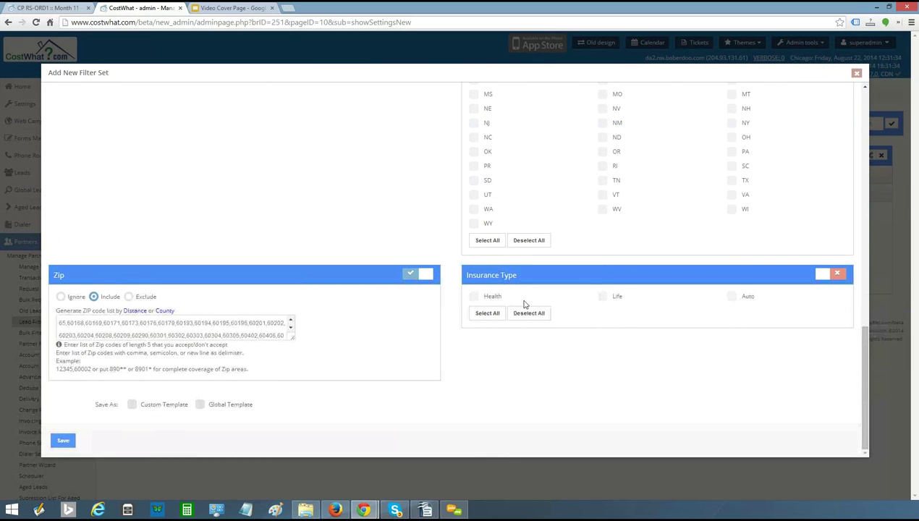
Step: Enable the Insurance Type filter for Auto and save the filter set
{"action": "triple_click", "coordinate": [497, 273]}
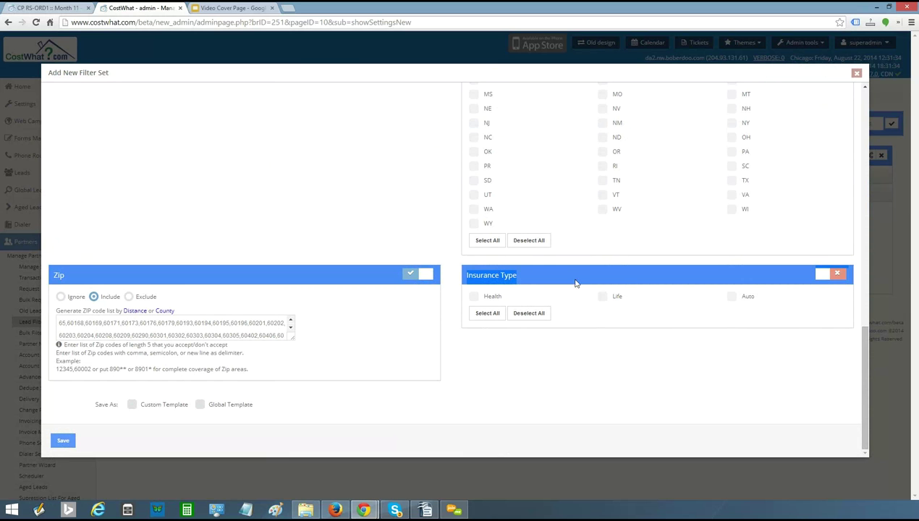
{"action": "left_click", "coordinate": [821, 275]}
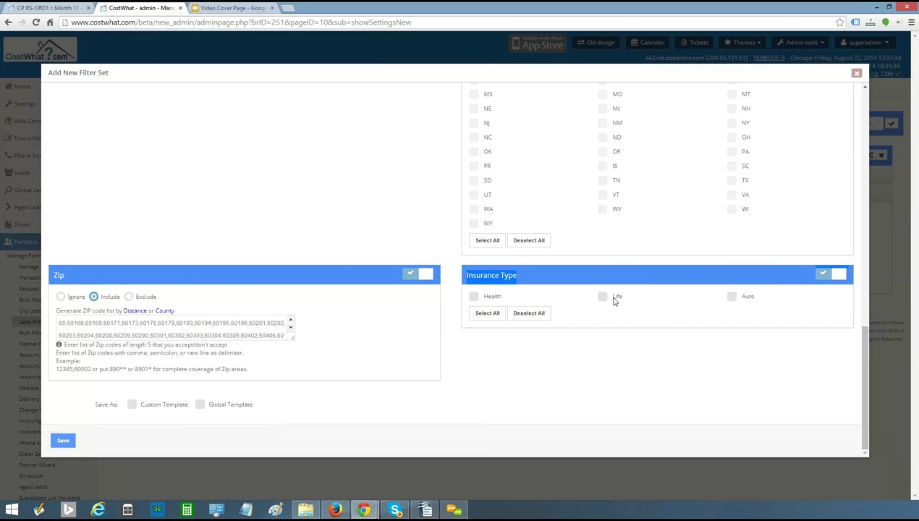
{"action": "left_click", "coordinate": [732, 298]}
{"action": "left_click", "coordinate": [63, 440]}
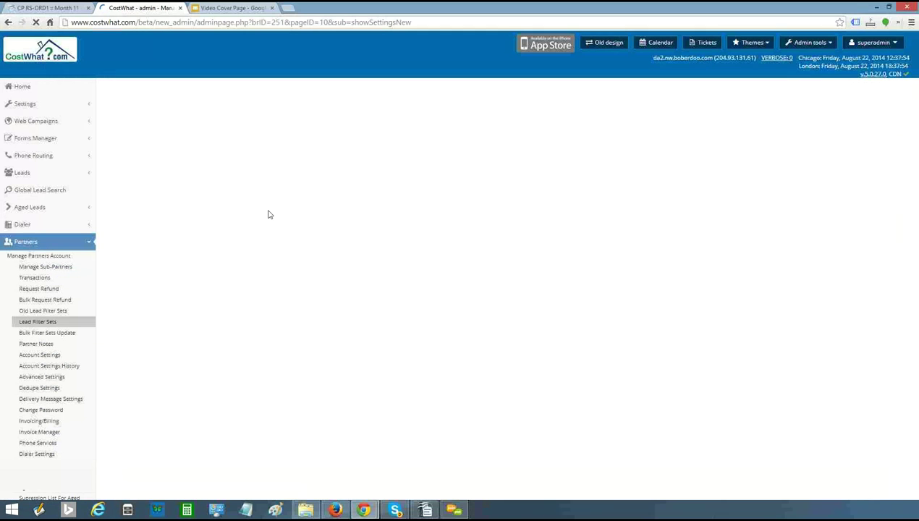
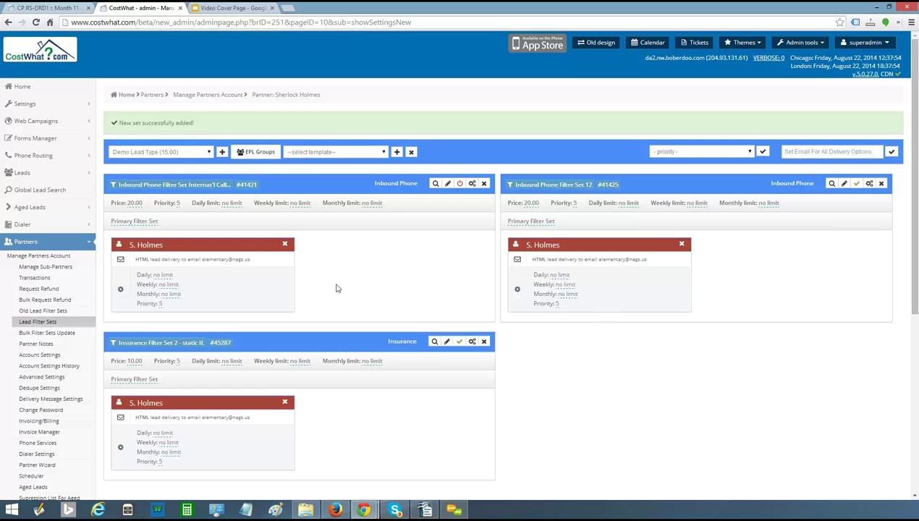
Step: Start a new filter set for the Insurance lead type and name it "Insurance Filter Set 4 - dynamic"
{"action": "left_click", "coordinate": [173, 152]}
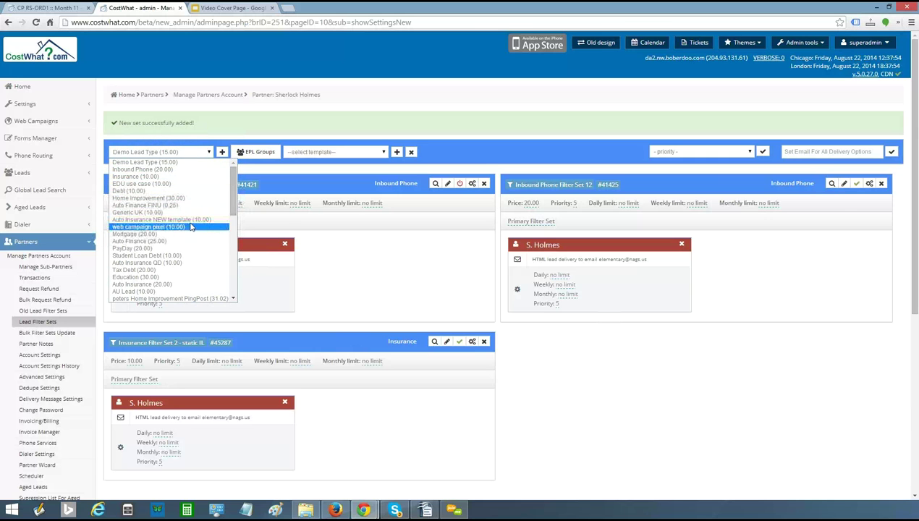
{"action": "left_click", "coordinate": [138, 176]}
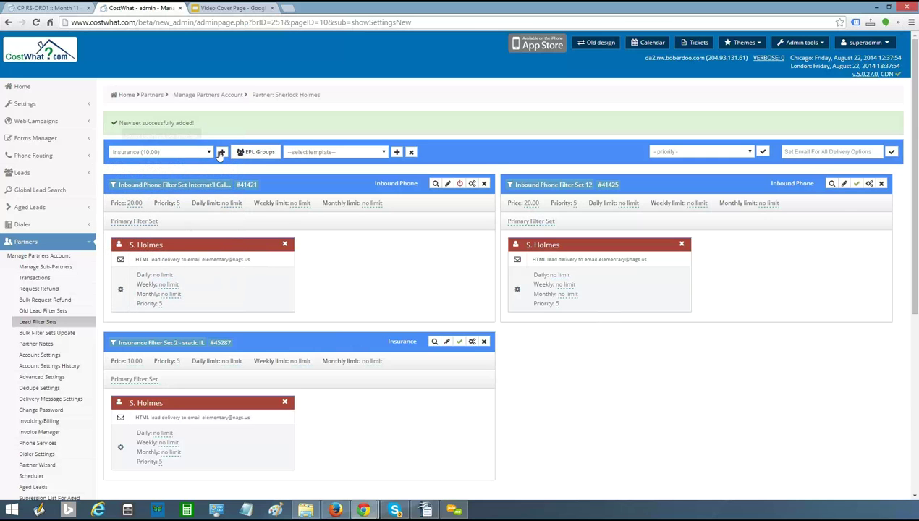
{"action": "left_click", "coordinate": [222, 153]}
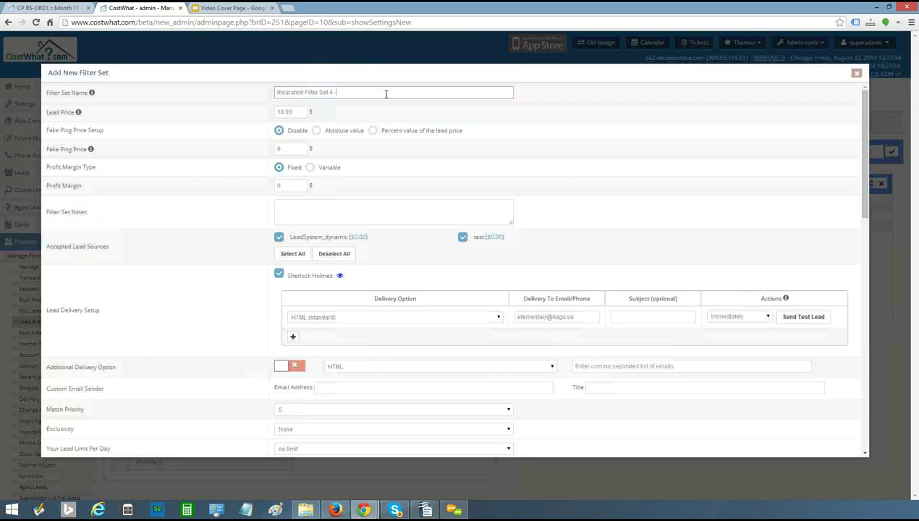
{"action": "type", "text": "dynamic"}
Step: Set the new filter set's lead price to 0.00
{"action": "double_click", "coordinate": [301, 112]}
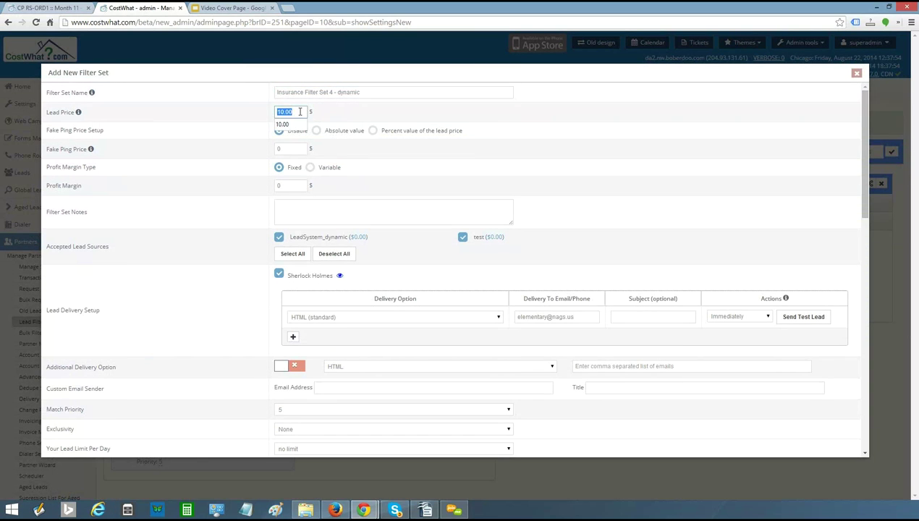
{"action": "key", "text": "BackSpace"}
{"action": "type", "text": ".00"}
{"action": "left_click", "coordinate": [213, 131]}
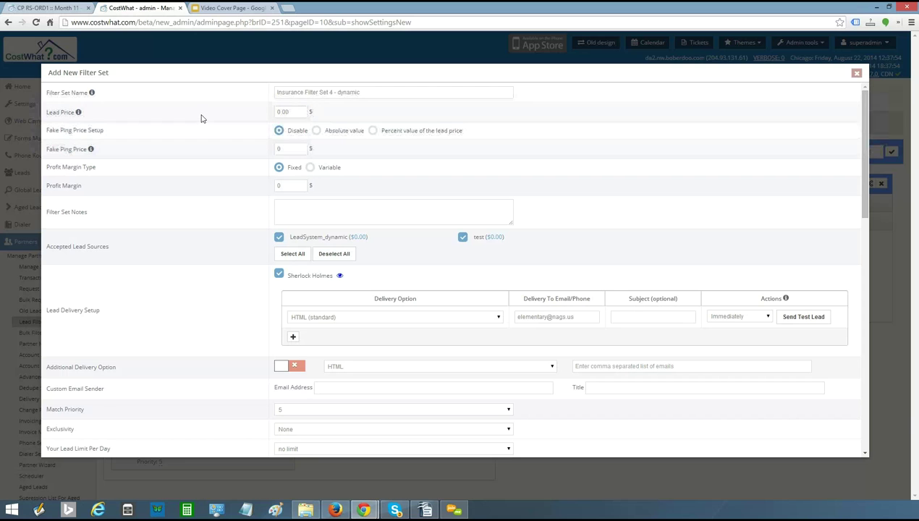
Step: Switch the profit margin type to Variable and add a second row to the profit margin matrix
{"action": "scroll", "coordinate": [202, 118], "scroll_direction": "down", "scroll_amount": 1}
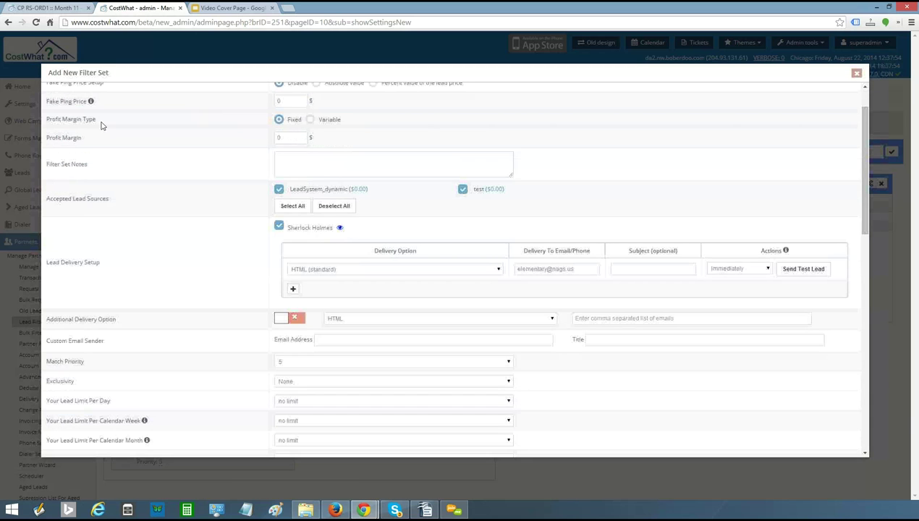
{"action": "left_click_drag", "start_coordinate": [101, 126], "coordinate": [296, 105]}
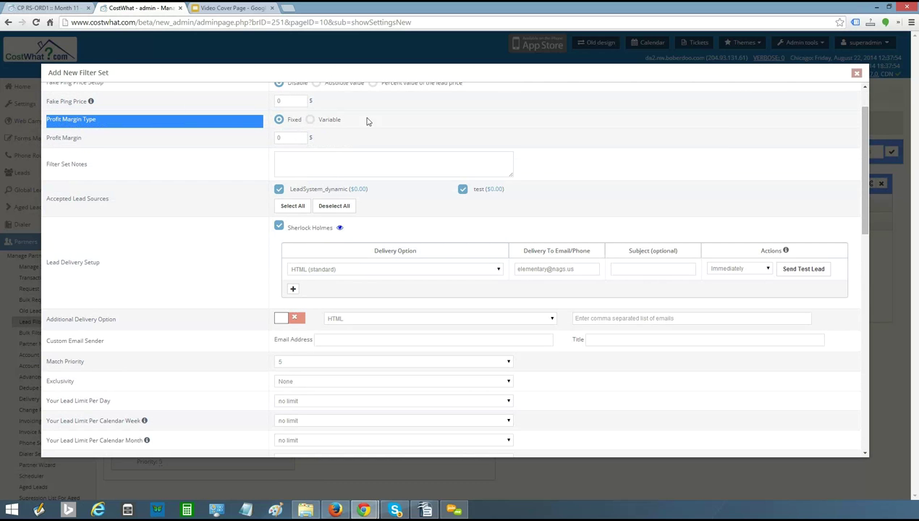
{"action": "scroll", "coordinate": [390, 120], "scroll_direction": "up", "scroll_amount": 1}
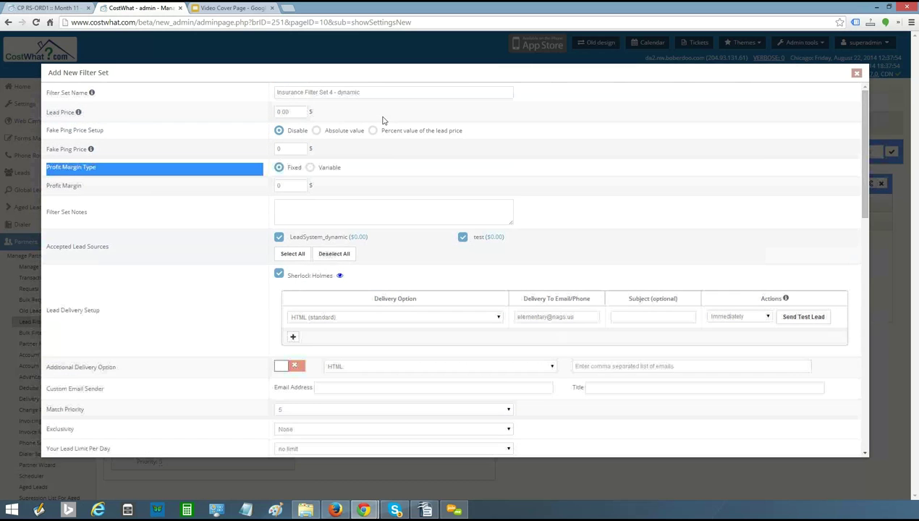
{"action": "left_click", "coordinate": [335, 168]}
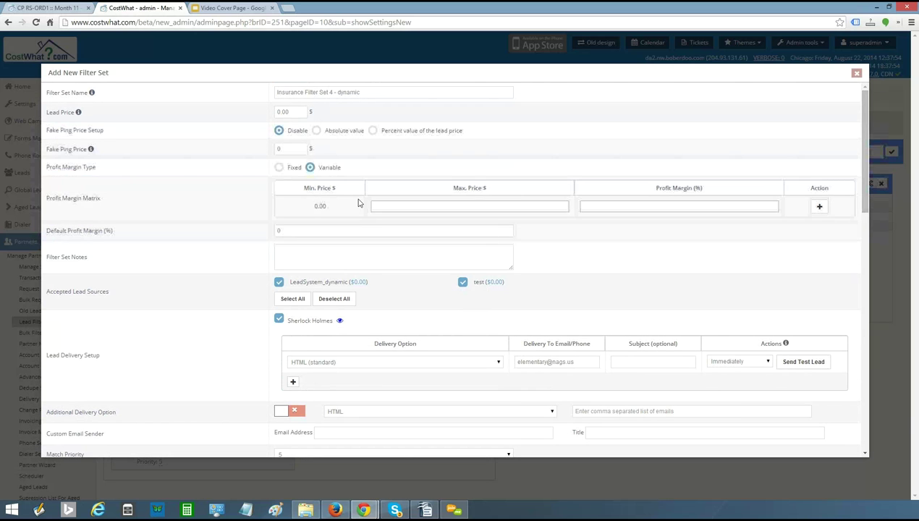
{"action": "left_click", "coordinate": [816, 208]}
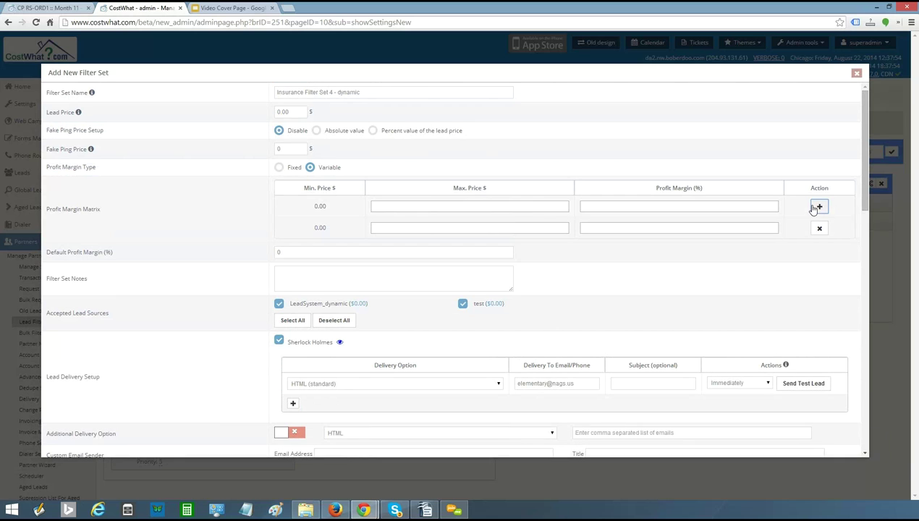
Step: Fill the profit margin matrix with a 10% margin up to $10 and a 15% margin up to $25
{"action": "left_click", "coordinate": [531, 210]}
{"action": "type", "text": "10"}
{"action": "key", "text": "Tab"}
{"action": "type", "text": "10"}
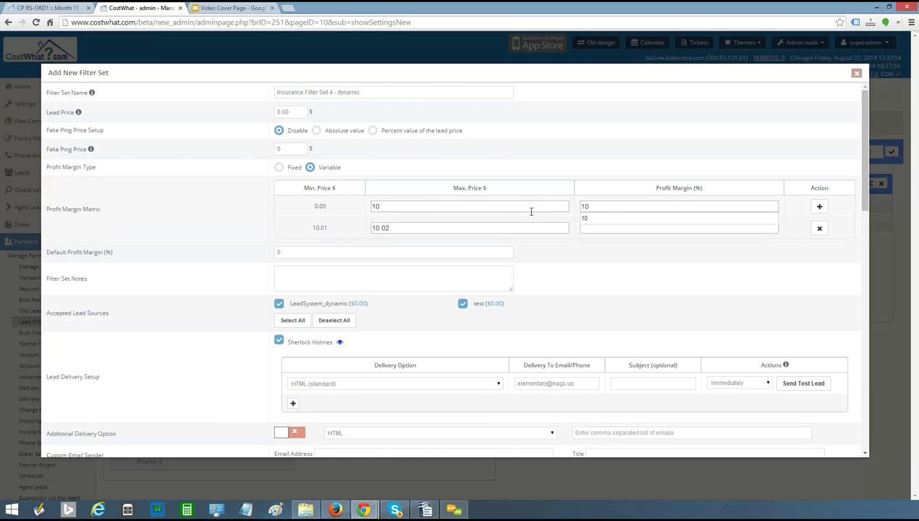
{"action": "key", "text": "Tab"}
{"action": "key", "text": "Tab"}
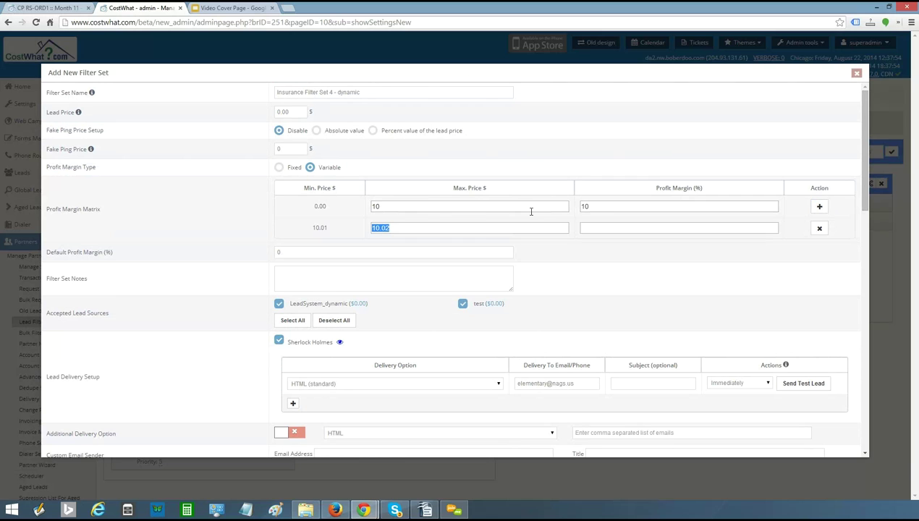
{"action": "type", "text": "25"}
{"action": "key", "text": "Tab"}
{"action": "type", "text": "15"}
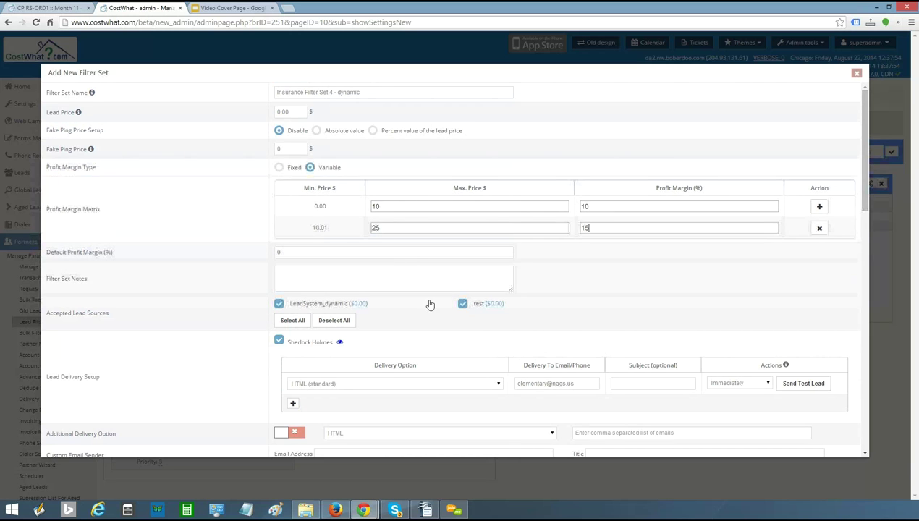
Step: Set the default profit margin to 25%
{"action": "double_click", "coordinate": [416, 251]}
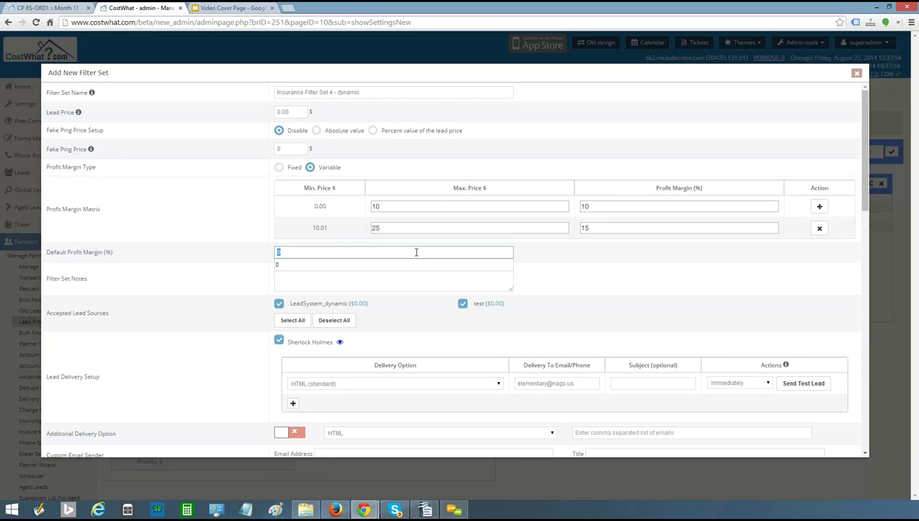
{"action": "type", "text": "25"}
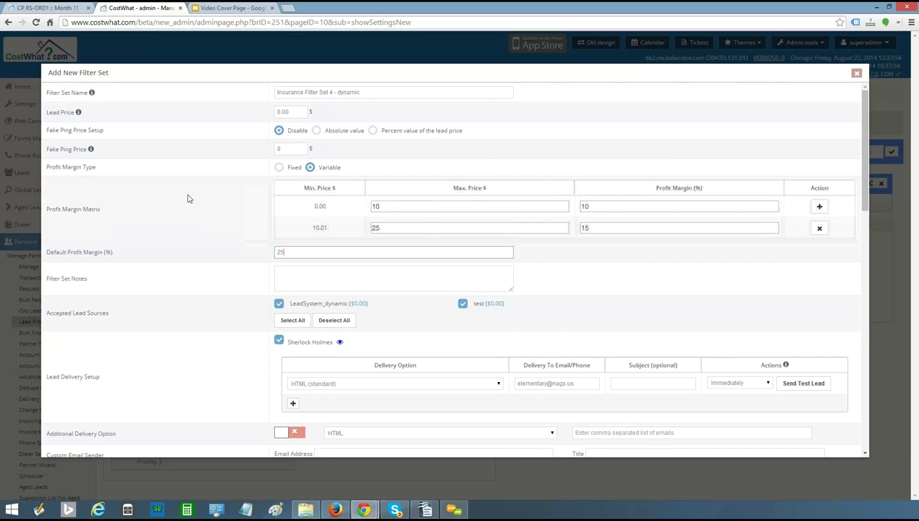
{"action": "left_click", "coordinate": [193, 201]}
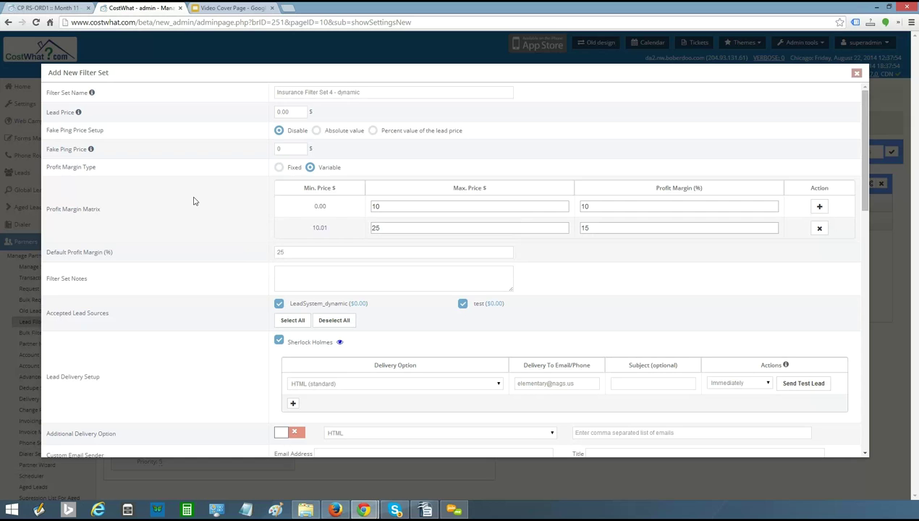
Step: Review the delivery options offered in the lead delivery setup without changing the selected one
{"action": "scroll", "coordinate": [193, 201], "scroll_direction": "down", "scroll_amount": 1}
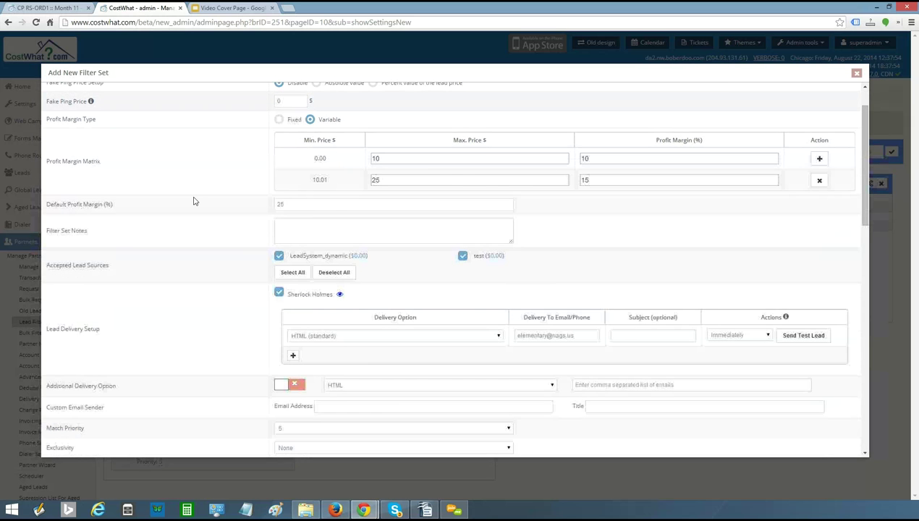
{"action": "scroll", "coordinate": [193, 201], "scroll_direction": "down", "scroll_amount": 1}
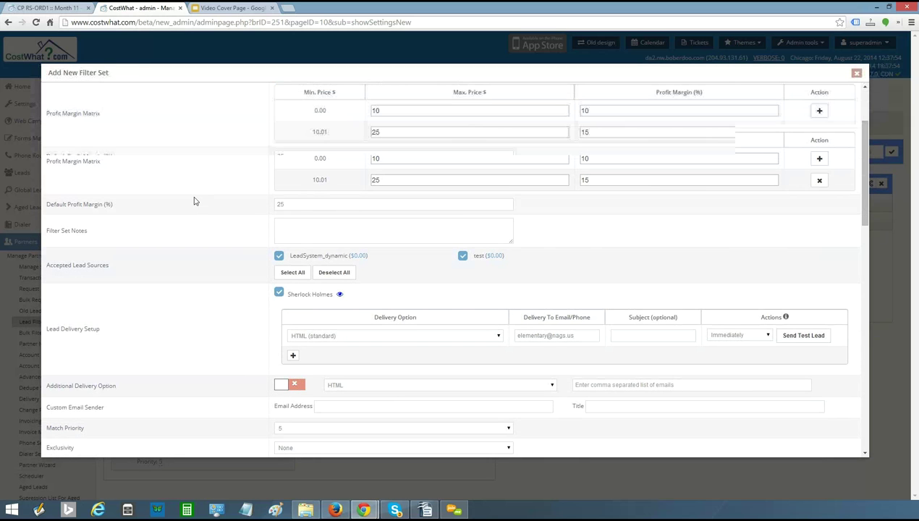
{"action": "scroll", "coordinate": [362, 210], "scroll_direction": "down", "scroll_amount": 1}
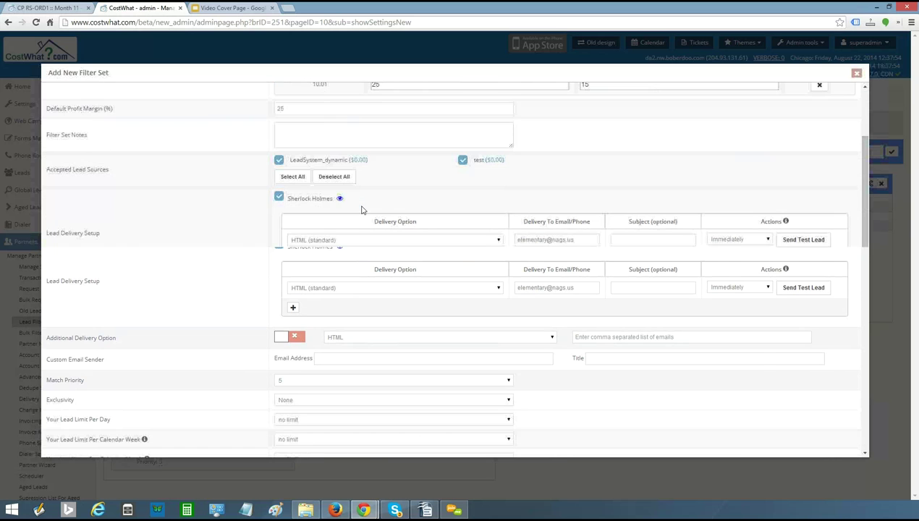
{"action": "scroll", "coordinate": [266, 200], "scroll_direction": "down", "scroll_amount": 1}
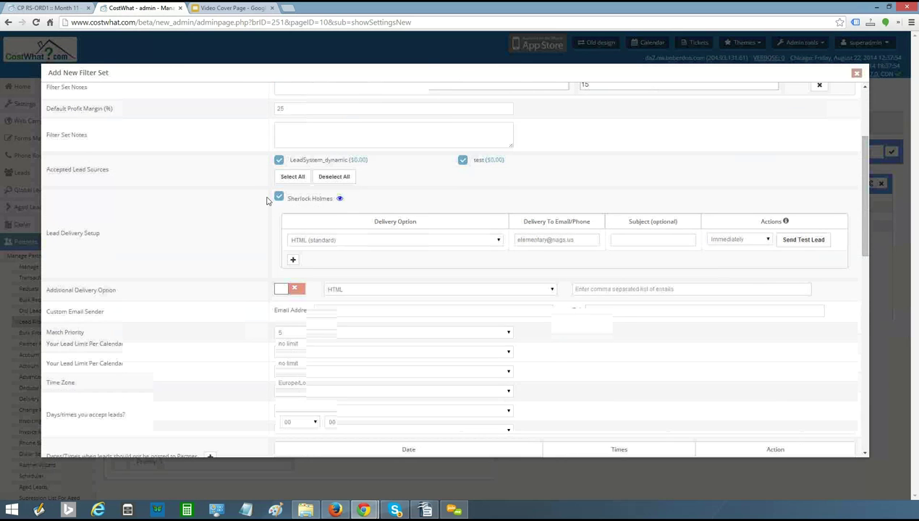
{"action": "left_click", "coordinate": [437, 192]}
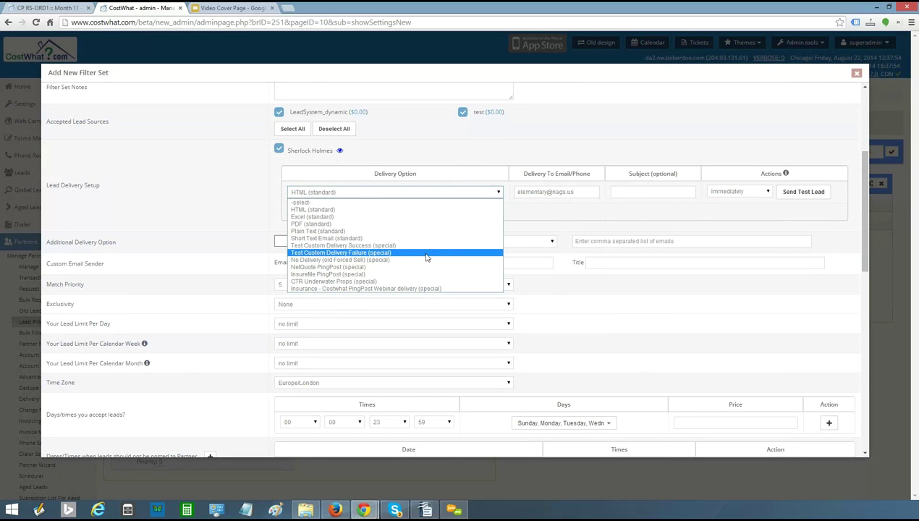
{"action": "left_click", "coordinate": [213, 203]}
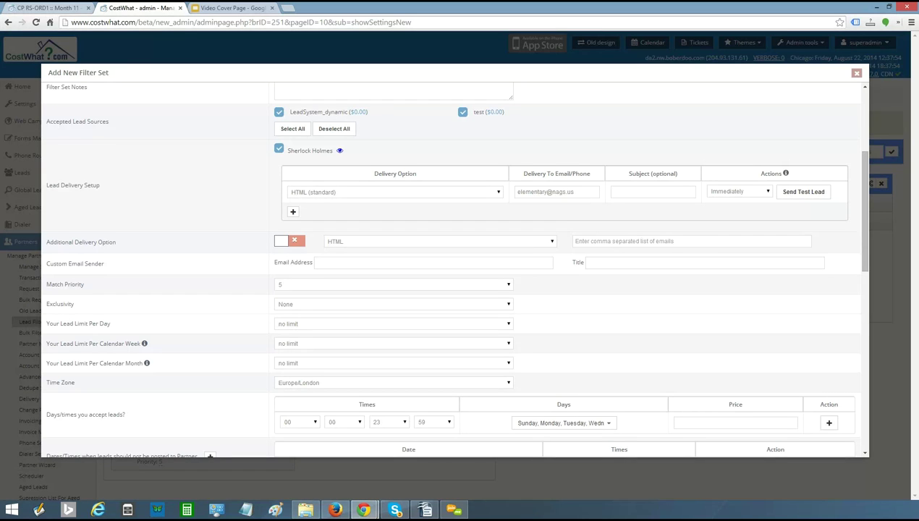
Step: Save the dynamic insurance filter set without enabling its ZIP or insurance type filters
{"action": "scroll", "coordinate": [213, 206], "scroll_direction": "down", "scroll_amount": 1}
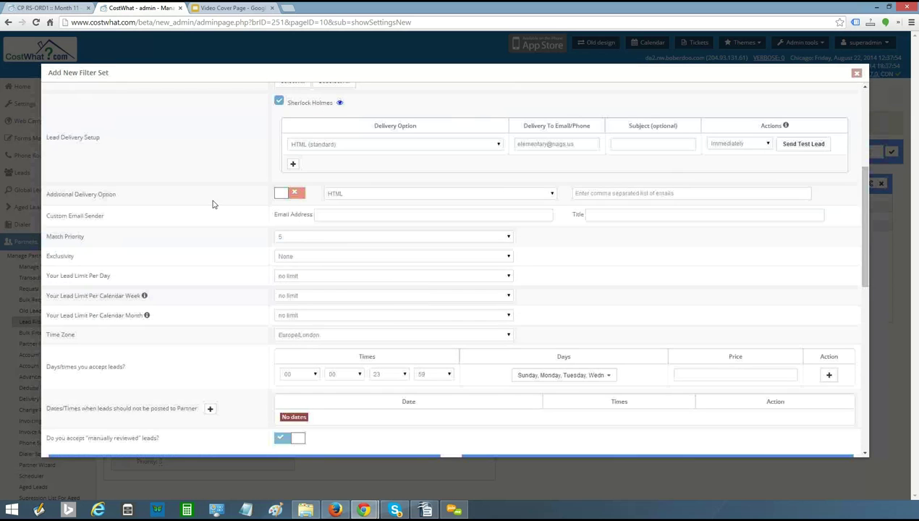
{"action": "scroll", "coordinate": [259, 172], "scroll_direction": "down", "scroll_amount": 15}
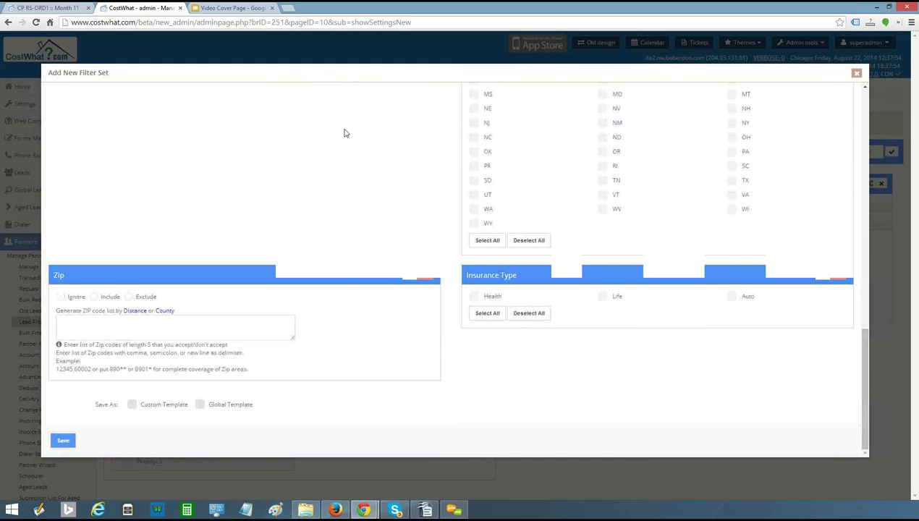
{"action": "left_click", "coordinate": [63, 439]}
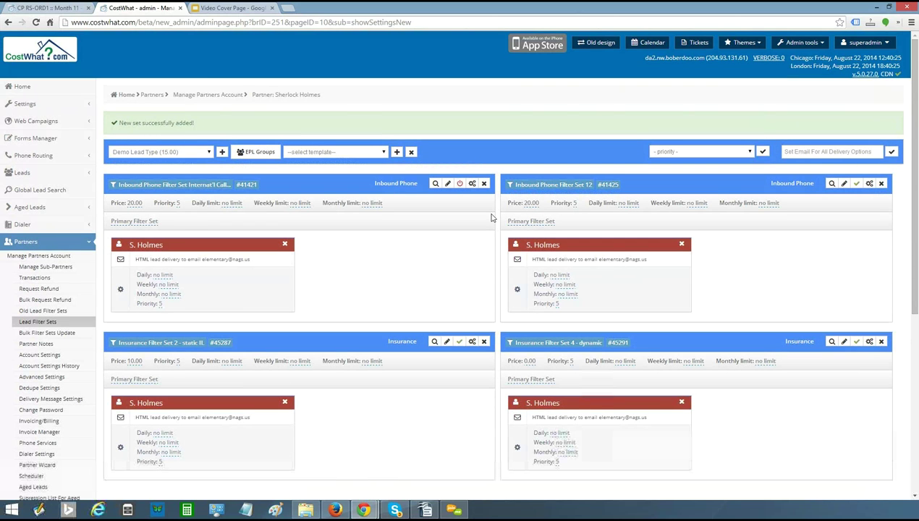
Step: Review the partner's filter sets and the additional actions available for "Insurance Filter Set 2 - static IL"
{"action": "scroll", "coordinate": [593, 260], "scroll_direction": "down", "scroll_amount": 3}
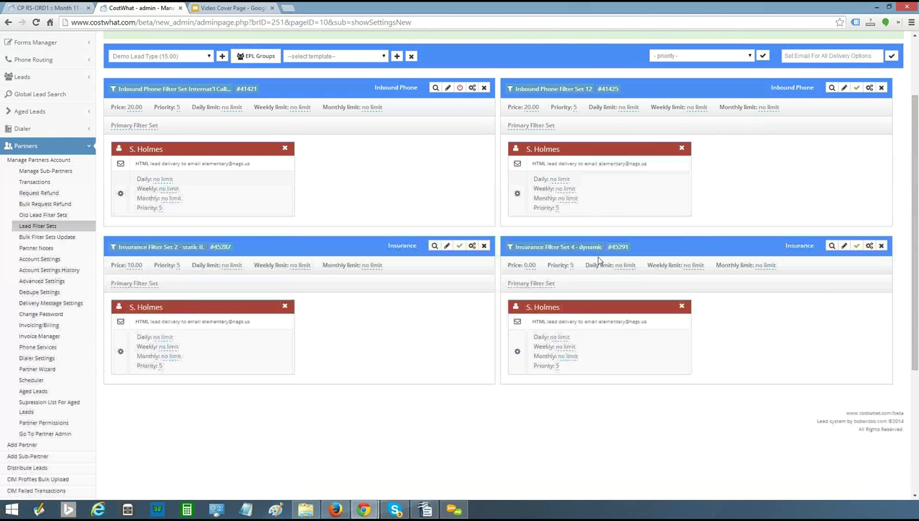
{"action": "left_click", "coordinate": [472, 246]}
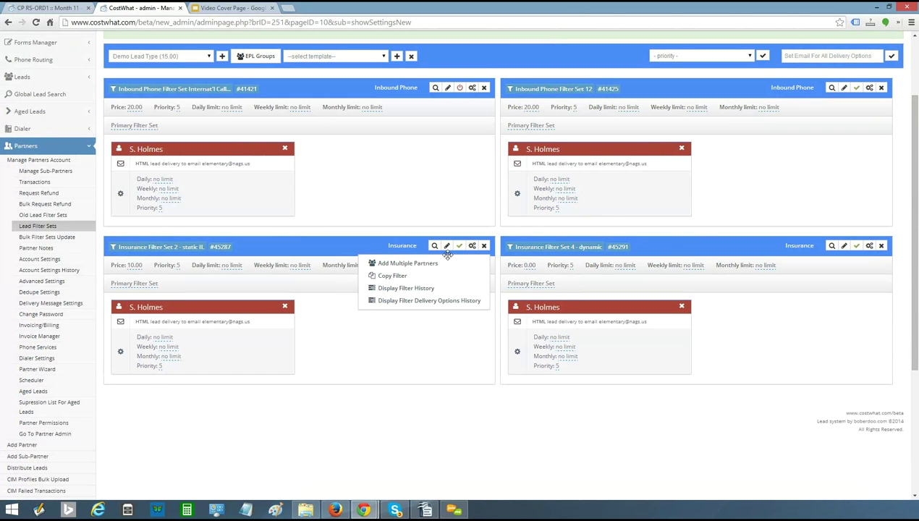
{"action": "left_click", "coordinate": [351, 377]}
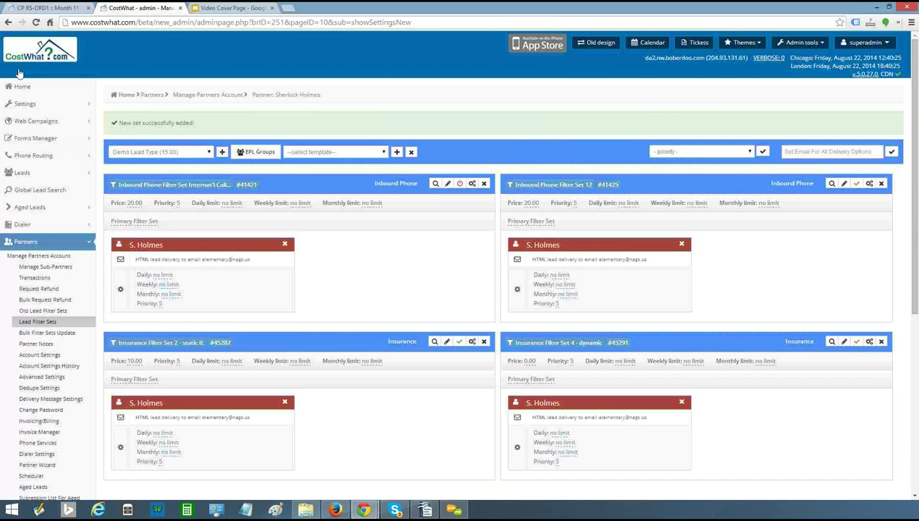
Step: Show all Insurance leads and look at the date range presets and the lead filter options
{"action": "left_click", "coordinate": [16, 171]}
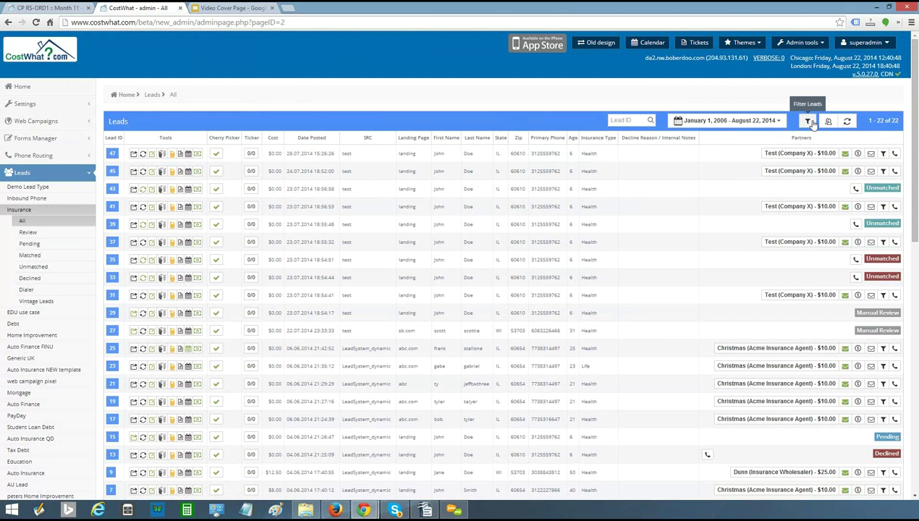
{"action": "left_click", "coordinate": [752, 123]}
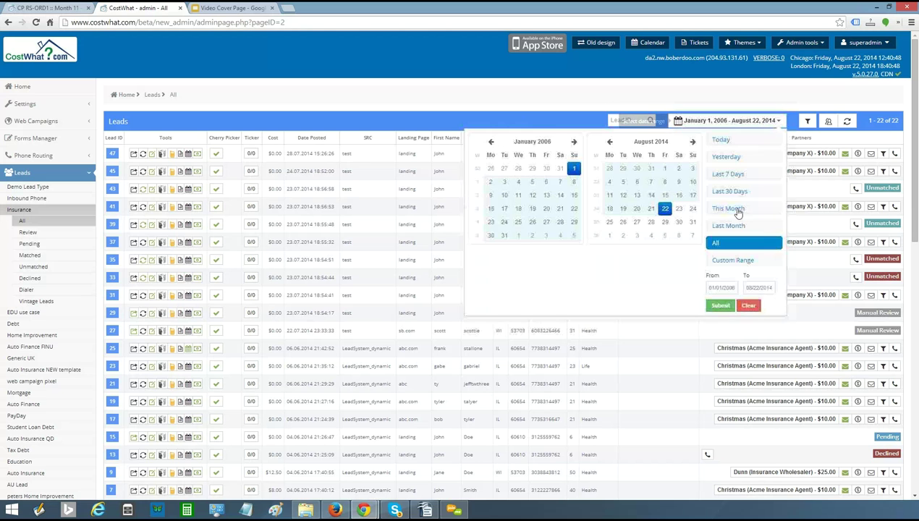
{"action": "left_click", "coordinate": [809, 122]}
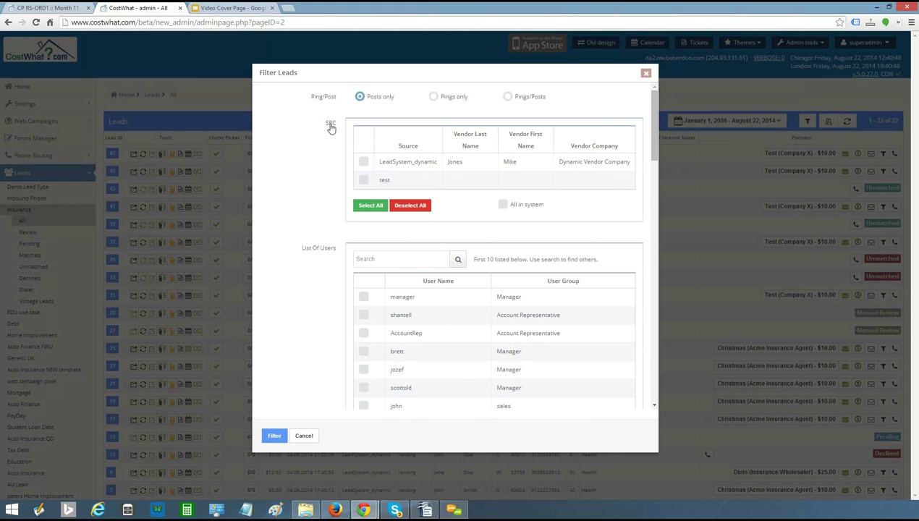
Step: Look through the remaining lead filter options down to Insurance Type and close the filter without applying it
{"action": "scroll", "coordinate": [330, 128], "scroll_direction": "down", "scroll_amount": 5}
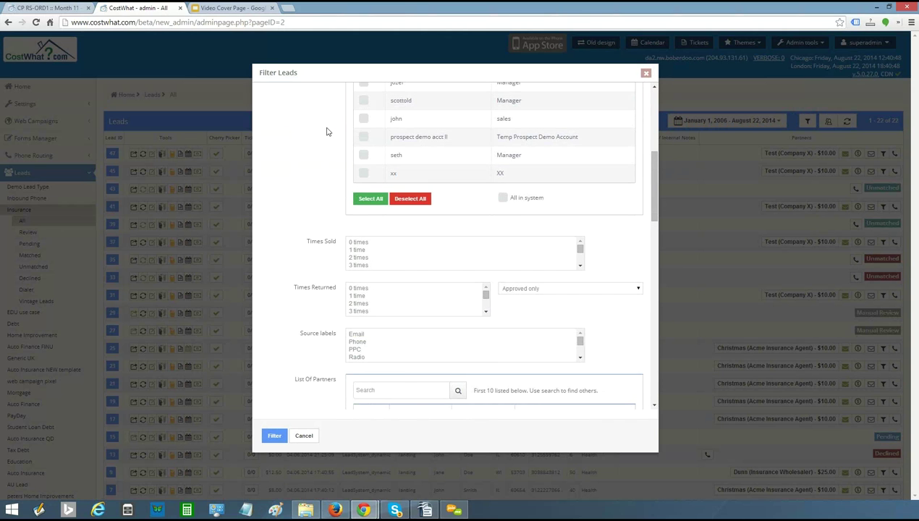
{"action": "scroll", "coordinate": [325, 131], "scroll_direction": "down", "scroll_amount": 4}
{"action": "scroll", "coordinate": [311, 178], "scroll_direction": "down", "scroll_amount": 10}
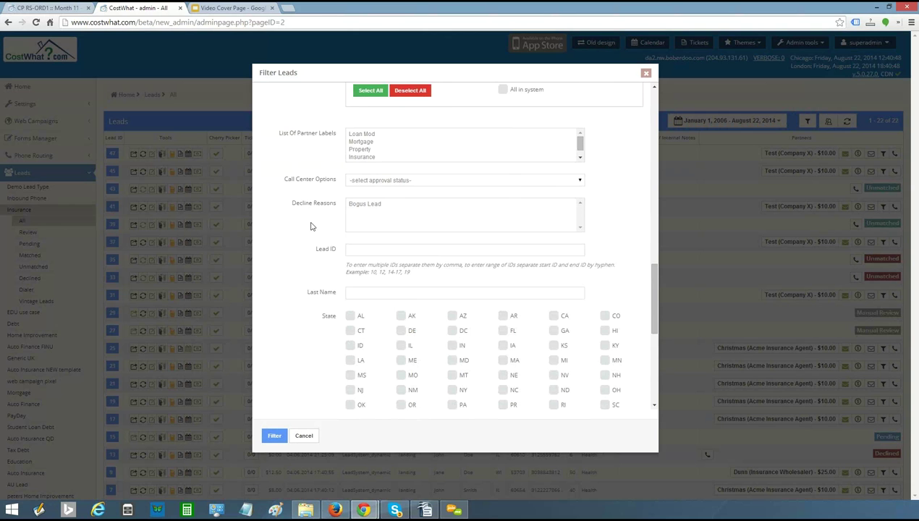
{"action": "scroll", "coordinate": [311, 224], "scroll_direction": "down", "scroll_amount": 1}
{"action": "scroll", "coordinate": [313, 228], "scroll_direction": "down", "scroll_amount": 1}
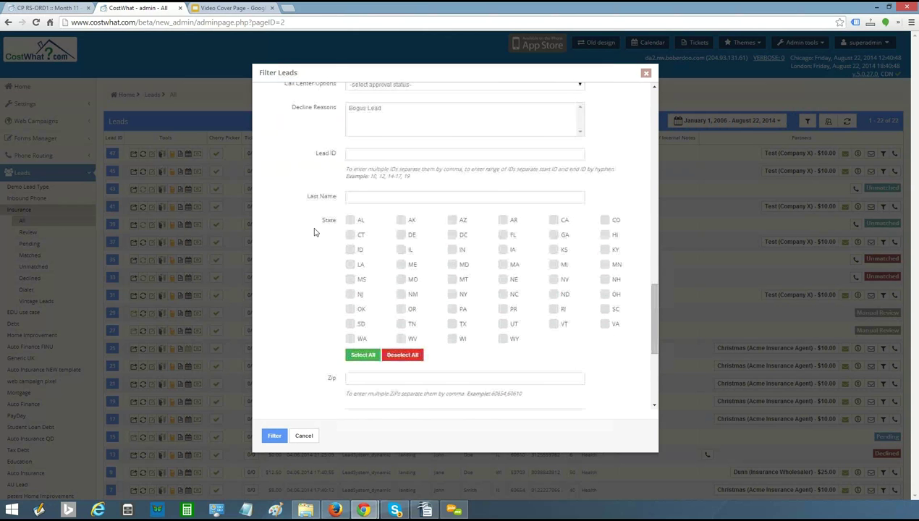
{"action": "scroll", "coordinate": [315, 229], "scroll_direction": "down", "scroll_amount": 5}
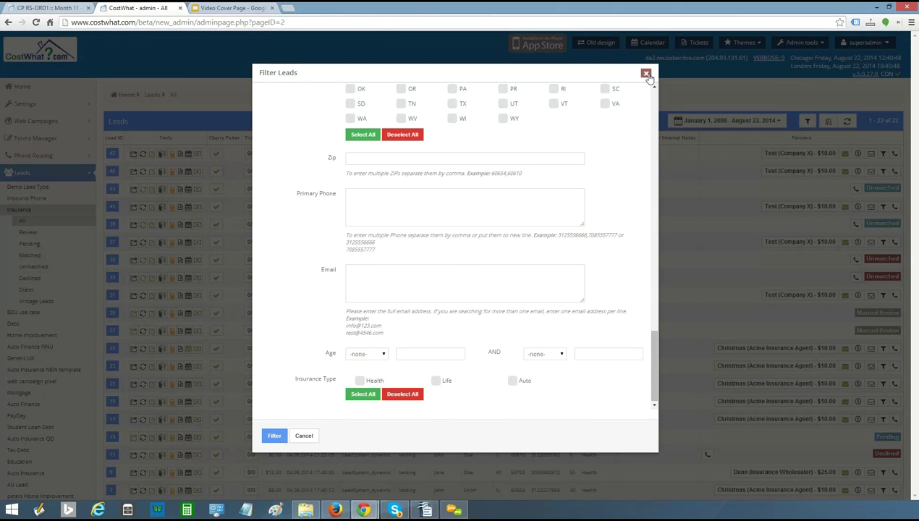
{"action": "key", "text": "Escape"}
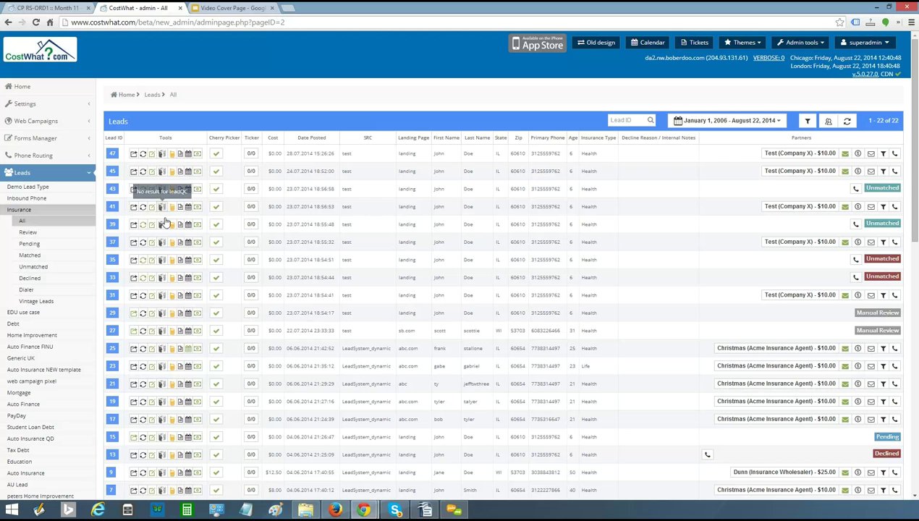
Step: Review the delivery log of the newest Insurance lead and close it
{"action": "left_click", "coordinate": [183, 155]}
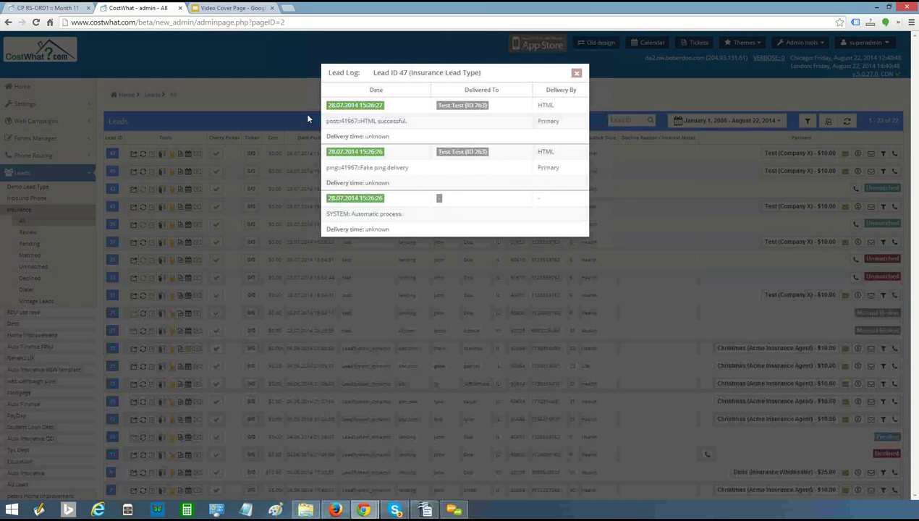
{"action": "left_click", "coordinate": [577, 75]}
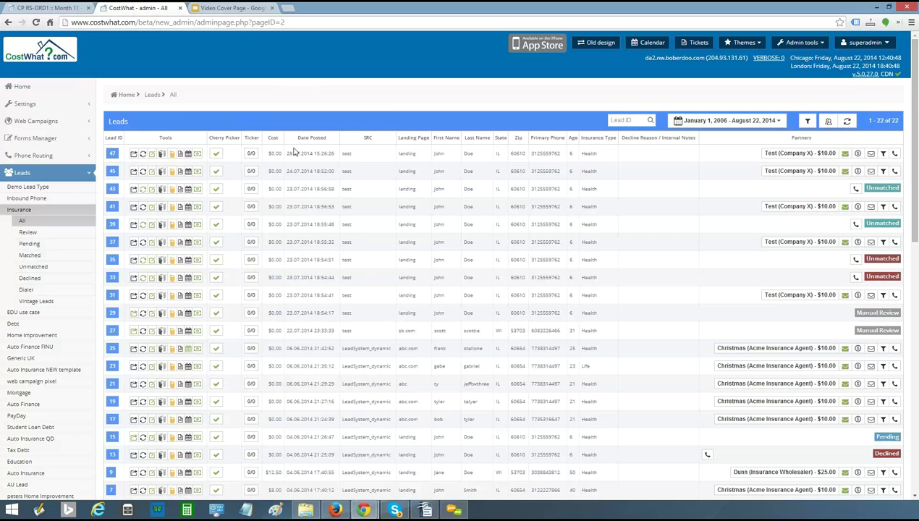
Step: Look through the sources and partner statuses of all Insurance leads, then list only the unmatched ones
{"action": "double_click", "coordinate": [366, 138]}
{"action": "left_click", "coordinate": [427, 97]}
{"action": "scroll", "coordinate": [754, 201], "scroll_direction": "down", "scroll_amount": 1}
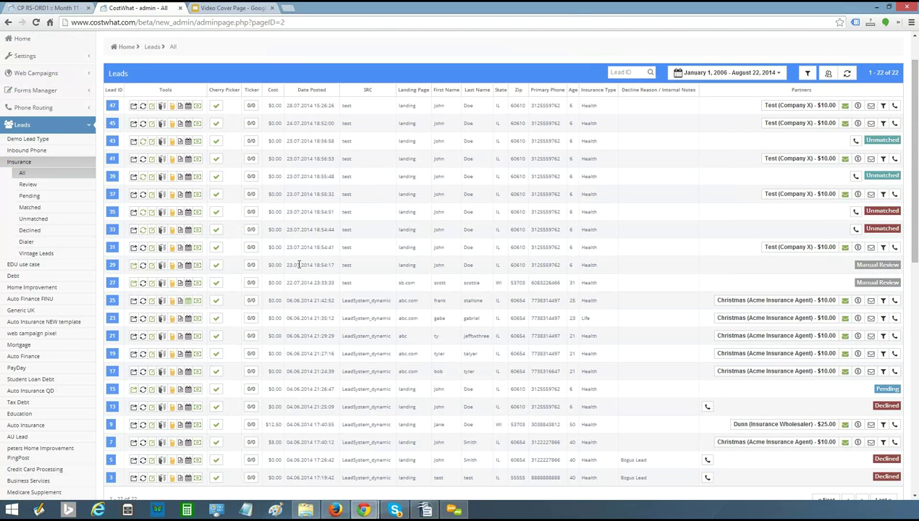
{"action": "scroll", "coordinate": [424, 248], "scroll_direction": "down", "scroll_amount": 2}
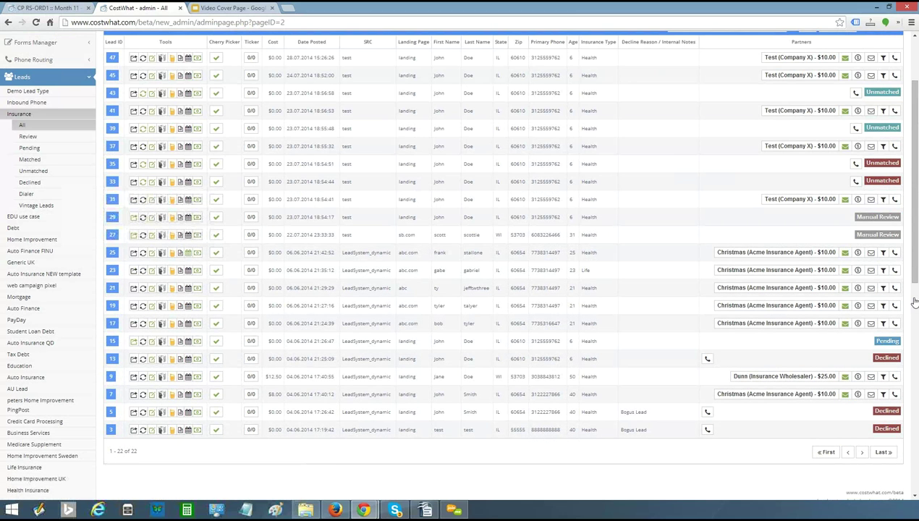
{"action": "left_click", "coordinate": [842, 381]}
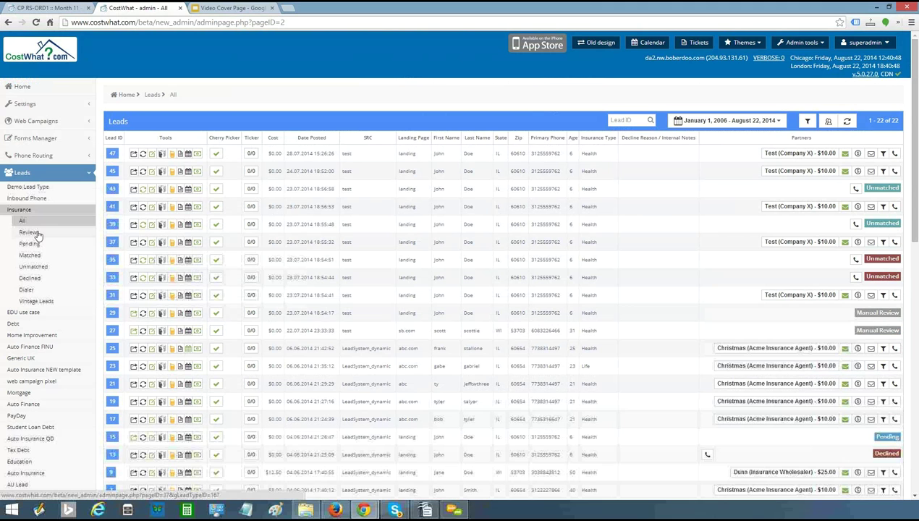
{"action": "left_click", "coordinate": [34, 267]}
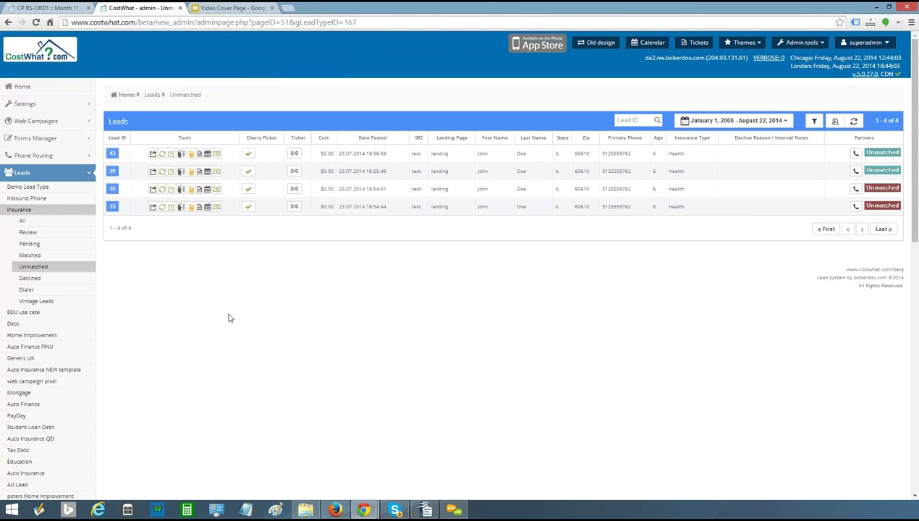
Step: List all Inbound Phone leads and review the call details of the newest matched lead
{"action": "left_click", "coordinate": [32, 197]}
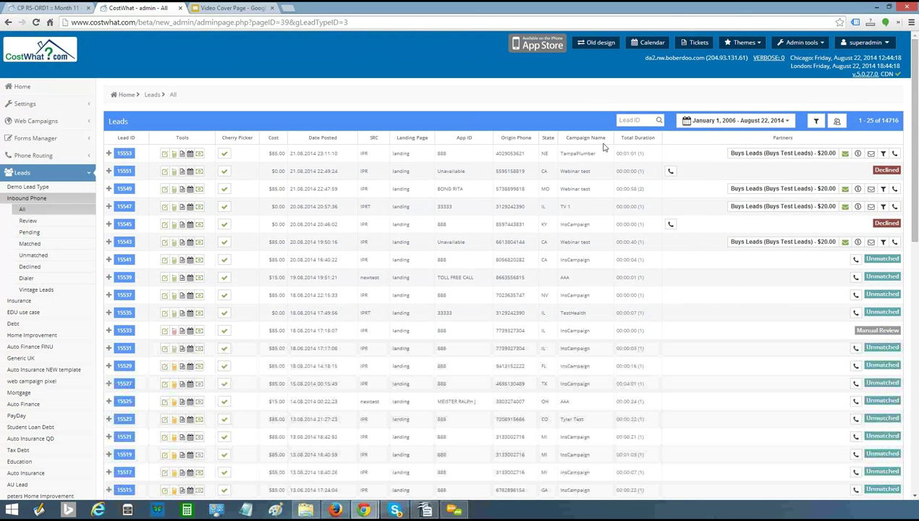
{"action": "left_click", "coordinate": [895, 152]}
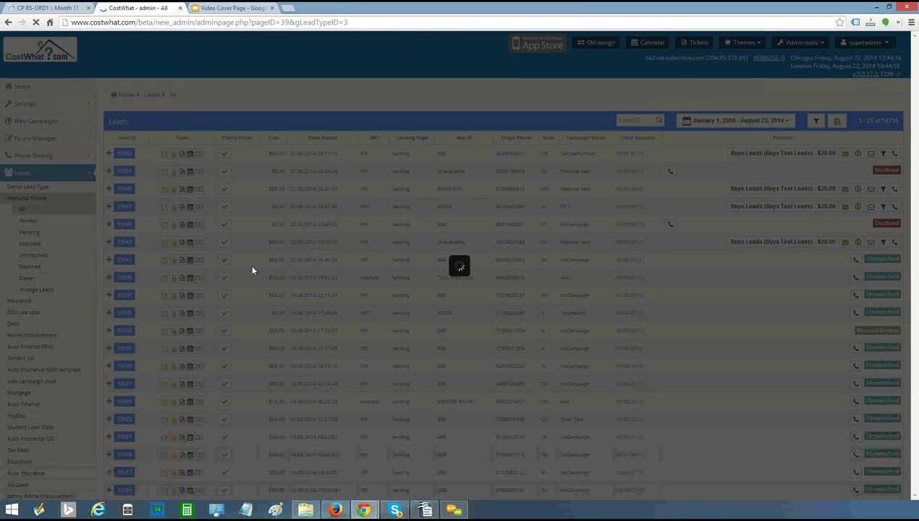
{"action": "left_click", "coordinate": [338, 22]}
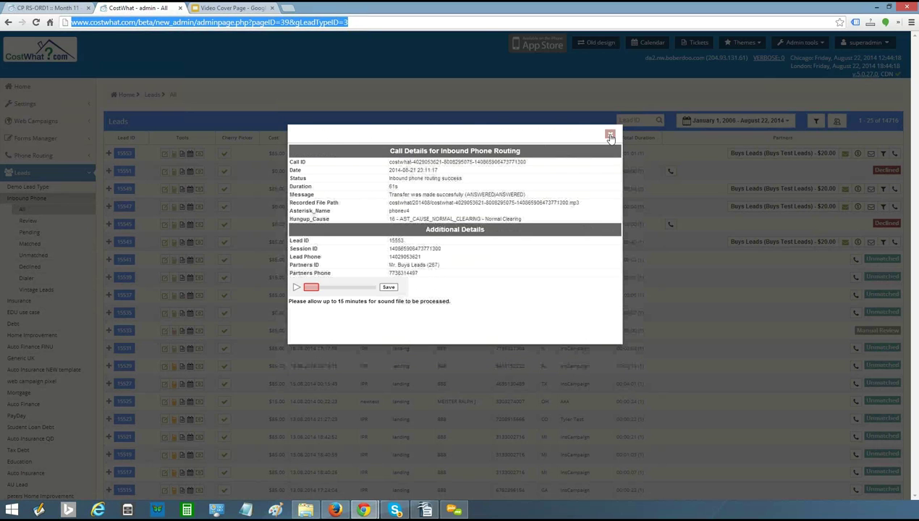
{"action": "left_click", "coordinate": [610, 136]}
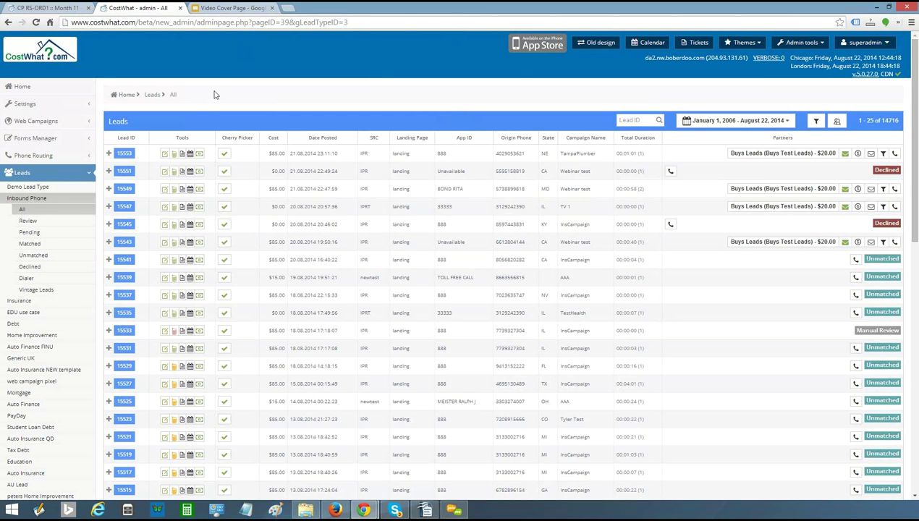
Step: Show all reports available for the Inbound Phone lead type and look through the list
{"action": "scroll", "coordinate": [214, 94], "scroll_direction": "down", "scroll_amount": 1}
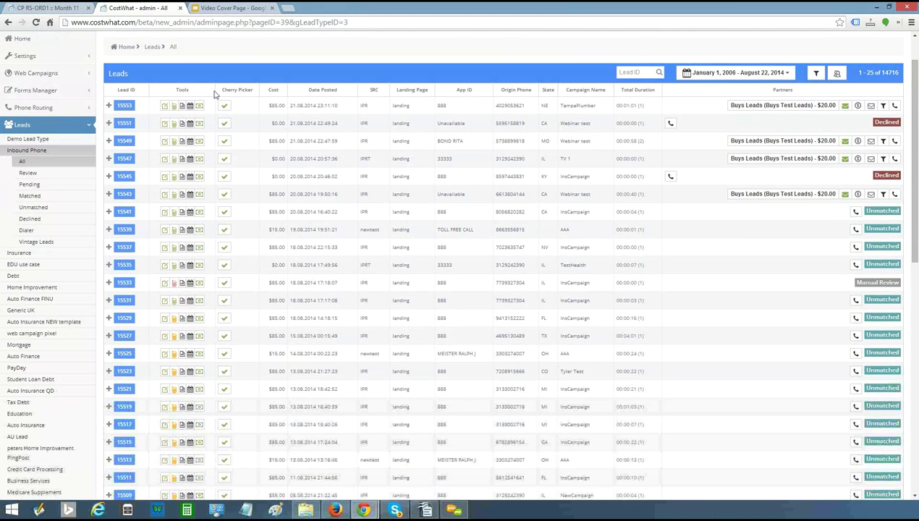
{"action": "scroll", "coordinate": [214, 94], "scroll_direction": "down", "scroll_amount": 10}
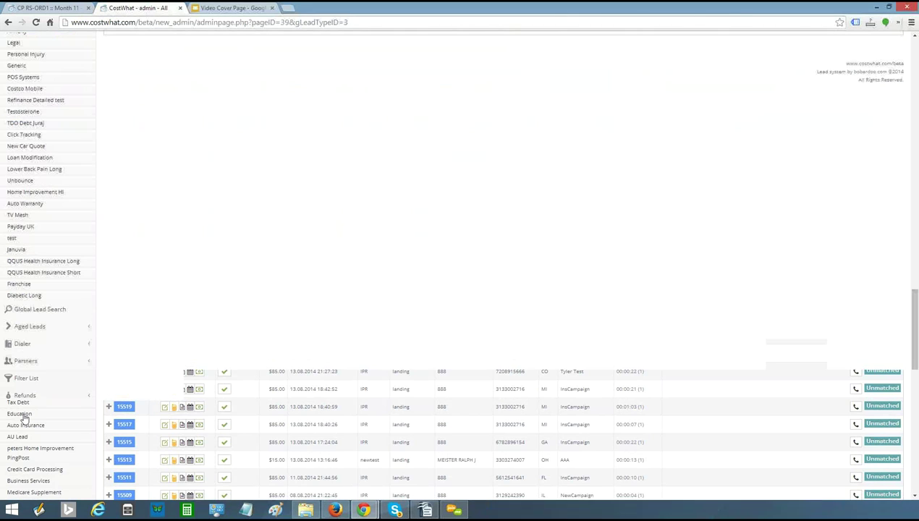
{"action": "left_click", "coordinate": [20, 410]}
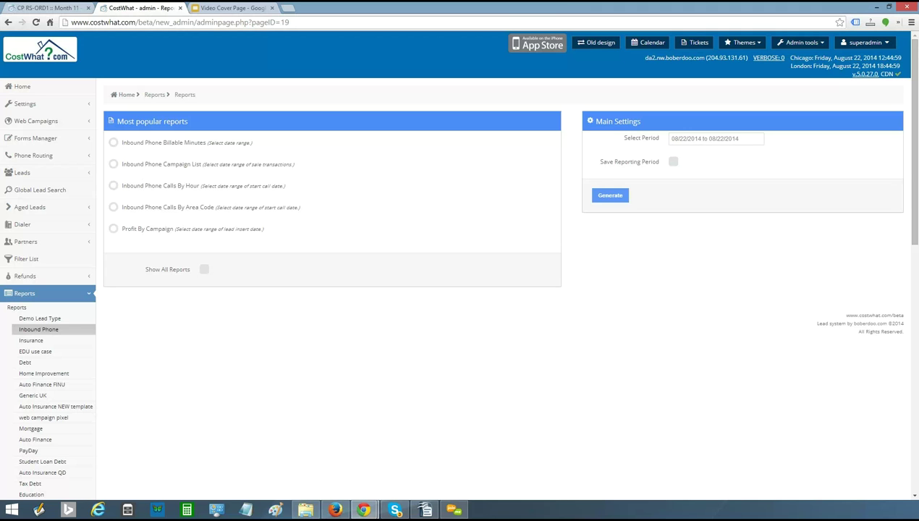
{"action": "scroll", "coordinate": [143, 316], "scroll_direction": "down", "scroll_amount": 1}
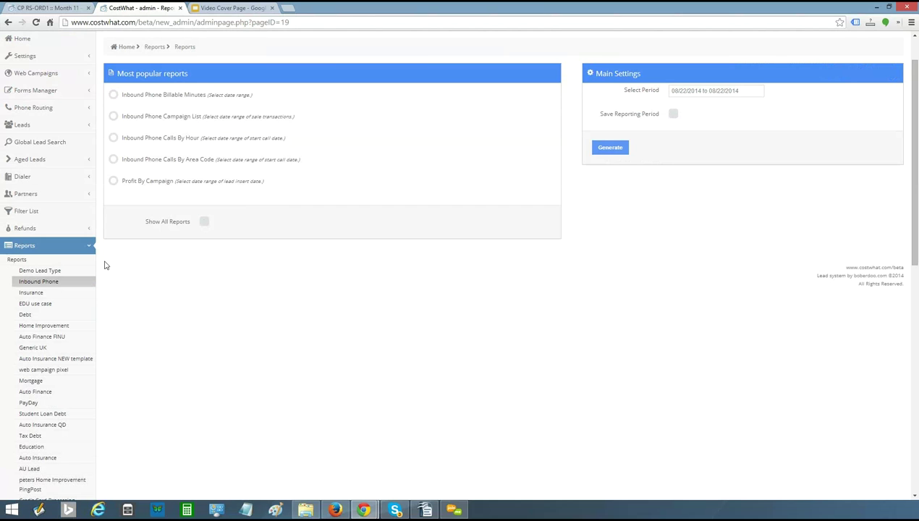
{"action": "left_click", "coordinate": [204, 222]}
{"action": "scroll", "coordinate": [295, 192], "scroll_direction": "down", "scroll_amount": 1}
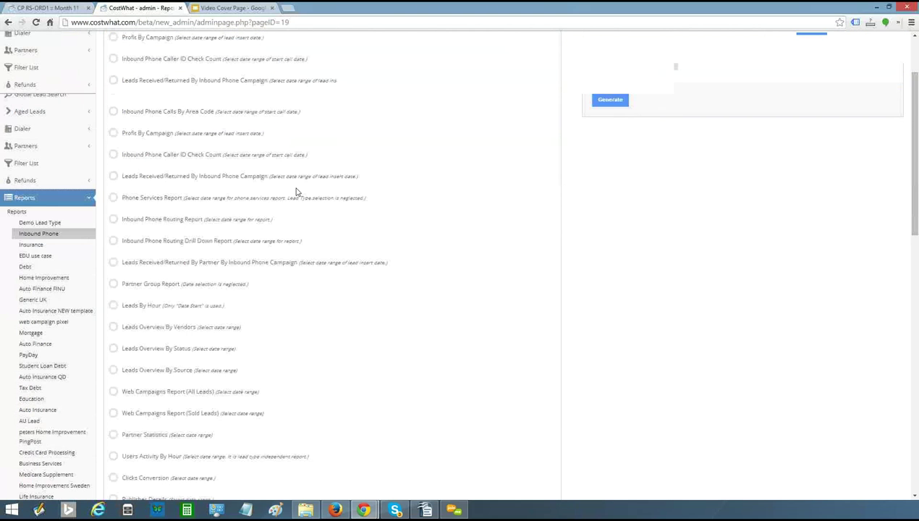
{"action": "scroll", "coordinate": [297, 192], "scroll_direction": "down", "scroll_amount": 7}
{"action": "scroll", "coordinate": [300, 192], "scroll_direction": "up", "scroll_amount": 8}
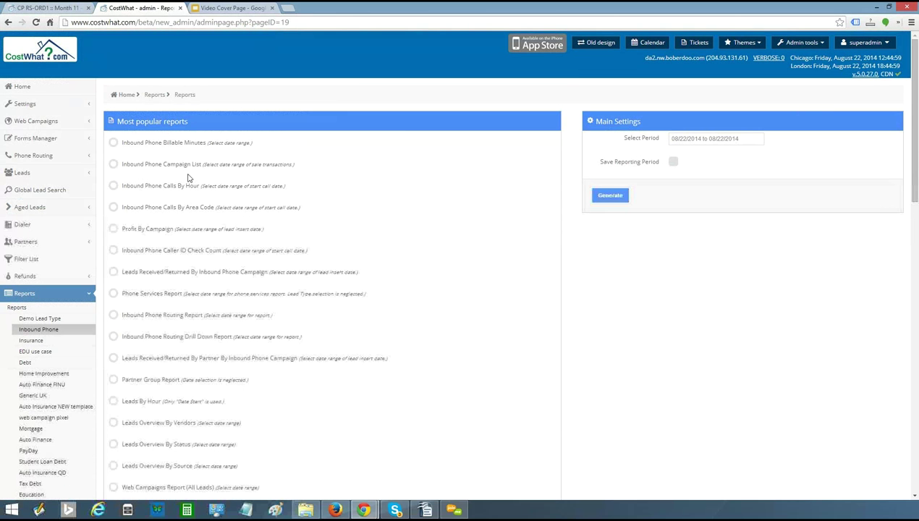
Step: Show all reports available for the Insurance lead type and look through the list
{"action": "left_click", "coordinate": [43, 340]}
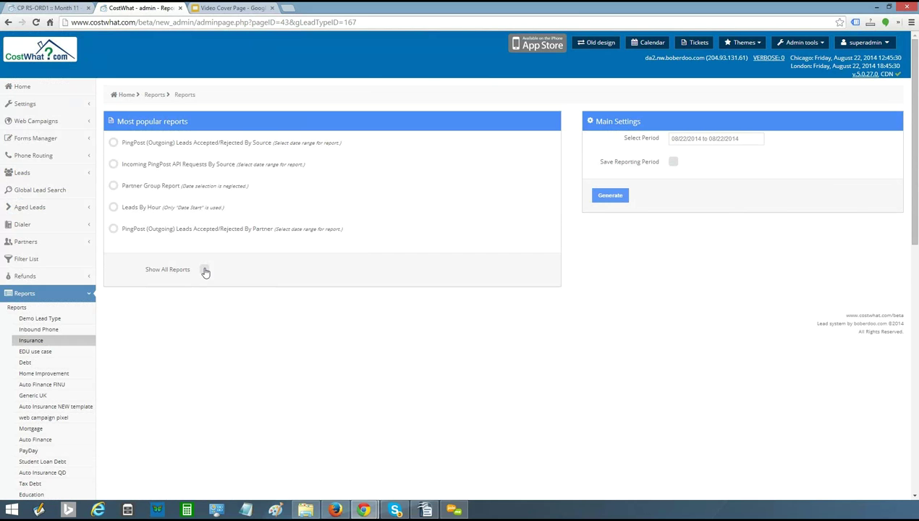
{"action": "left_click", "coordinate": [205, 270]}
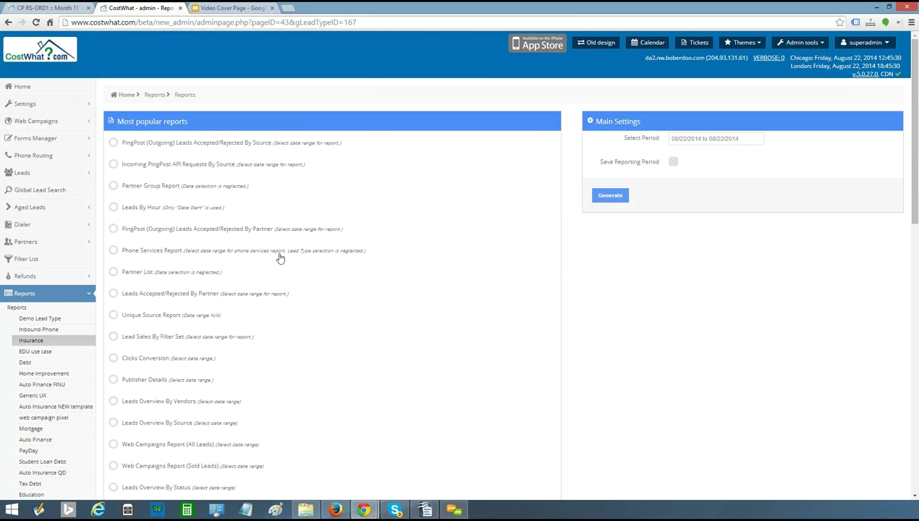
{"action": "scroll", "coordinate": [280, 258], "scroll_direction": "down", "scroll_amount": 1}
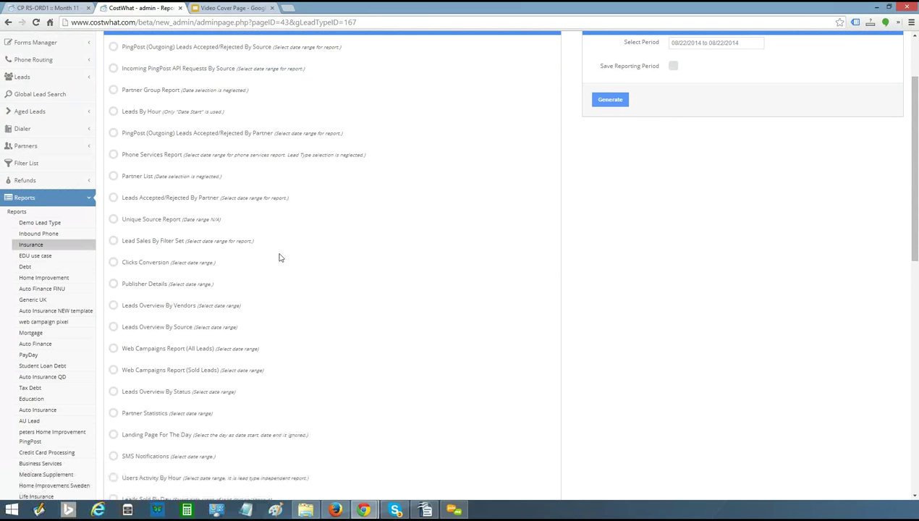
{"action": "scroll", "coordinate": [280, 259], "scroll_direction": "down", "scroll_amount": 4}
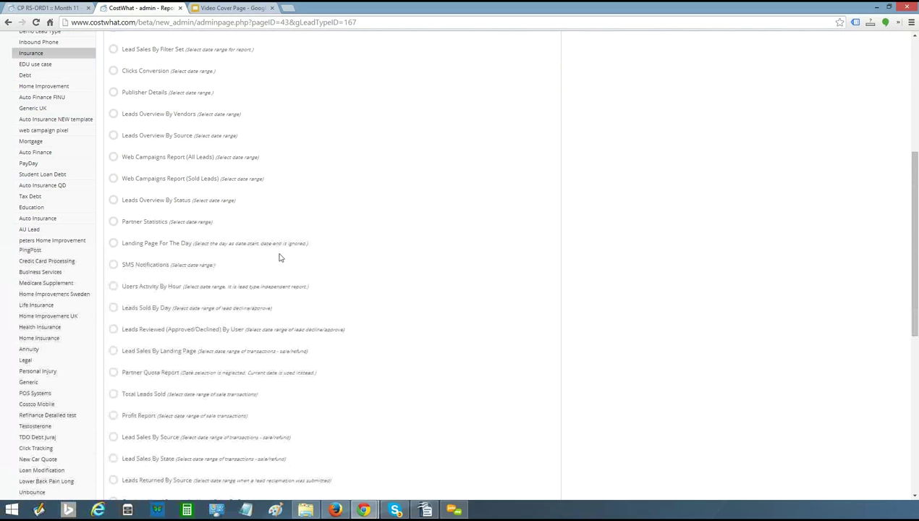
{"action": "scroll", "coordinate": [280, 258], "scroll_direction": "down", "scroll_amount": 6}
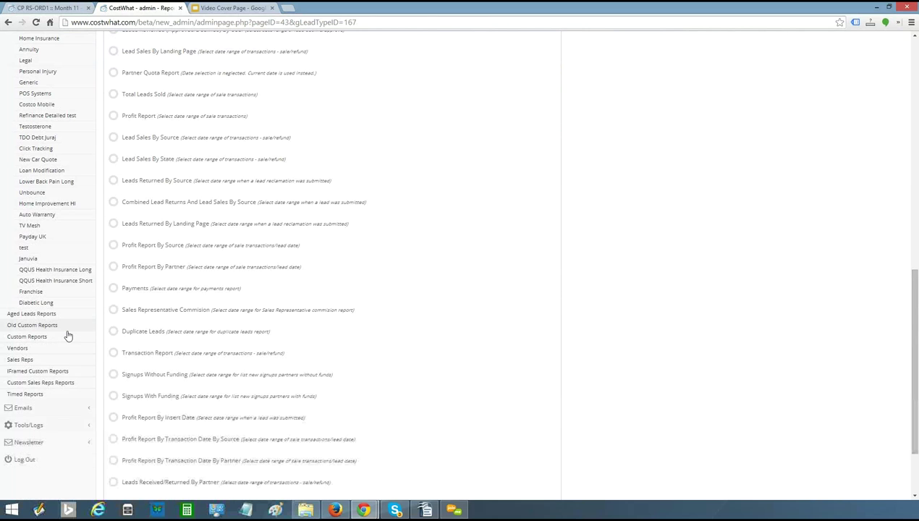
Step: View the Insurance custom reports, then open the form for a new Insurance timed report
{"action": "left_click", "coordinate": [67, 336]}
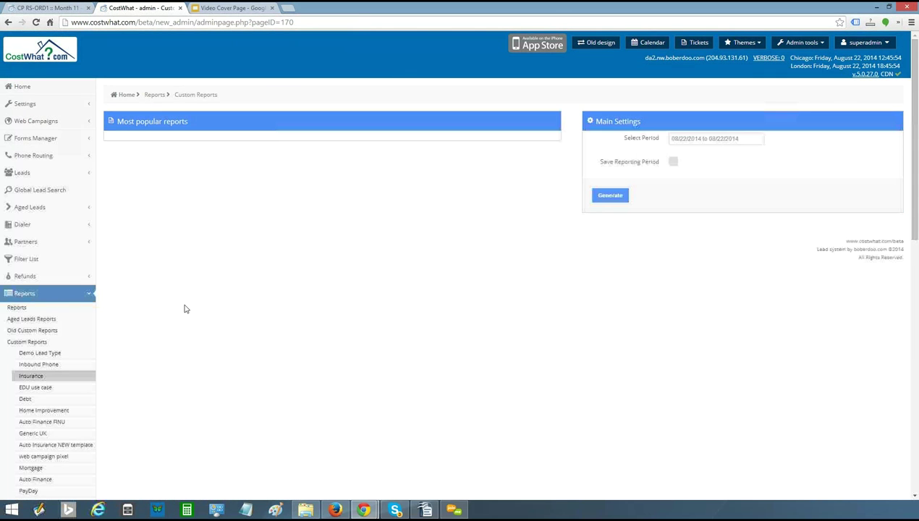
{"action": "scroll", "coordinate": [377, 169], "scroll_direction": "down", "scroll_amount": 6}
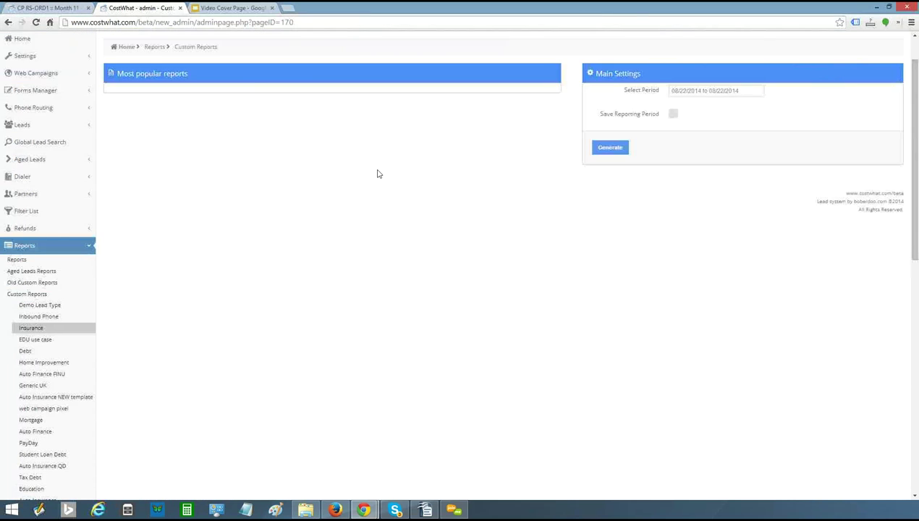
{"action": "scroll", "coordinate": [377, 186], "scroll_direction": "down", "scroll_amount": 2}
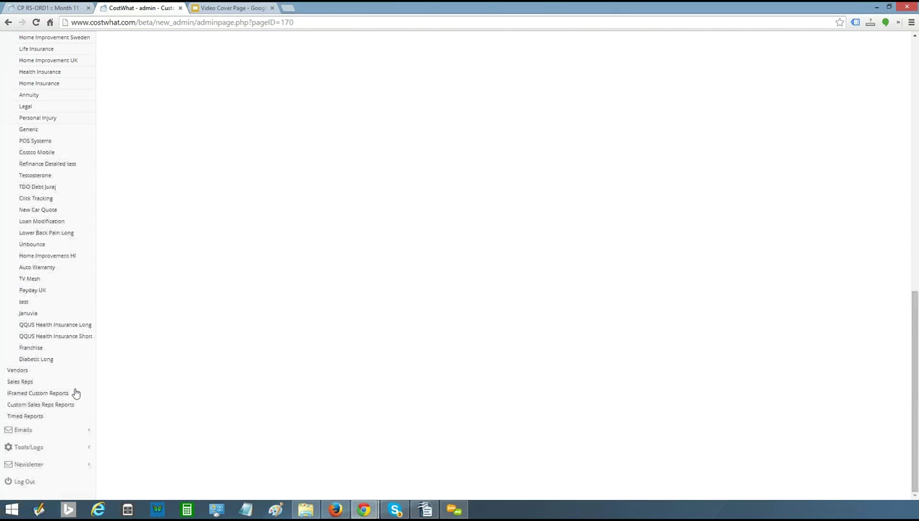
{"action": "left_click", "coordinate": [49, 418]}
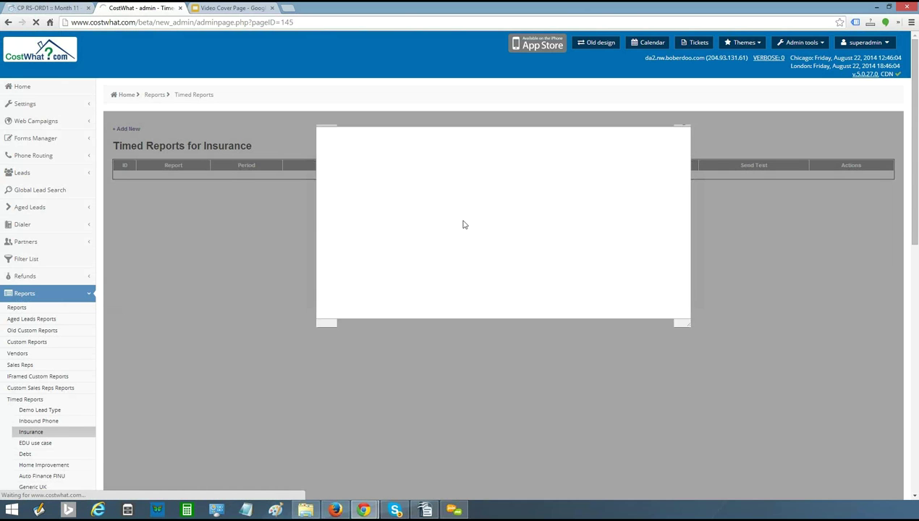
Step: Look at the report, period, status and sent type options of the new timed report without changing them
{"action": "left_click", "coordinate": [418, 156]}
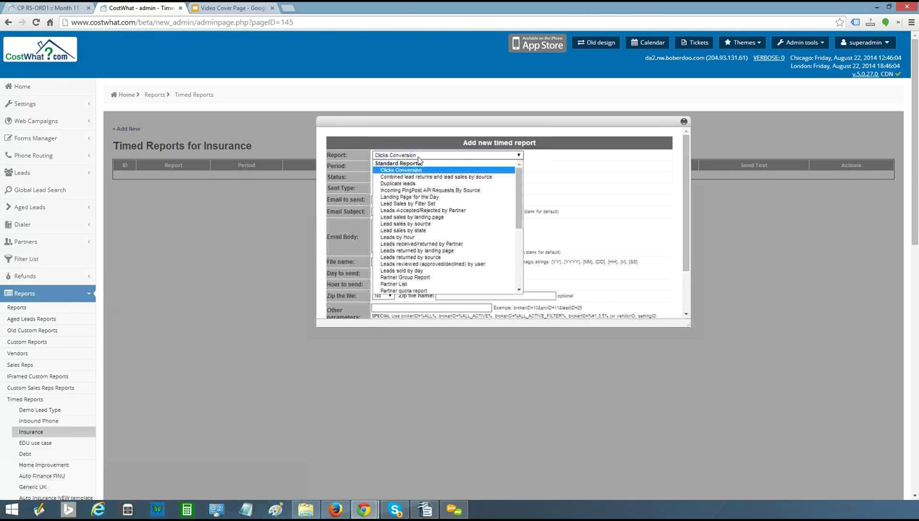
{"action": "left_click", "coordinate": [594, 191]}
{"action": "left_click", "coordinate": [392, 166]}
{"action": "left_click", "coordinate": [382, 174]}
{"action": "left_click", "coordinate": [383, 187]}
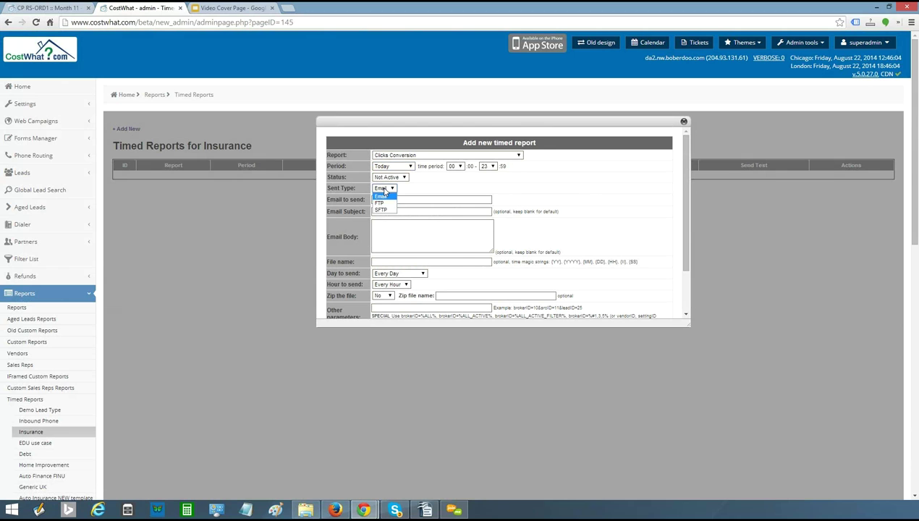
{"action": "left_click", "coordinate": [594, 205]}
Step: Examine the sending day and other parameters of the timed report, then close the form without submitting it
{"action": "scroll", "coordinate": [597, 205], "scroll_direction": "down", "scroll_amount": 2}
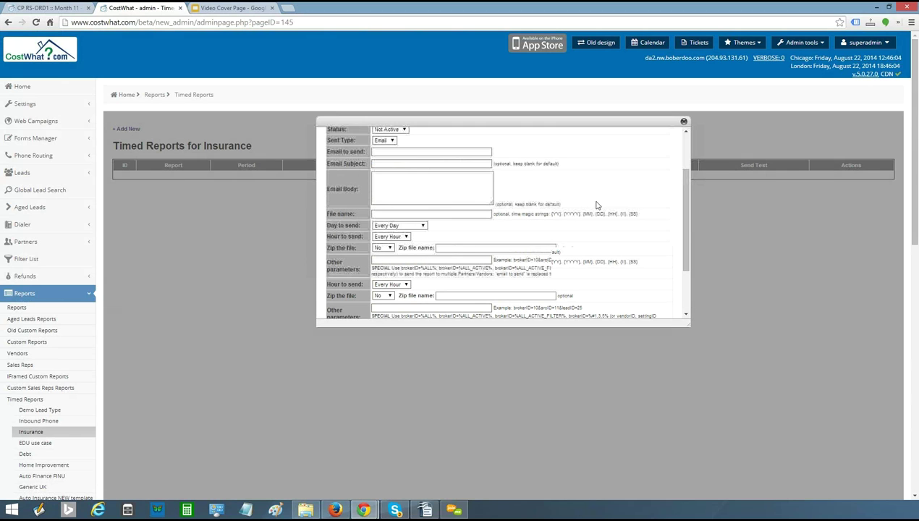
{"action": "left_click", "coordinate": [408, 227]}
{"action": "left_click", "coordinate": [500, 227]}
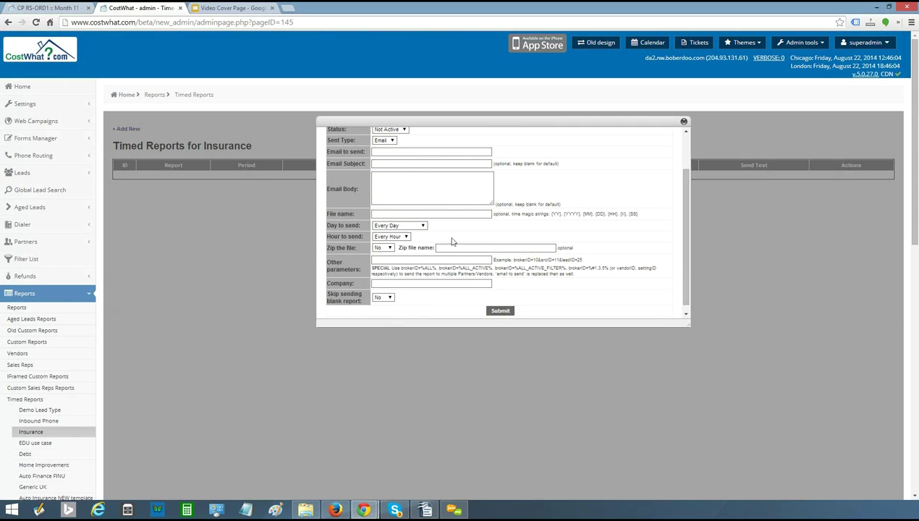
{"action": "double_click", "coordinate": [354, 269]}
{"action": "left_click", "coordinate": [684, 124]}
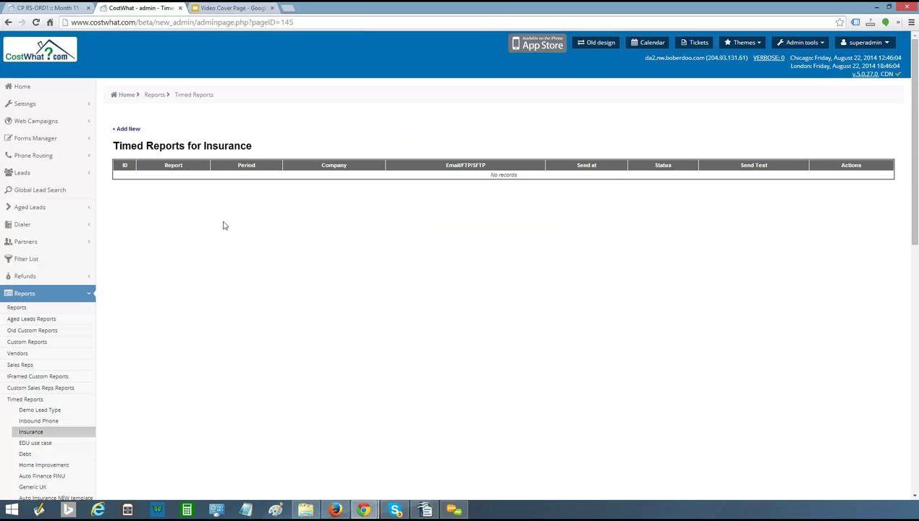
Step: Open the vendor list in the settings, open the PDY Media Inc. vendor account and enter its vendor portal
{"action": "left_click", "coordinate": [31, 107]}
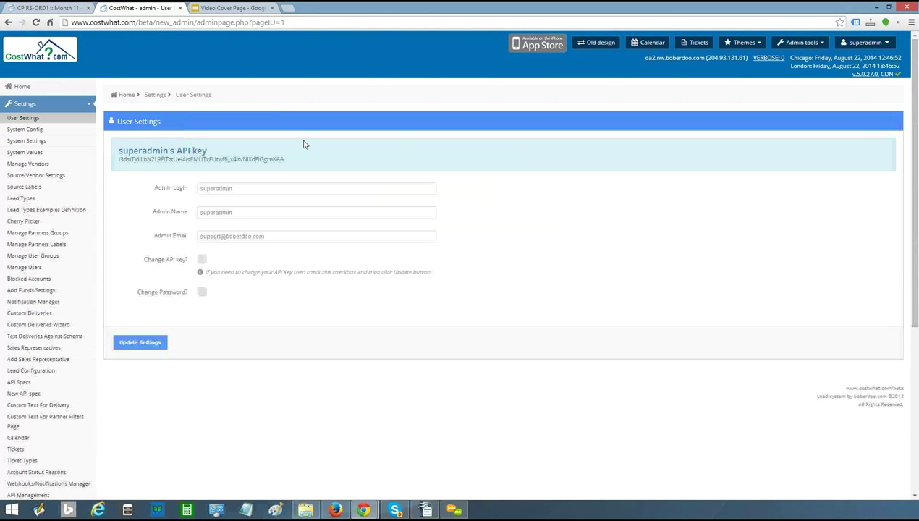
{"action": "left_click", "coordinate": [40, 166]}
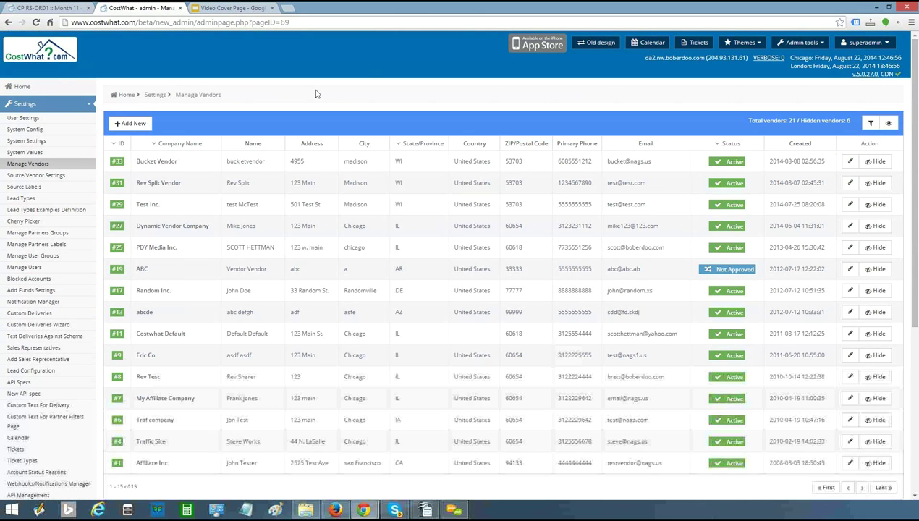
{"action": "left_click", "coordinate": [273, 209]}
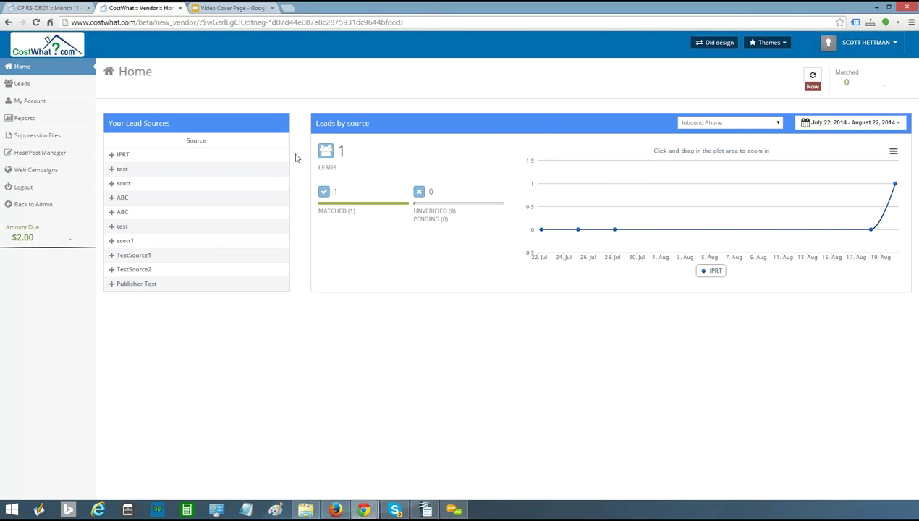
Step: Switch the leads-by-source chart to Demo Lead Type, then review the vendor's Demo Lead Type leads and their statuses
{"action": "left_click", "coordinate": [699, 123]}
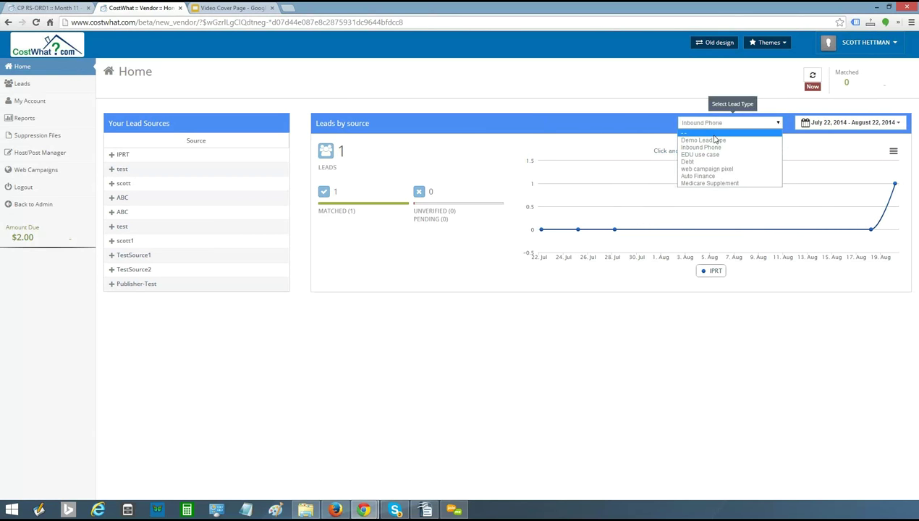
{"action": "left_click", "coordinate": [718, 141]}
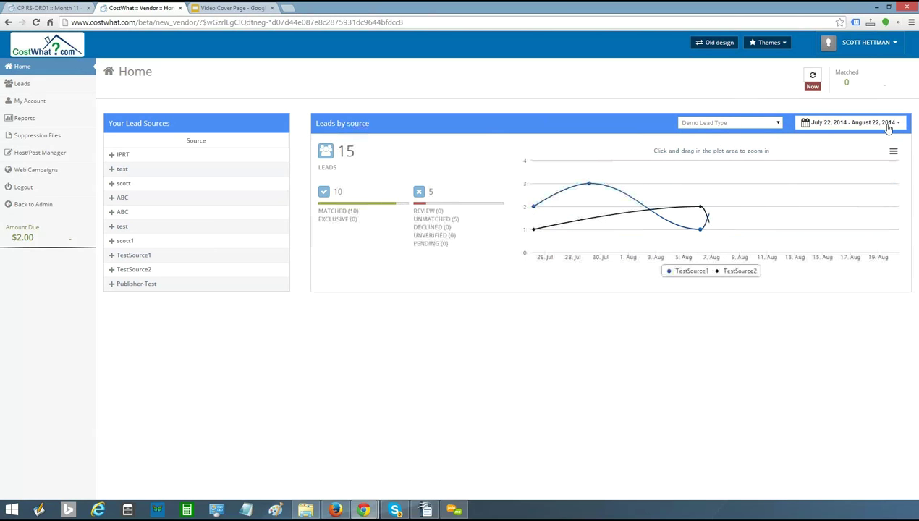
{"action": "left_click", "coordinate": [29, 85]}
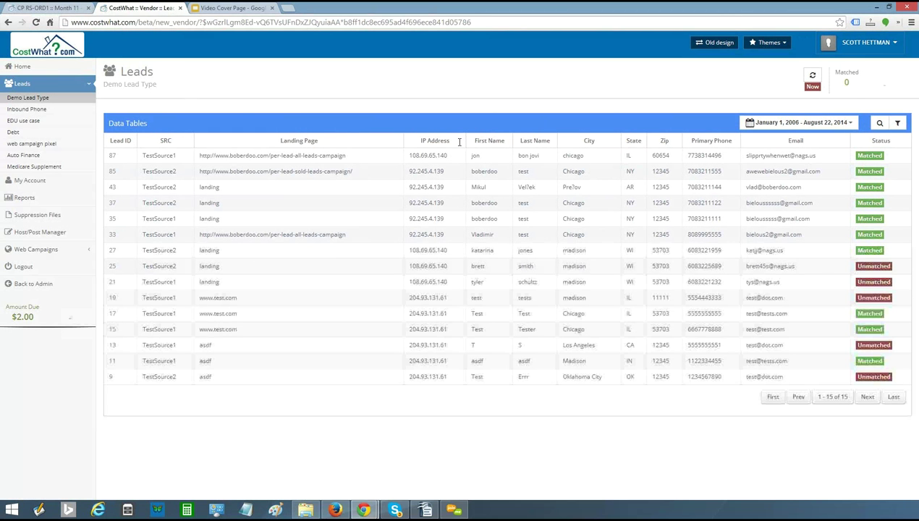
{"action": "left_click_drag", "start_coordinate": [459, 142], "coordinate": [889, 142]}
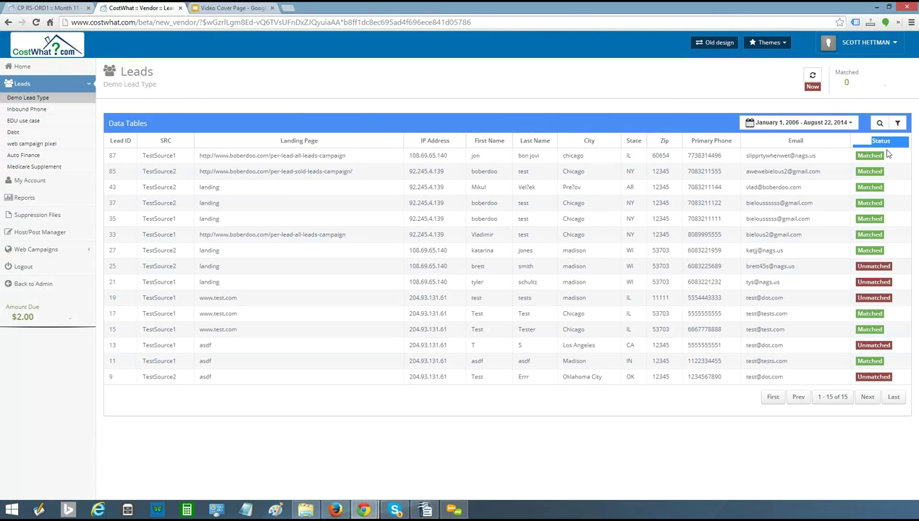
{"action": "double_click", "coordinate": [874, 155]}
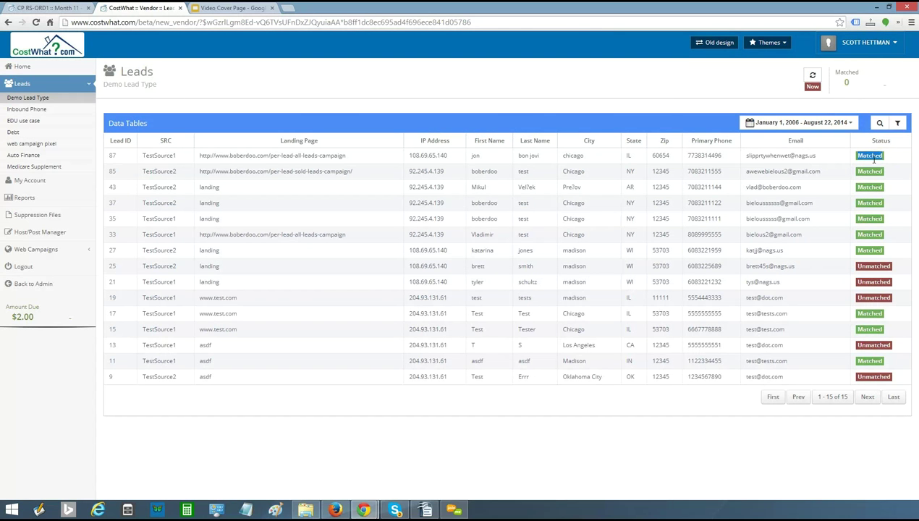
{"action": "double_click", "coordinate": [866, 266]}
Step: View the vendor's Host/Post Manager and web campaigns, and examine the campaign info of the Per lead sold leads test campaign
{"action": "left_click", "coordinate": [60, 232]}
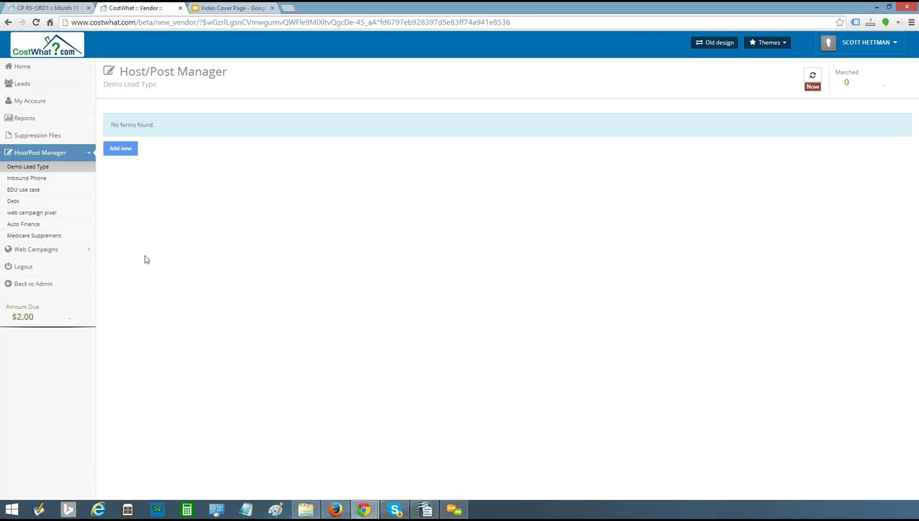
{"action": "left_click", "coordinate": [46, 255]}
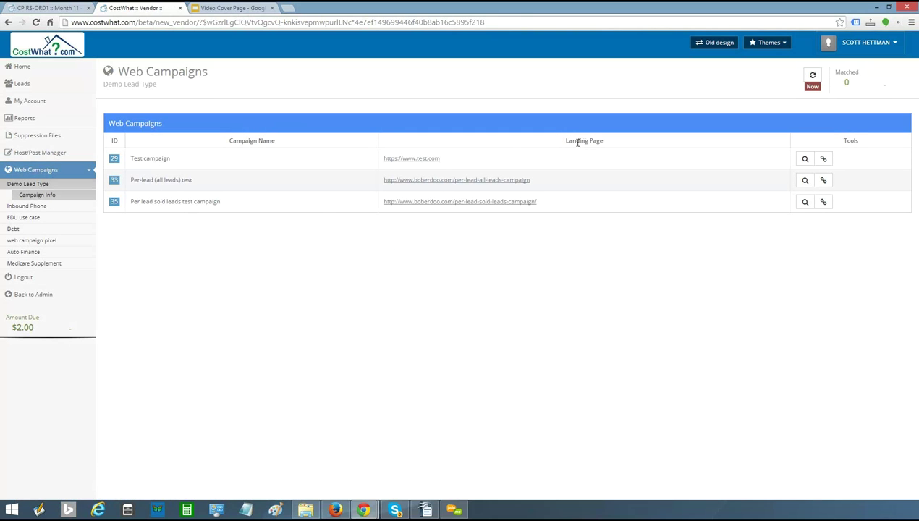
{"action": "double_click", "coordinate": [166, 179]}
{"action": "double_click", "coordinate": [208, 202]}
{"action": "left_click", "coordinate": [806, 202]}
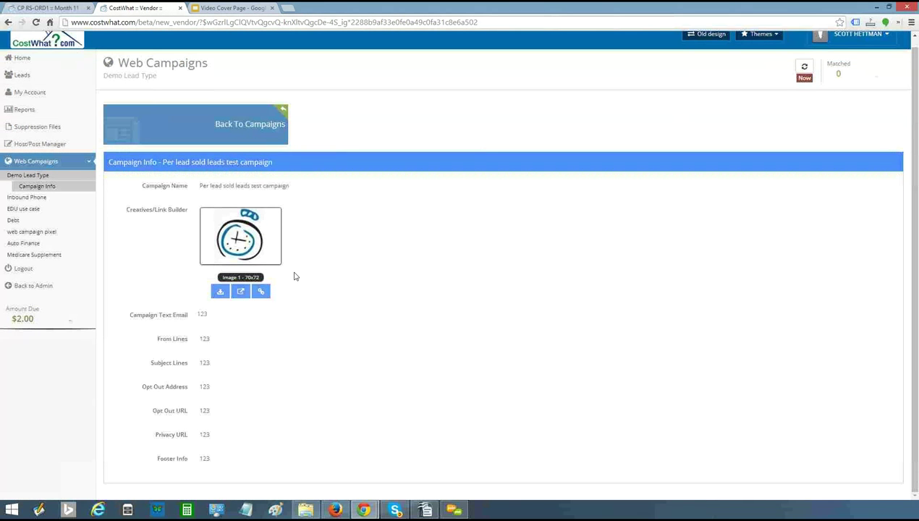
{"action": "left_click", "coordinate": [205, 149]}
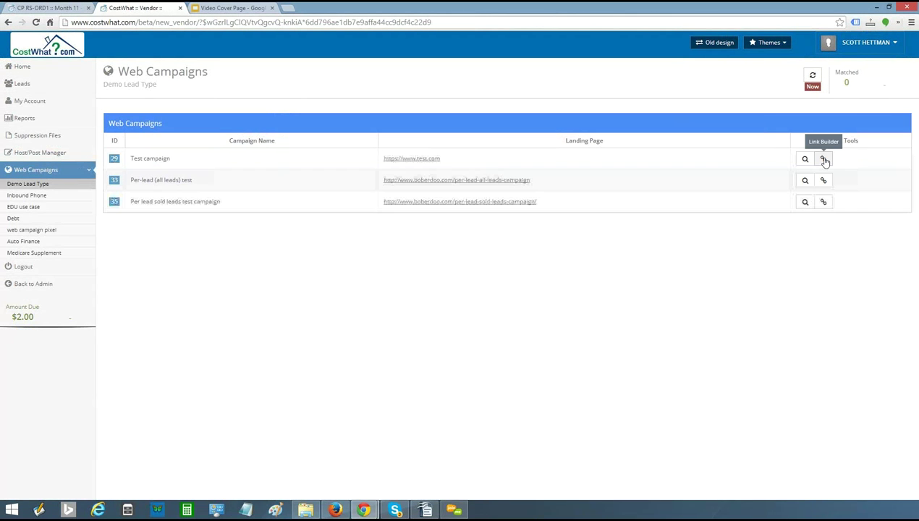
Step: Generate a personalized link for the Per lead sold leads test campaign with source TestSource2, then close the link builder
{"action": "left_click", "coordinate": [823, 202]}
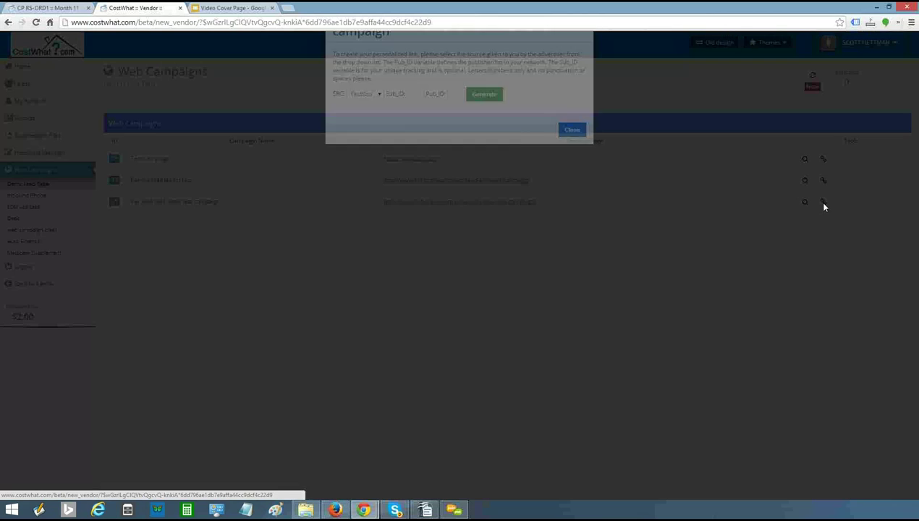
{"action": "left_click", "coordinate": [369, 171]}
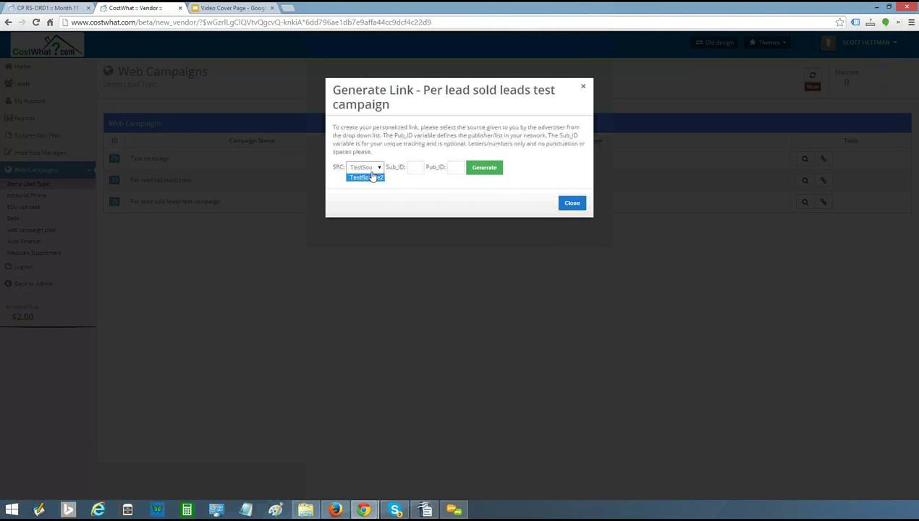
{"action": "left_click", "coordinate": [484, 172]}
{"action": "left_click", "coordinate": [478, 168]}
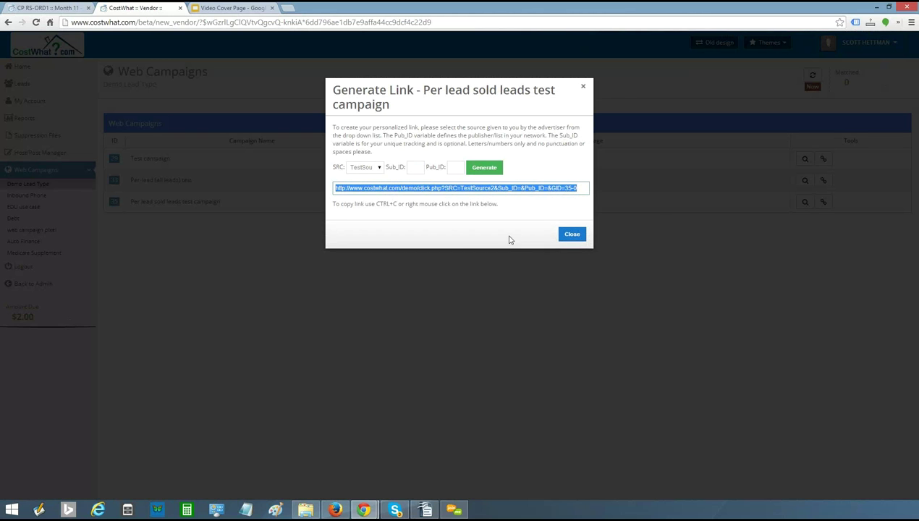
{"action": "left_click", "coordinate": [570, 235]}
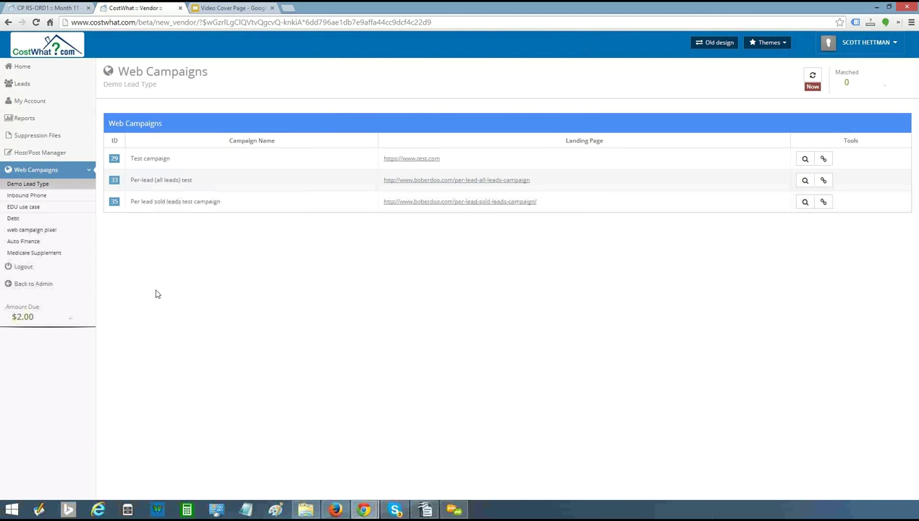
Step: Return to the admin site, look at the Buys Test Leads partner's invoice settings, and enter that partner's portal
{"action": "left_click", "coordinate": [33, 286]}
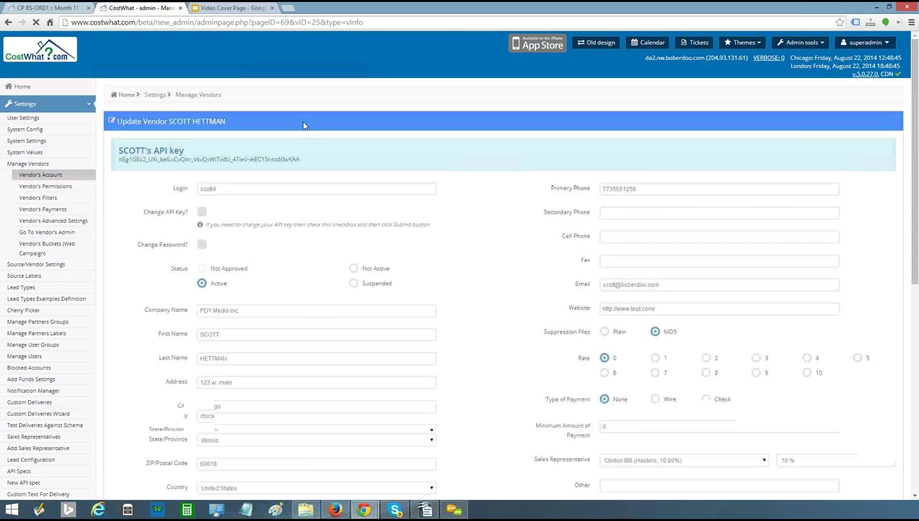
{"action": "scroll", "coordinate": [264, 138], "scroll_direction": "down", "scroll_amount": 6}
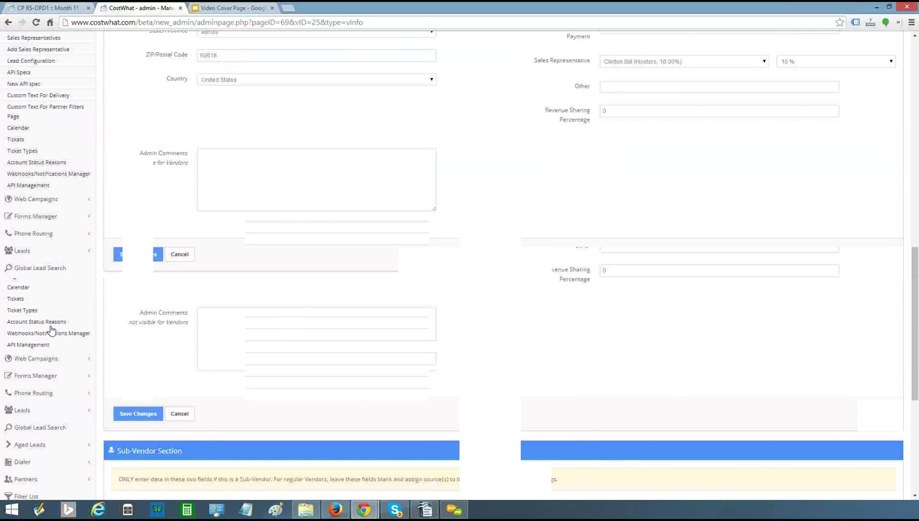
{"action": "left_click", "coordinate": [26, 321]}
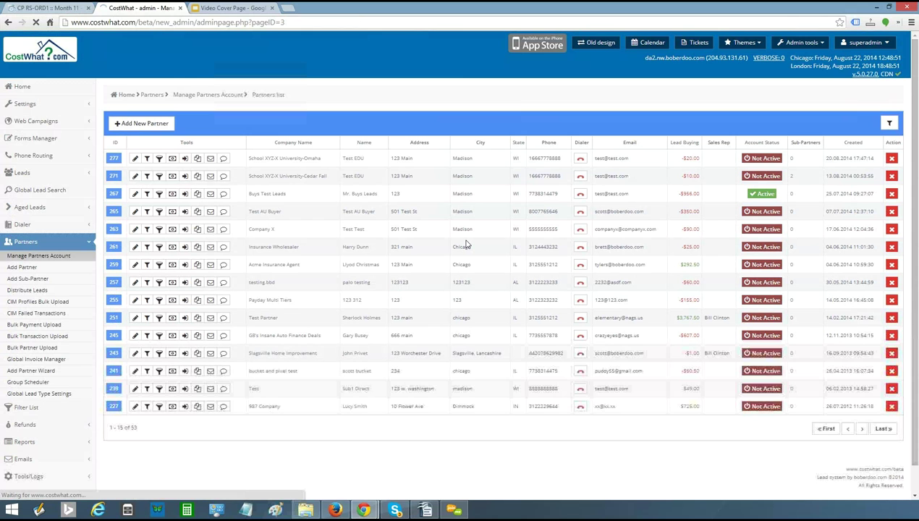
{"action": "left_click", "coordinate": [135, 193]}
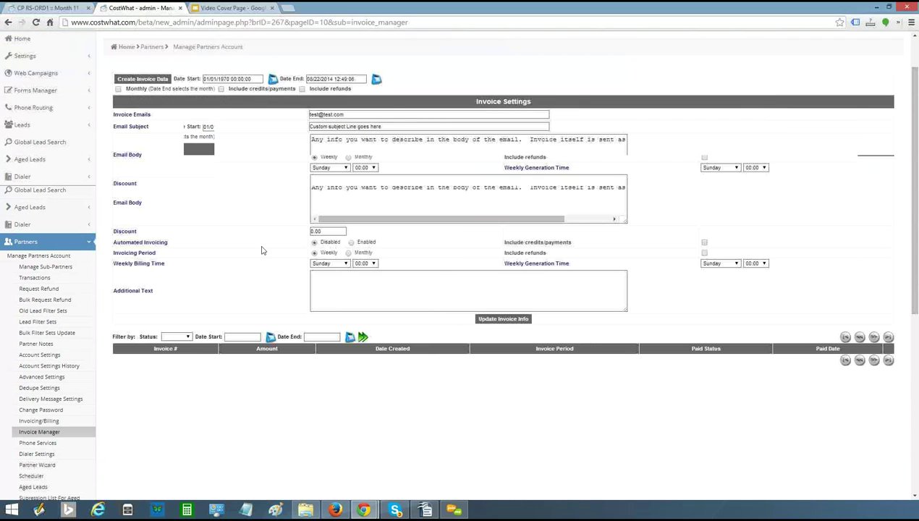
{"action": "scroll", "coordinate": [34, 288], "scroll_direction": "down", "scroll_amount": 1}
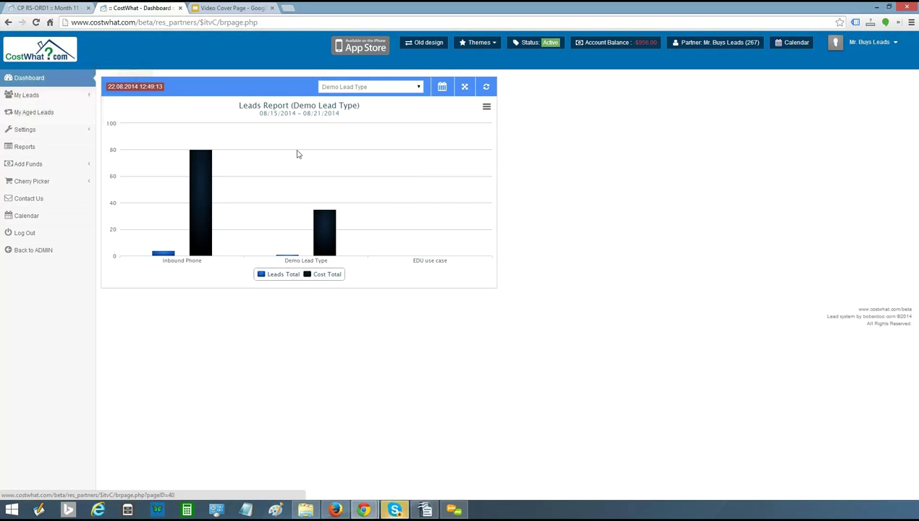
Step: List the partner's Demo Lead Type leads, open lead 87 and look at the note types available for a new note
{"action": "left_click", "coordinate": [26, 95]}
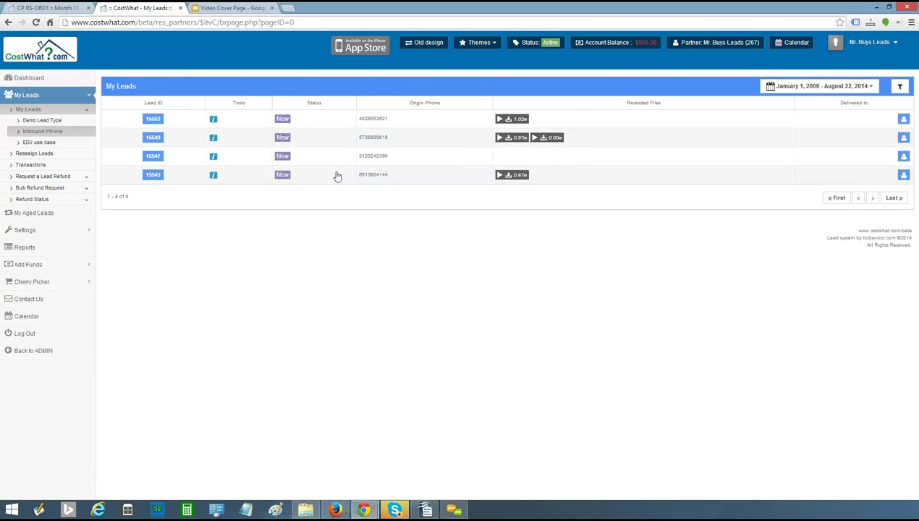
{"action": "left_click", "coordinate": [50, 133]}
{"action": "left_click", "coordinate": [52, 120]}
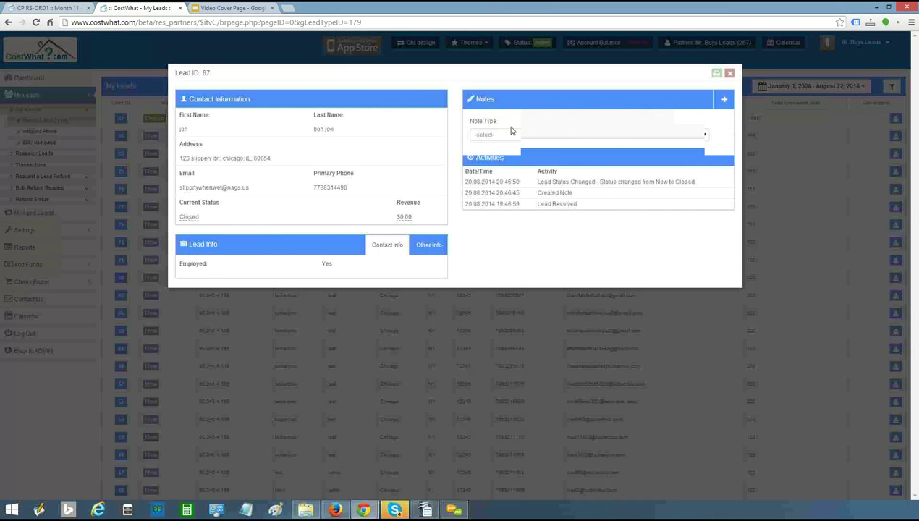
{"action": "left_click", "coordinate": [510, 132]}
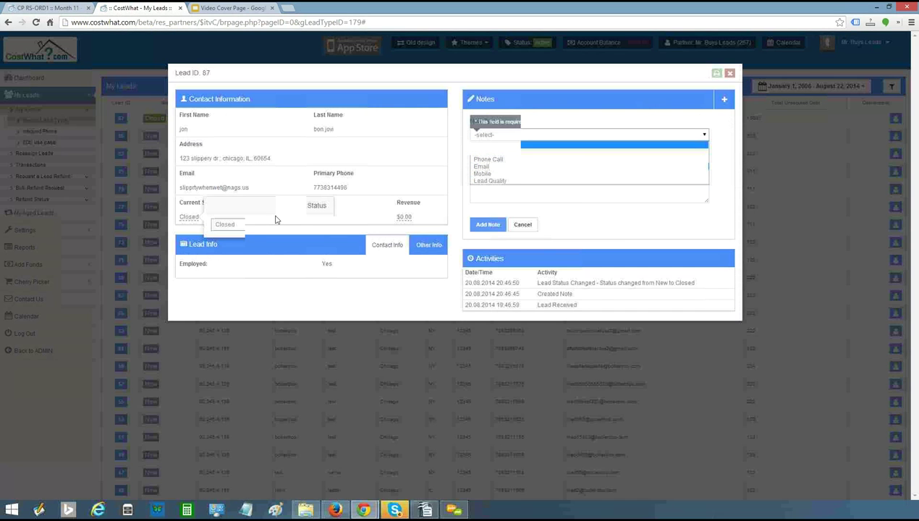
Step: Change the current status of lead 87 to Dead and close its details
{"action": "left_click", "coordinate": [246, 225]}
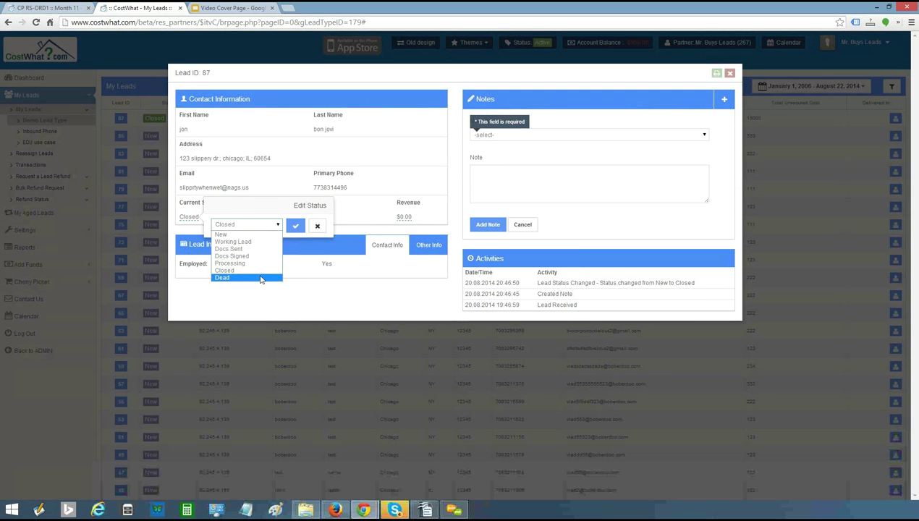
{"action": "left_click", "coordinate": [261, 278]}
{"action": "left_click", "coordinate": [295, 226]}
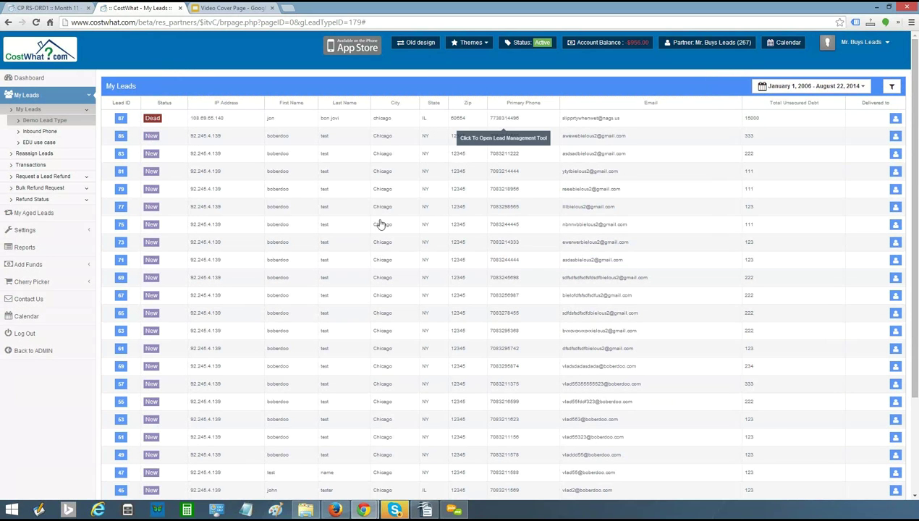
Step: Open the Demo Lead Type refund requests and look at the refund reasons for lead 85 without choosing one
{"action": "left_click", "coordinate": [32, 177]}
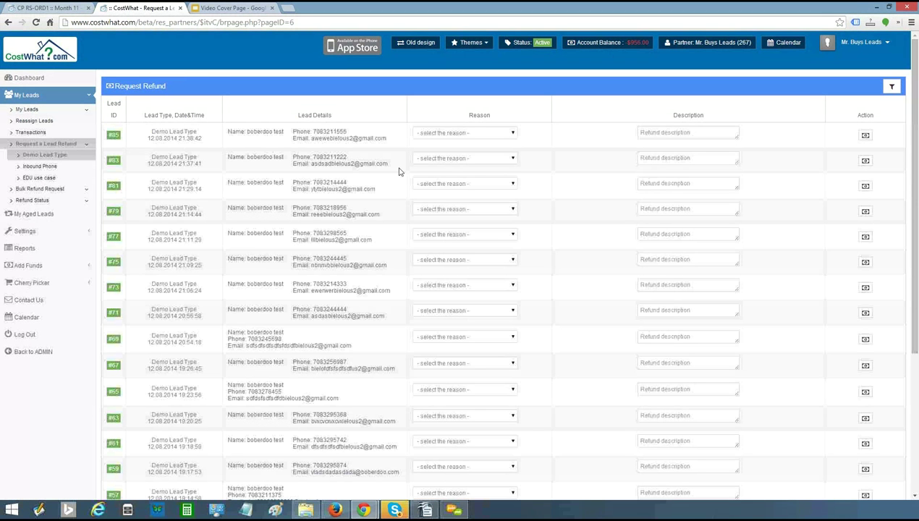
{"action": "left_click", "coordinate": [498, 134]}
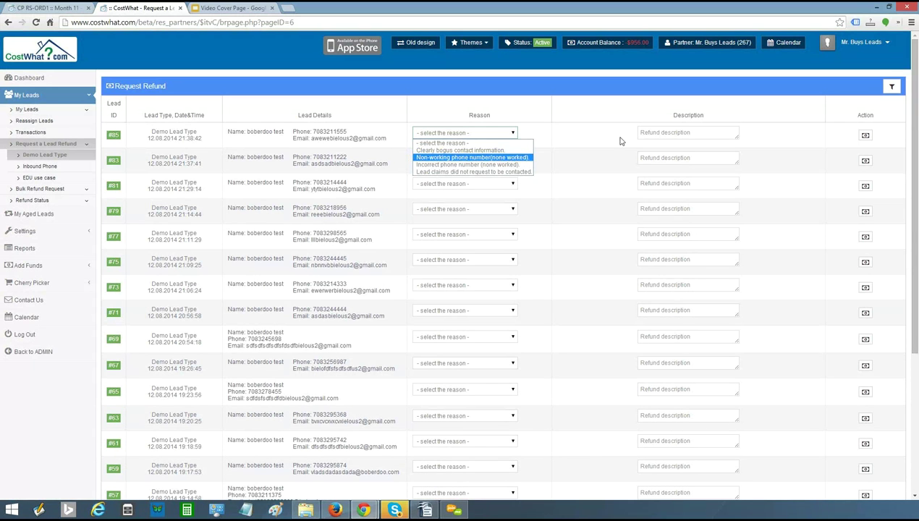
{"action": "left_click", "coordinate": [16, 408]}
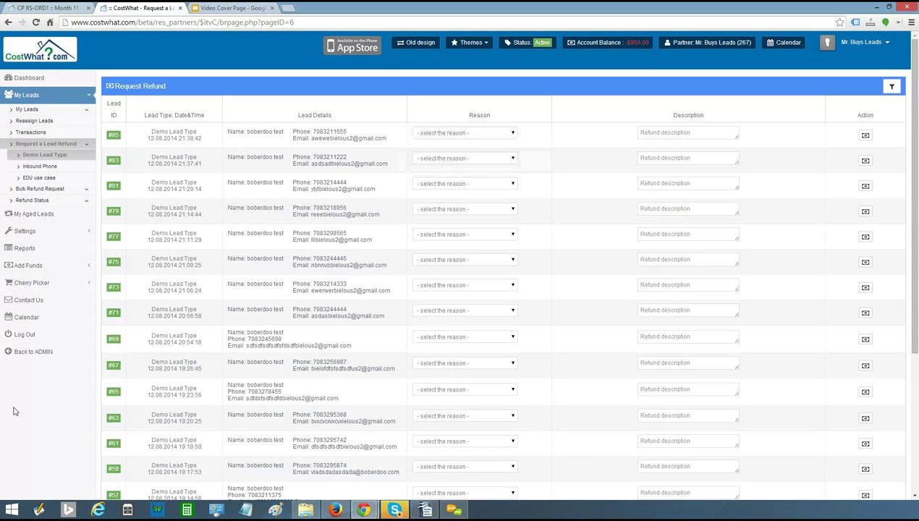
Step: Examine the partner's account information and account status/lead flow section, then open the partner's lead filters
{"action": "left_click", "coordinate": [22, 232]}
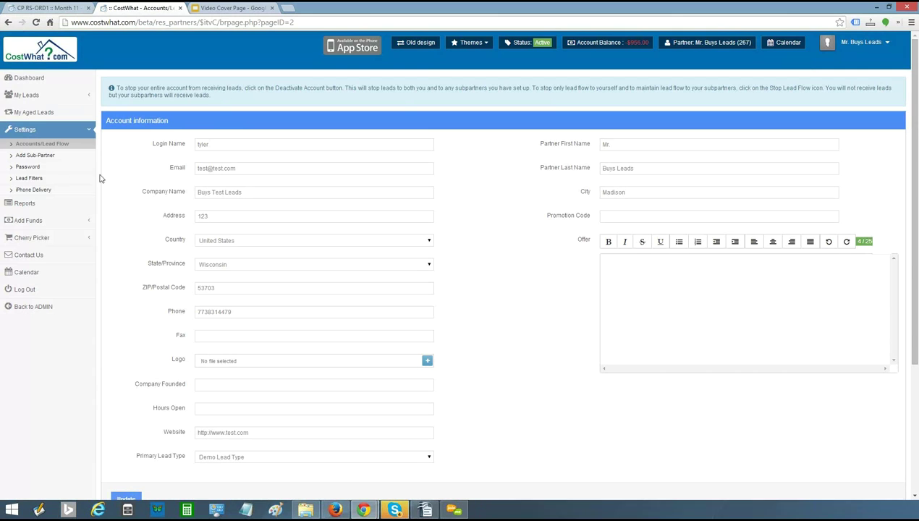
{"action": "scroll", "coordinate": [203, 210], "scroll_direction": "down", "scroll_amount": 5}
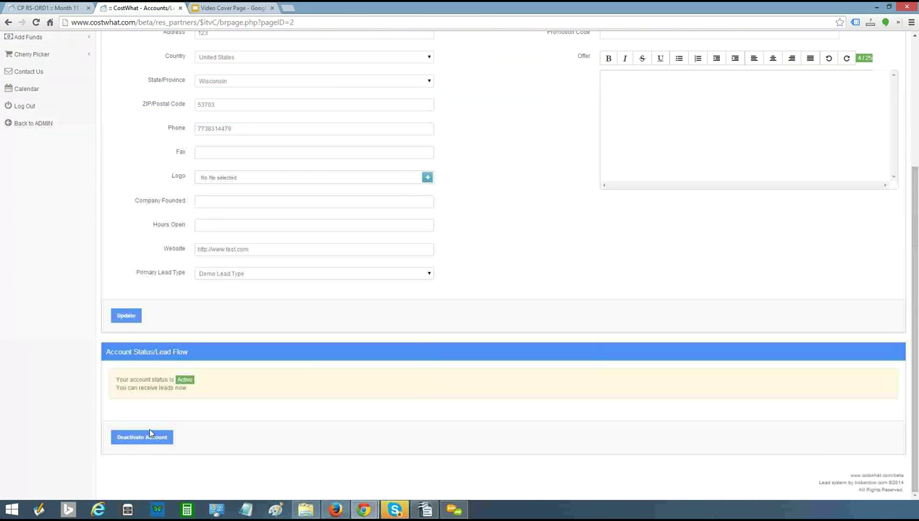
{"action": "left_click", "coordinate": [150, 432]}
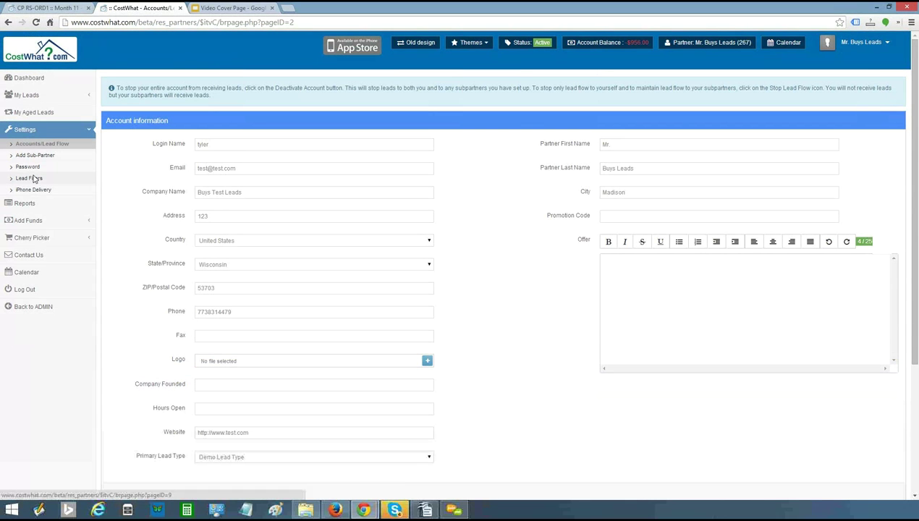
{"action": "left_click", "coordinate": [35, 178]}
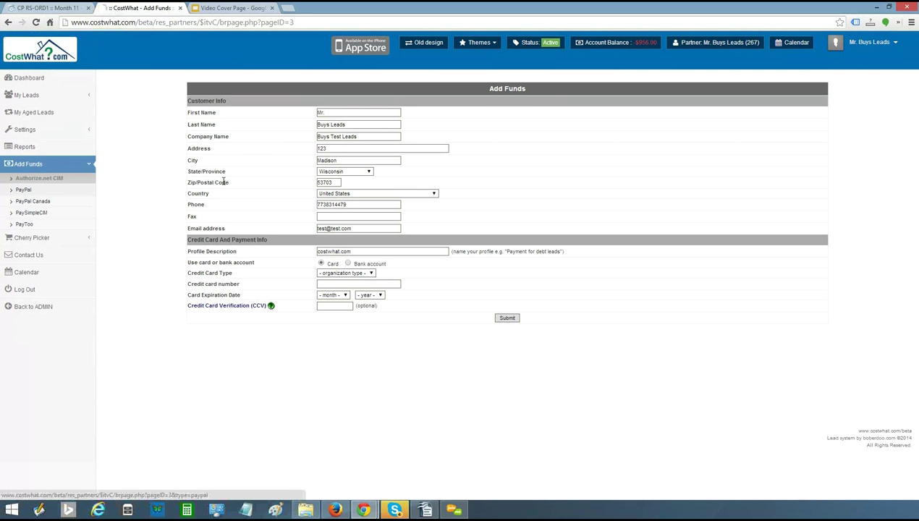
Step: Open the PayPal form for adding funds and set the amount to $400
{"action": "left_click", "coordinate": [23, 189]}
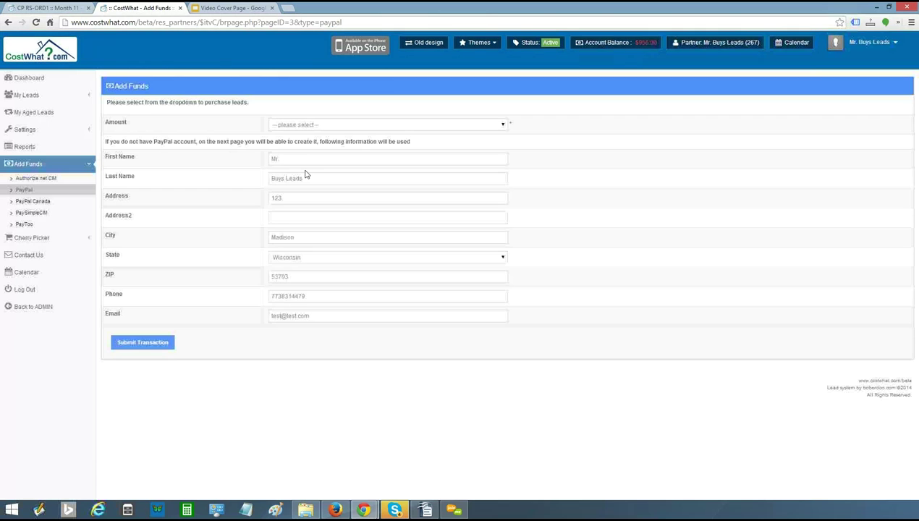
{"action": "left_click", "coordinate": [400, 168]}
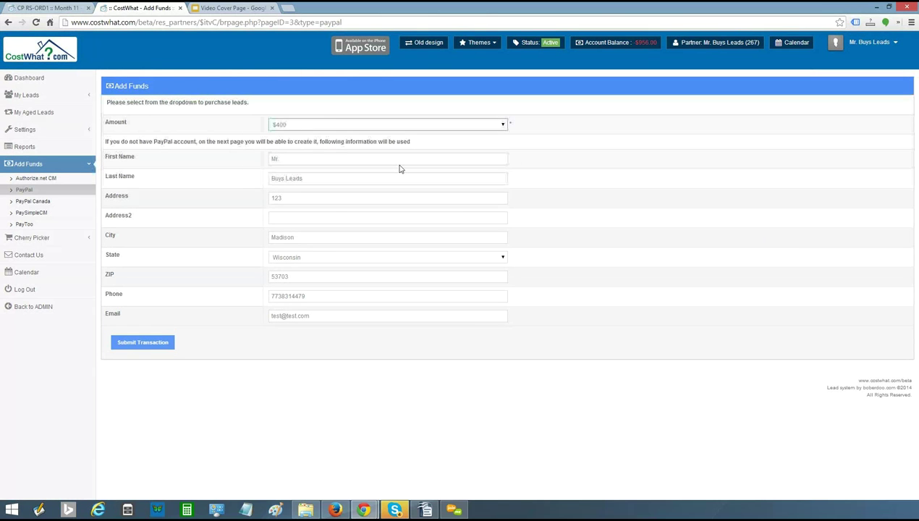
Step: Open the Cherry Picker for Demo Lead Type and select the first two leads in the list
{"action": "triple_click", "coordinate": [327, 318]}
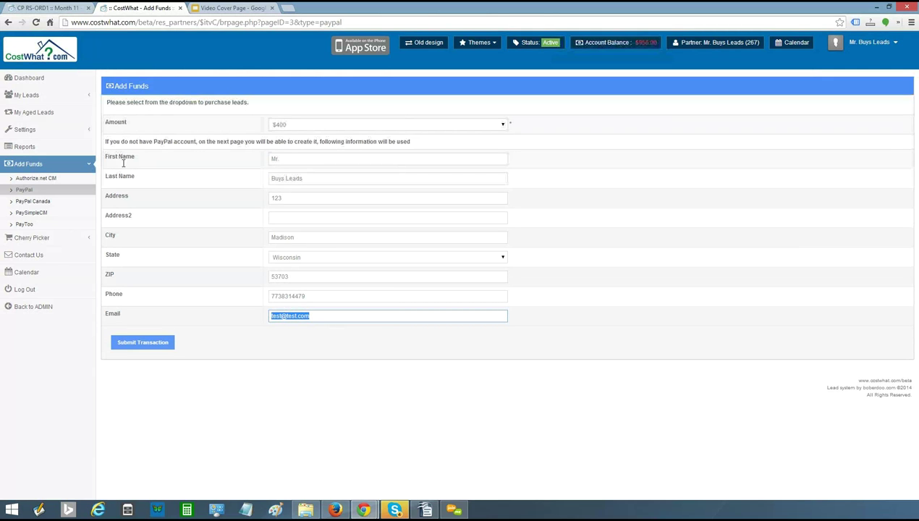
{"action": "left_click", "coordinate": [34, 238]}
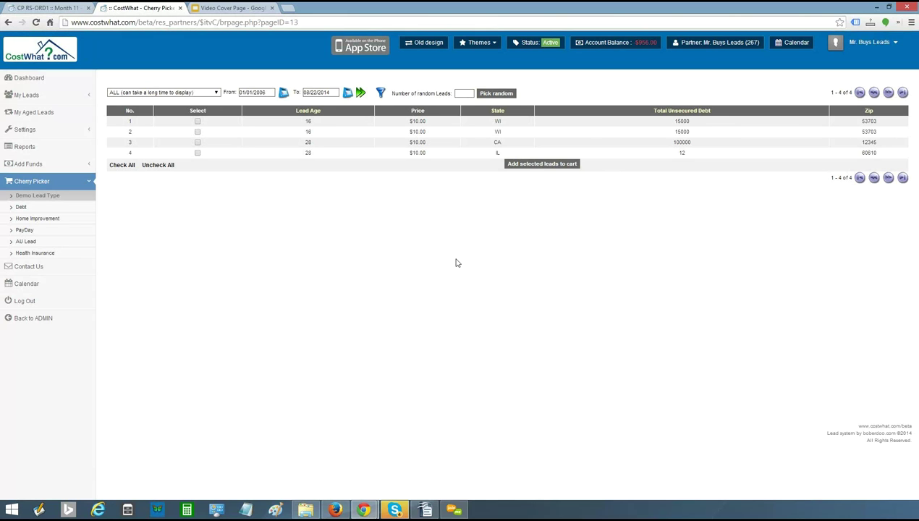
{"action": "left_click", "coordinate": [197, 121]}
{"action": "left_click", "coordinate": [197, 132]}
Step: View the partner's calendar, then return to the admin area and look over the partner's Invoice Manager settings
{"action": "left_click", "coordinate": [20, 267]}
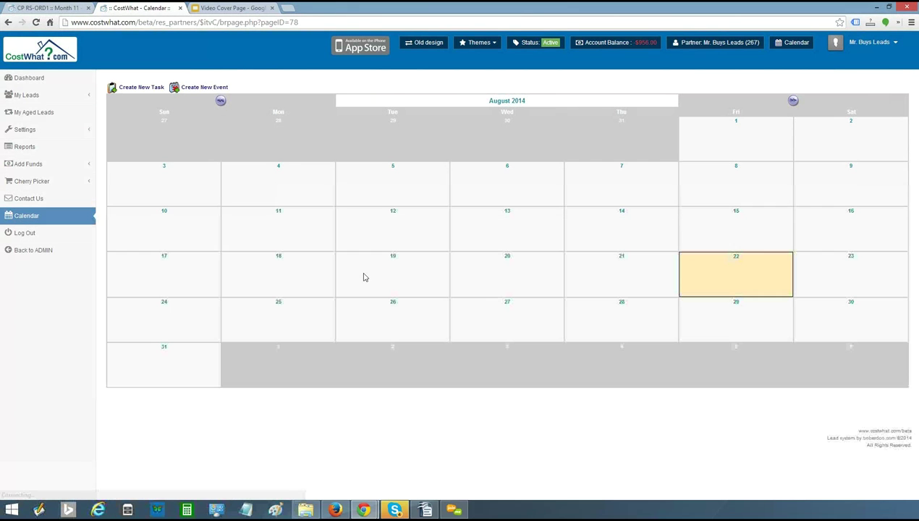
{"action": "left_click", "coordinate": [90, 254]}
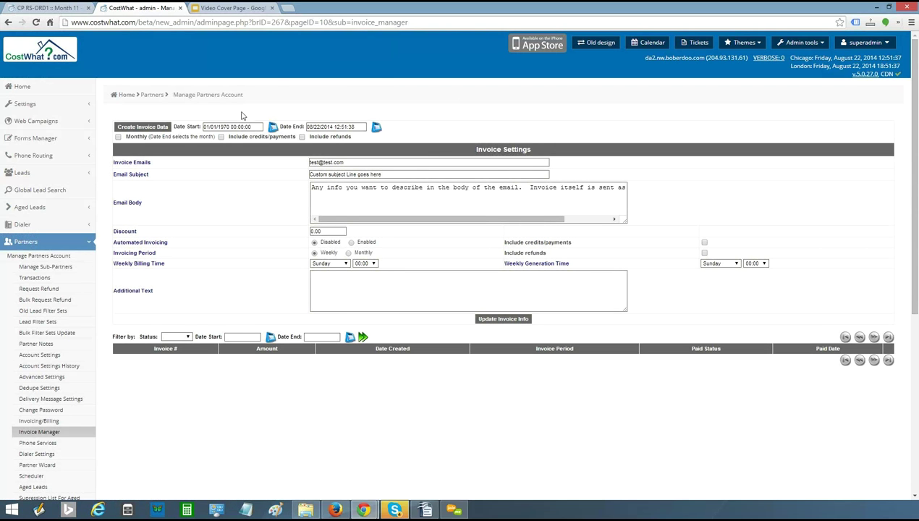
{"action": "scroll", "coordinate": [242, 117], "scroll_direction": "down", "scroll_amount": 2}
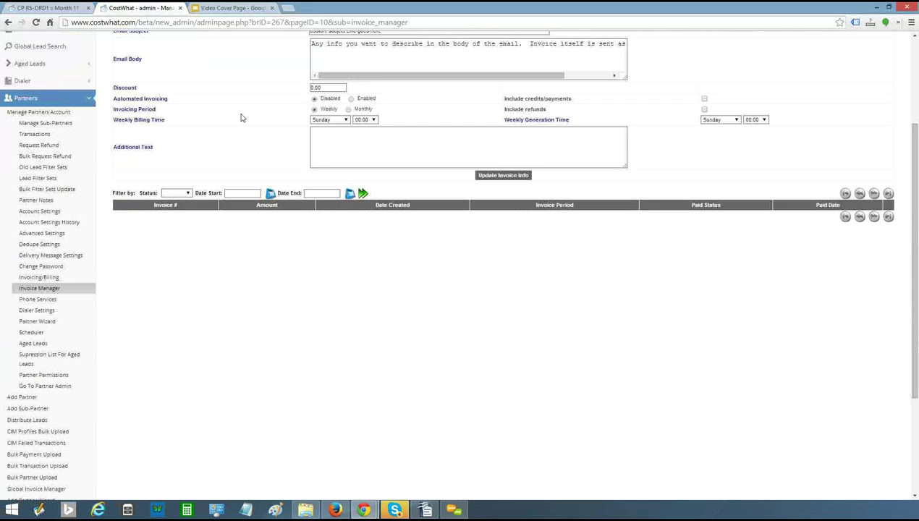
Step: Open the Demo Lead Type lead logs, show the last 200 records and look through them
{"action": "scroll", "coordinate": [241, 117], "scroll_direction": "down", "scroll_amount": 4}
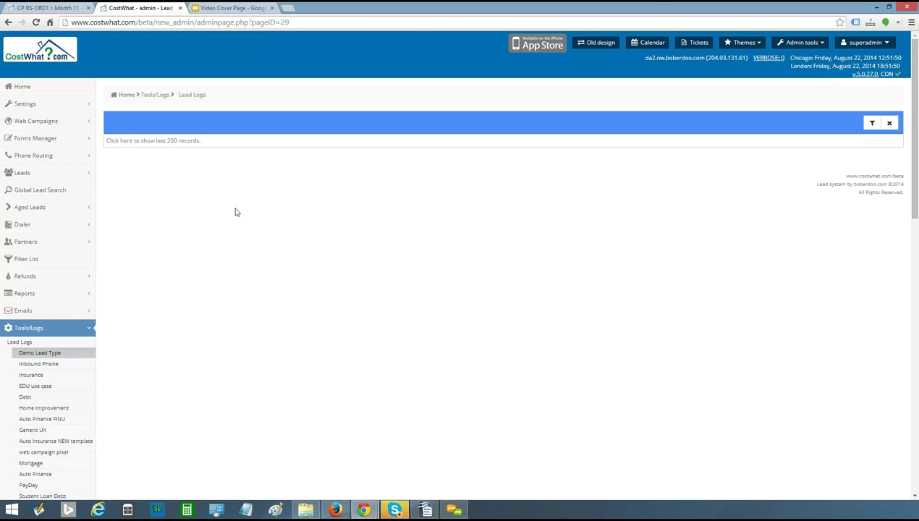
{"action": "scroll", "coordinate": [195, 358], "scroll_direction": "down", "scroll_amount": 3}
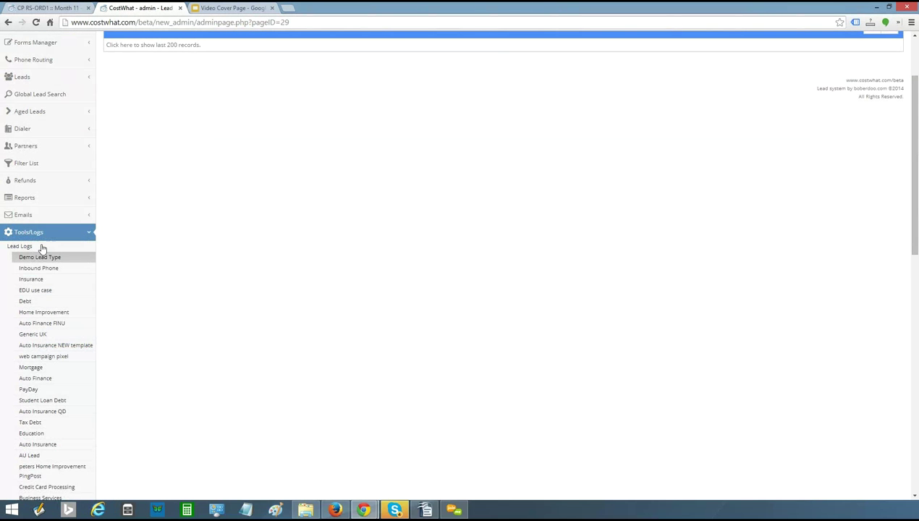
{"action": "scroll", "coordinate": [215, 275], "scroll_direction": "up", "scroll_amount": 3}
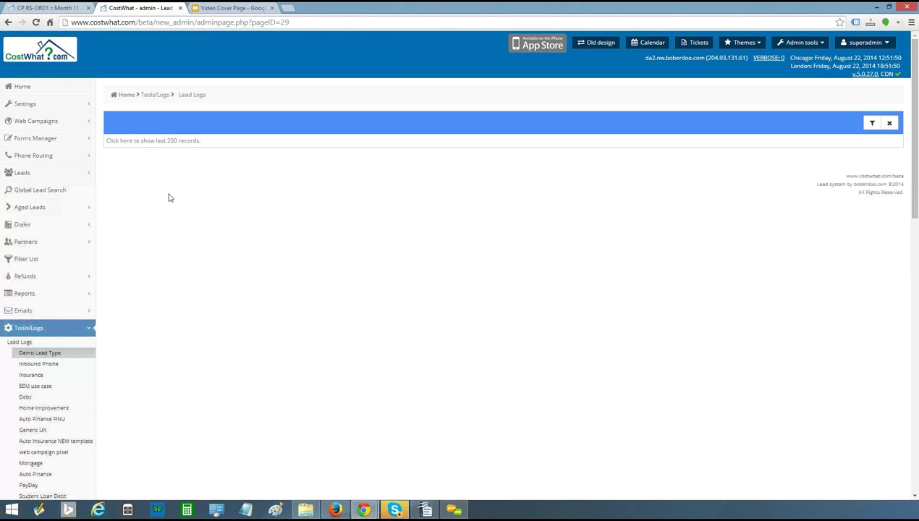
{"action": "left_click", "coordinate": [127, 141]}
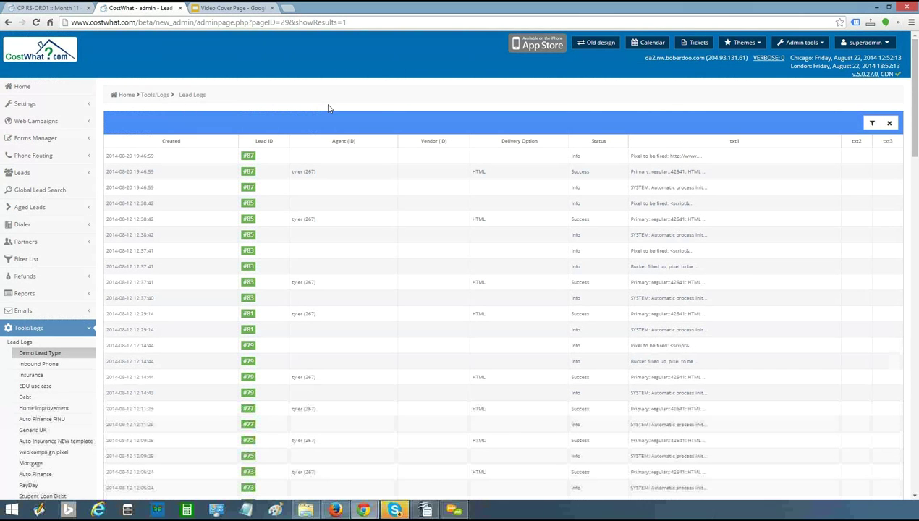
{"action": "scroll", "coordinate": [177, 193], "scroll_direction": "down", "scroll_amount": 3}
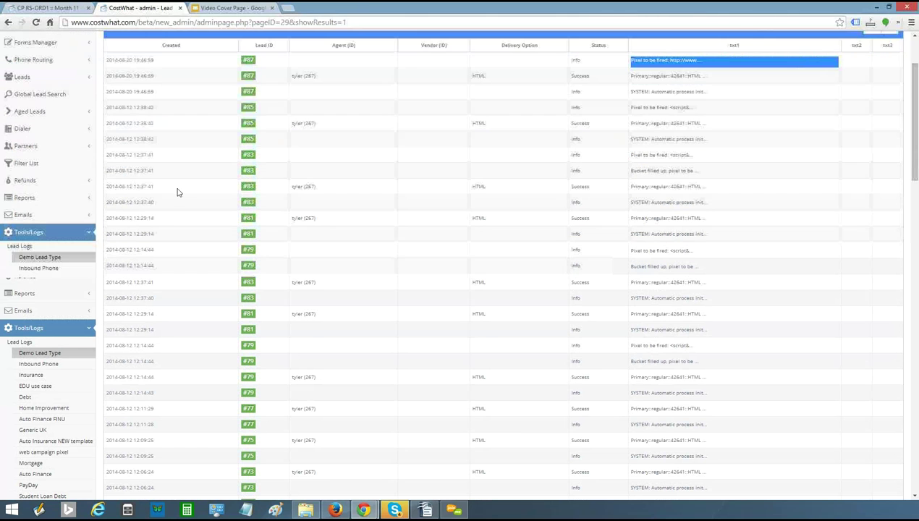
{"action": "scroll", "coordinate": [176, 193], "scroll_direction": "down", "scroll_amount": 7}
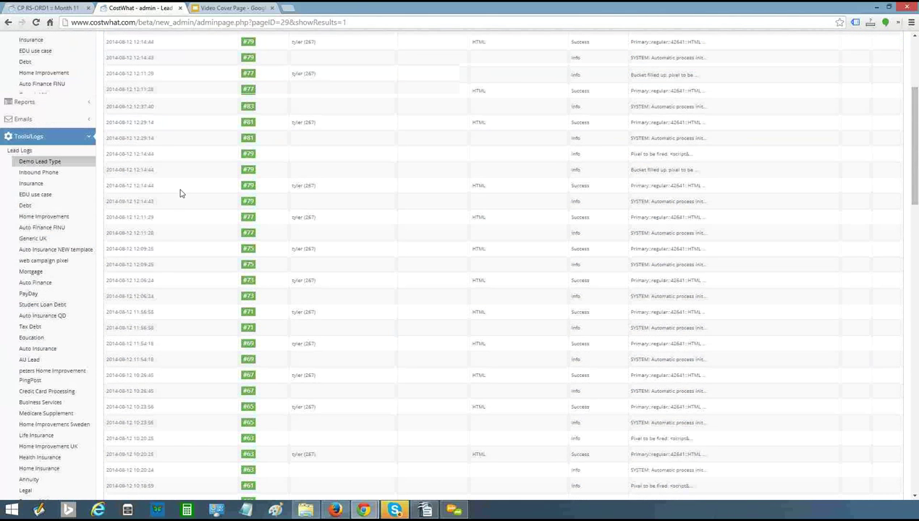
{"action": "scroll", "coordinate": [181, 192], "scroll_direction": "down", "scroll_amount": 14}
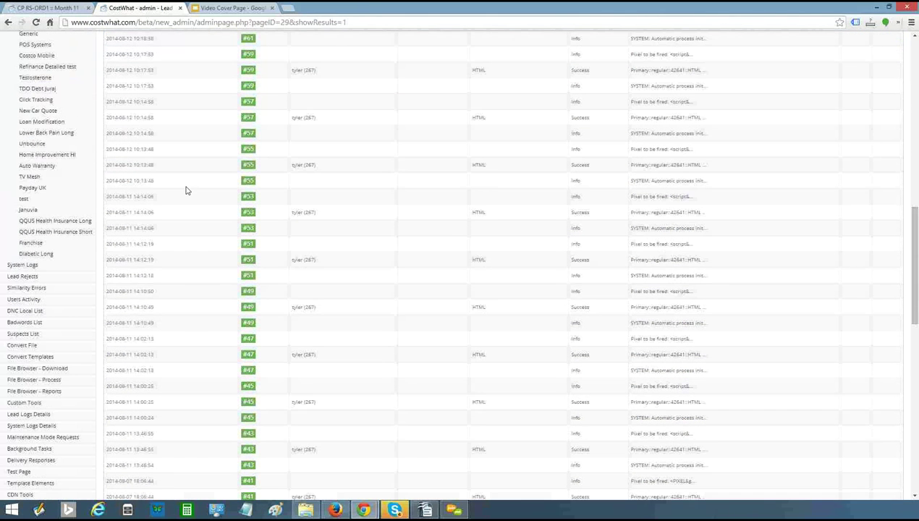
Step: Open the Lead Rejects log, view the details of error #509 and close them
{"action": "left_click", "coordinate": [88, 270]}
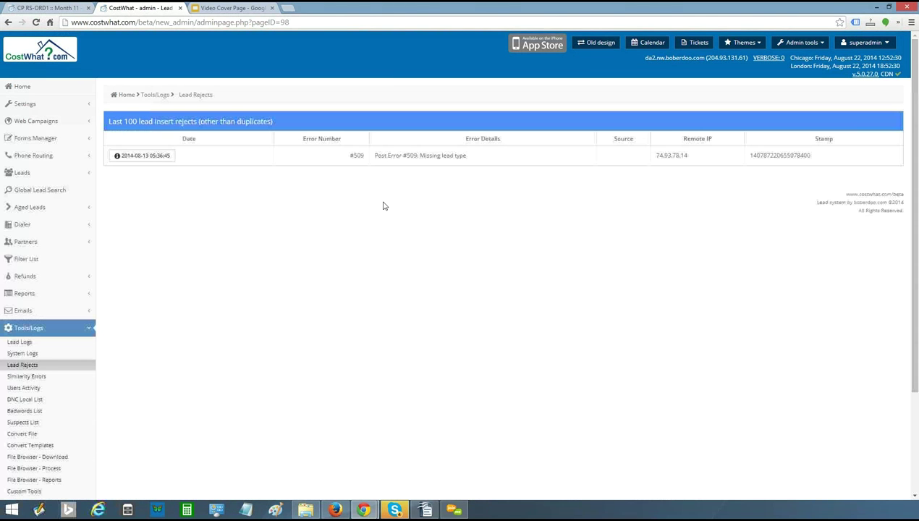
{"action": "left_click", "coordinate": [518, 147]}
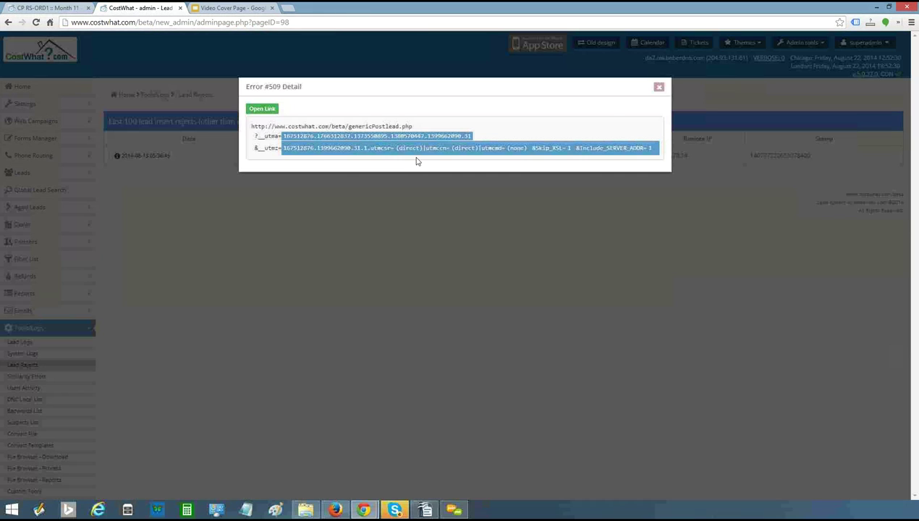
{"action": "left_click", "coordinate": [659, 87]}
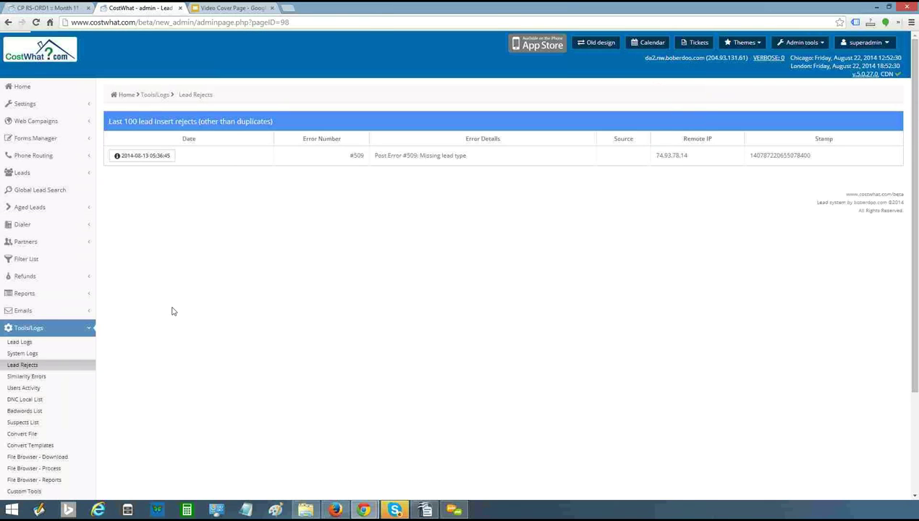
Step: Open the Badwords List and look over the words in it without changing them
{"action": "scroll", "coordinate": [172, 311], "scroll_direction": "down", "scroll_amount": 3}
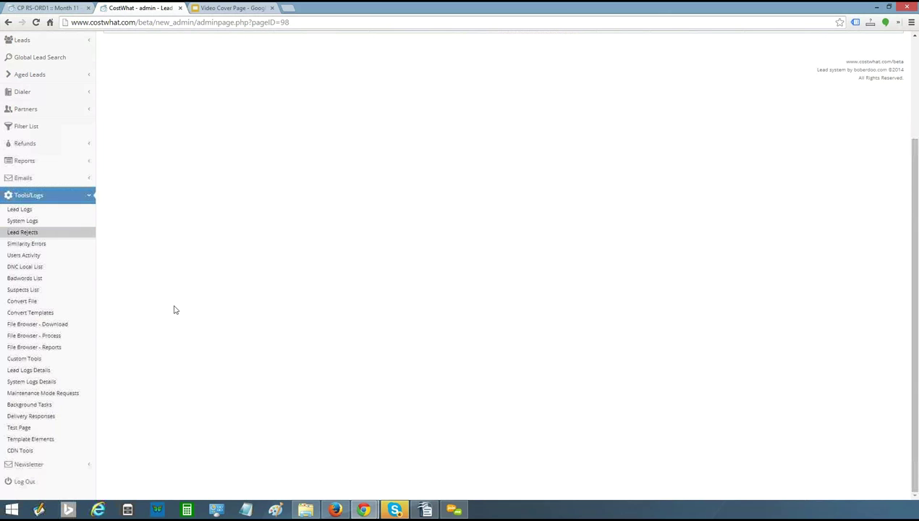
{"action": "left_click", "coordinate": [32, 278]}
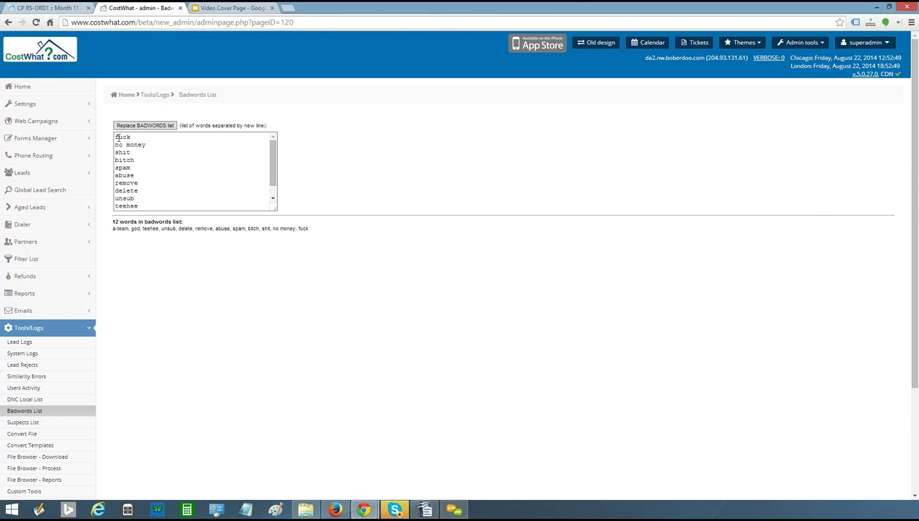
{"action": "left_click_drag", "start_coordinate": [117, 137], "coordinate": [261, 299]}
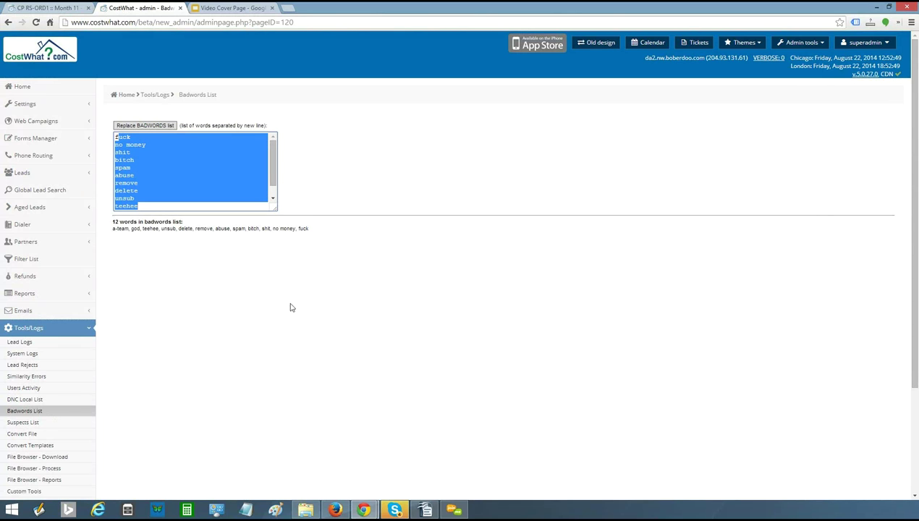
{"action": "left_click", "coordinate": [211, 318]}
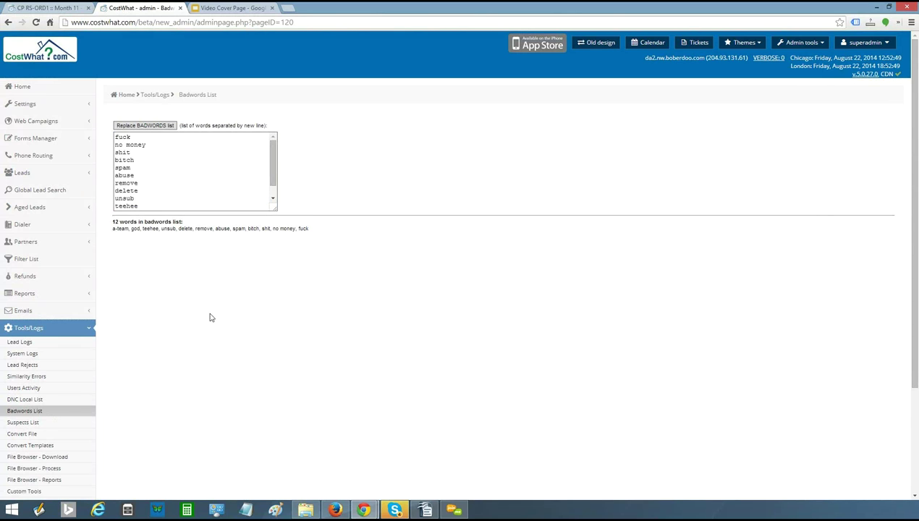
Step: Go to the admin settings, open the API Specs and look through the API function list
{"action": "scroll", "coordinate": [211, 318], "scroll_direction": "down", "scroll_amount": 3}
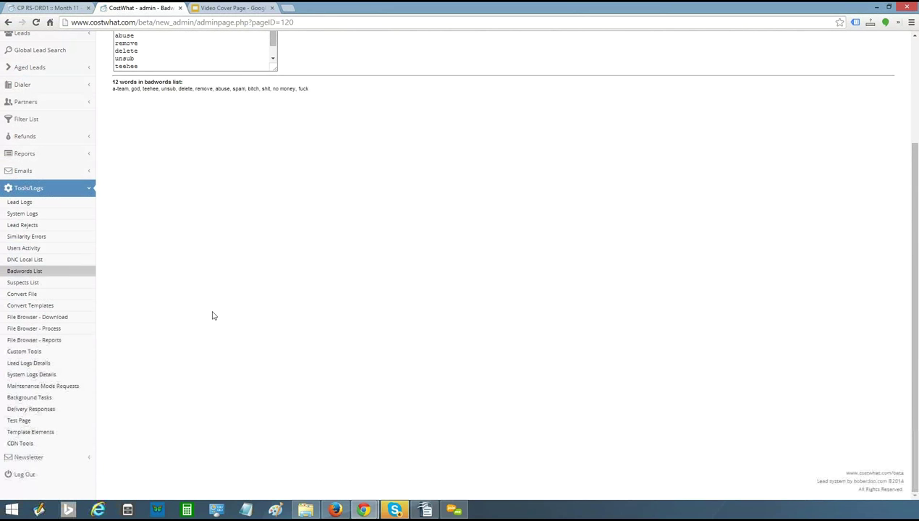
{"action": "scroll", "coordinate": [212, 315], "scroll_direction": "up", "scroll_amount": 3}
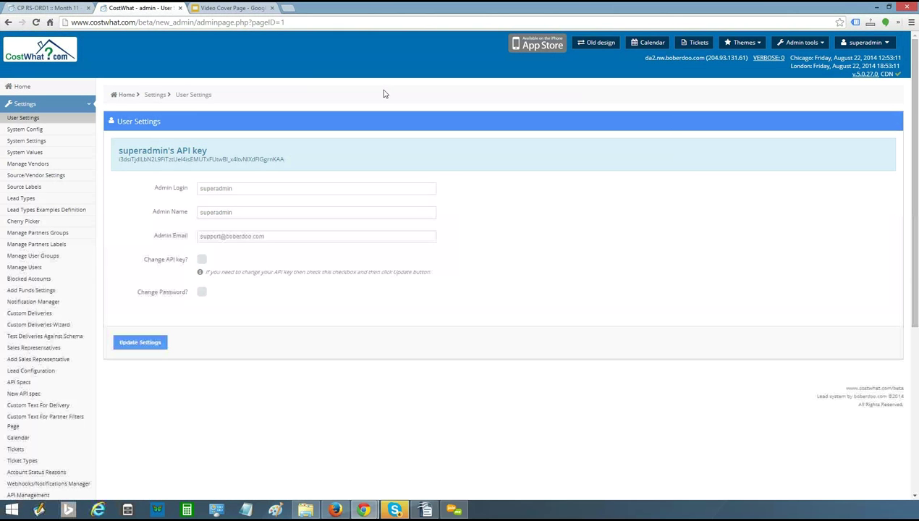
{"action": "left_click", "coordinate": [29, 382]}
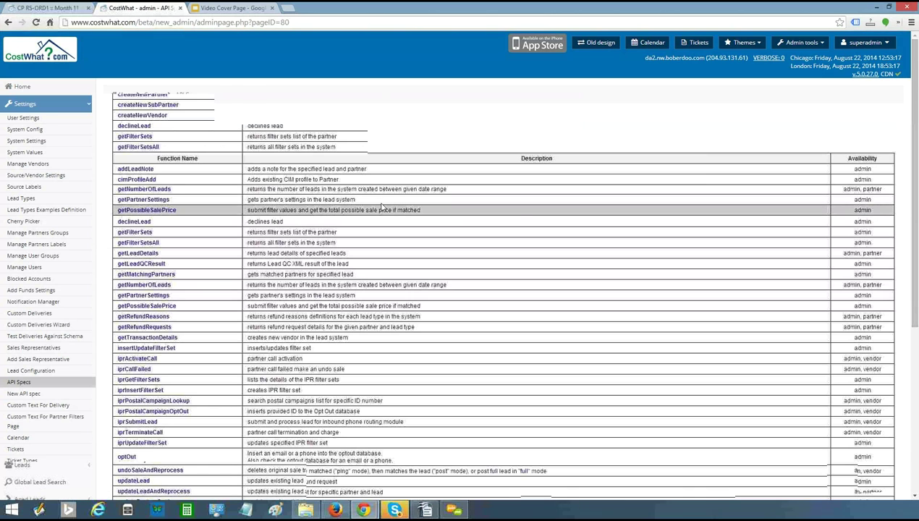
{"action": "scroll", "coordinate": [391, 209], "scroll_direction": "down", "scroll_amount": 2}
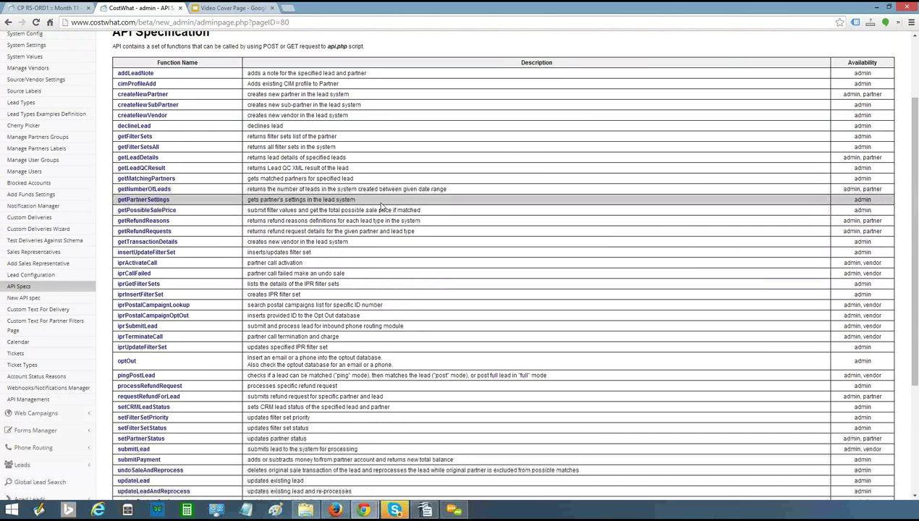
Step: Open the Notification Manager and look through the events and their existing notifications
{"action": "scroll", "coordinate": [78, 147], "scroll_direction": "up", "scroll_amount": 2}
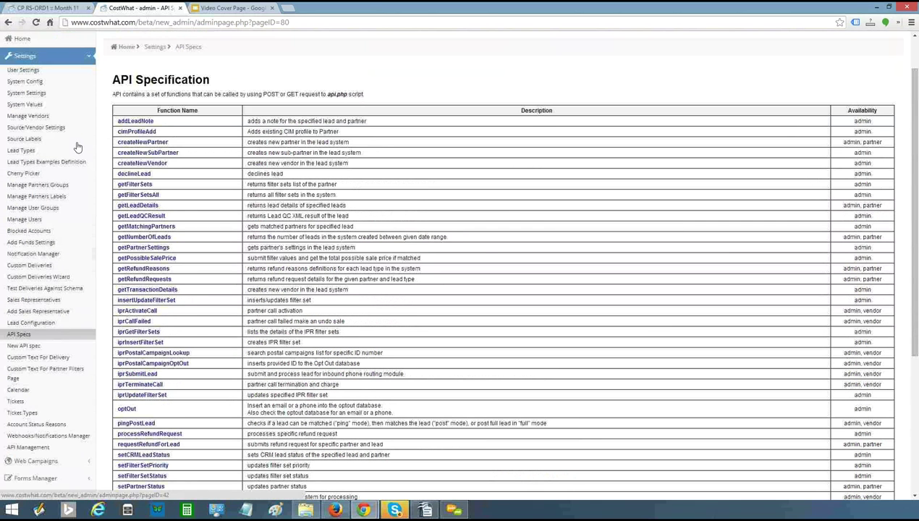
{"action": "left_click", "coordinate": [77, 147]}
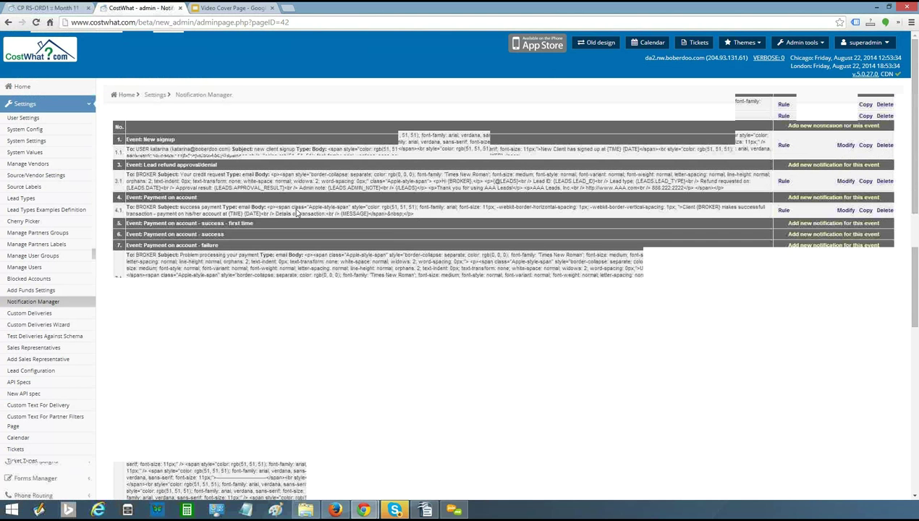
{"action": "scroll", "coordinate": [443, 110], "scroll_direction": "down", "scroll_amount": 10}
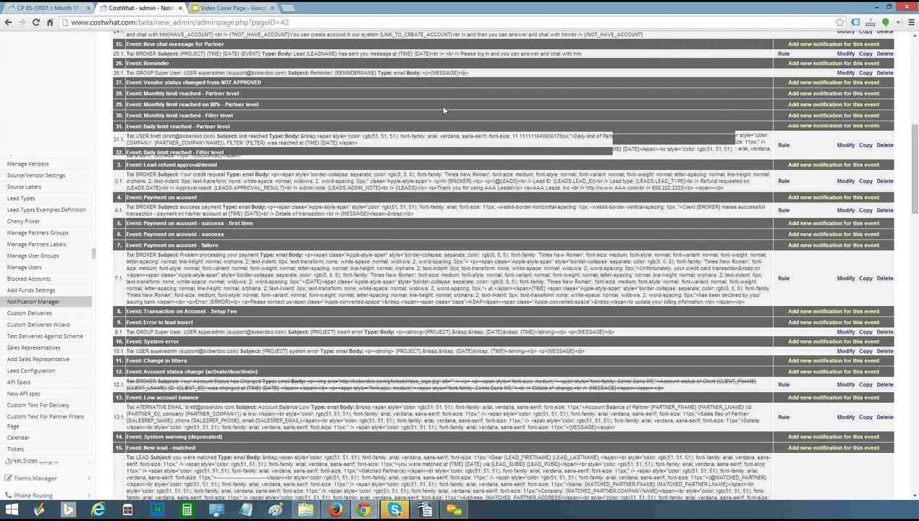
{"action": "scroll", "coordinate": [444, 110], "scroll_direction": "up", "scroll_amount": 10}
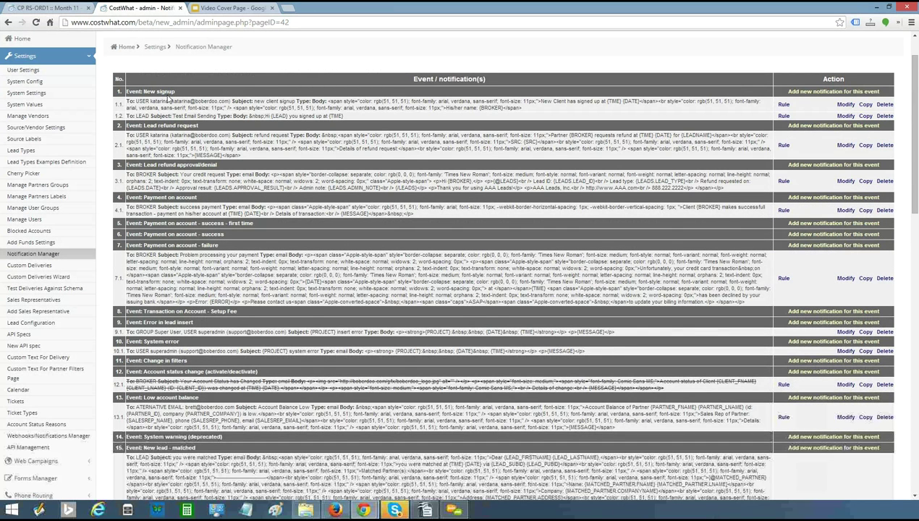
{"action": "scroll", "coordinate": [170, 101], "scroll_direction": "down", "scroll_amount": 5}
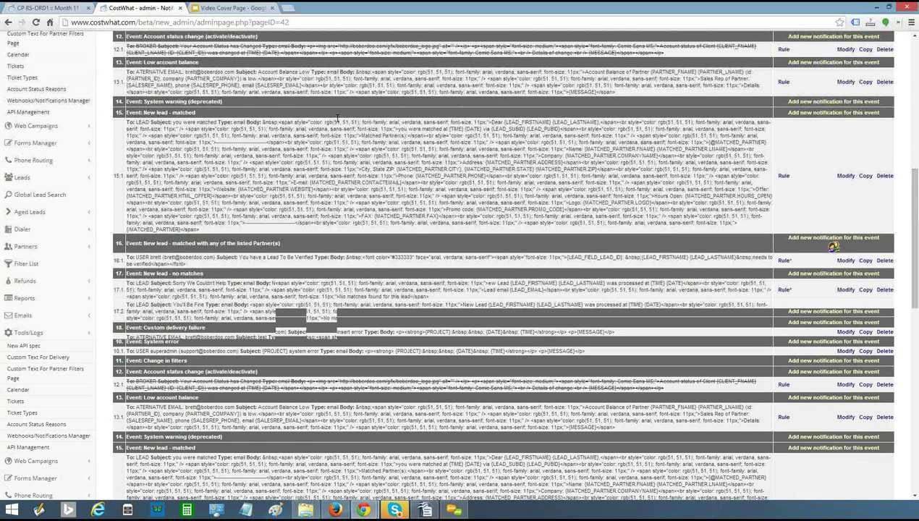
Step: Open the lead notification for the "New lead - matched" event and examine its Lead recipient and example email body
{"action": "left_click", "coordinate": [832, 239]}
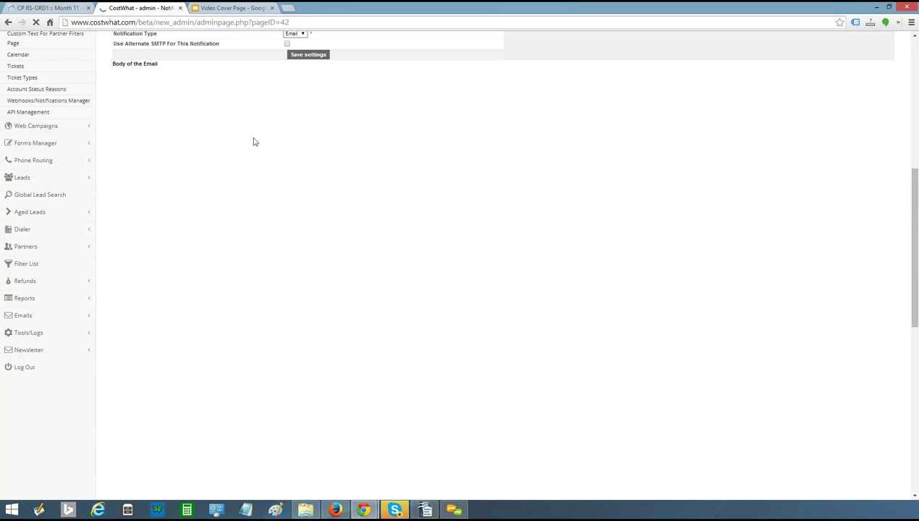
{"action": "scroll", "coordinate": [253, 142], "scroll_direction": "up", "scroll_amount": 1}
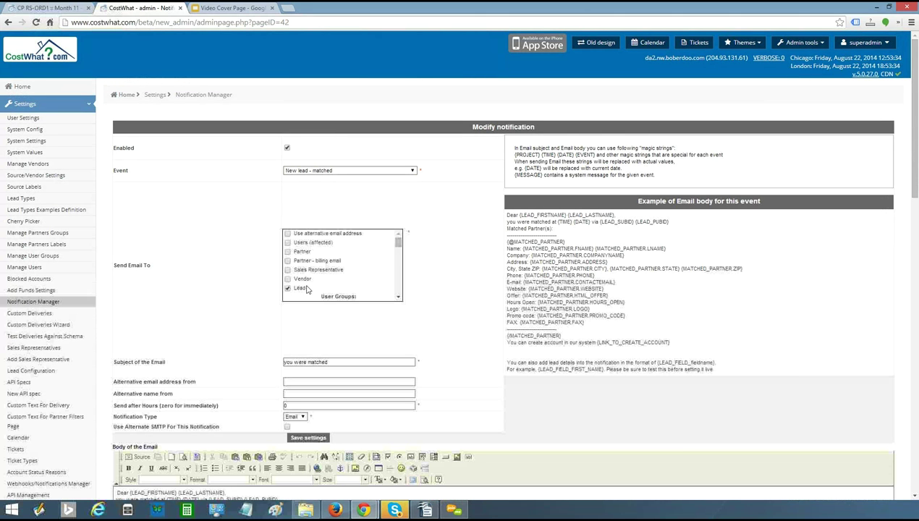
{"action": "double_click", "coordinate": [307, 289]}
{"action": "scroll", "coordinate": [616, 267], "scroll_direction": "down", "scroll_amount": 1}
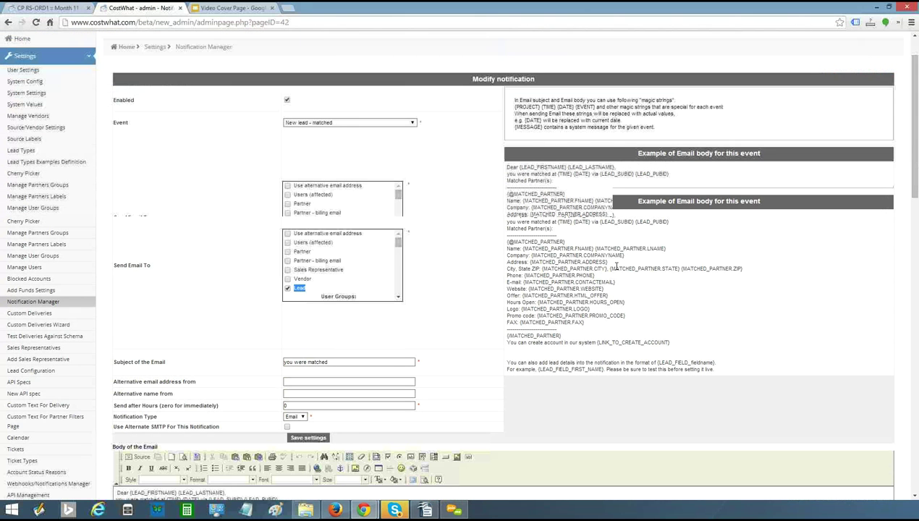
{"action": "left_click_drag", "start_coordinate": [715, 323], "coordinate": [505, 158]}
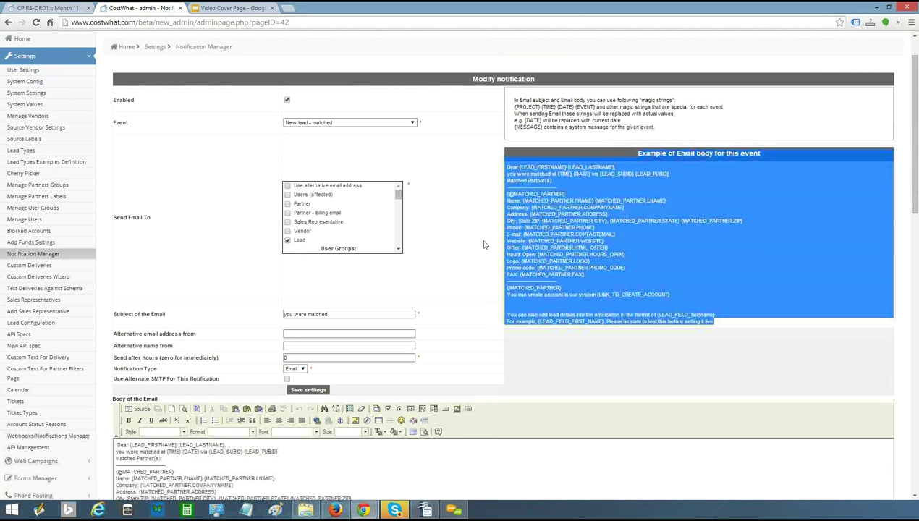
{"action": "scroll", "coordinate": [485, 245], "scroll_direction": "down", "scroll_amount": 2}
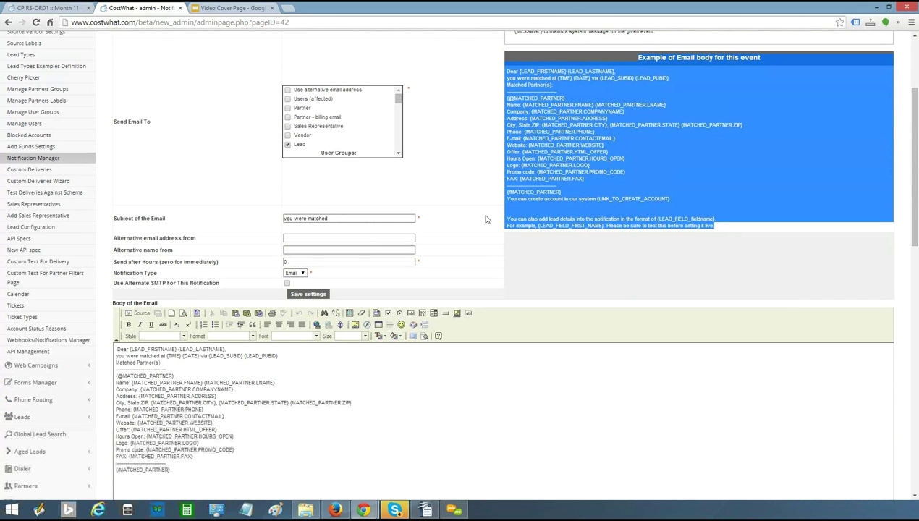
{"action": "left_click", "coordinate": [486, 219]}
{"action": "scroll", "coordinate": [486, 219], "scroll_direction": "down", "scroll_amount": 2}
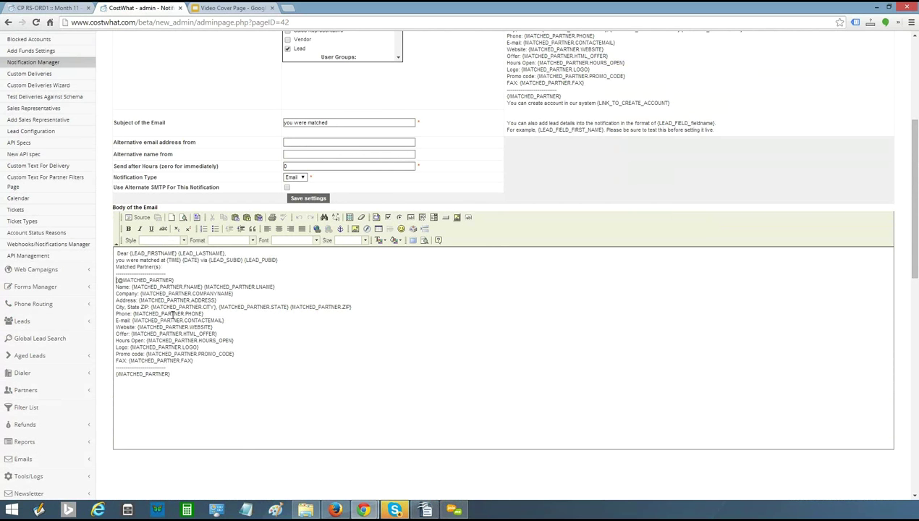
{"action": "left_click_drag", "start_coordinate": [115, 279], "coordinate": [212, 375]}
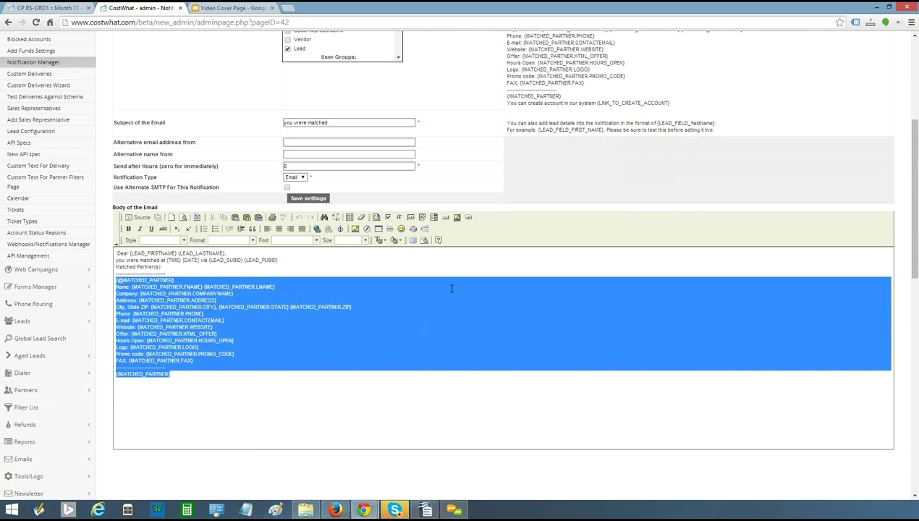
Step: Leave the lead notification, go to the Lead Types settings and look through the list of lead types
{"action": "left_click", "coordinate": [503, 259]}
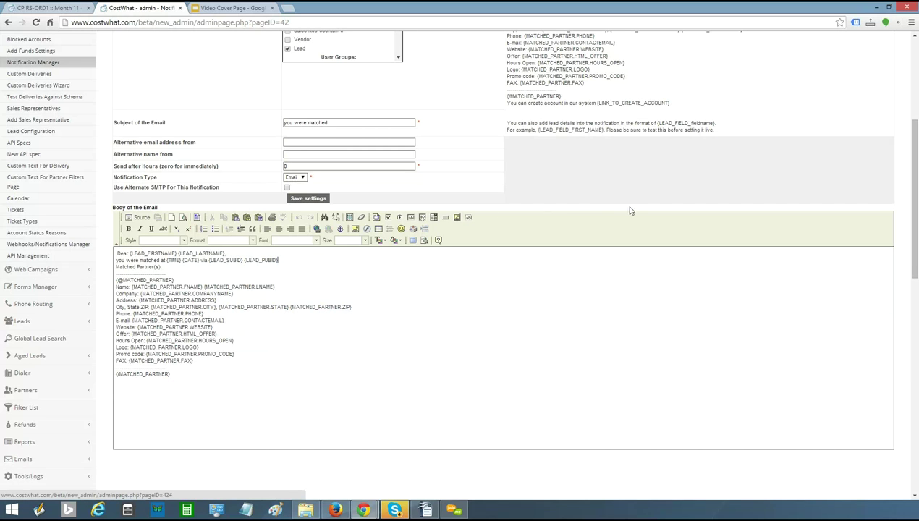
{"action": "scroll", "coordinate": [636, 182], "scroll_direction": "up", "scroll_amount": 1}
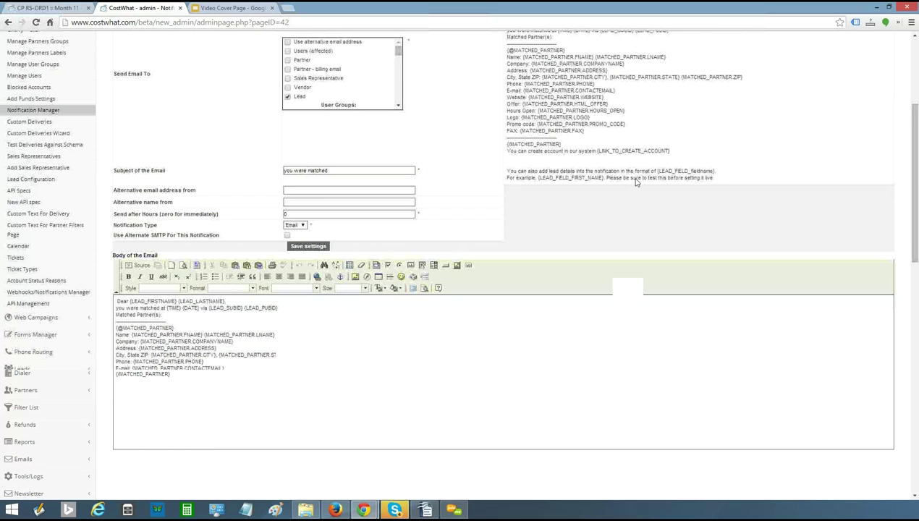
{"action": "scroll", "coordinate": [636, 182], "scroll_direction": "up", "scroll_amount": 4}
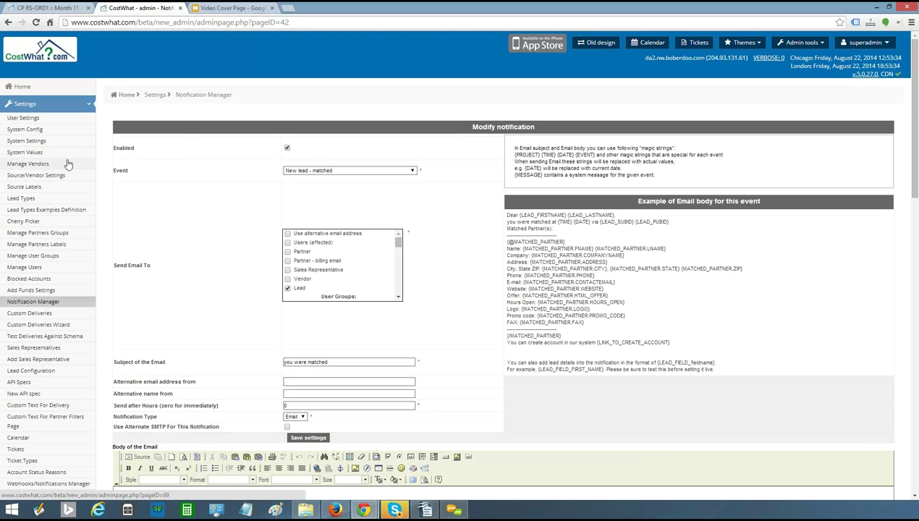
{"action": "left_click", "coordinate": [19, 201]}
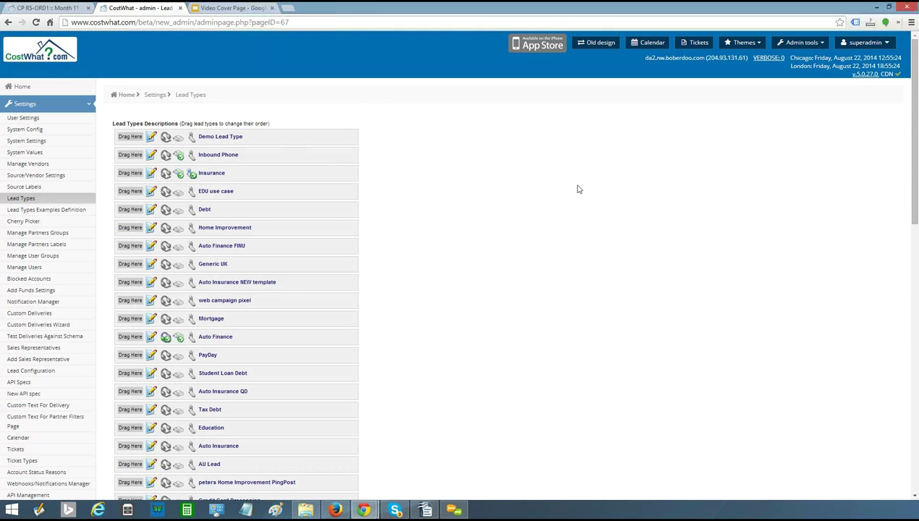
{"action": "scroll", "coordinate": [579, 189], "scroll_direction": "down", "scroll_amount": 2}
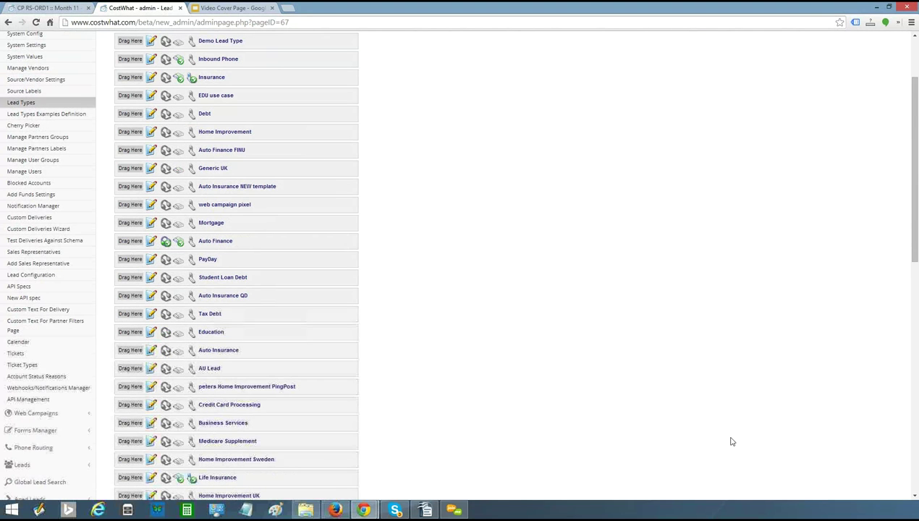
{"action": "scroll", "coordinate": [888, 371], "scroll_direction": "up", "scroll_amount": 2}
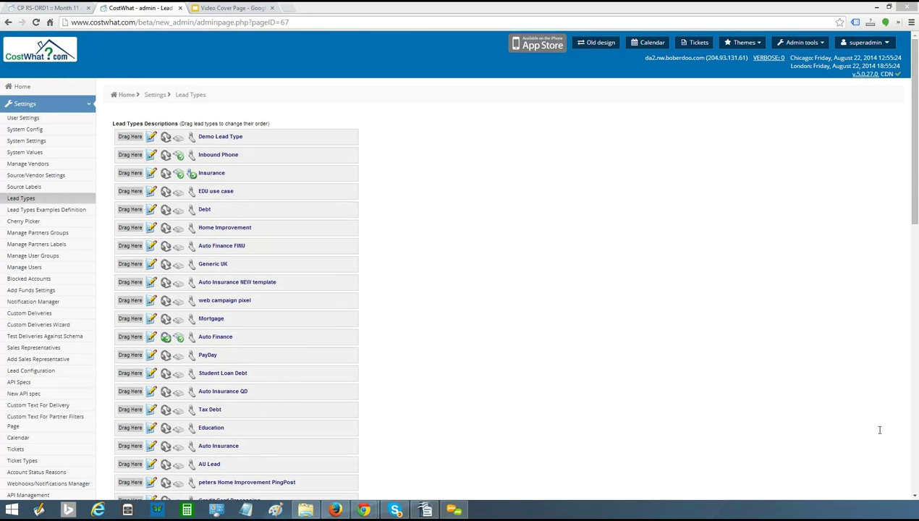
{"action": "left_click", "coordinate": [485, 248]}
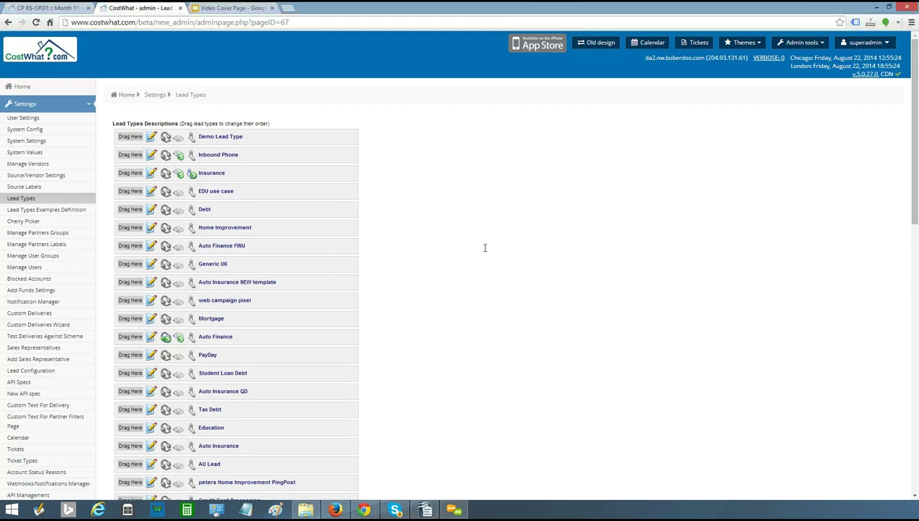
Step: Open the "test" delivery of Demo Lead Type for editing in the Custom Deliveries Wizard and continue past its XML definition
{"action": "left_click", "coordinate": [52, 327]}
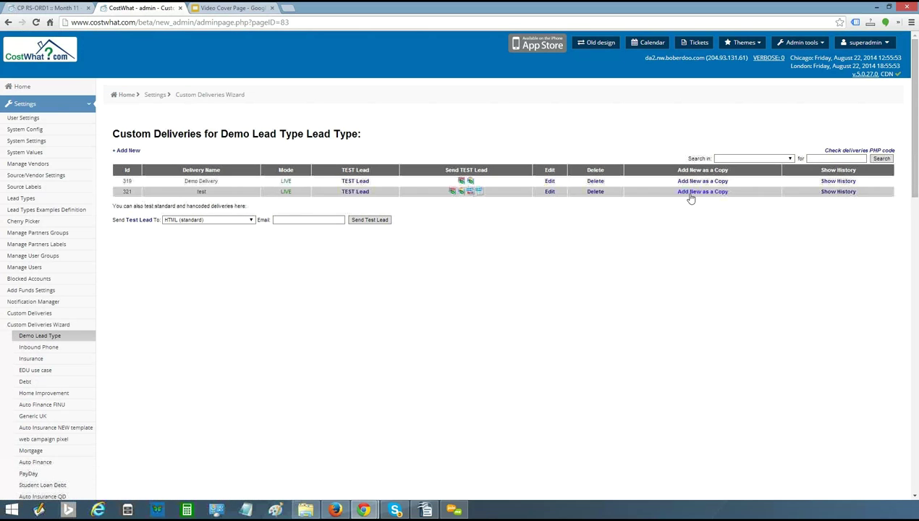
{"action": "left_click", "coordinate": [548, 194]}
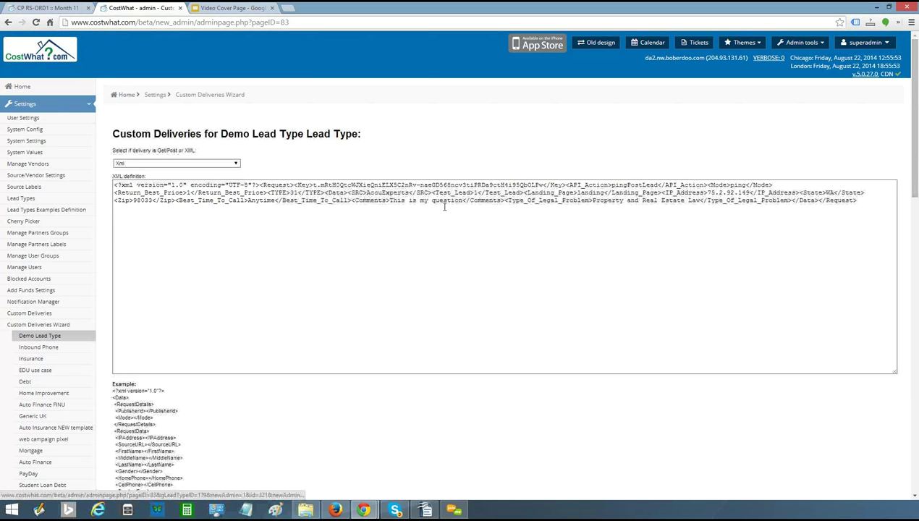
{"action": "scroll", "coordinate": [260, 220], "scroll_direction": "down", "scroll_amount": 1}
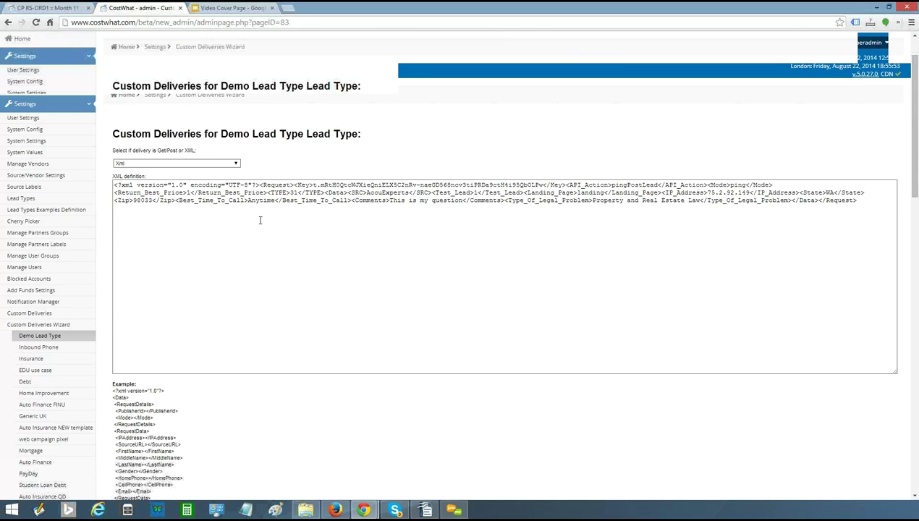
{"action": "scroll", "coordinate": [251, 322], "scroll_direction": "down", "scroll_amount": 10}
{"action": "left_click", "coordinate": [171, 179]}
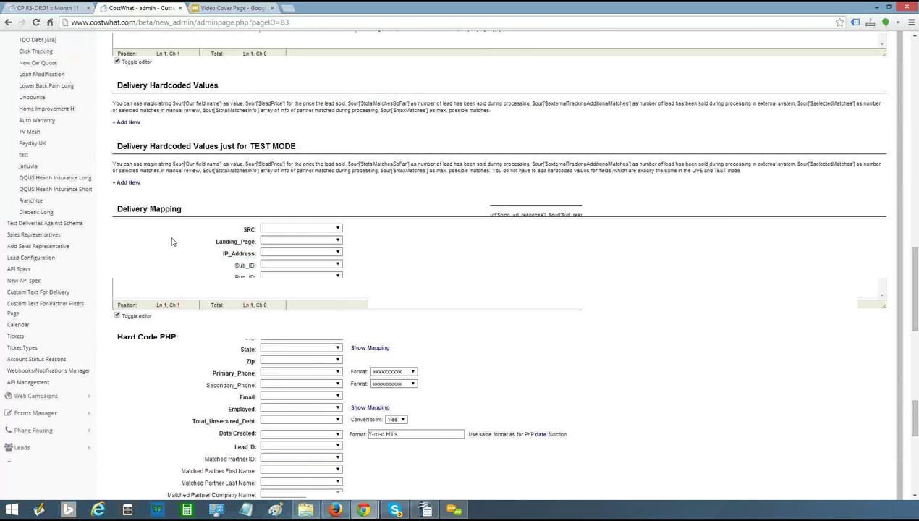
Step: Add a delivery hardcoded value of 123 for the SRC field
{"action": "left_click", "coordinate": [160, 136]}
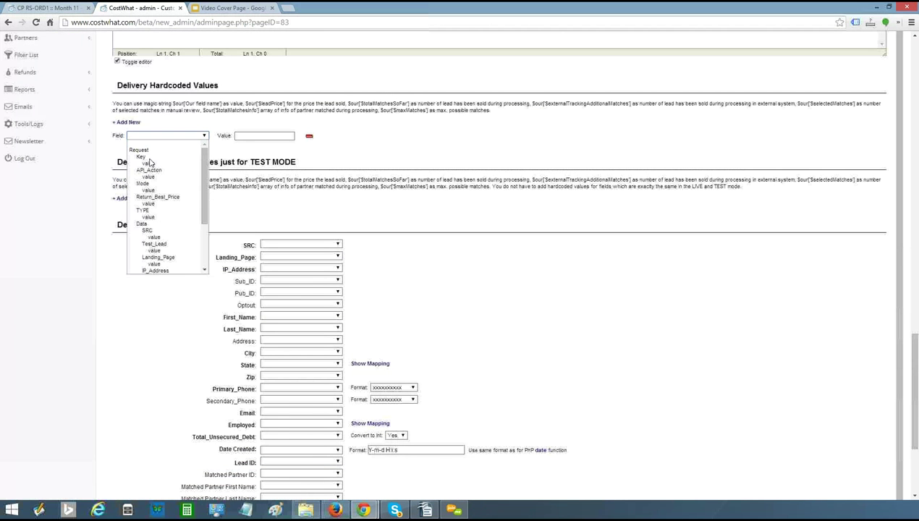
{"action": "scroll", "coordinate": [183, 200], "scroll_direction": "down", "scroll_amount": 2}
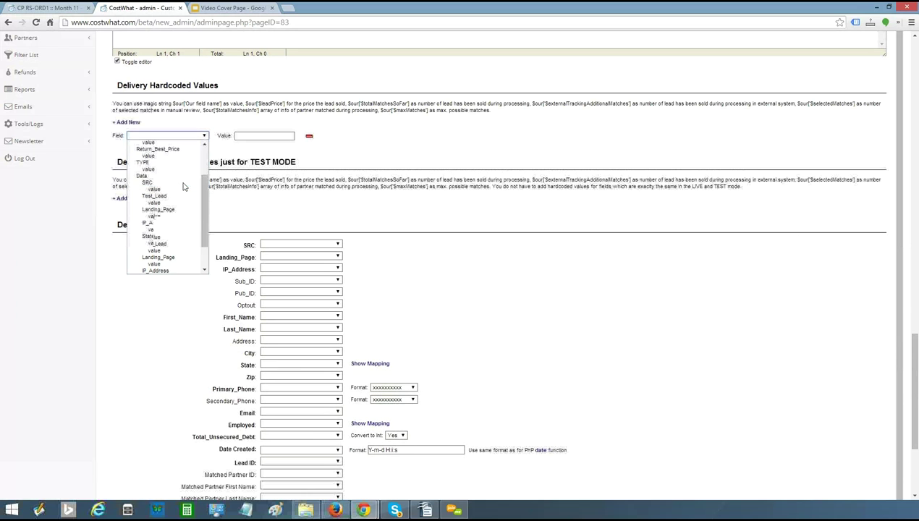
{"action": "left_click", "coordinate": [186, 182]}
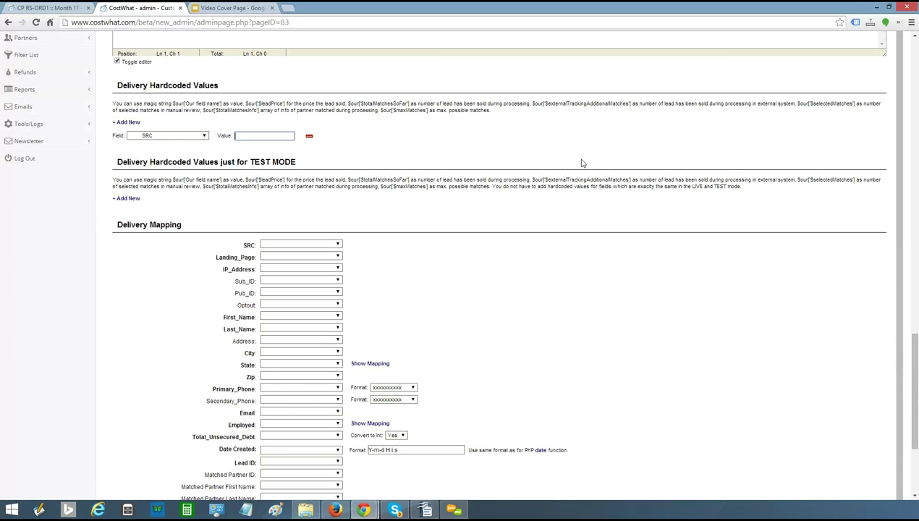
{"action": "type", "text": "123"}
Step: Map First_Name to the Test_Lead node in the delivery mapping
{"action": "scroll", "coordinate": [234, 235], "scroll_direction": "down", "scroll_amount": 2}
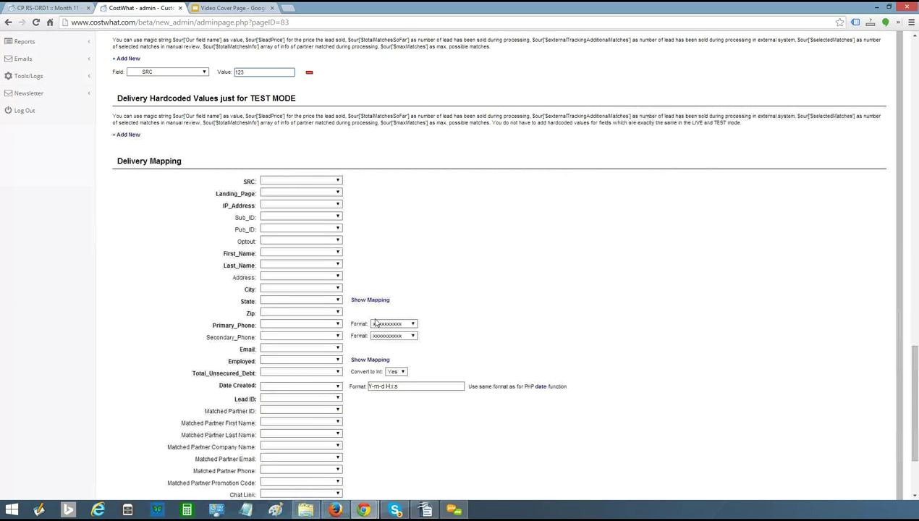
{"action": "scroll", "coordinate": [298, 158], "scroll_direction": "down", "scroll_amount": 3}
{"action": "left_click", "coordinate": [297, 157]}
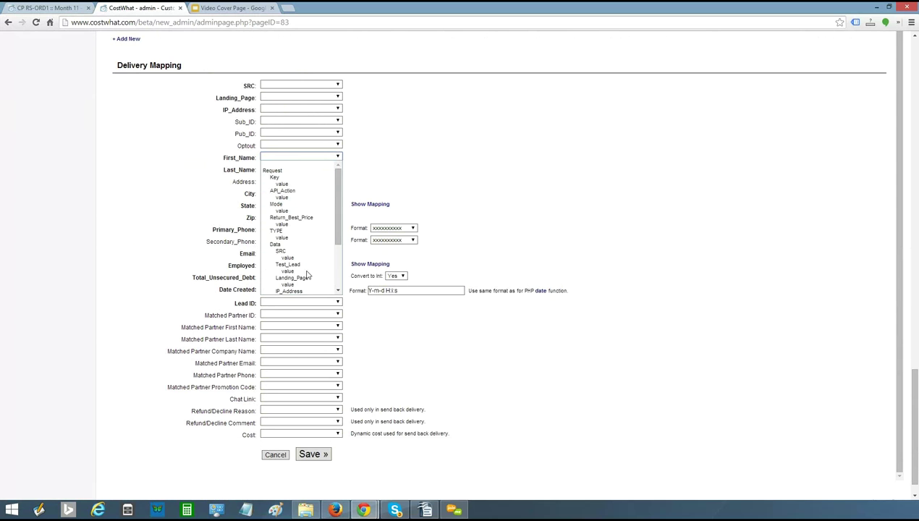
{"action": "scroll", "coordinate": [310, 270], "scroll_direction": "down", "scroll_amount": 2}
{"action": "scroll", "coordinate": [310, 270], "scroll_direction": "down", "scroll_amount": 1}
{"action": "left_click", "coordinate": [289, 189]}
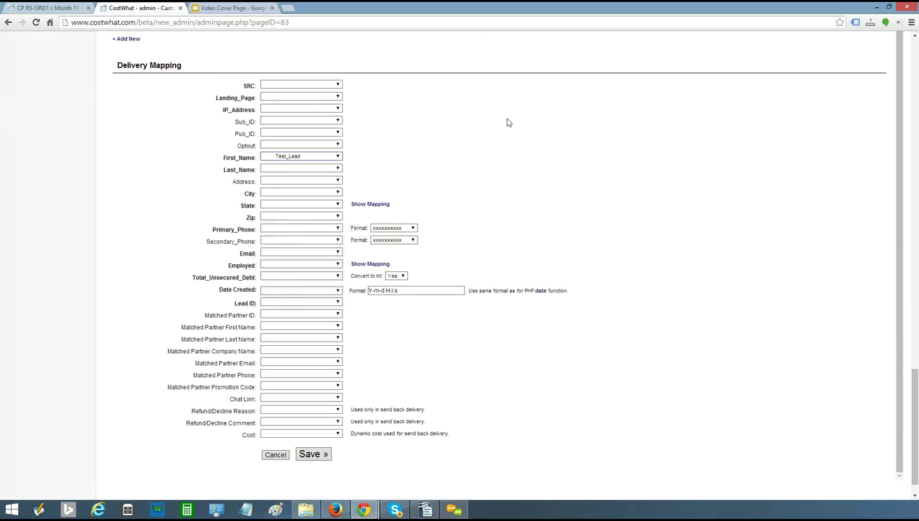
{"action": "scroll", "coordinate": [225, 174], "scroll_direction": "down", "scroll_amount": 1}
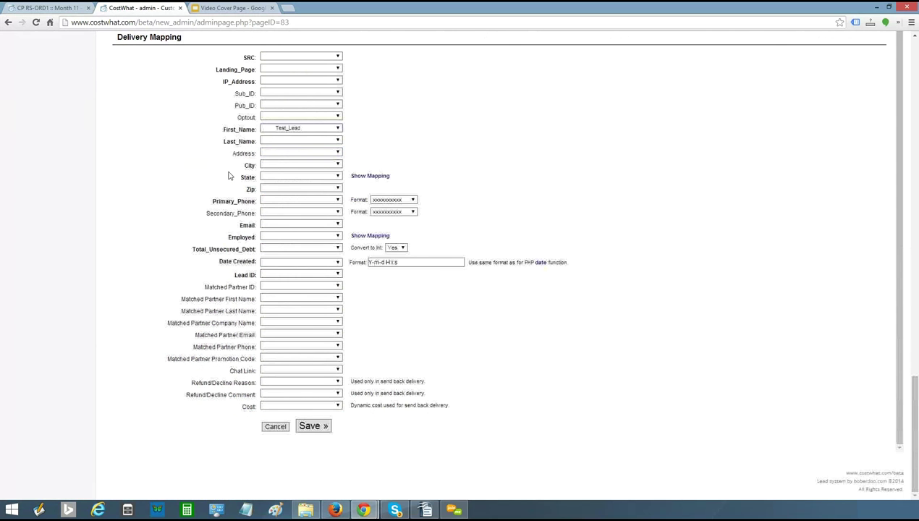
Step: Look back over the "test" delivery's settings and return to the Demo Lead Type deliveries list without saving
{"action": "scroll", "coordinate": [544, 191], "scroll_direction": "up", "scroll_amount": 5}
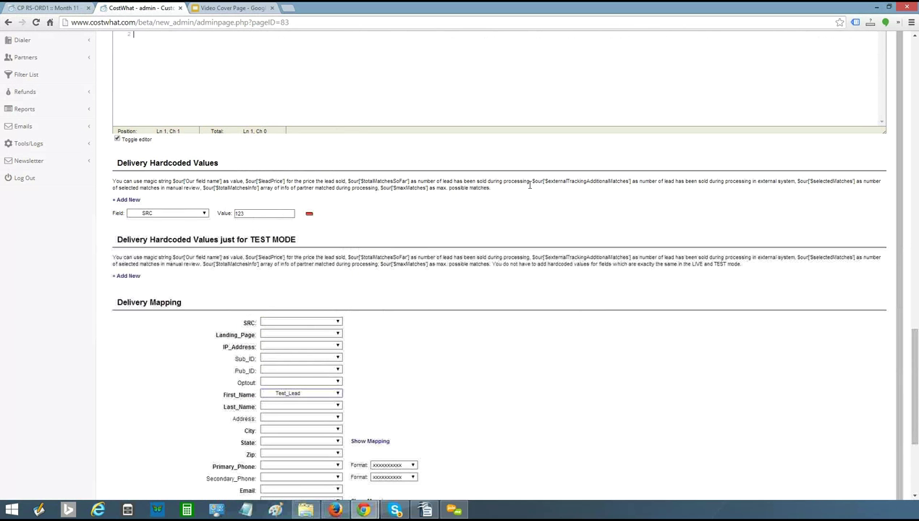
{"action": "scroll", "coordinate": [535, 202], "scroll_direction": "up", "scroll_amount": 10}
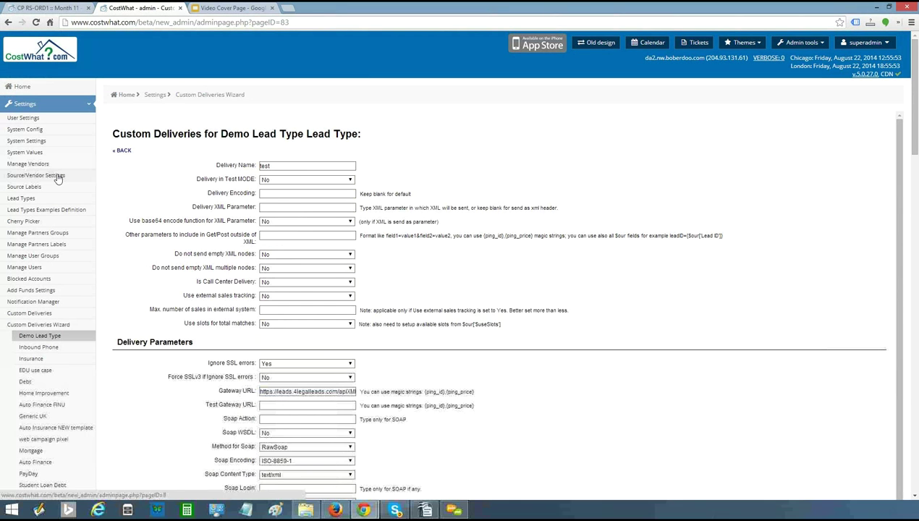
{"action": "key", "text": "alt+Left"}
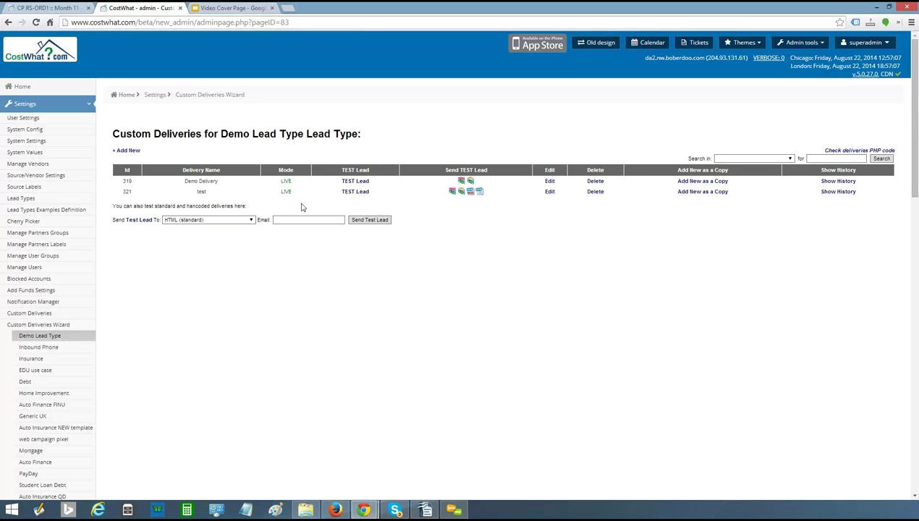
Step: Open the post specification of Demo Lead Type from the Lead Types and examine its lead field names, highlighting Last_Name
{"action": "left_click", "coordinate": [29, 203]}
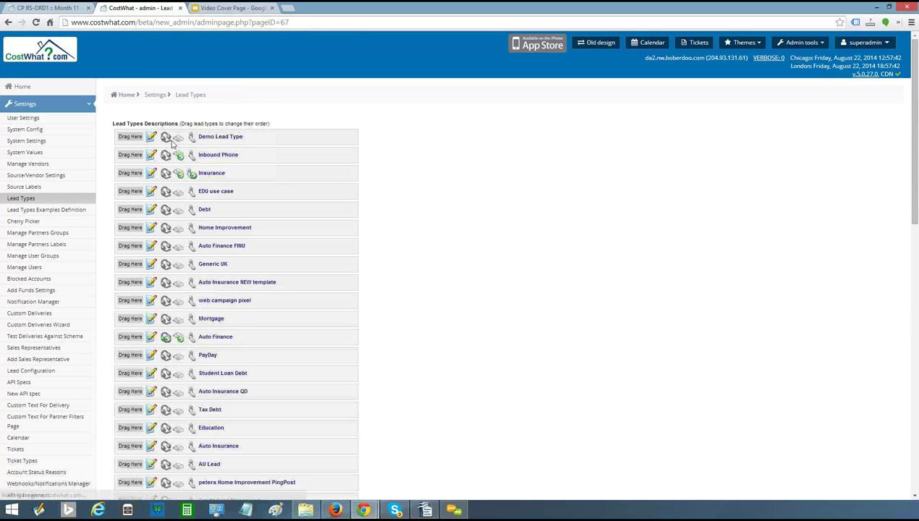
{"action": "left_click", "coordinate": [213, 137]}
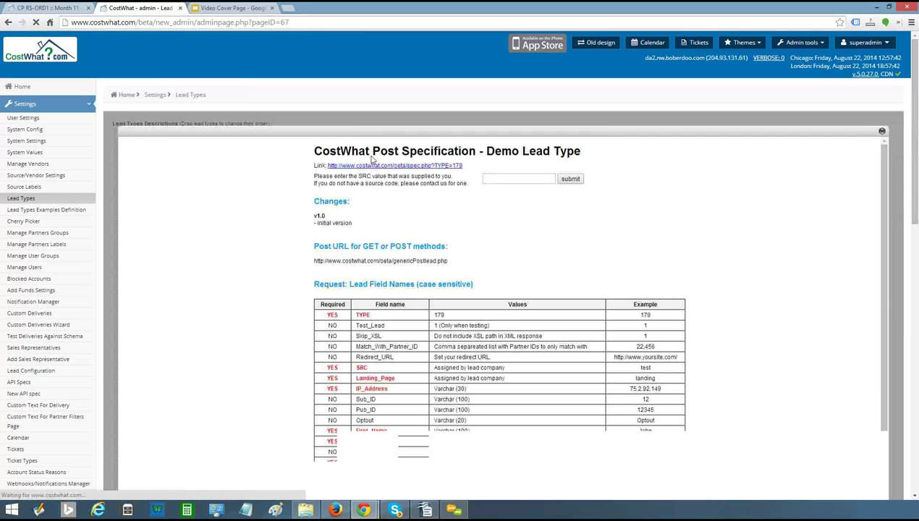
{"action": "scroll", "coordinate": [552, 191], "scroll_direction": "down", "scroll_amount": 3}
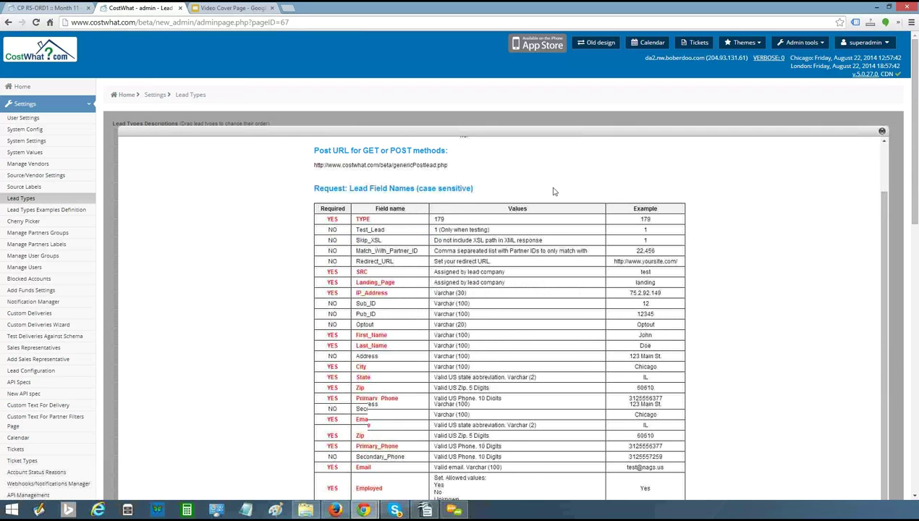
{"action": "double_click", "coordinate": [371, 345]}
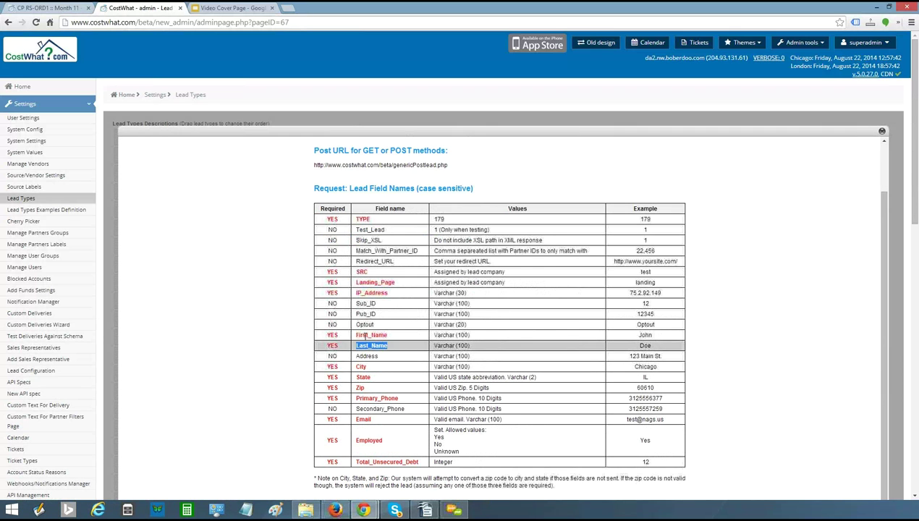
{"action": "left_click", "coordinate": [881, 131]}
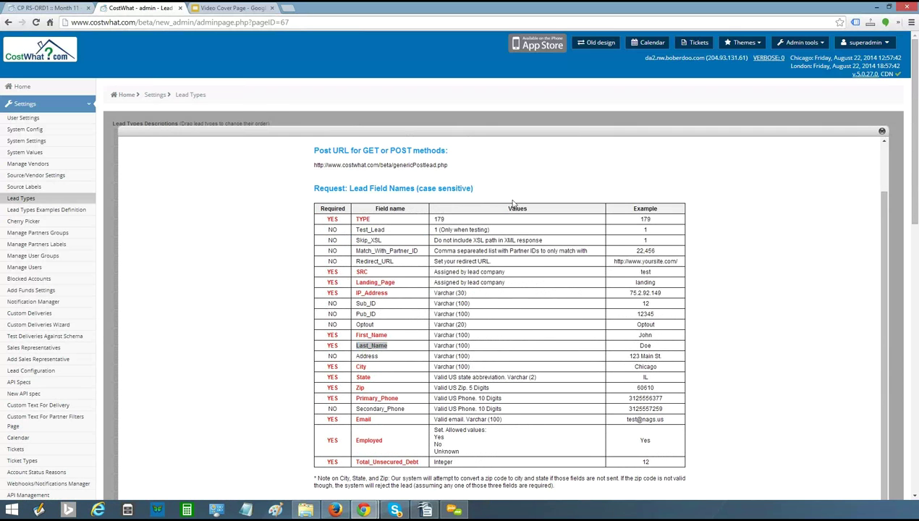